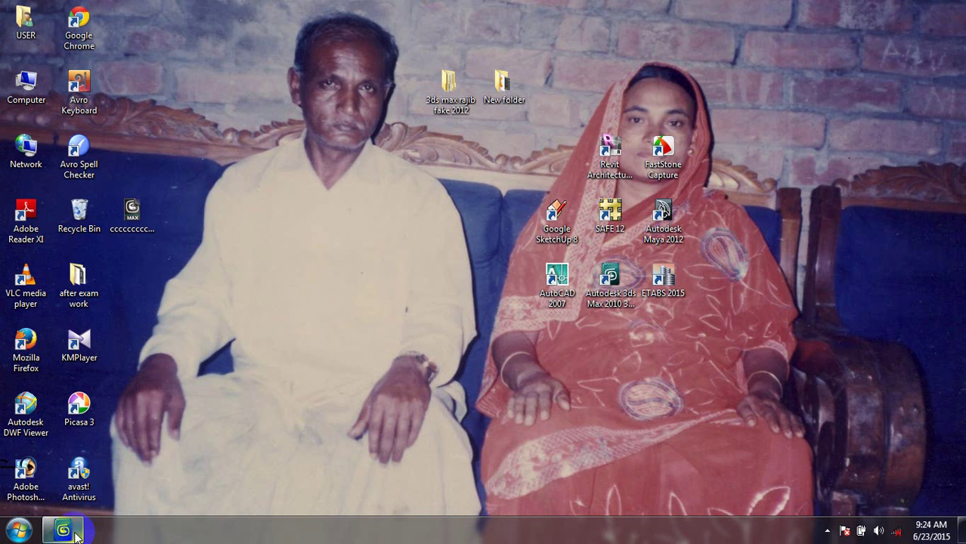
# - Draw a flat Box01, about 12'6" by 10'7" and under 1" high, on the grid
pyautogui.click(63, 530)
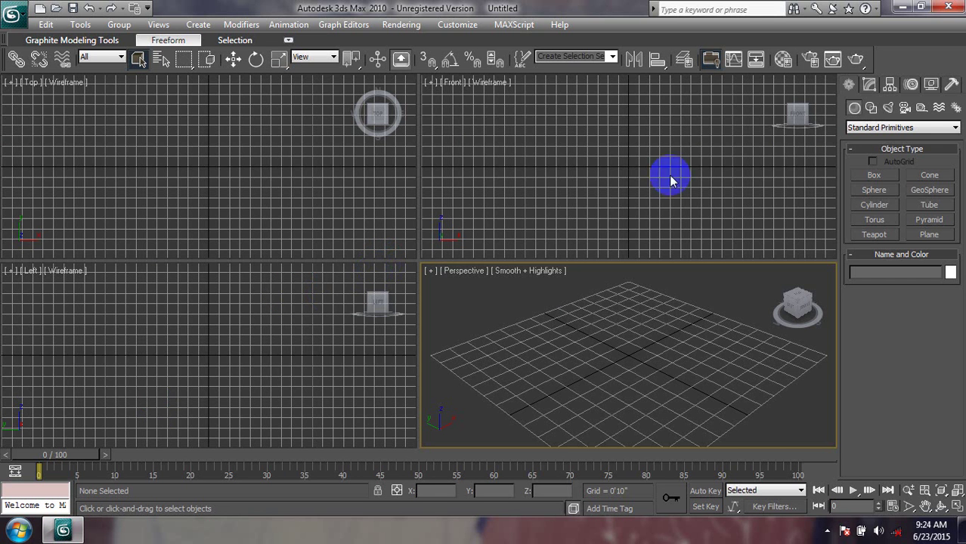
pyautogui.click(876, 176)
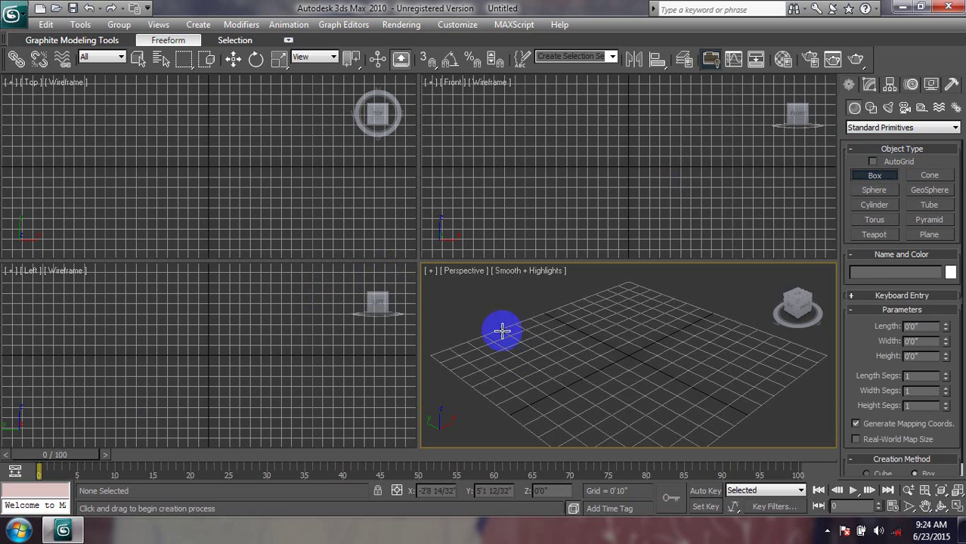
pyautogui.moveTo(476, 321)
pyautogui.mouseDown()
pyautogui.moveTo(615, 364)
pyautogui.moveTo(828, 332)
pyautogui.mouseUp()
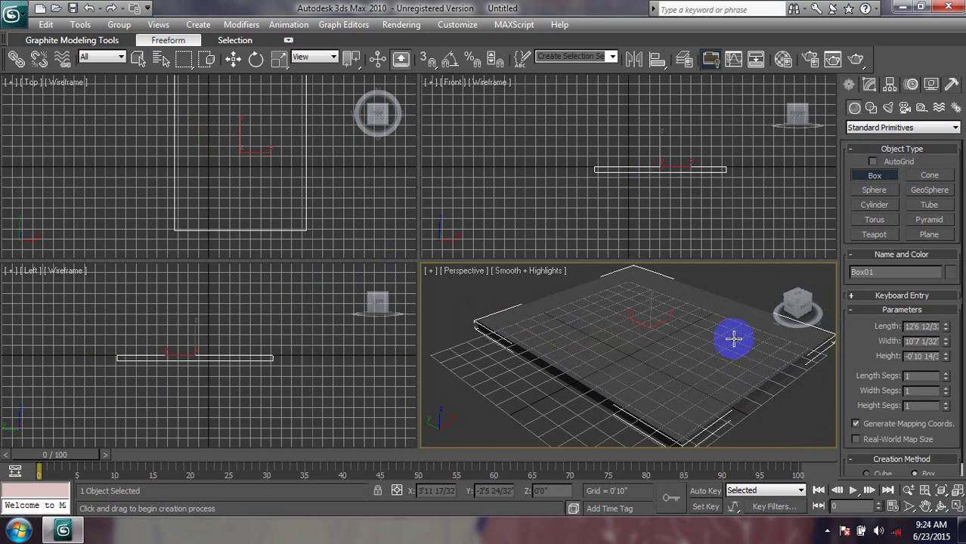
pyautogui.moveTo(725, 386); pyautogui.dragTo(649, 401, button='middle')
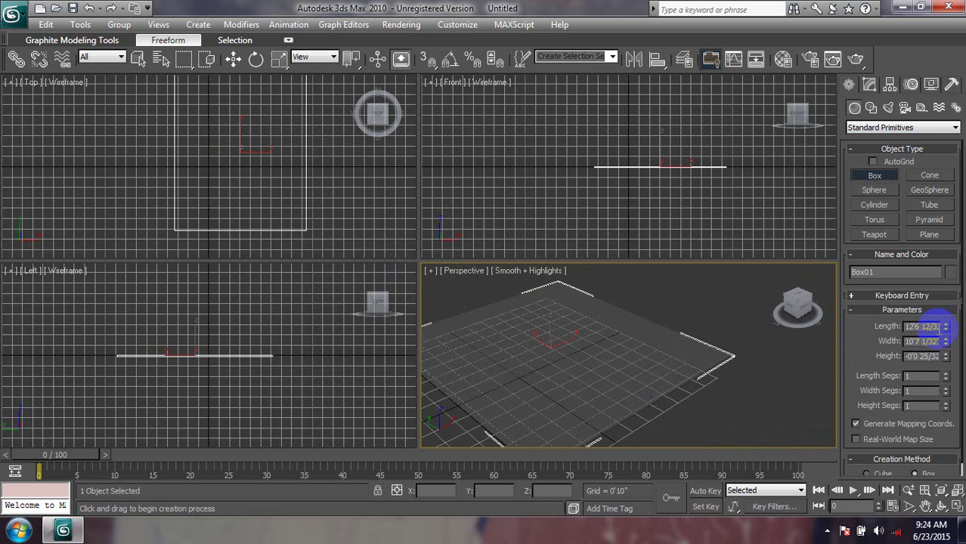
pyautogui.moveTo(936, 327); pyautogui.dragTo(847, 328)
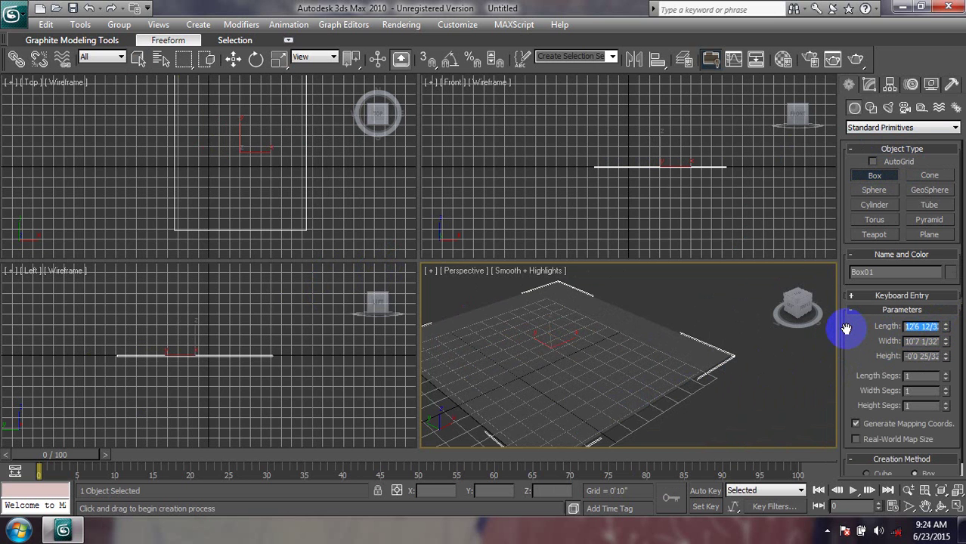
# - Resize Box01 to Length 12'0", Width 12'0" and Height 5"
pyautogui.write('122"')
pyautogui.press('Return')
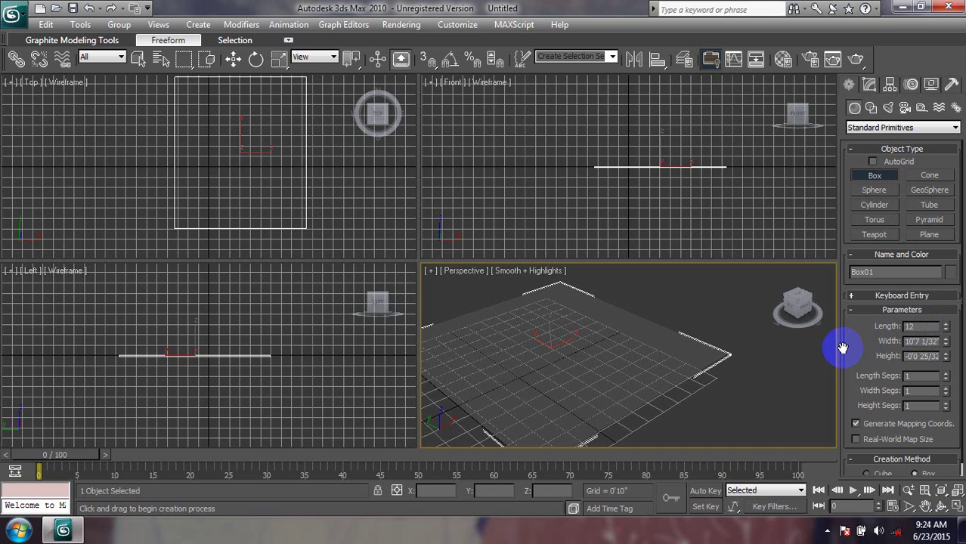
pyautogui.press('Return')
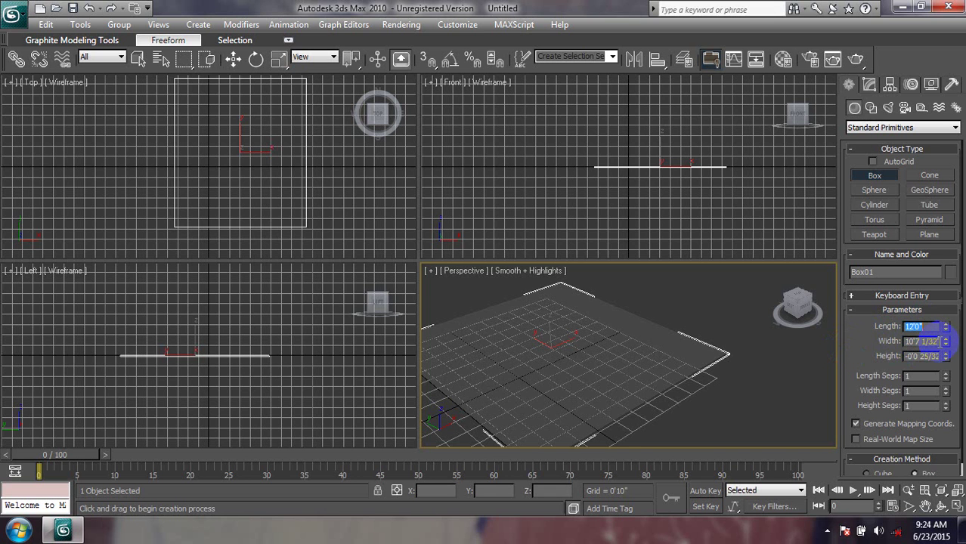
pyautogui.press('Tab')
pyautogui.write('1')
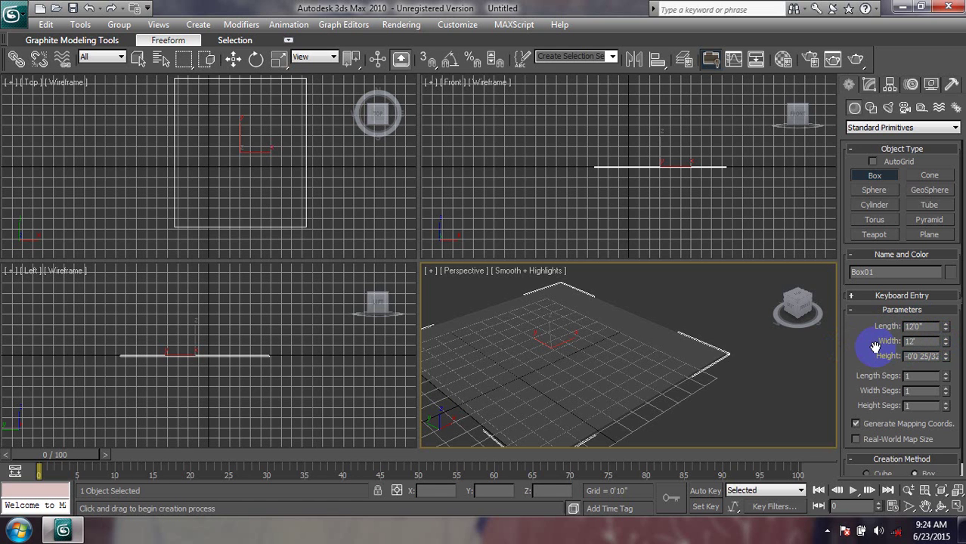
pyautogui.click(699, 354)
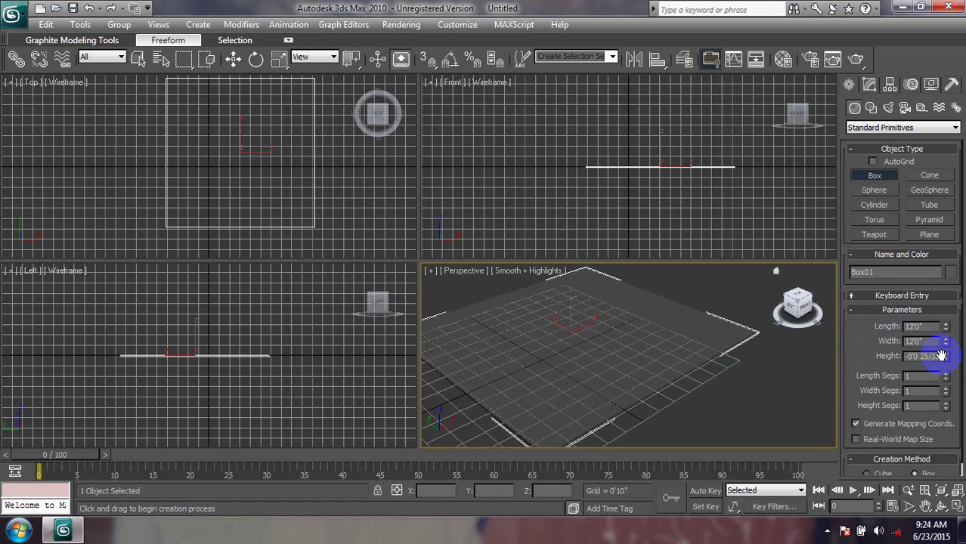
pyautogui.write('5')
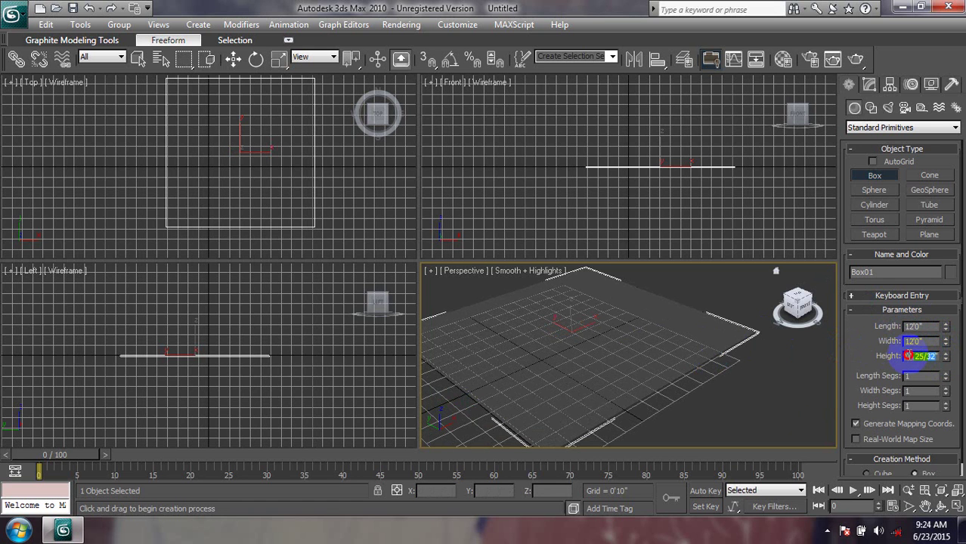
pyautogui.click(860, 344)
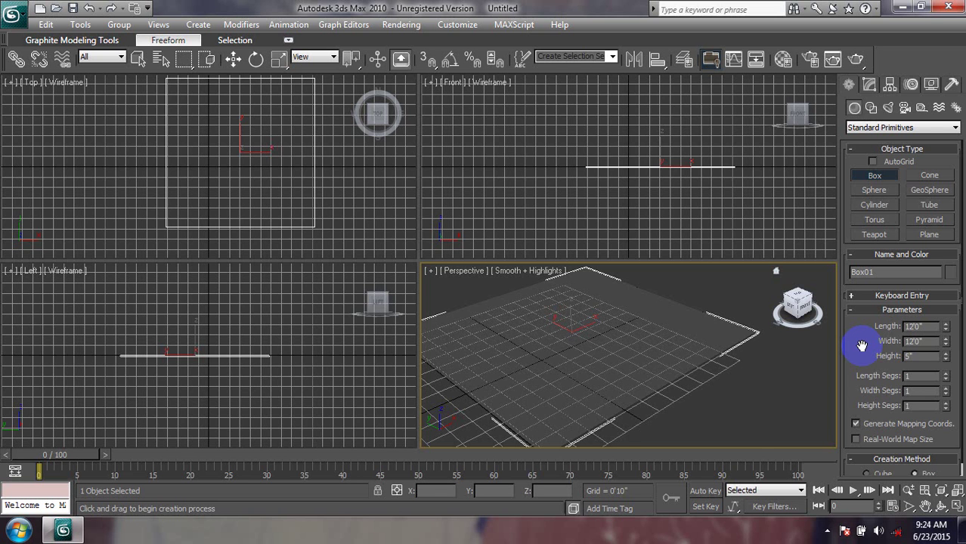
pyautogui.press('Return')
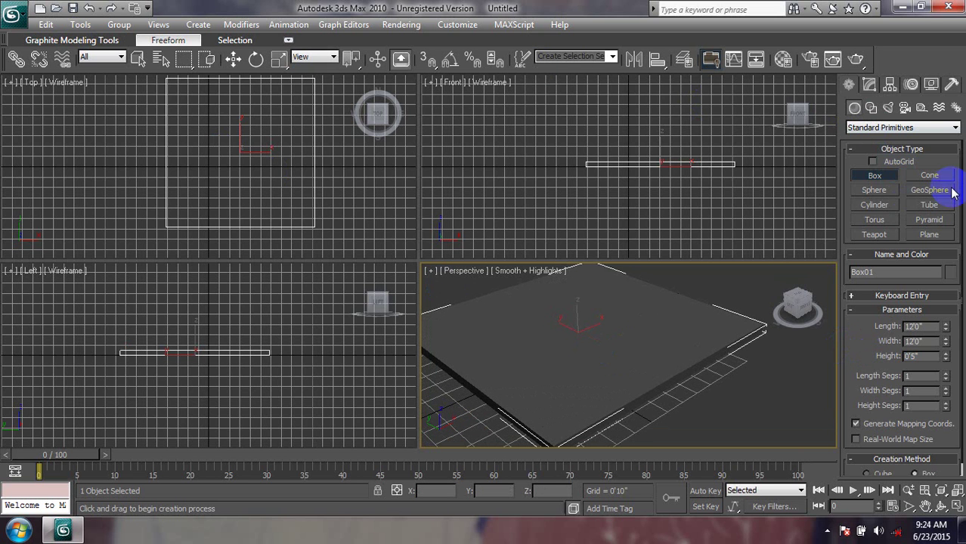
# - Change Box01's object colour to purple in the Object Color swatches
pyautogui.click(950, 272)
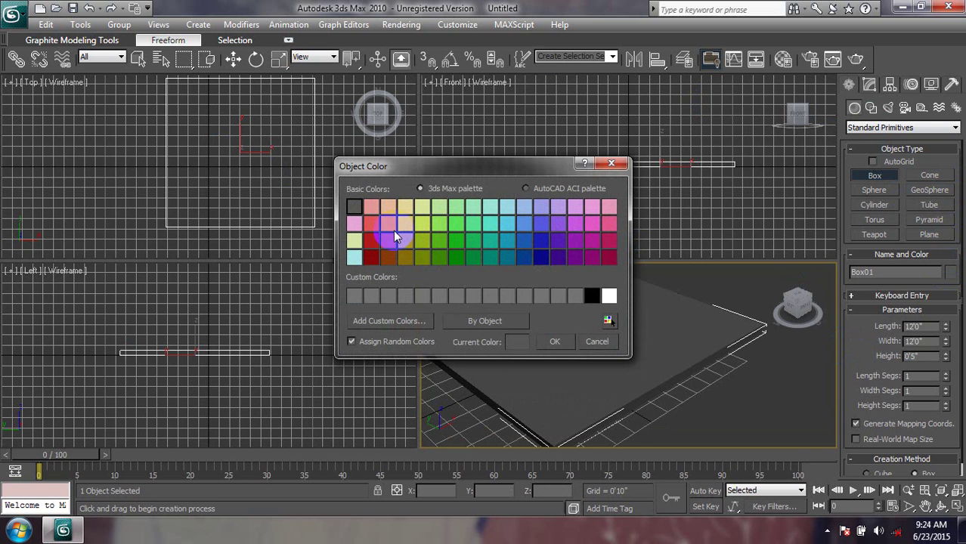
pyautogui.click(541, 255)
pyautogui.click(558, 241)
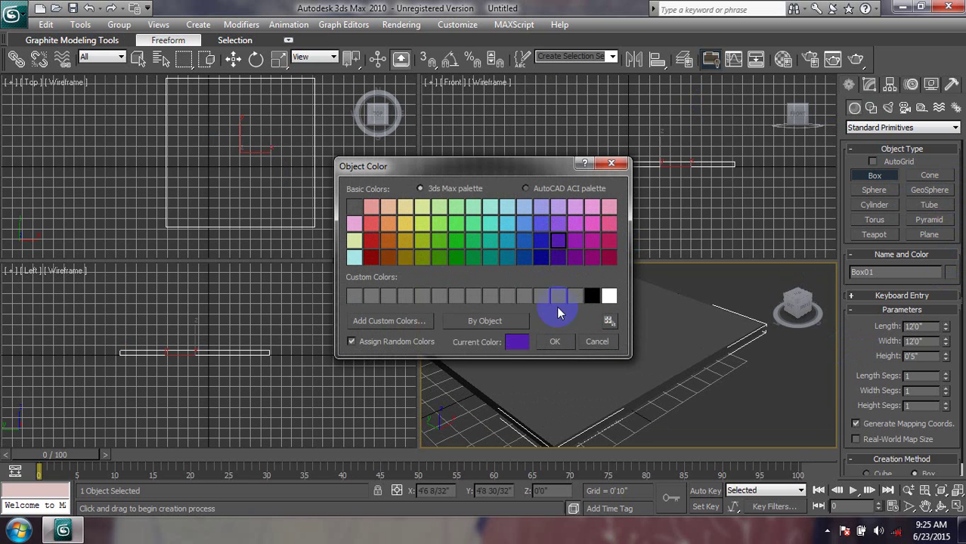
pyautogui.click(555, 340)
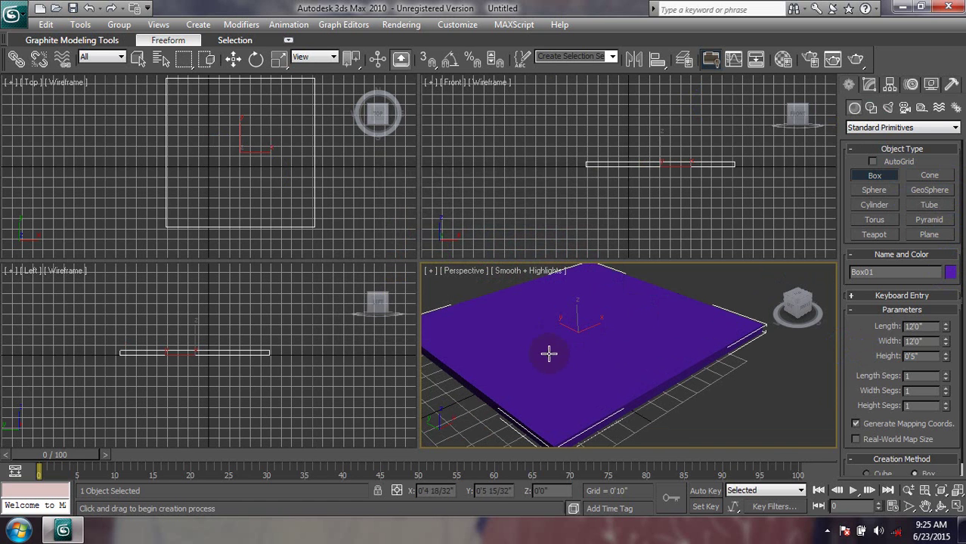
pyautogui.click(372, 182)
pyautogui.keyDown('alt'); pyautogui.moveTo(660, 324); pyautogui.dragTo(660, 351, button='middle'); pyautogui.keyUp('alt')
pyautogui.keyDown('alt'); pyautogui.moveTo(578, 392); pyautogui.dragTo(561, 343, button='middle'); pyautogui.keyUp('alt')
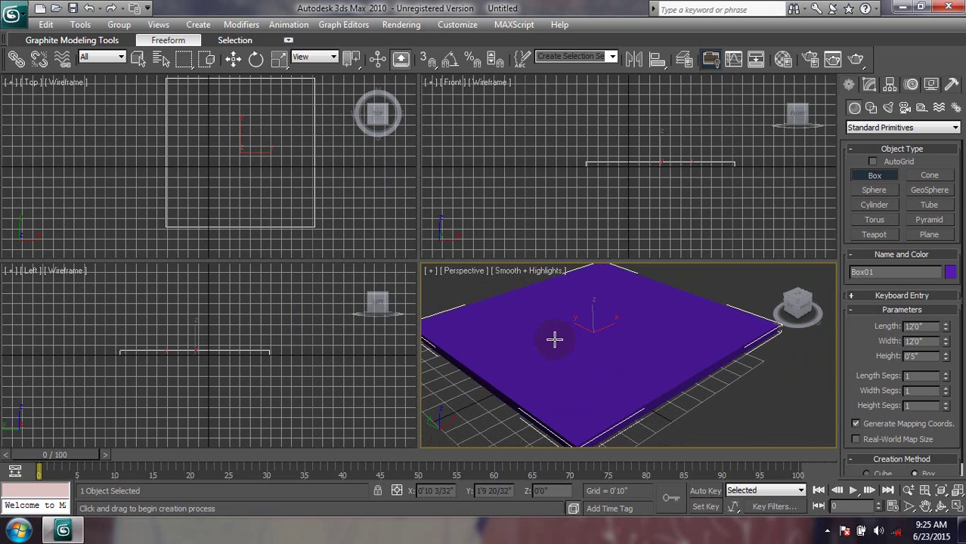
pyautogui.hotkey('shift', 'z')
pyautogui.hotkey('shift', 'z')
pyautogui.hotkey('shift', 'y')
pyautogui.hotkey('shift', 'y')
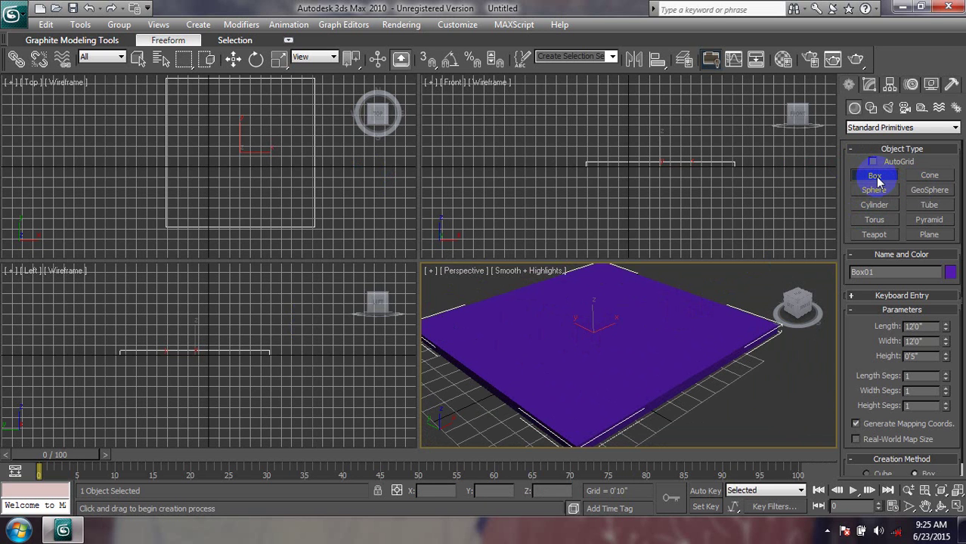
pyautogui.scroll(-2, 768, 360)
pyautogui.scroll(-2, 768, 360)
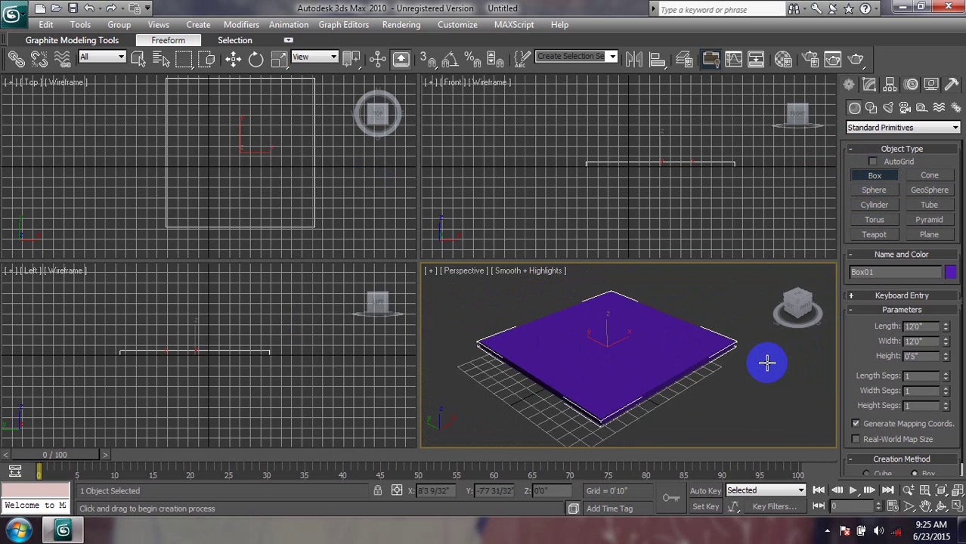
# - Draw a second box, Box02, about 13'4" by 7'4" and 0'8" thick, beside the slab
pyautogui.click(876, 177)
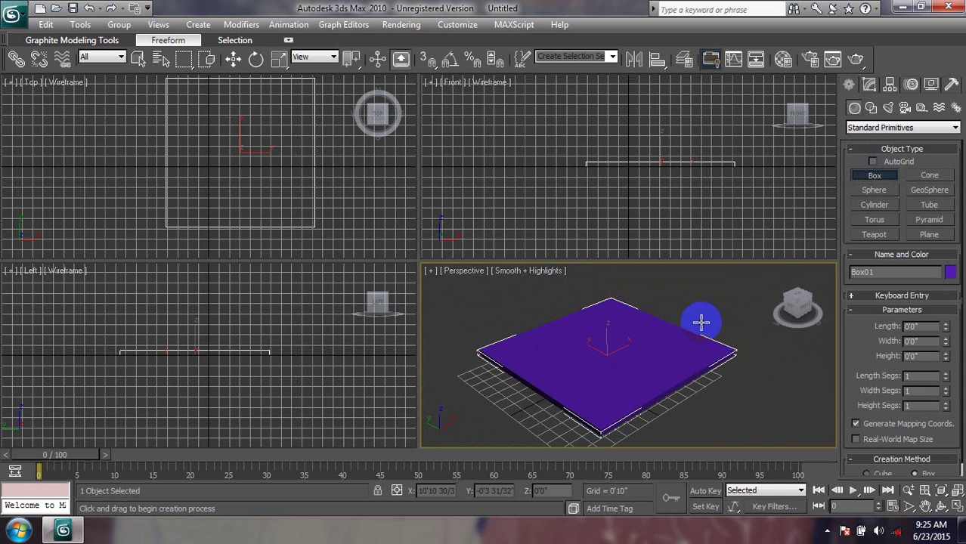
pyautogui.moveTo(700, 319); pyautogui.dragTo(626, 388, button='middle')
pyautogui.moveTo(618, 295); pyautogui.dragTo(655, 373)
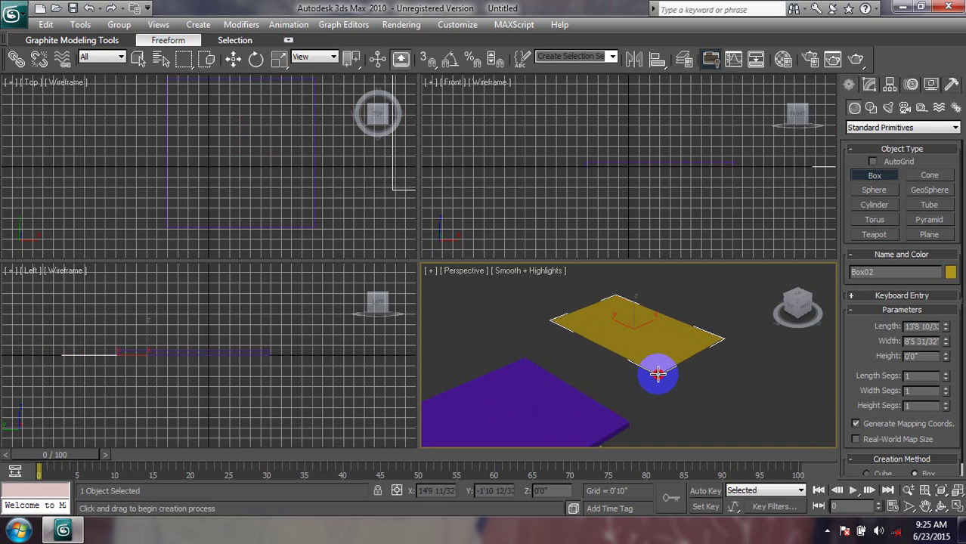
pyautogui.moveTo(654, 373); pyautogui.dragTo(659, 370)
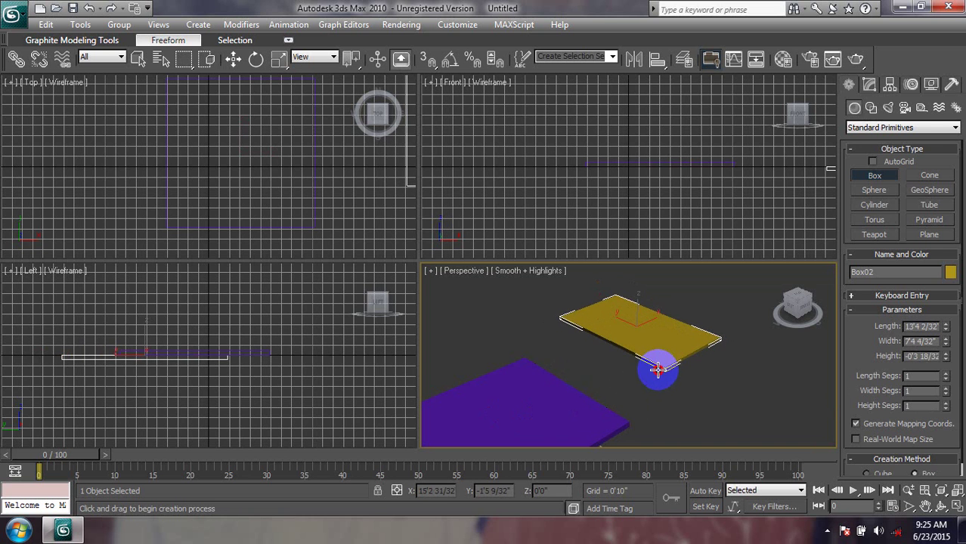
pyautogui.click(660, 374)
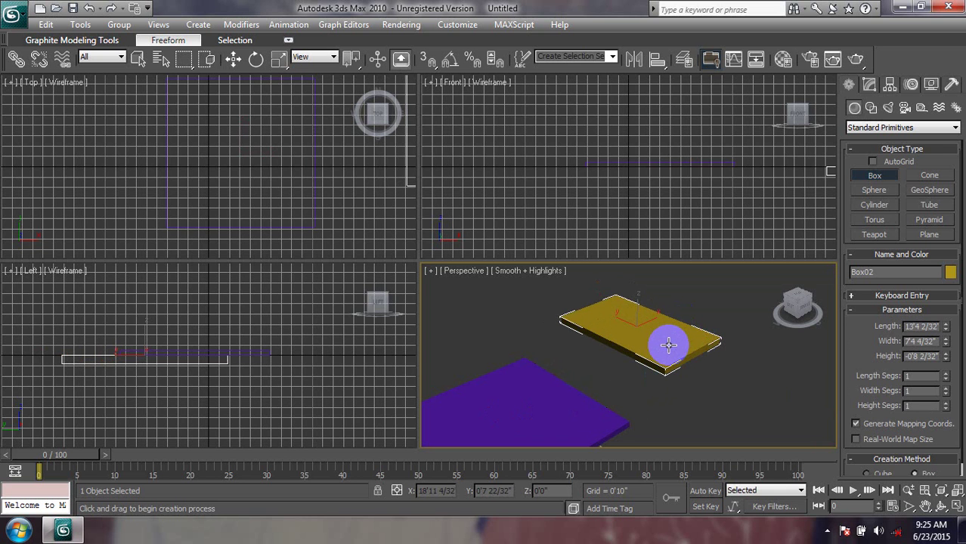
pyautogui.scroll(-2, 665, 341)
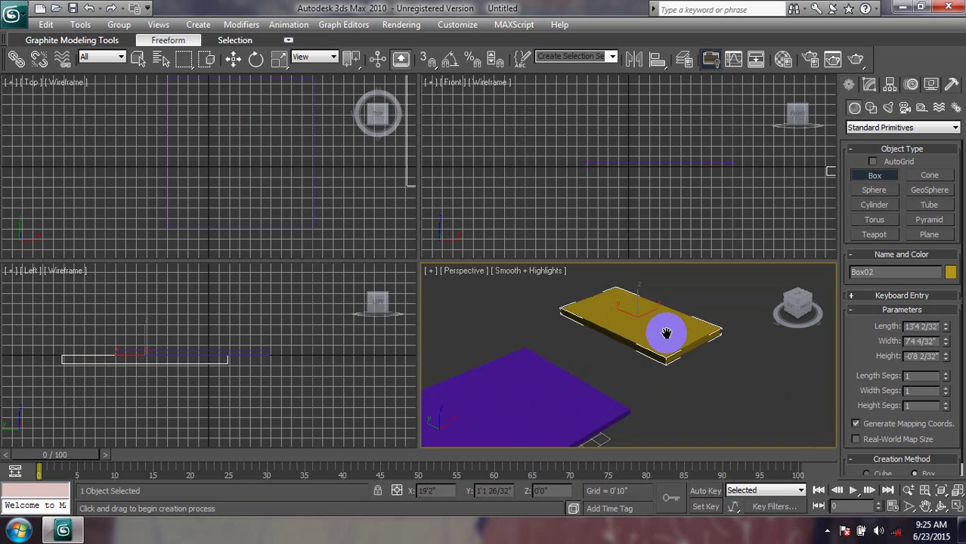
pyautogui.scroll(-2, 663, 334)
pyautogui.moveTo(663, 335); pyautogui.dragTo(674, 324, button='middle')
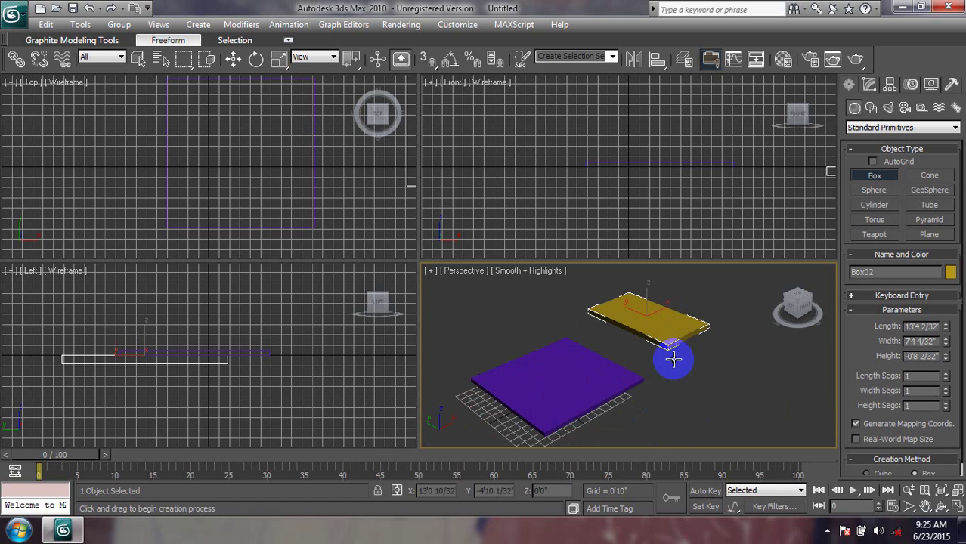
pyautogui.moveTo(672, 356)
pyautogui.mouseDown(button='middle')
pyautogui.moveTo(685, 344)
pyautogui.moveTo(684, 355)
pyautogui.mouseUp(button='middle')
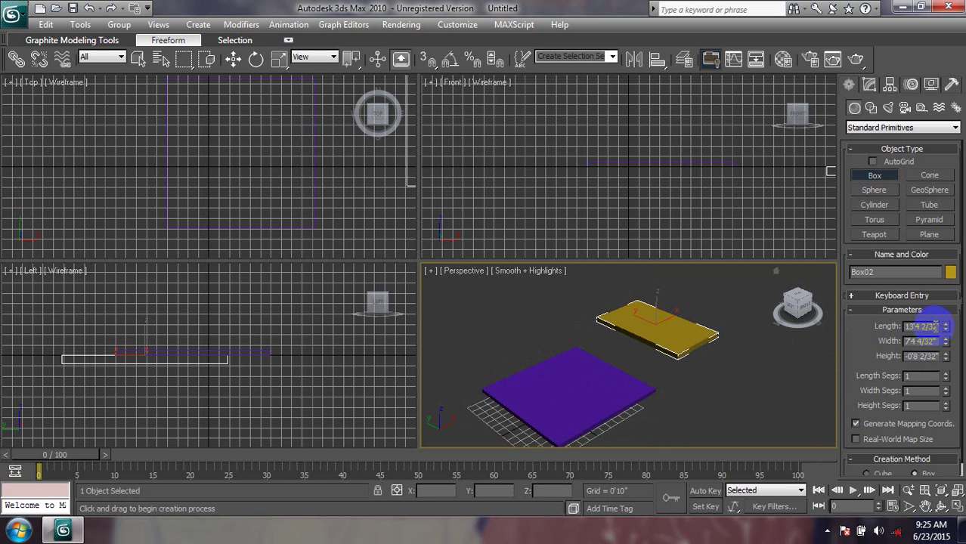
# - Set Box02's length to 7'0"
pyautogui.click(936, 342)
pyautogui.click(929, 327)
pyautogui.doubleClick(930, 327)
pyautogui.moveTo(947, 326); pyautogui.dragTo(936, 327)
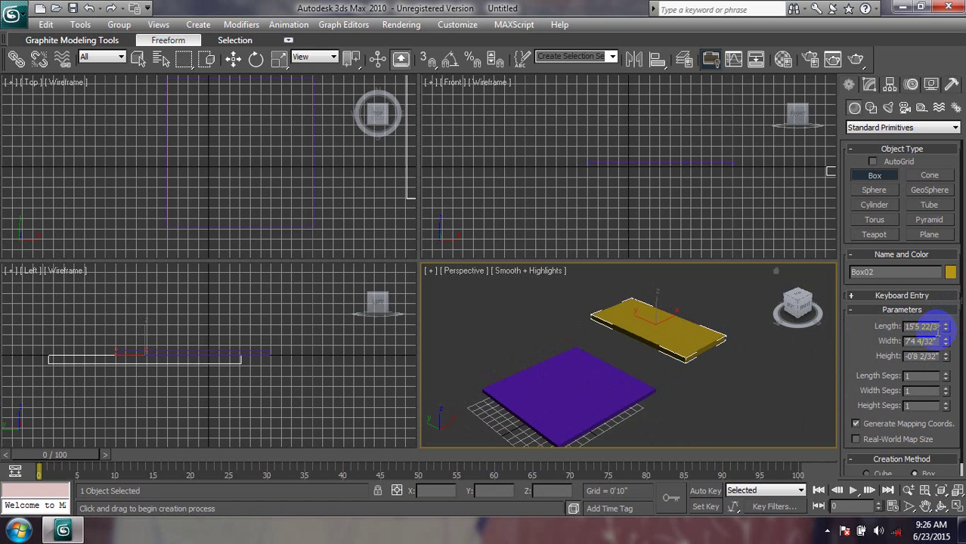
pyautogui.moveTo(937, 326); pyautogui.dragTo(862, 338)
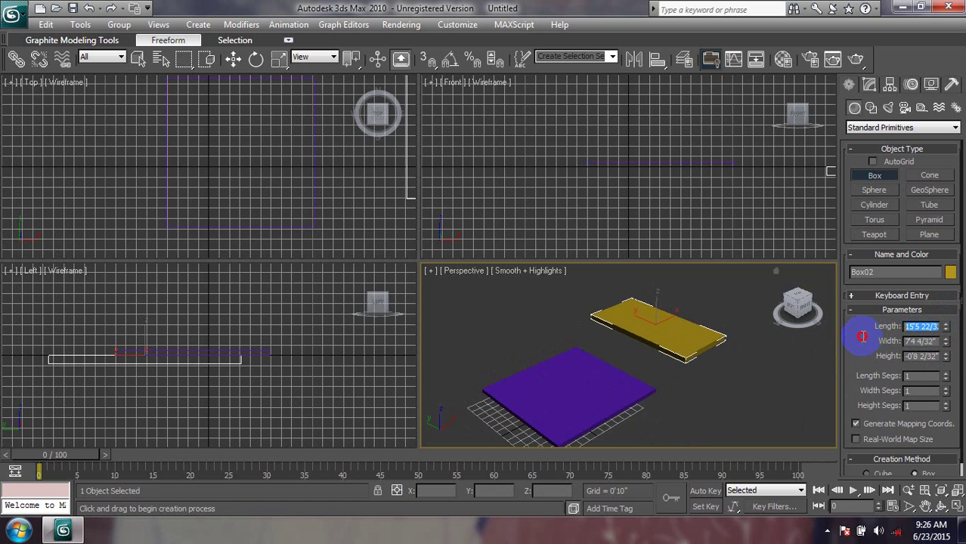
pyautogui.write('72')
pyautogui.moveTo(920, 327); pyautogui.dragTo(873, 331)
pyautogui.press('Return')
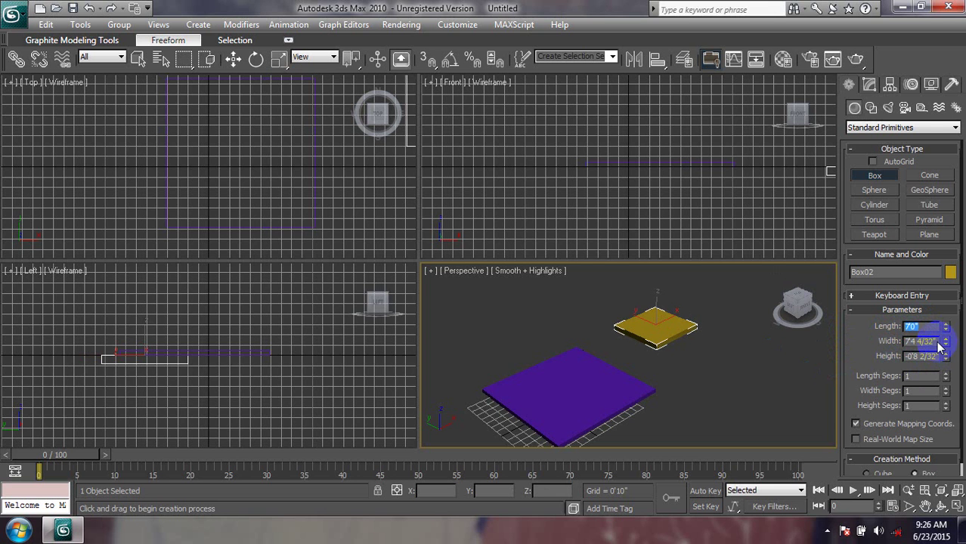
# - Set Box02's width to 5'0", undoing the trial height change
pyautogui.press('Tab')
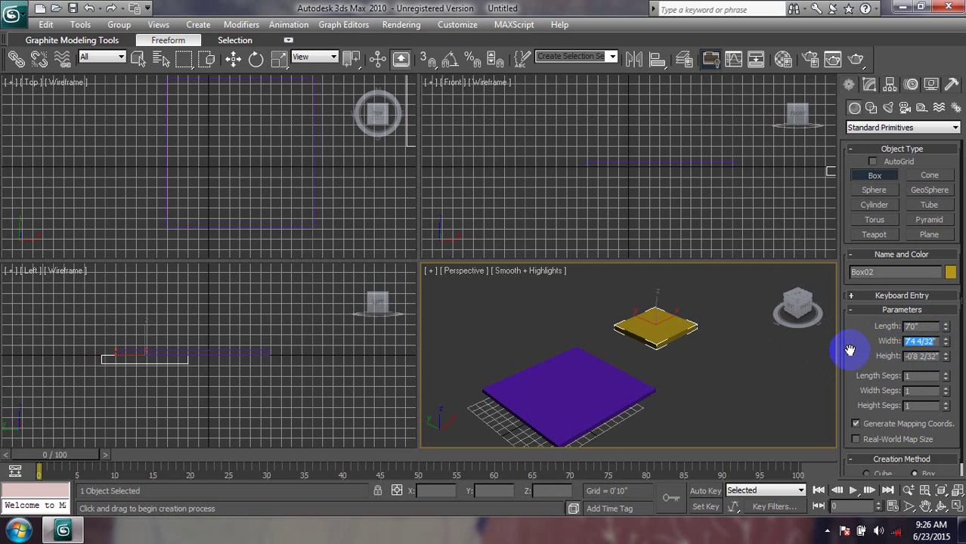
pyautogui.write('5"')
pyautogui.hotkey('ctrl', 'z')
pyautogui.click(927, 357)
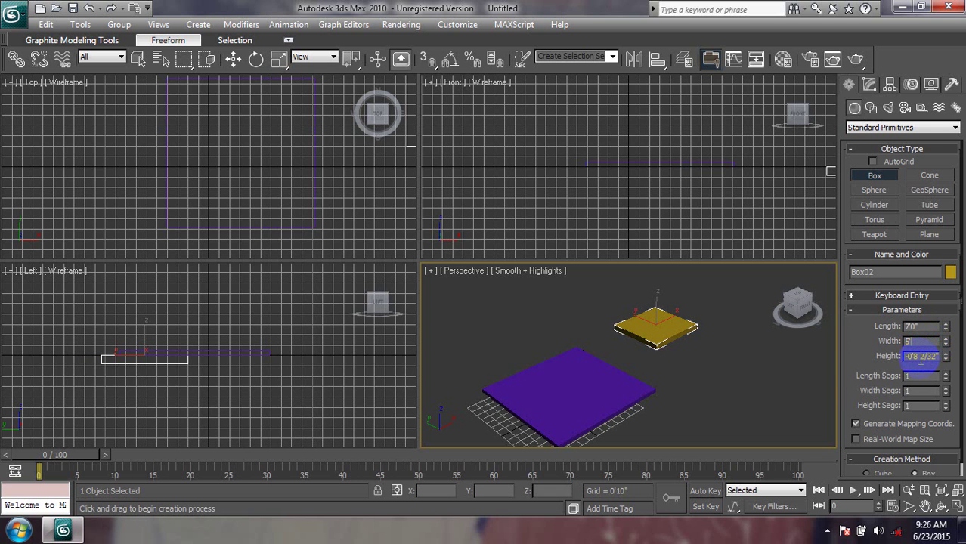
pyautogui.click(942, 344)
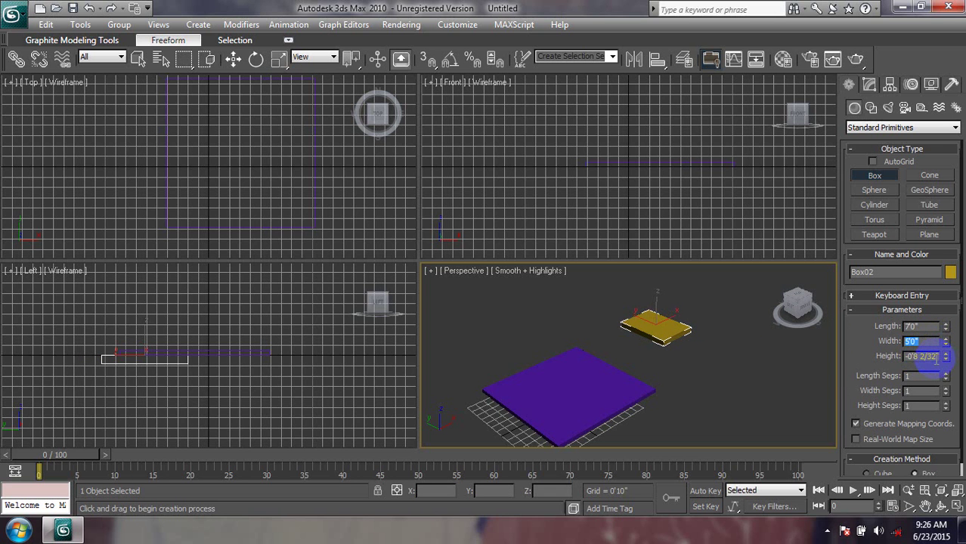
pyautogui.click(936, 357)
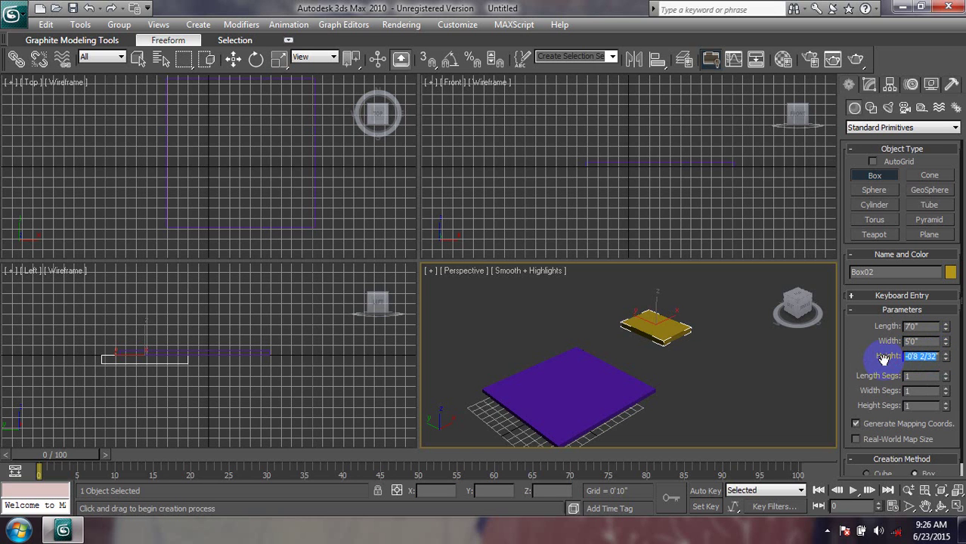
pyautogui.write('2')
pyautogui.press('Return')
pyautogui.hotkey('ctrl', 'z')
pyautogui.press('q')
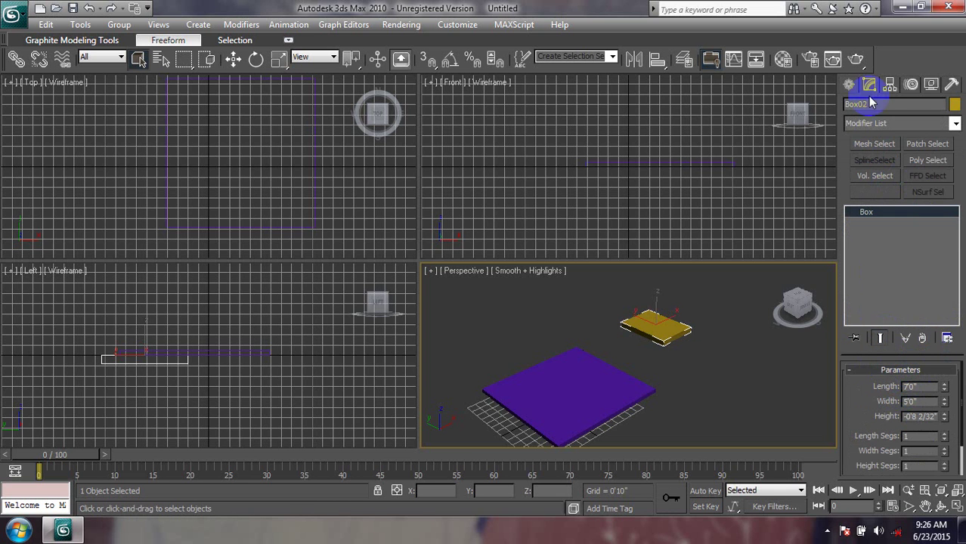
# - Set Box02's Height parameter to 2'0" in the Modify panel
pyautogui.click(234, 59)
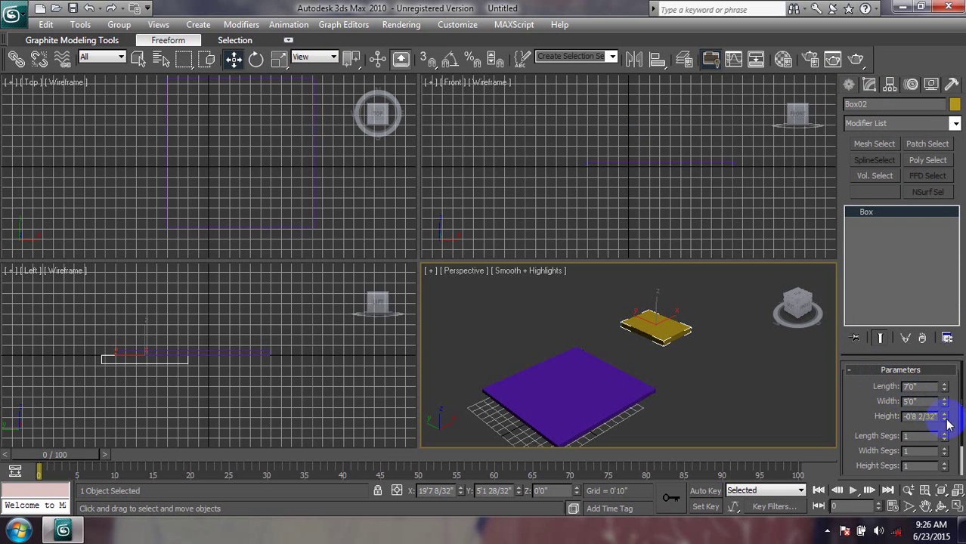
pyautogui.moveTo(935, 416); pyautogui.dragTo(881, 416)
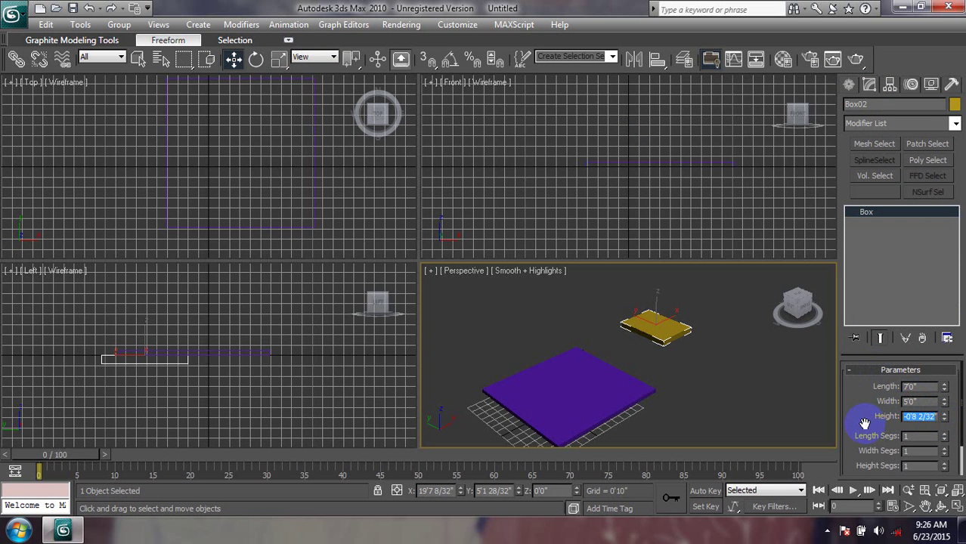
pyautogui.write("2'")
pyautogui.doubleClick(911, 417)
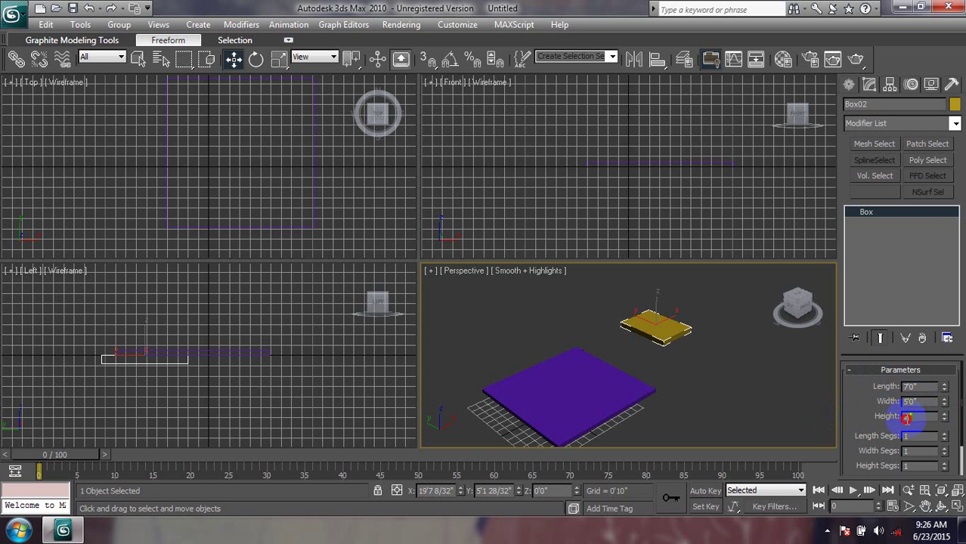
pyautogui.press('Escape')
pyautogui.click(934, 418)
pyautogui.click(944, 419)
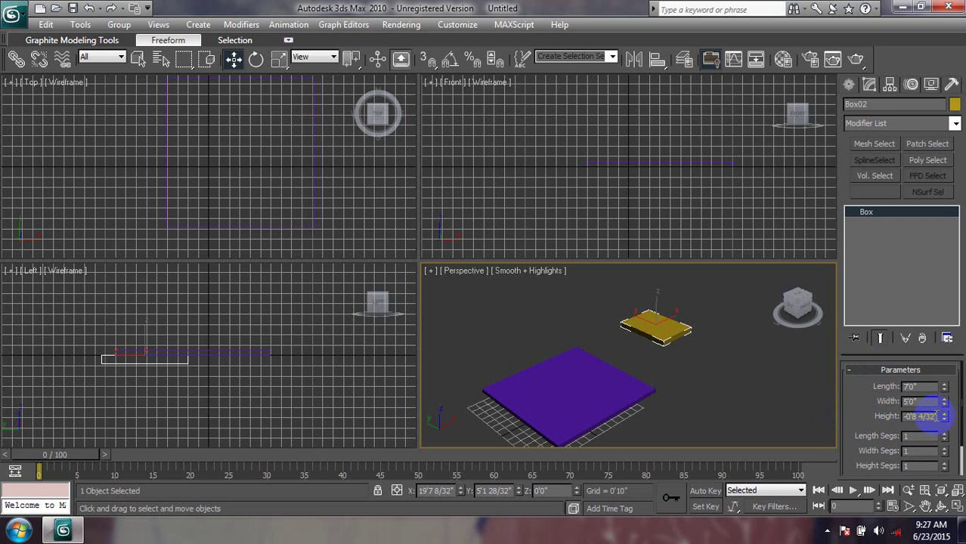
pyautogui.moveTo(936, 417); pyautogui.dragTo(877, 415)
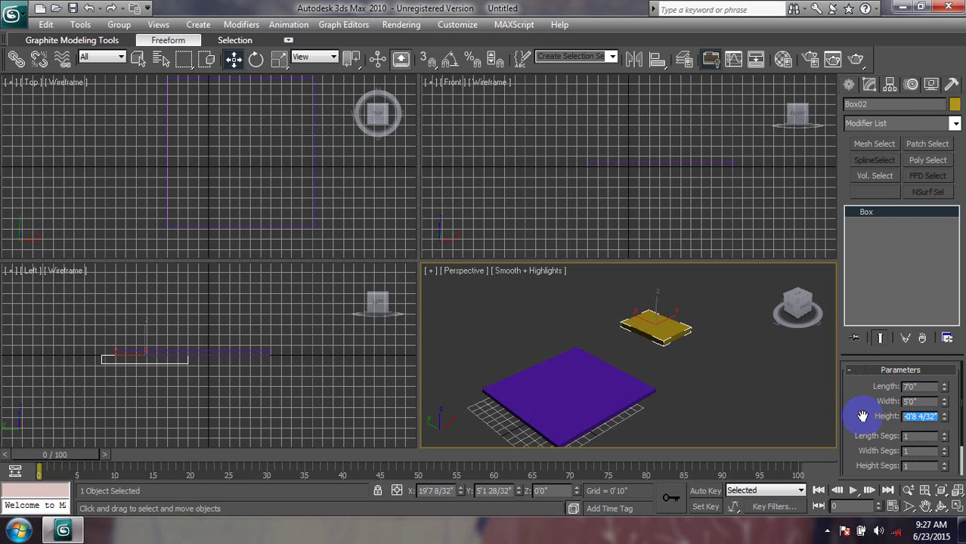
pyautogui.write('2')
pyautogui.press('Return')
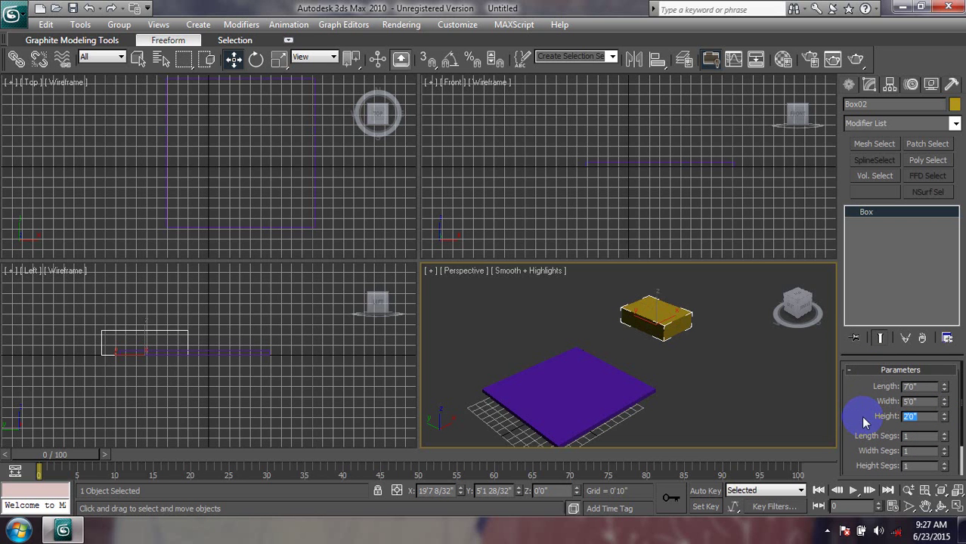
# - Move Box02 onto the purple slab and lower its height to 1'6"
pyautogui.moveTo(703, 366)
pyautogui.mouseDown(button='middle')
pyautogui.moveTo(666, 385)
pyautogui.moveTo(682, 316)
pyautogui.mouseUp(button='middle')
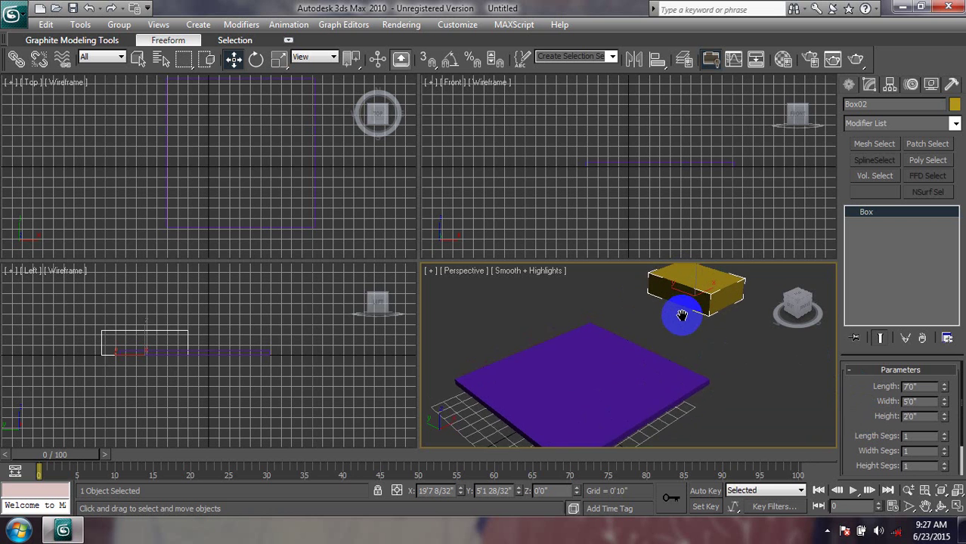
pyautogui.moveTo(682, 316); pyautogui.dragTo(696, 317, button='middle')
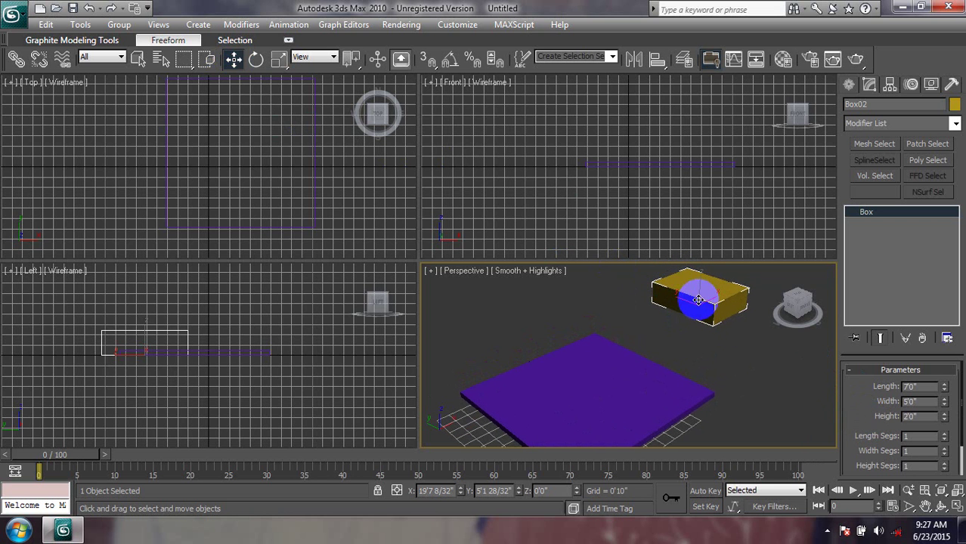
pyautogui.moveTo(699, 300); pyautogui.dragTo(569, 383)
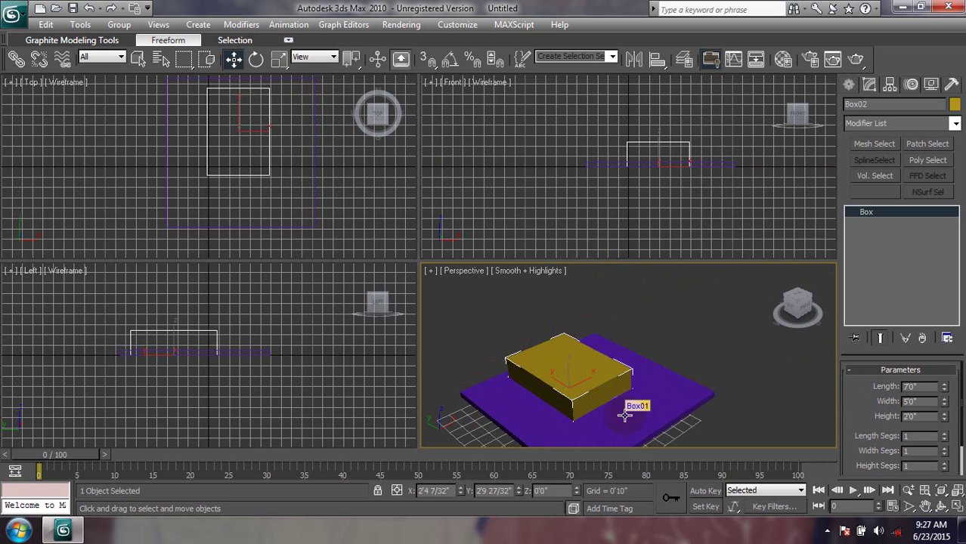
pyautogui.moveTo(624, 415); pyautogui.dragTo(630, 358, button='middle')
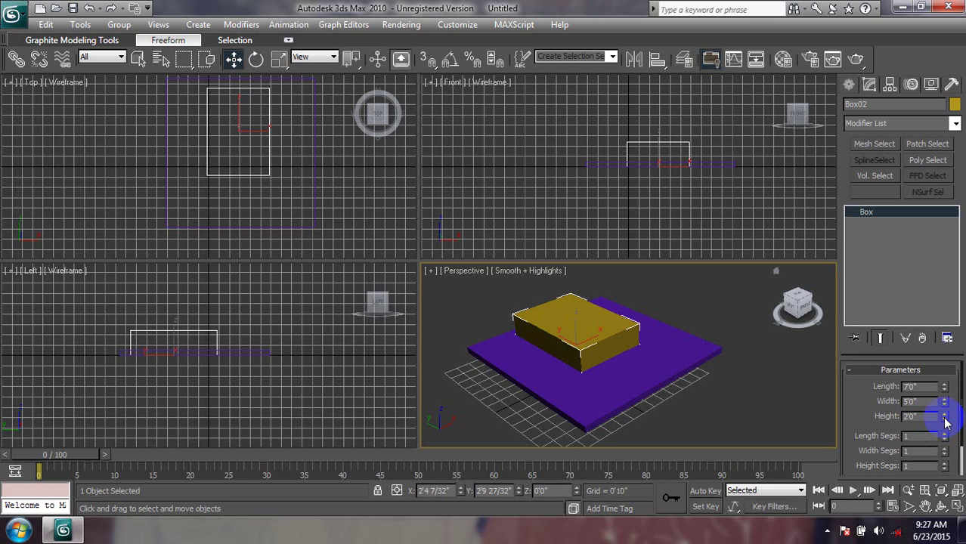
pyautogui.moveTo(944, 421); pyautogui.dragTo(945, 435)
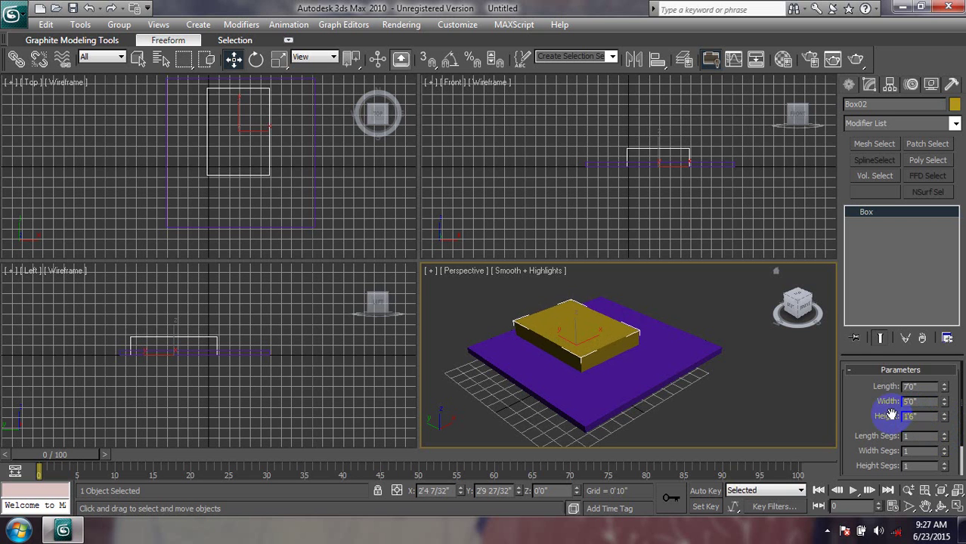
pyautogui.moveTo(637, 396)
pyautogui.mouseDown(button='middle')
pyautogui.moveTo(614, 378)
pyautogui.moveTo(614, 344)
pyautogui.mouseUp(button='middle')
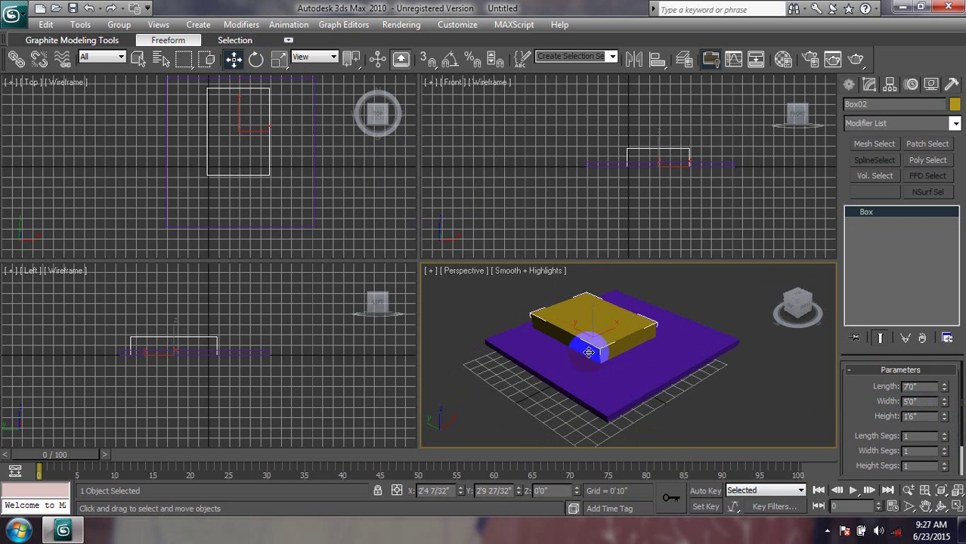
pyautogui.moveTo(607, 350); pyautogui.dragTo(595, 365)
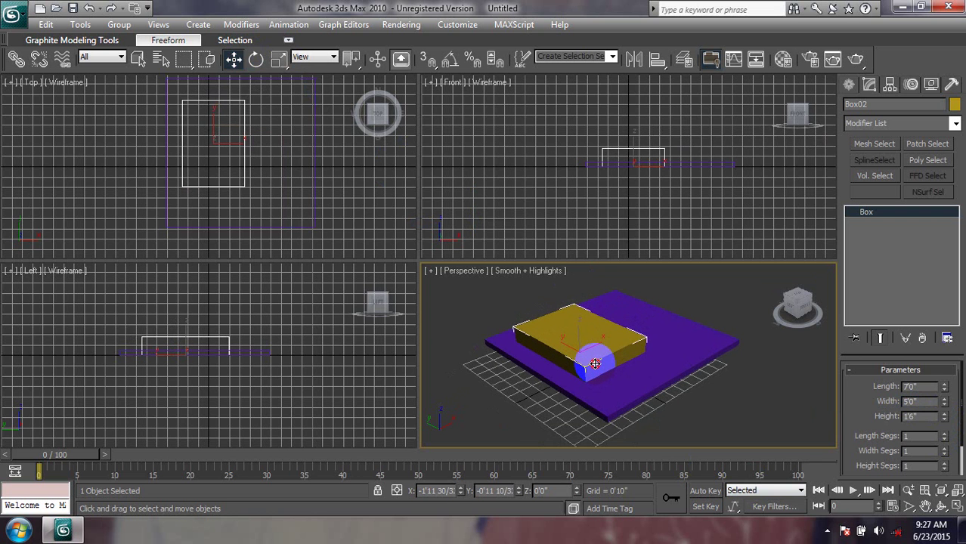
pyautogui.moveTo(643, 360)
pyautogui.mouseDown(button='middle')
pyautogui.moveTo(653, 372)
pyautogui.moveTo(641, 392)
pyautogui.moveTo(697, 368)
pyautogui.mouseUp(button='middle')
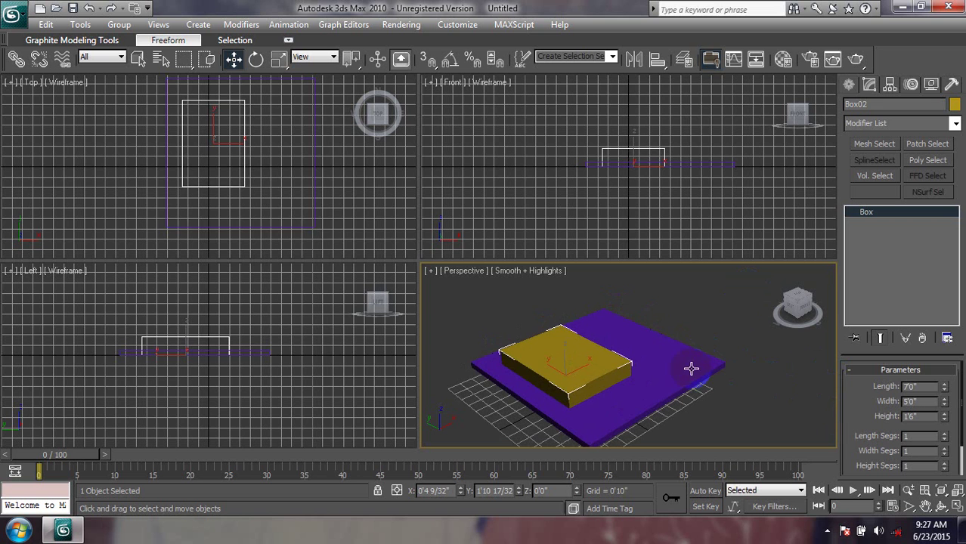
# - Enlarge Box01 to 14'3 11/32" long by 15'0" wide, then reselect Box02
pyautogui.click(693, 377)
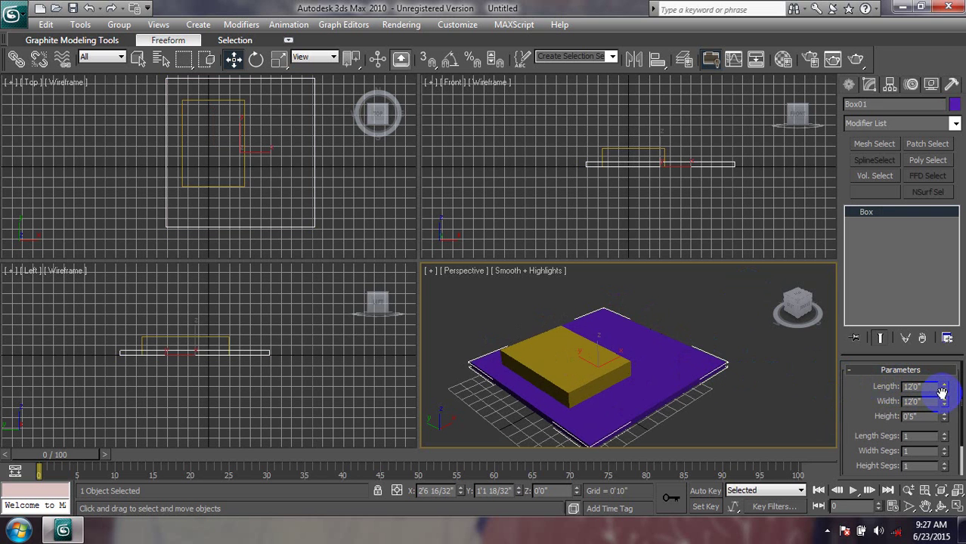
pyautogui.moveTo(944, 388); pyautogui.dragTo(943, 372)
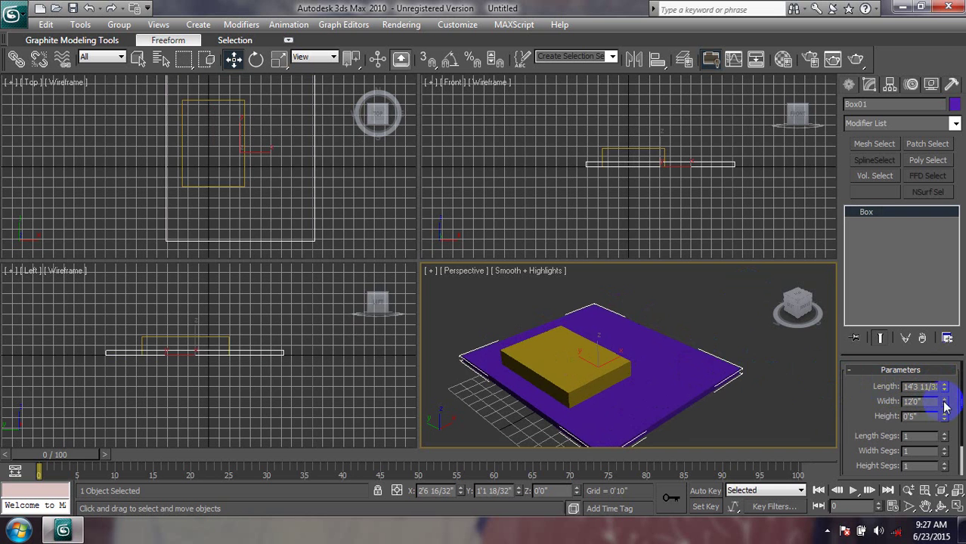
pyautogui.moveTo(945, 406); pyautogui.dragTo(944, 389)
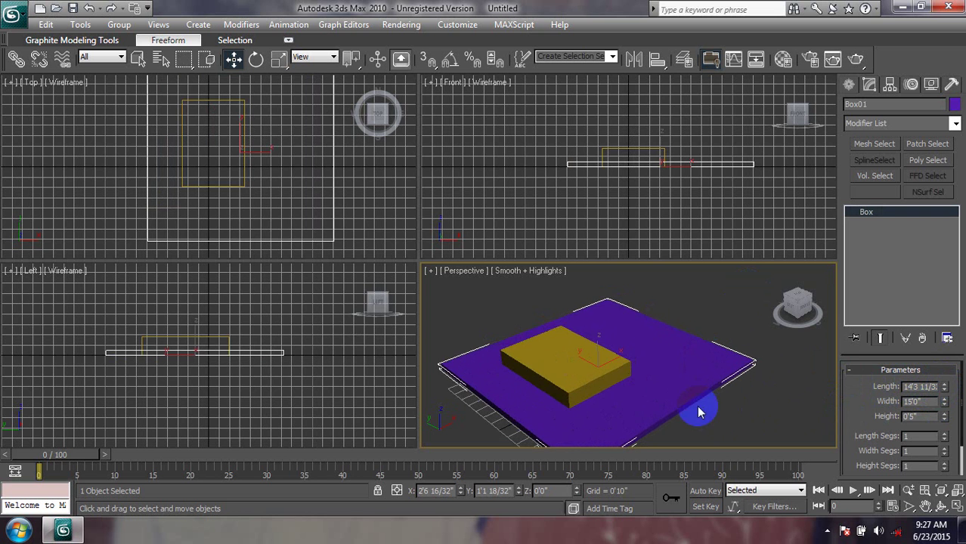
pyautogui.keyDown('alt'); pyautogui.moveTo(698, 412); pyautogui.dragTo(647, 334, button='middle'); pyautogui.keyUp('alt')
pyautogui.click(609, 317)
pyautogui.moveTo(610, 317)
pyautogui.mouseDown()
pyautogui.moveTo(574, 328)
pyautogui.moveTo(582, 338)
pyautogui.mouseUp()
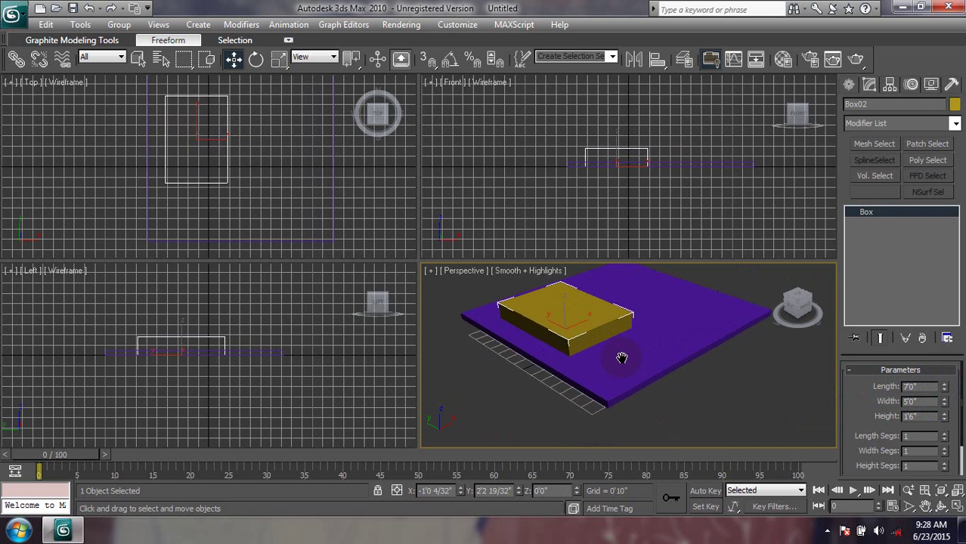
pyautogui.moveTo(621, 358); pyautogui.dragTo(614, 401, button='middle')
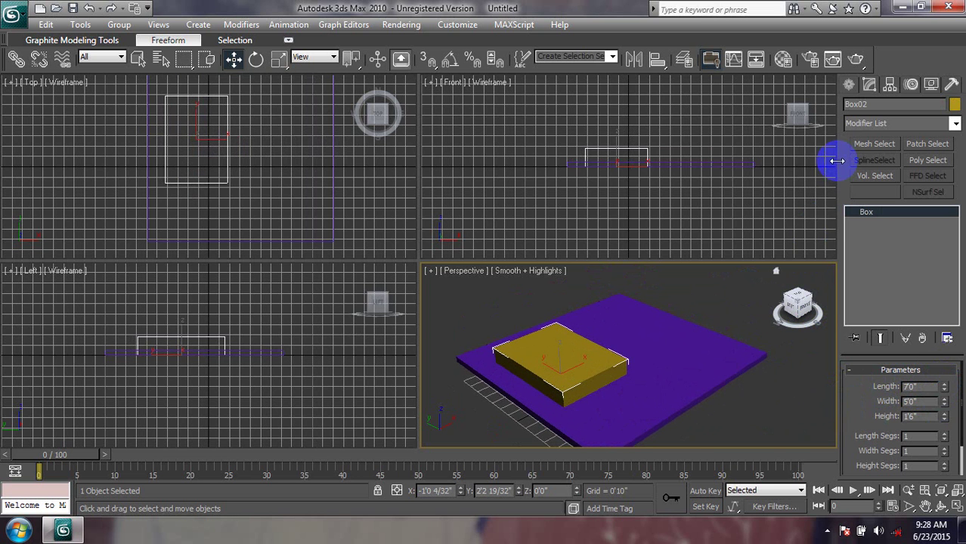
# - Draw a thin upright teal Box03, 2'11 17/32" tall, as a headboard in the Top view
pyautogui.click(848, 87)
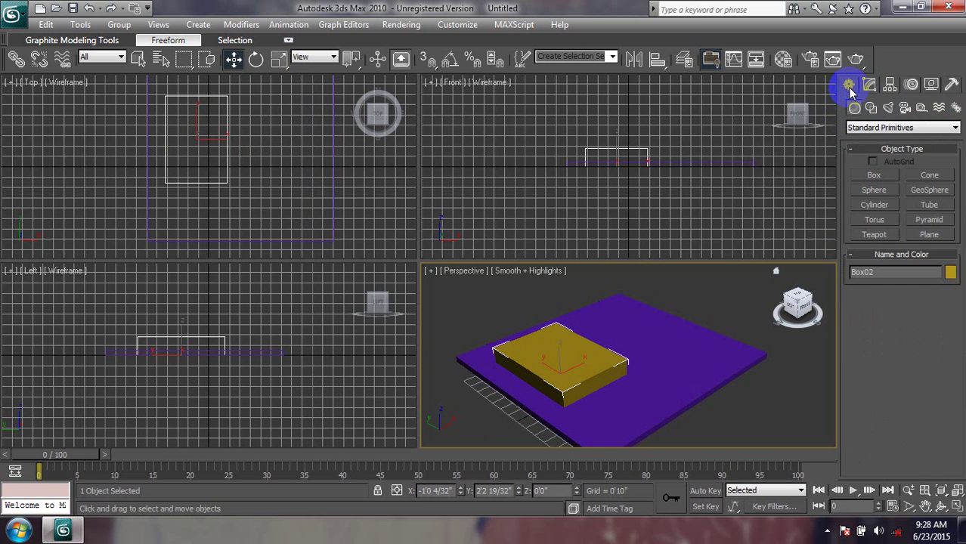
pyautogui.click(874, 175)
pyautogui.moveTo(684, 297); pyautogui.dragTo(683, 326, button='middle')
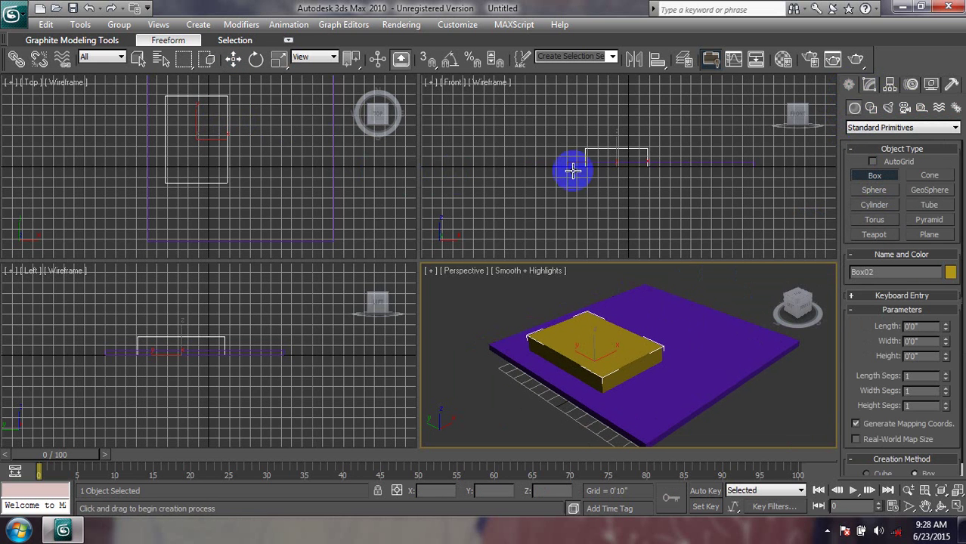
pyautogui.moveTo(259, 151); pyautogui.dragTo(261, 199, button='middle')
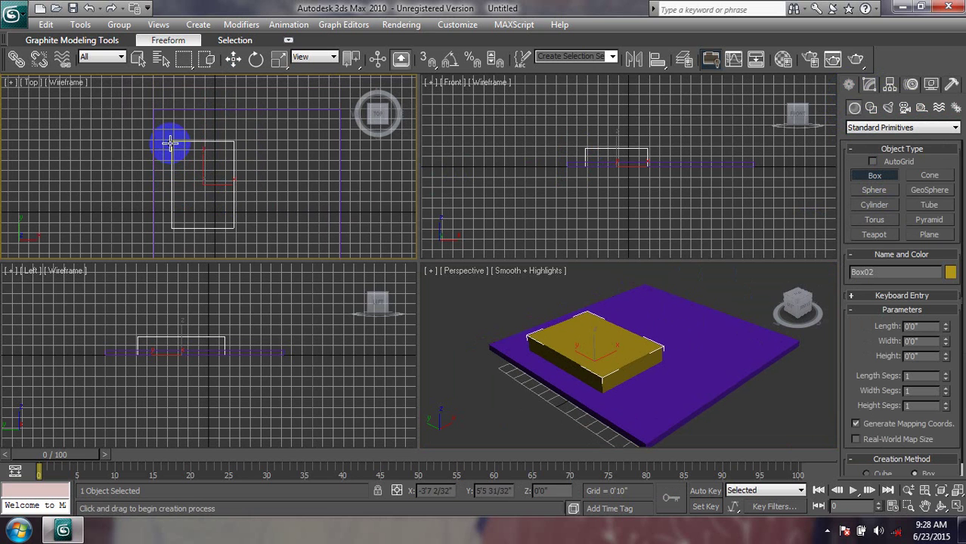
pyautogui.moveTo(172, 139); pyautogui.dragTo(233, 142)
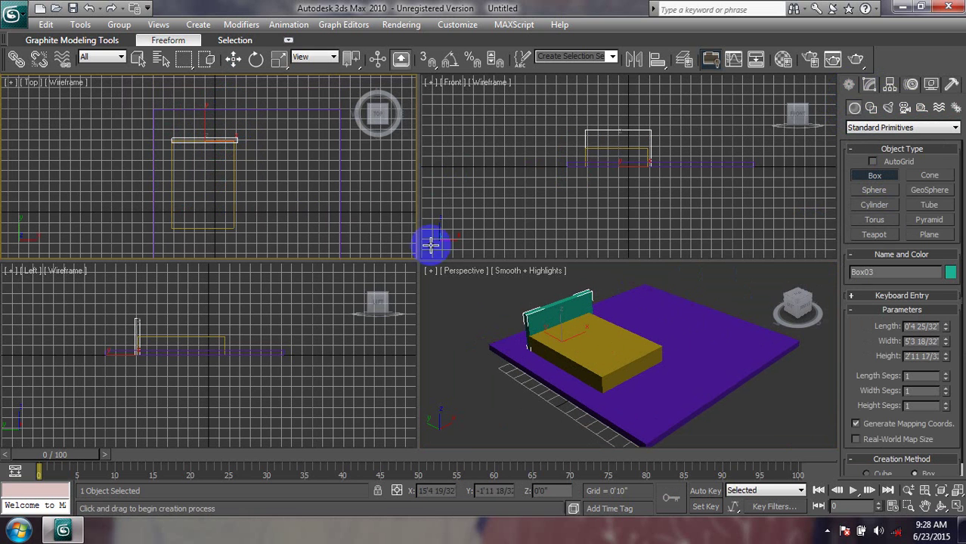
pyautogui.moveTo(548, 338)
pyautogui.mouseDown(button='middle')
pyautogui.moveTo(549, 348)
pyautogui.moveTo(539, 327)
pyautogui.mouseUp(button='middle')
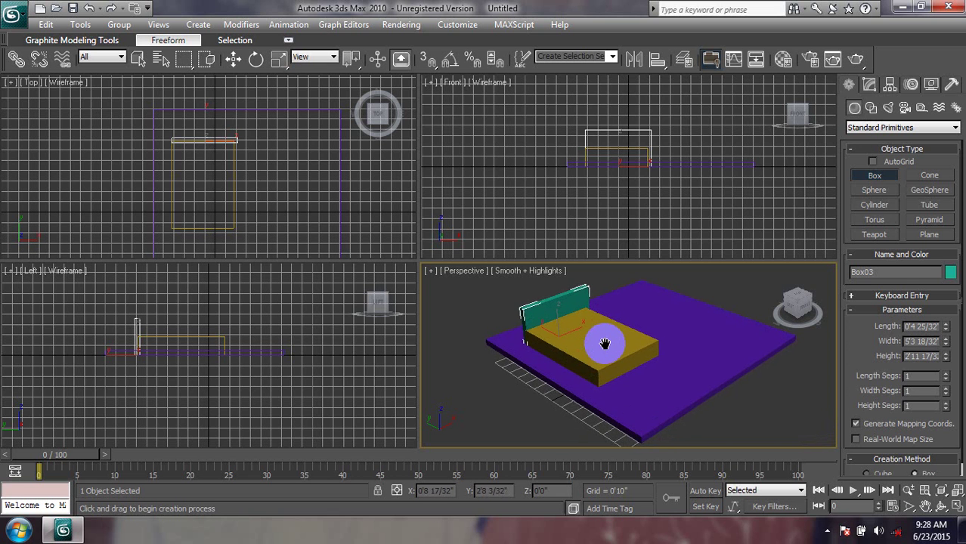
pyautogui.moveTo(593, 367); pyautogui.dragTo(587, 356, button='middle')
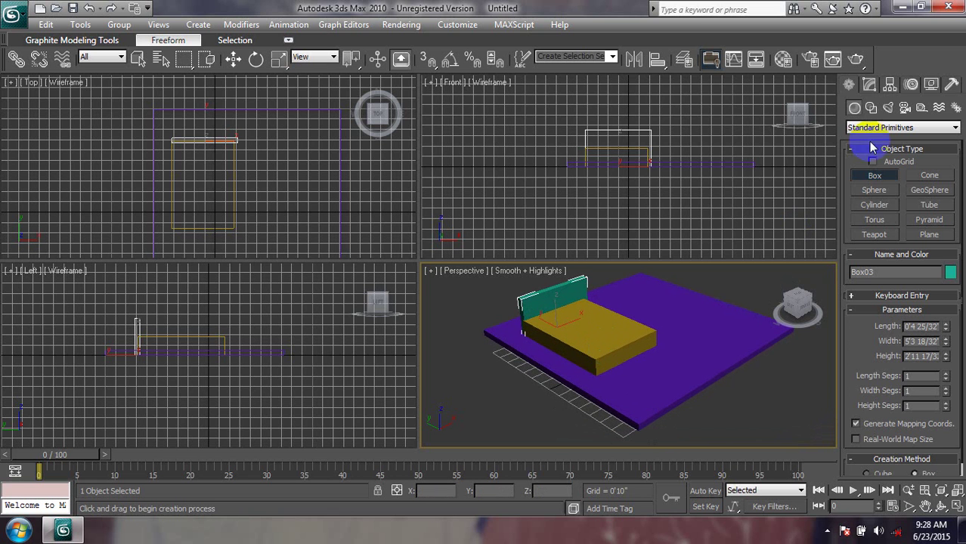
# - Draw a ChamferBox from Extended Primitives in the Top view as the mattress
pyautogui.click(868, 86)
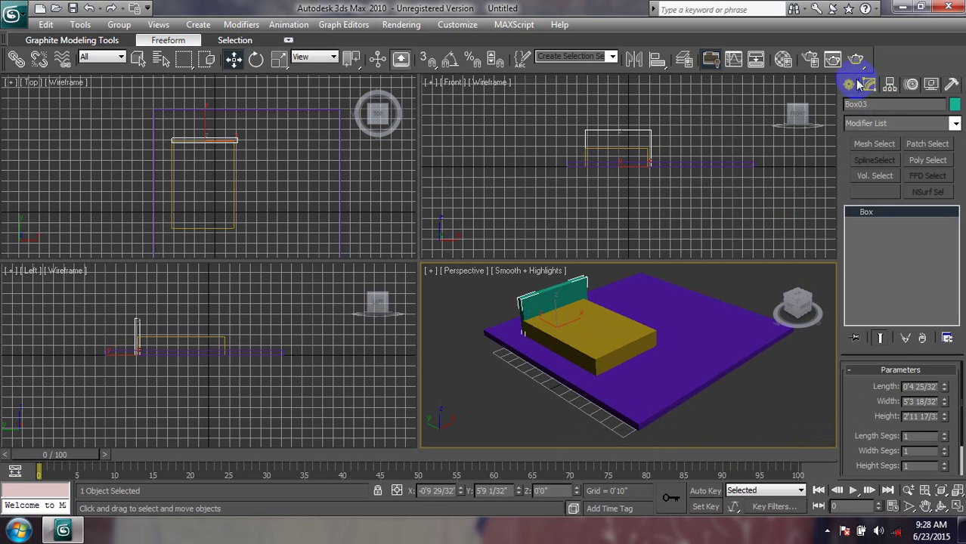
pyautogui.click(849, 84)
pyautogui.click(872, 108)
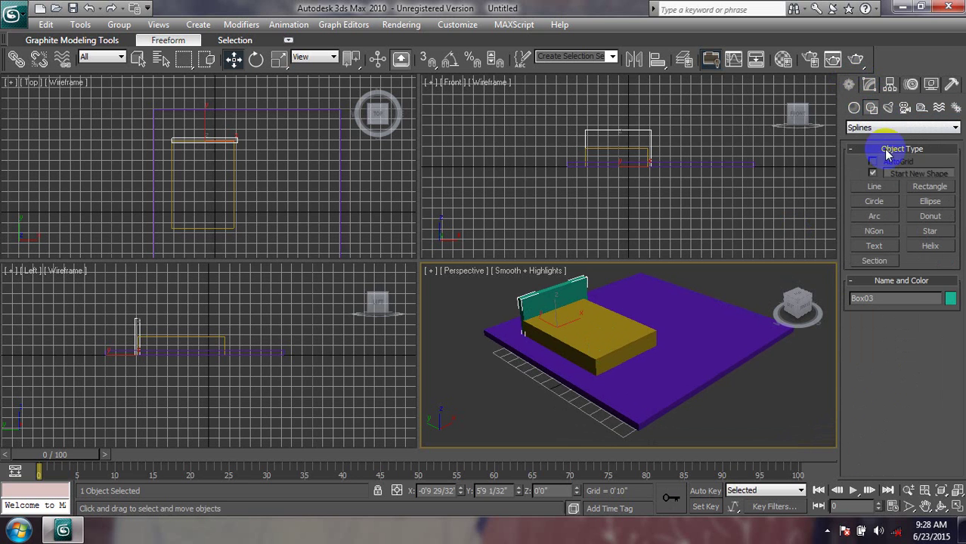
pyautogui.click(854, 108)
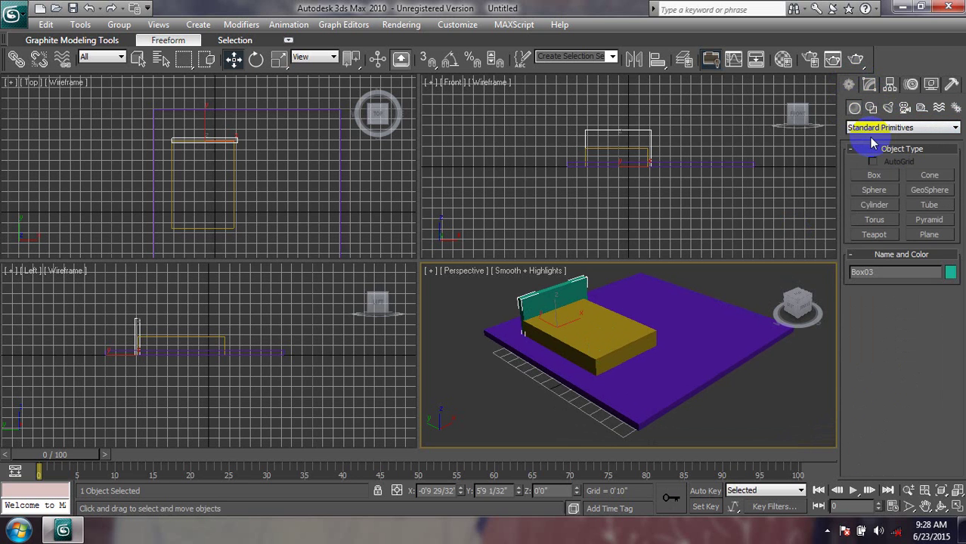
pyautogui.click(880, 127)
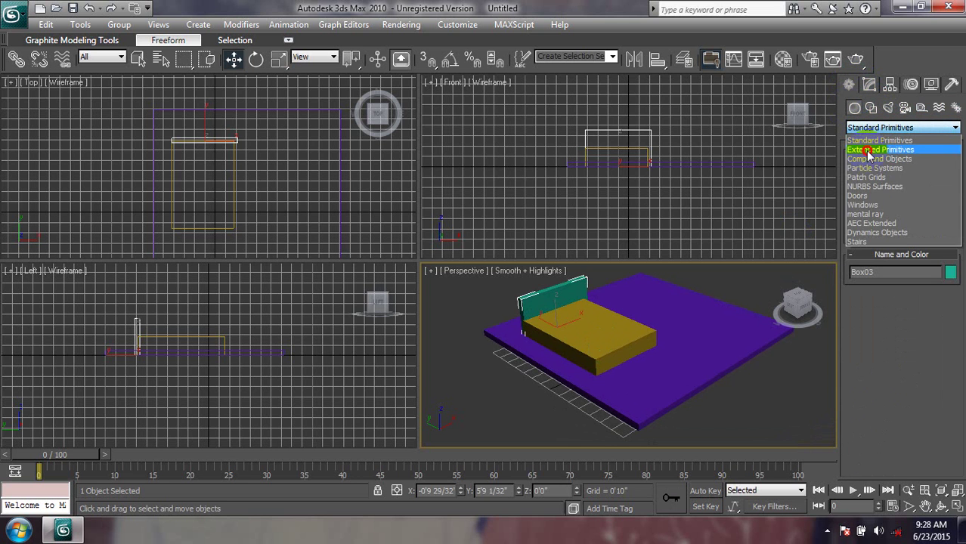
pyautogui.click(866, 150)
pyautogui.click(874, 190)
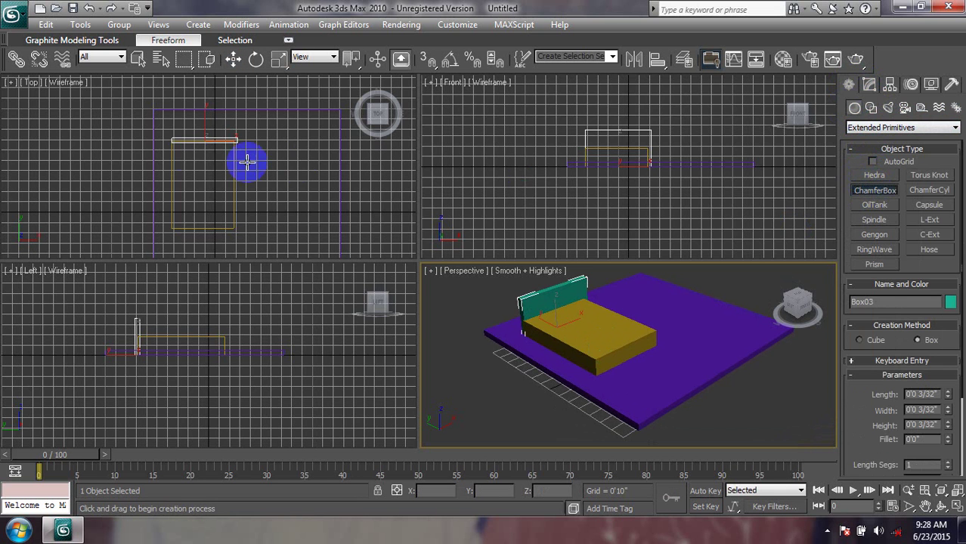
pyautogui.moveTo(174, 142)
pyautogui.mouseDown()
pyautogui.moveTo(233, 229)
pyautogui.moveTo(232, 207)
pyautogui.mouseUp()
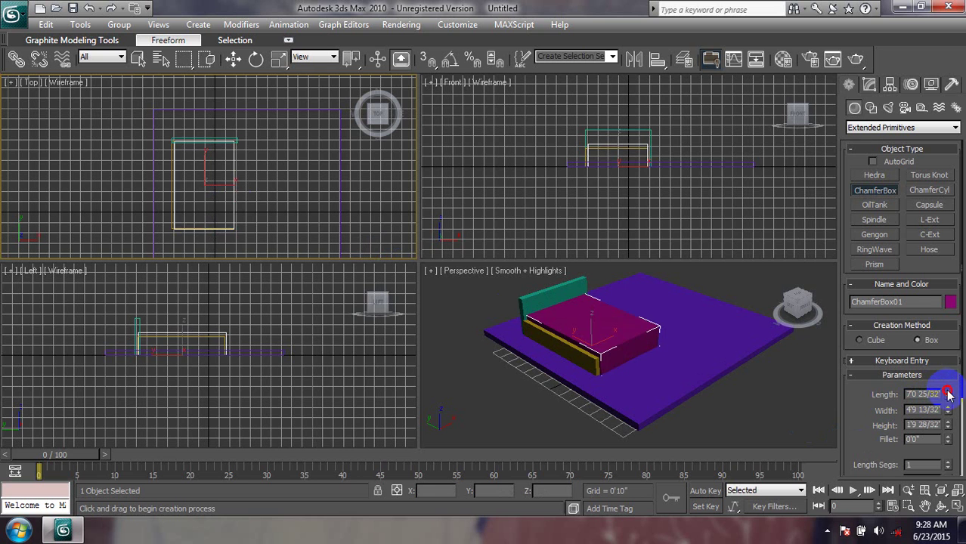
# - Resize the mattress to 6'4 9/32" by 4'8 27/32" and nudge it onto the base
pyautogui.moveTo(948, 394); pyautogui.dragTo(943, 396)
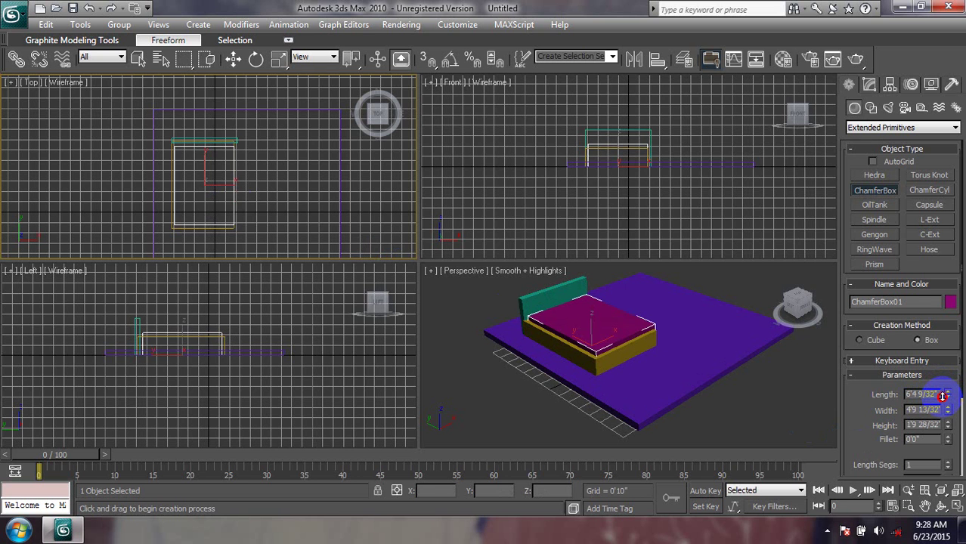
pyautogui.moveTo(948, 410); pyautogui.dragTo(938, 409)
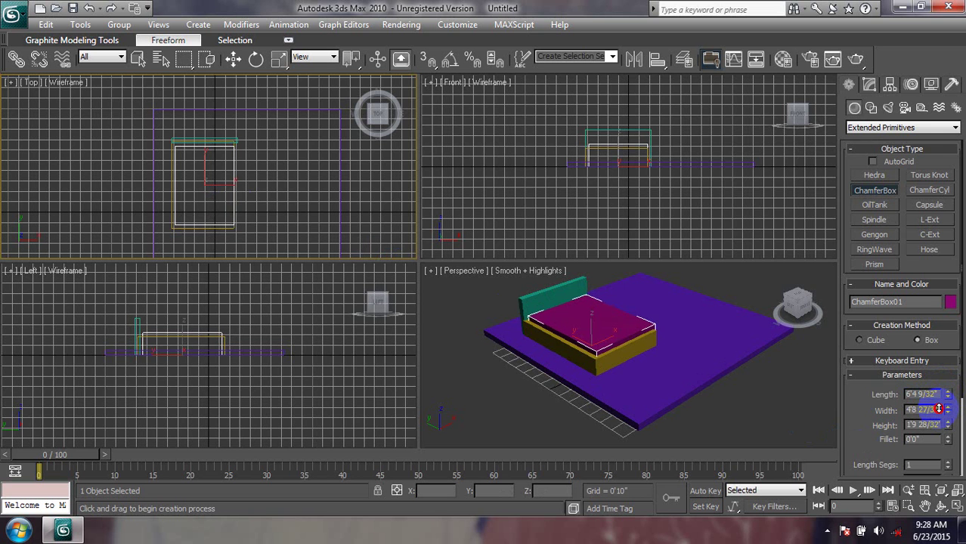
pyautogui.click(232, 60)
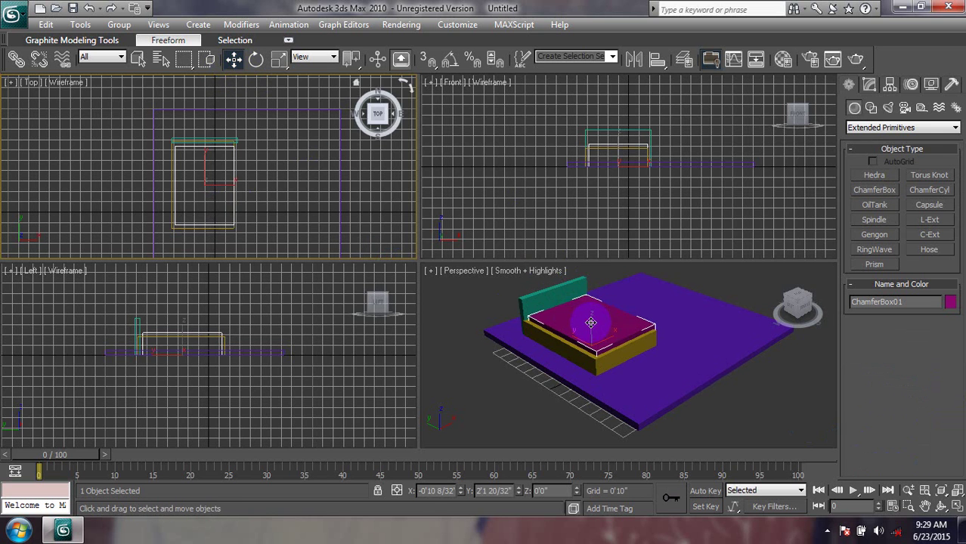
pyautogui.moveTo(591, 323); pyautogui.dragTo(593, 324)
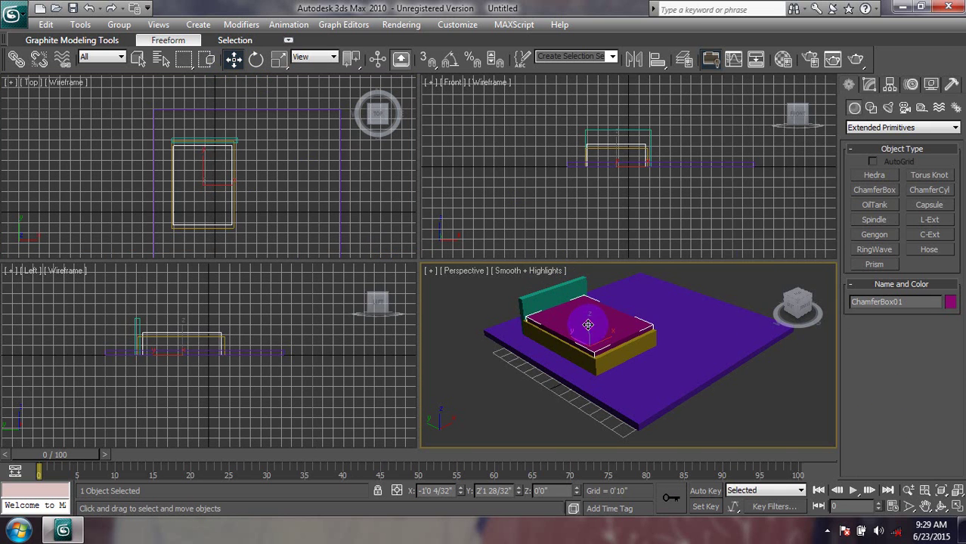
# - Round off the mattress edges by raising the ChamferBox Fillet value in the Modify panel
pyautogui.click(871, 88)
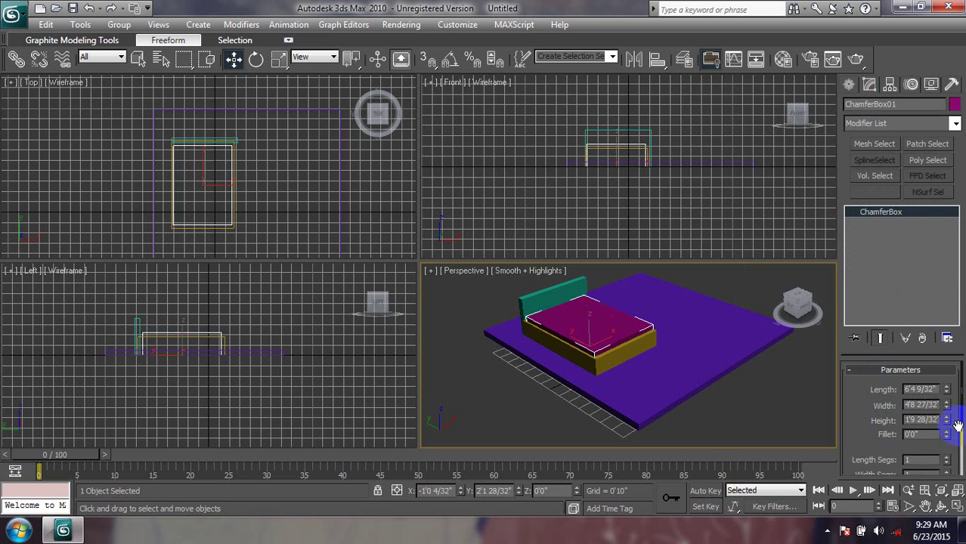
pyautogui.moveTo(947, 437); pyautogui.dragTo(944, 393)
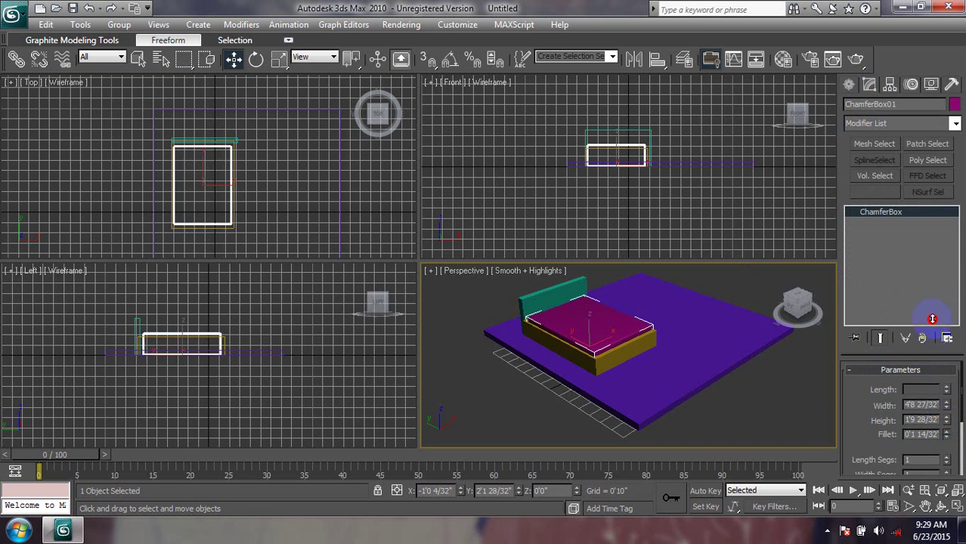
pyautogui.moveTo(931, 170)
pyautogui.mouseDown()
pyautogui.moveTo(962, 449)
pyautogui.moveTo(962, 283)
pyautogui.mouseUp()
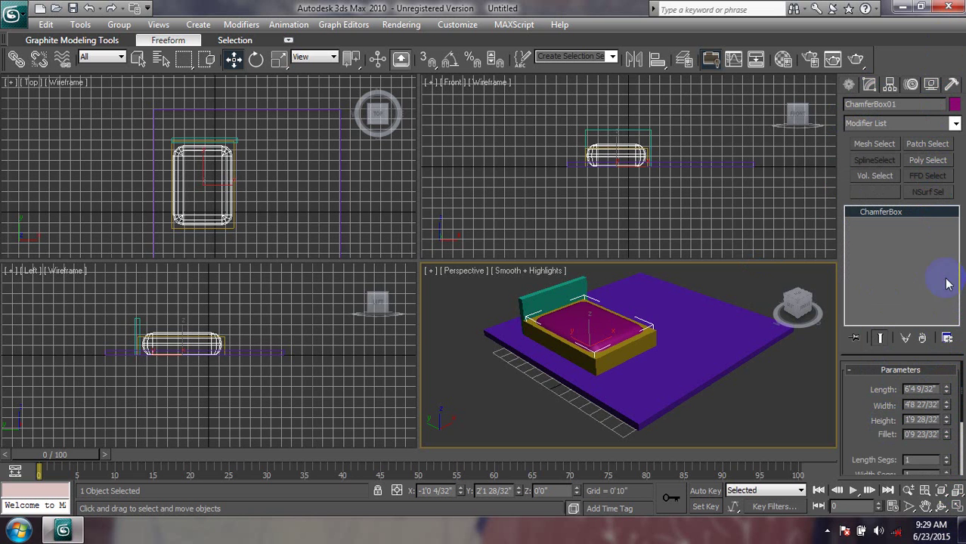
pyautogui.scroll(5, 563, 324)
pyautogui.moveTo(632, 267); pyautogui.dragTo(593, 358, button='middle')
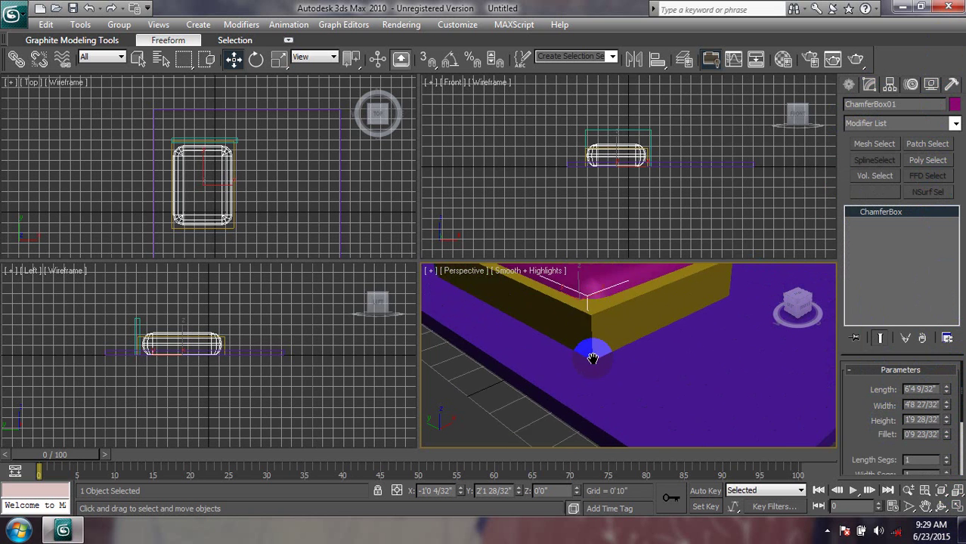
pyautogui.scroll(-2, 593, 358)
pyautogui.scroll(-4, 601, 382)
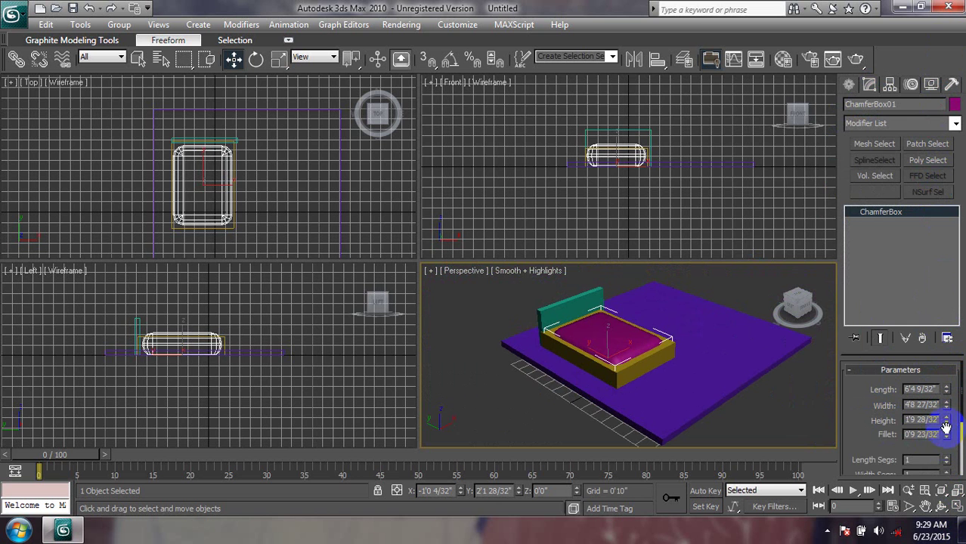
# - Lower the mattress height to 1'8 4/32" and fine-tune the fillet to 0'3 25/32"
pyautogui.moveTo(949, 429); pyautogui.dragTo(938, 471)
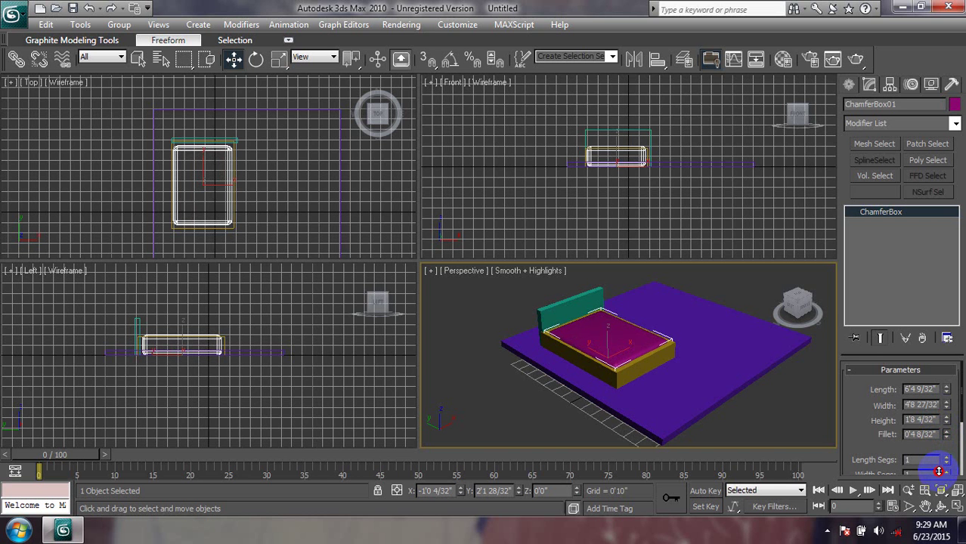
pyautogui.scroll(2, 642, 361)
pyautogui.scroll(2, 616, 348)
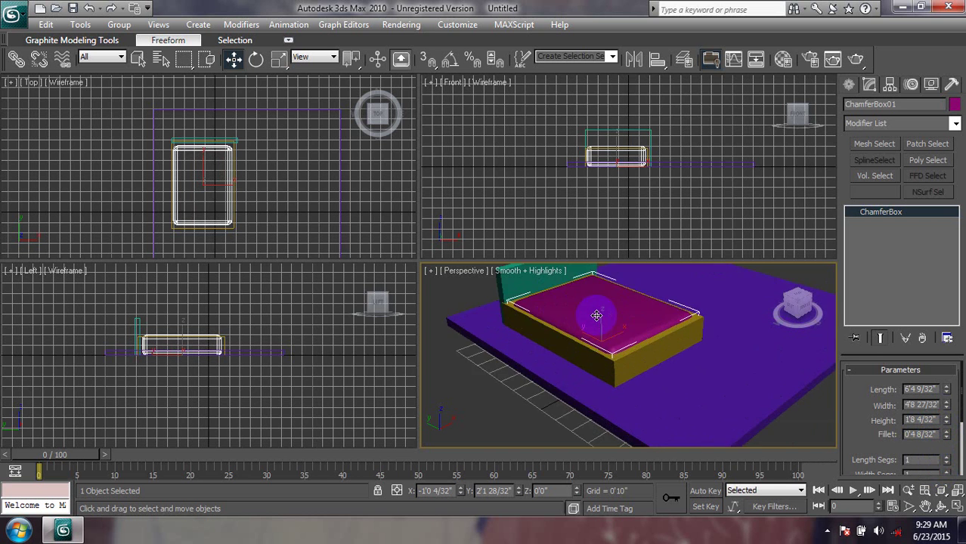
pyautogui.moveTo(604, 313)
pyautogui.mouseDown(button='middle')
pyautogui.moveTo(625, 389)
pyautogui.moveTo(597, 381)
pyautogui.mouseUp(button='middle')
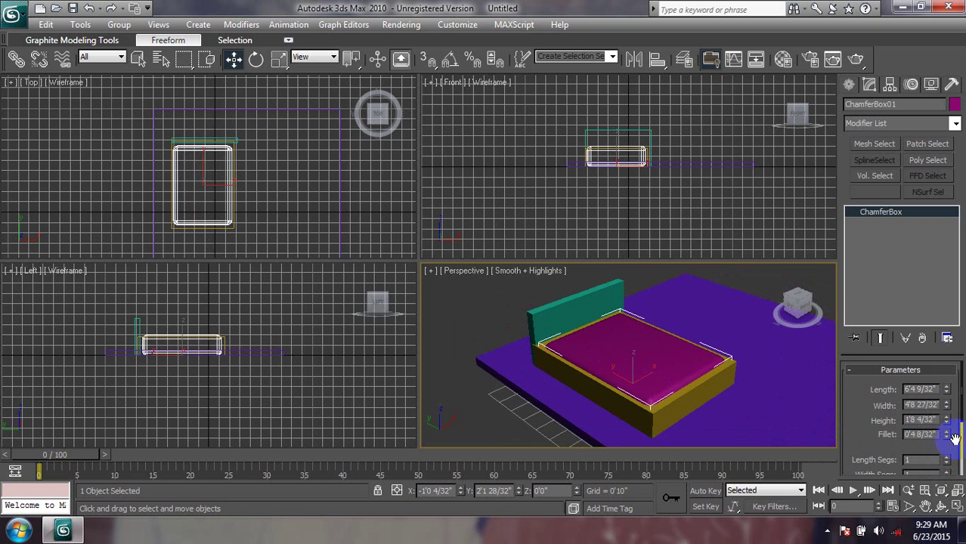
pyautogui.moveTo(947, 441); pyautogui.dragTo(946, 446)
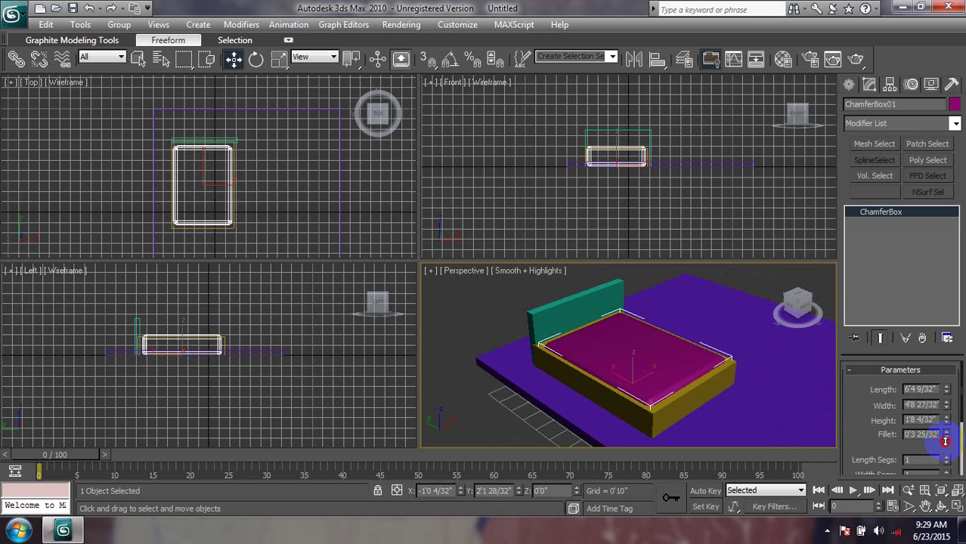
pyautogui.scroll(-2, 705, 389)
pyautogui.scroll(-2, 688, 346)
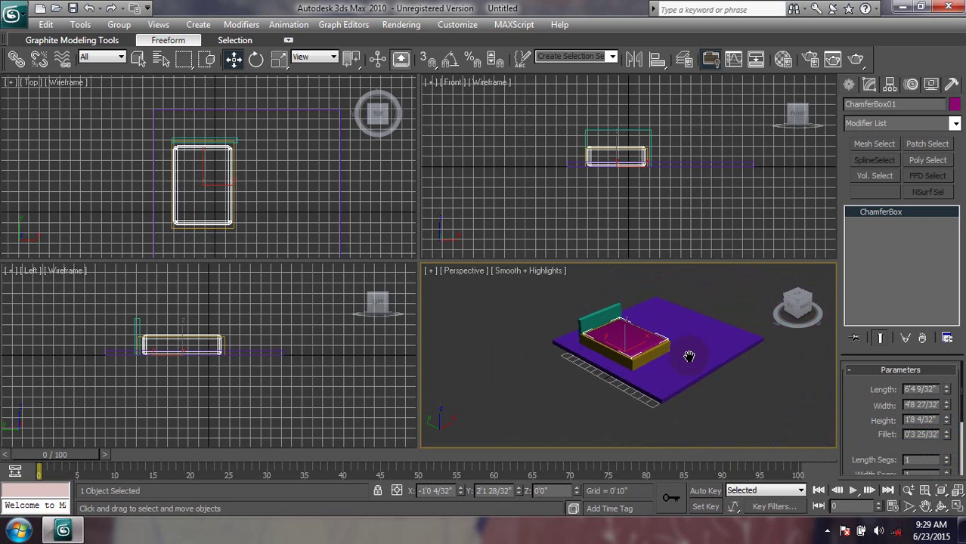
pyautogui.scroll(-1, 658, 359)
pyautogui.moveTo(644, 363); pyautogui.dragTo(612, 374, button='middle')
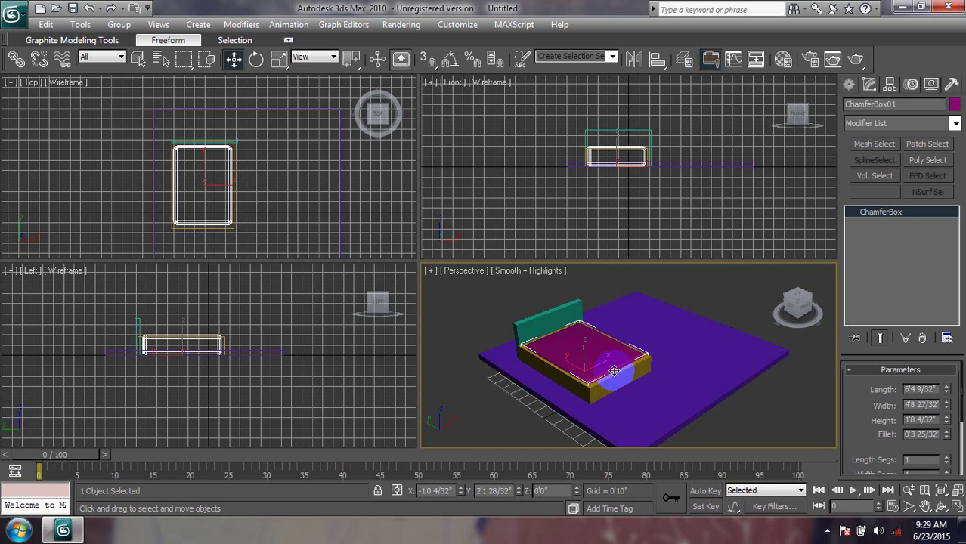
pyautogui.moveTo(615, 371); pyautogui.dragTo(615, 371, button='middle')
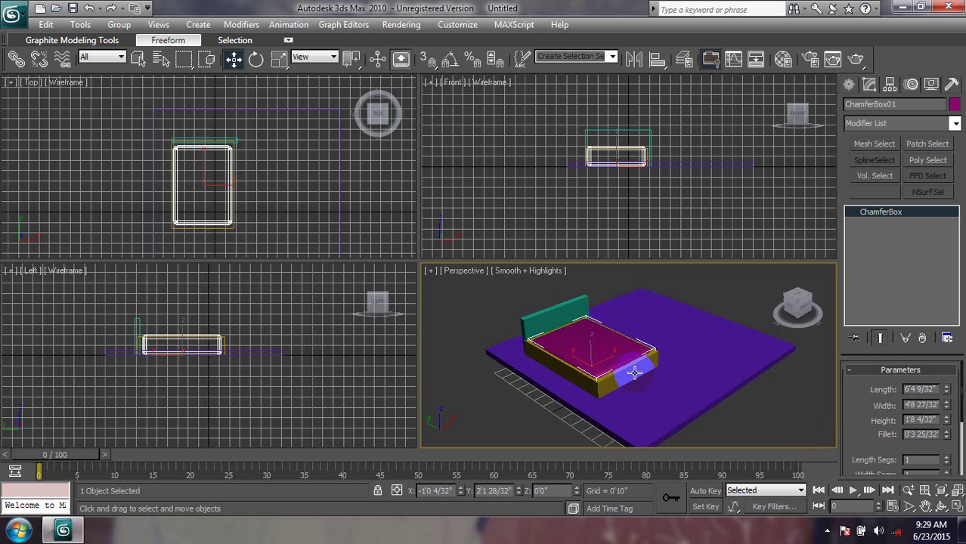
pyautogui.keyDown('alt'); pyautogui.moveTo(617, 373); pyautogui.dragTo(636, 306, button='middle'); pyautogui.keyUp('alt')
pyautogui.scroll(3, 620, 355)
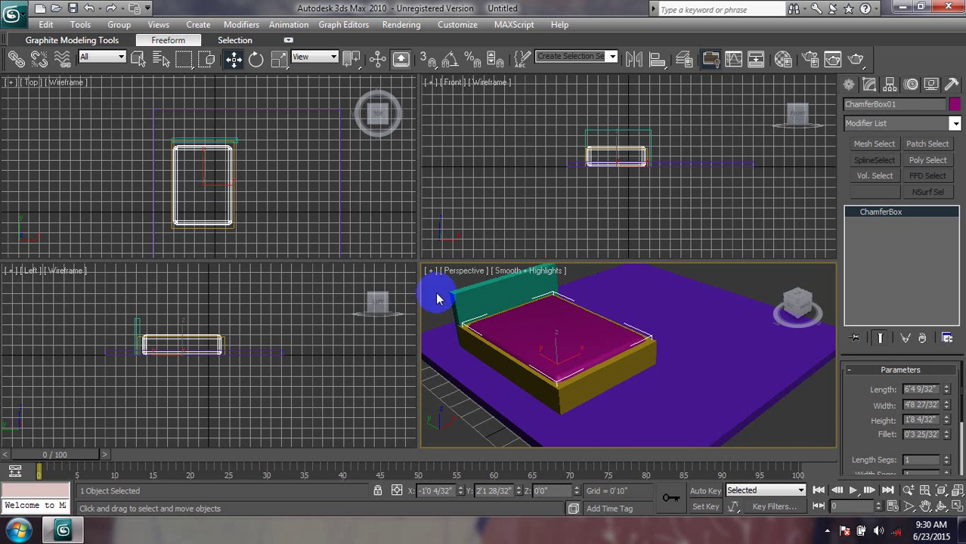
pyautogui.scroll(2, 263, 173)
pyautogui.moveTo(309, 154); pyautogui.dragTo(173, 167, button='middle')
pyautogui.scroll(3, 173, 166)
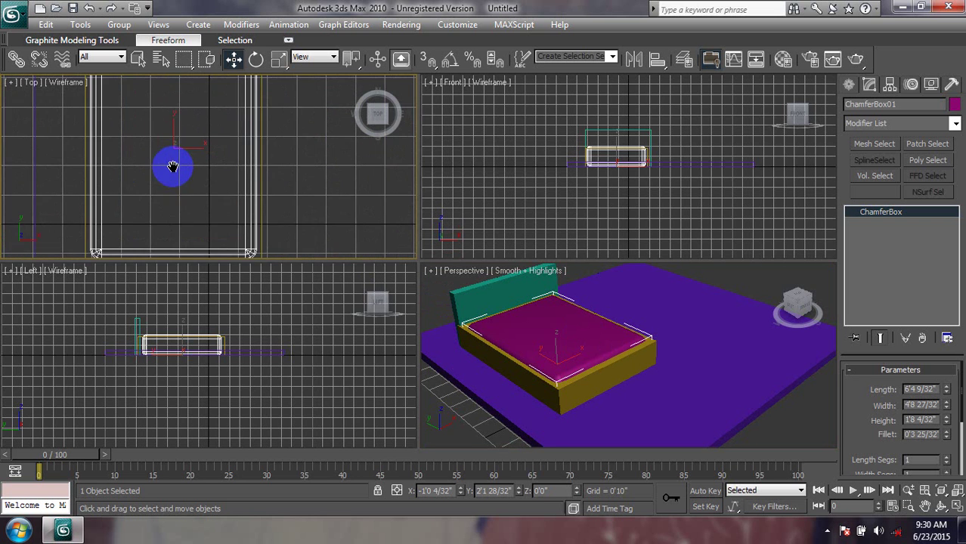
pyautogui.scroll(-1, 195, 201)
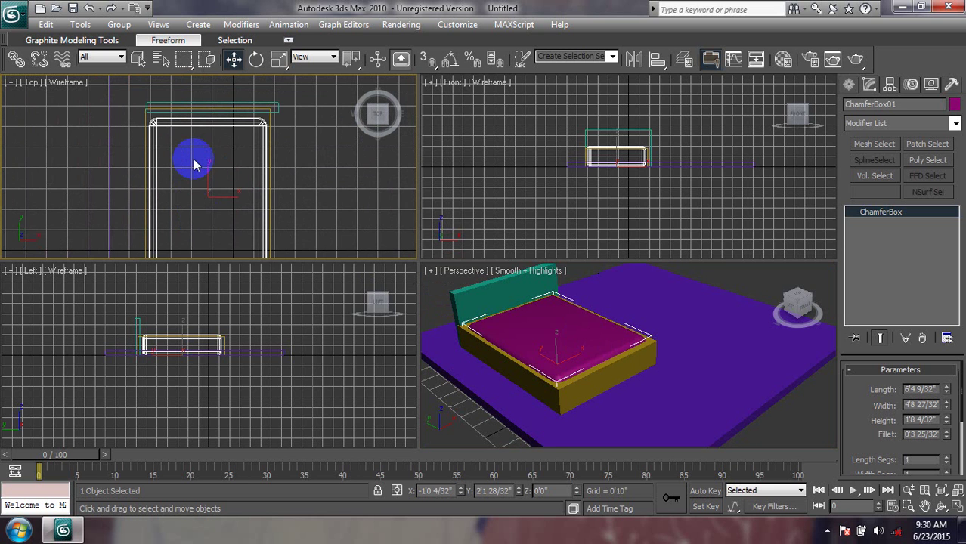
pyautogui.scroll(-2, 556, 340)
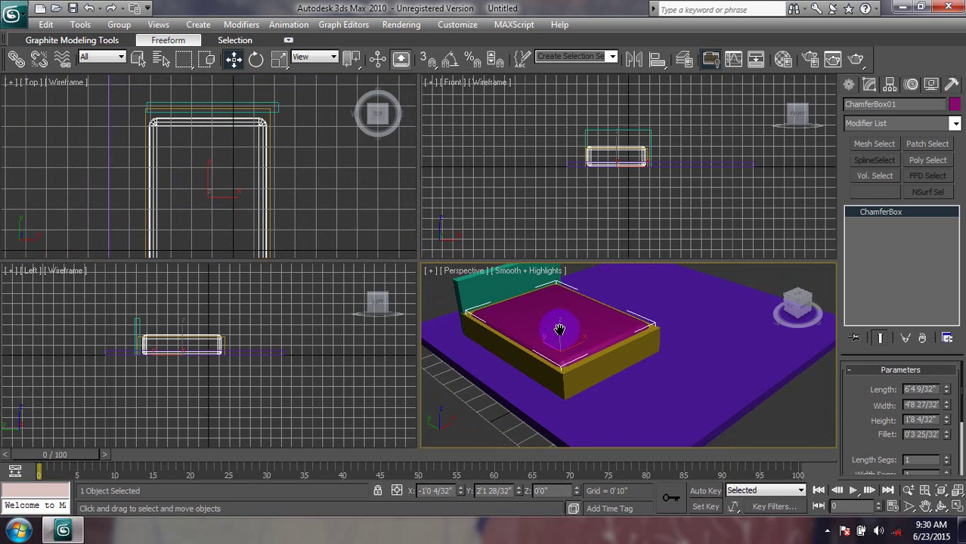
pyautogui.scroll(-2, 553, 335)
pyautogui.moveTo(553, 335); pyautogui.dragTo(556, 371, button='middle')
pyautogui.moveTo(223, 181); pyautogui.dragTo(226, 168, button='middle')
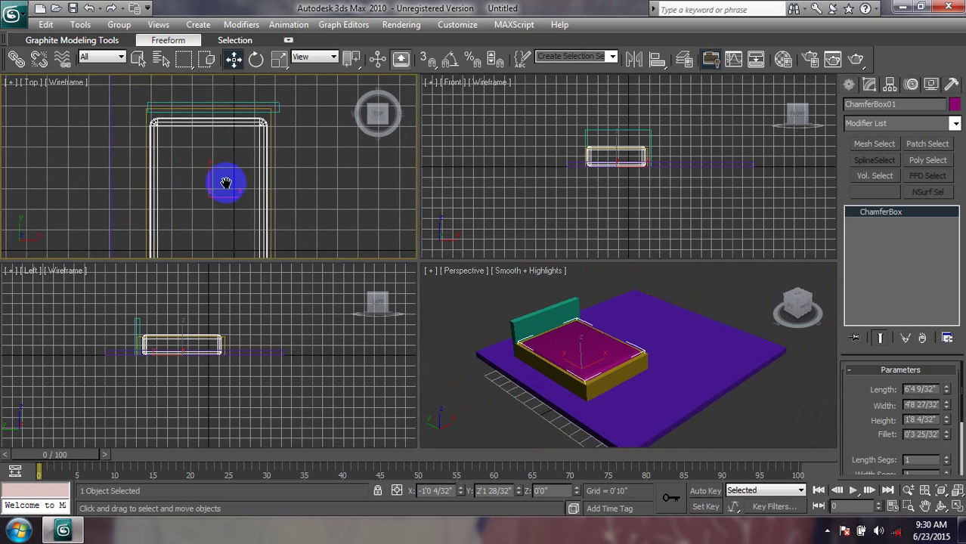
pyautogui.scroll(-2, 227, 168)
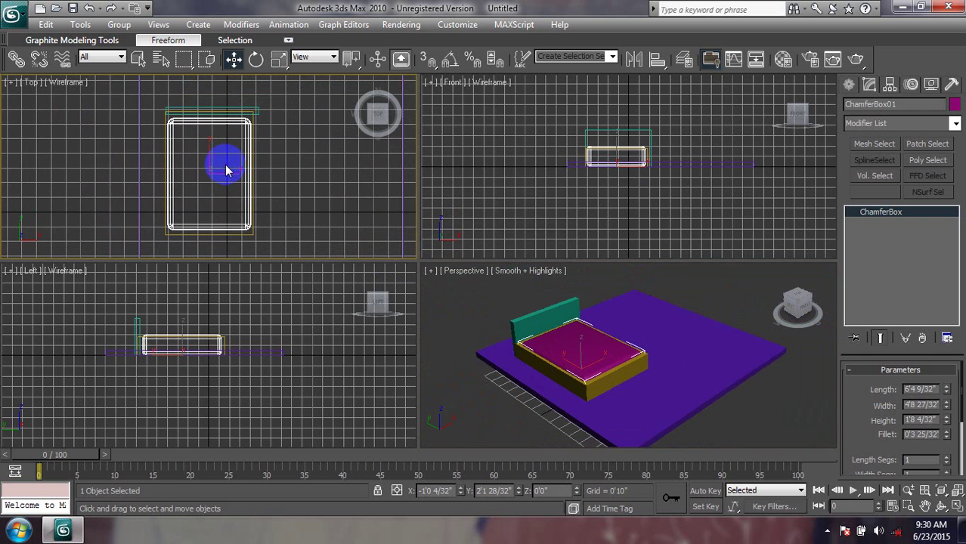
# - Switch the Create panel's geometry category to Standard Primitives
pyautogui.click(869, 85)
pyautogui.click(868, 86)
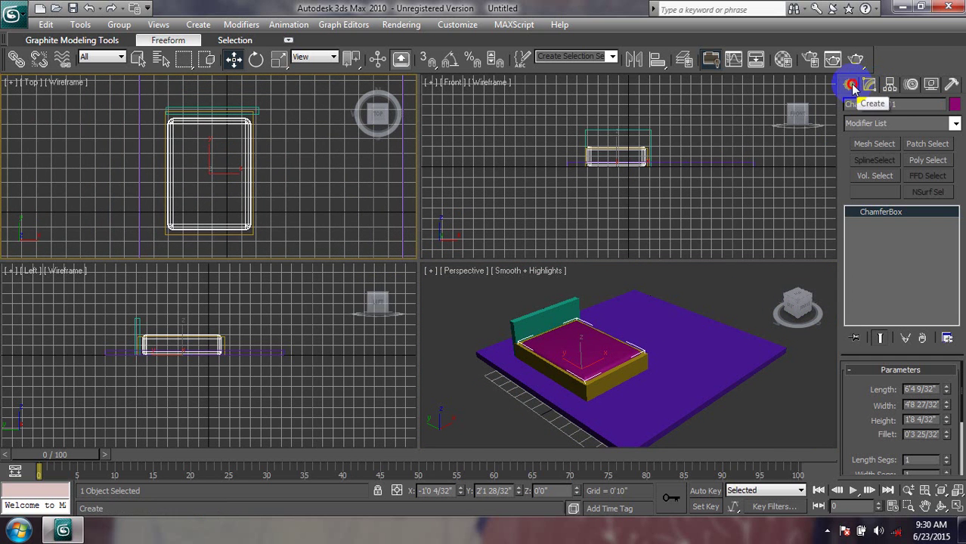
pyautogui.click(848, 84)
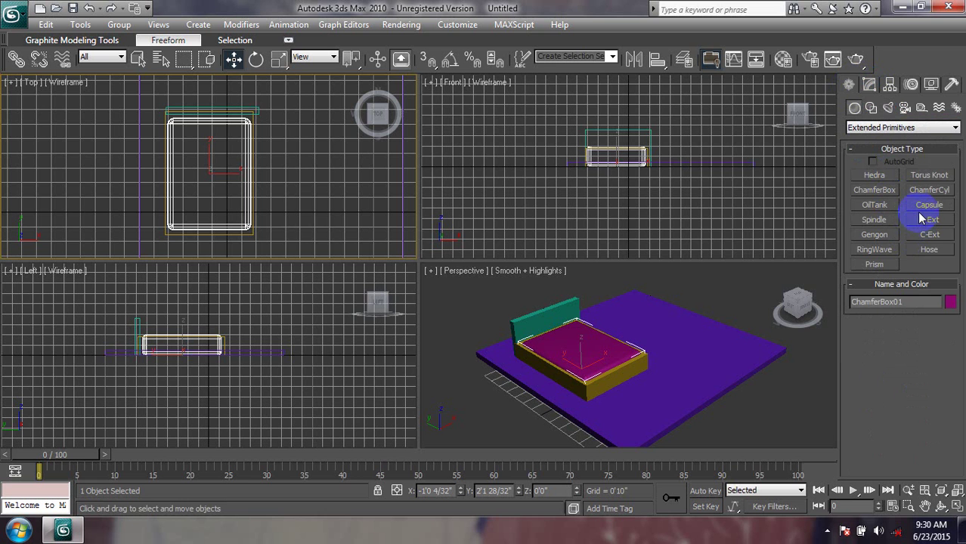
pyautogui.click(872, 109)
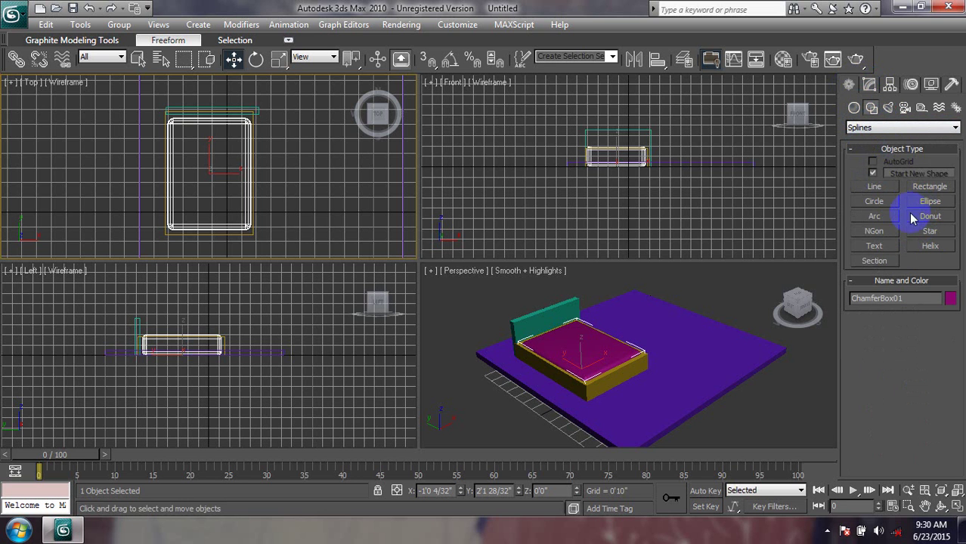
pyautogui.click(866, 125)
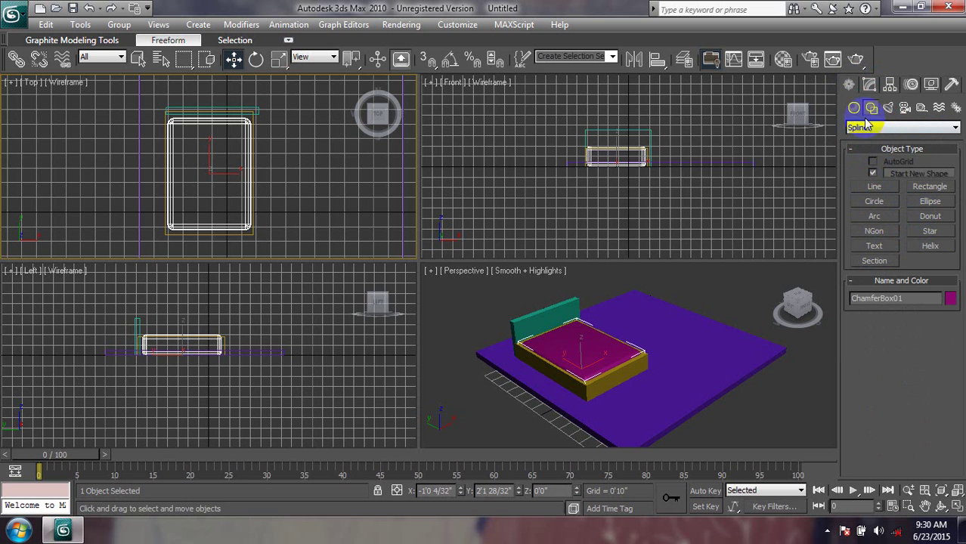
pyautogui.click(854, 109)
pyautogui.click(862, 127)
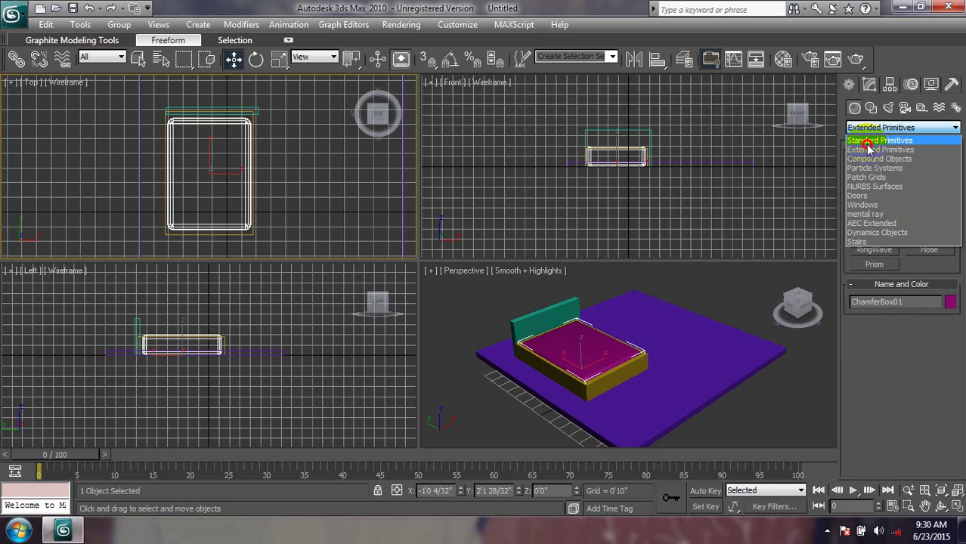
pyautogui.click(871, 138)
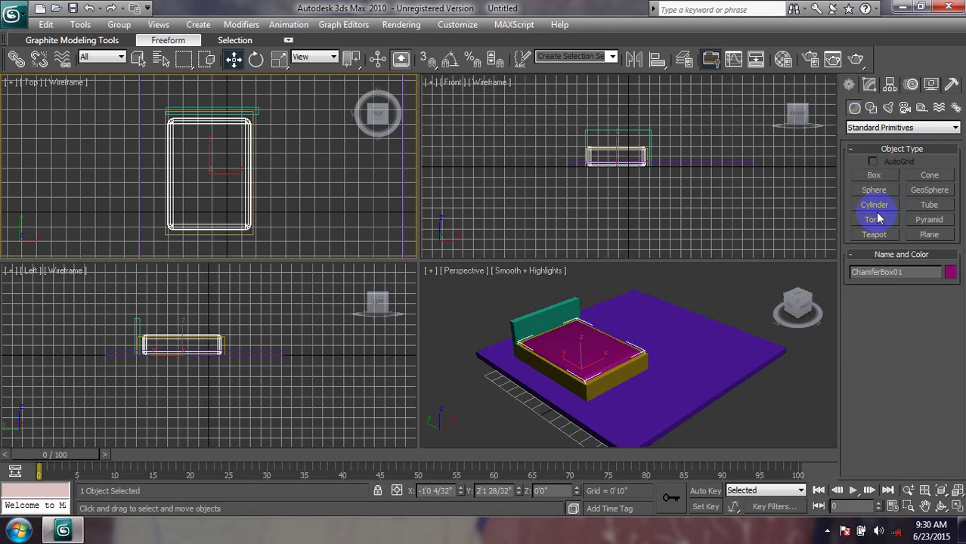
pyautogui.click(866, 127)
pyautogui.click(866, 149)
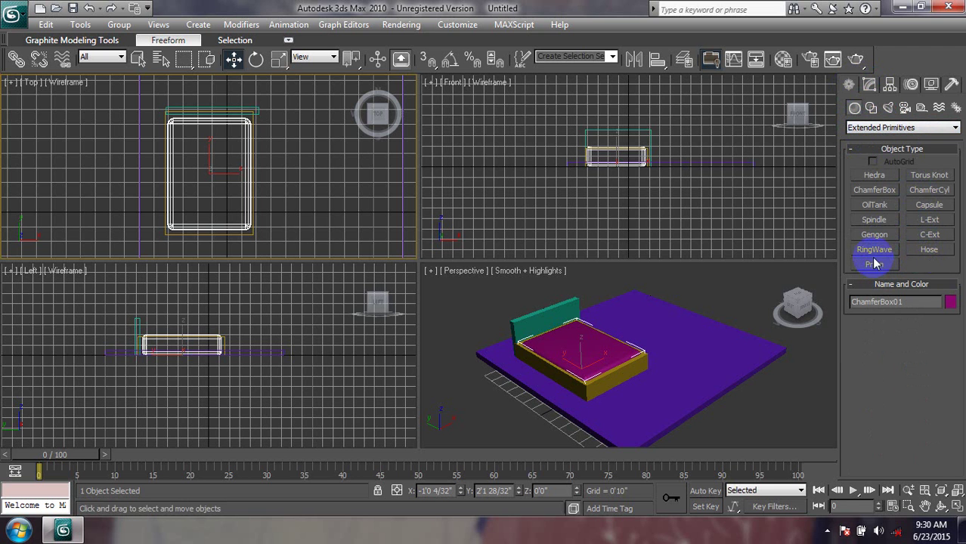
pyautogui.click(873, 127)
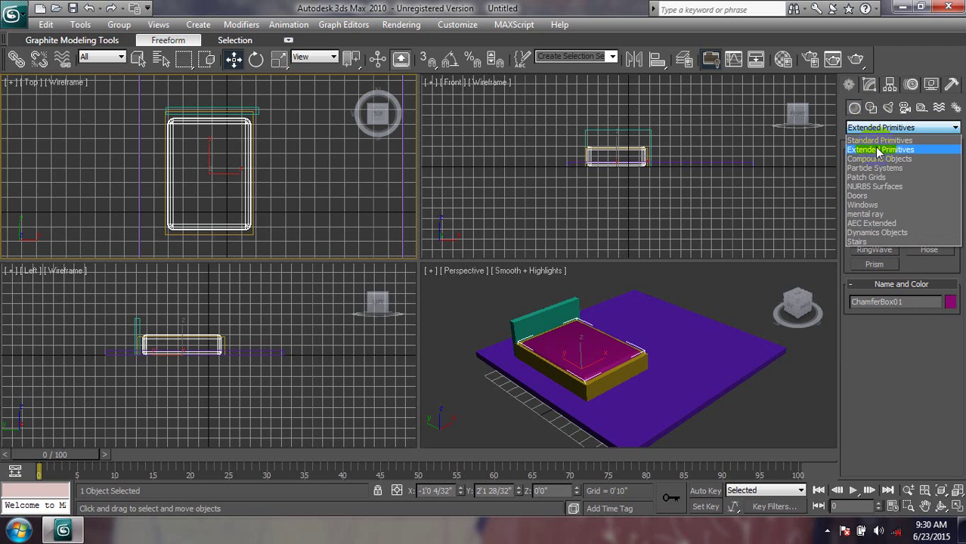
pyautogui.click(878, 150)
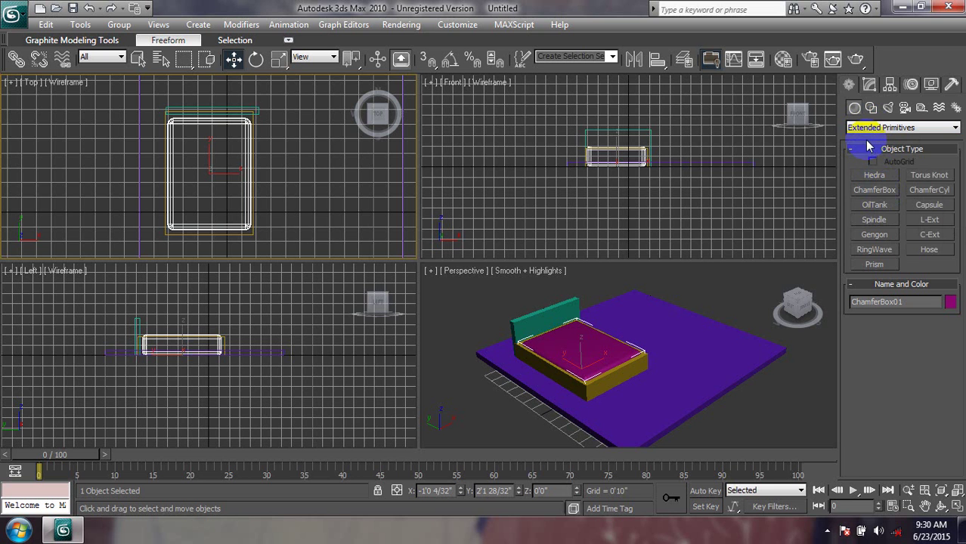
pyautogui.click(877, 127)
pyautogui.click(869, 136)
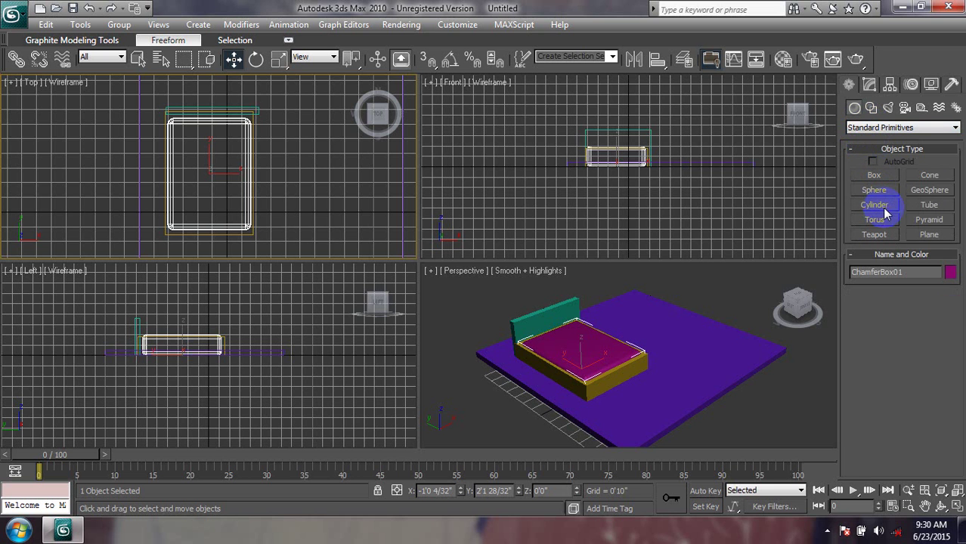
# - Draw a plane over the mattress in the Top view, plus a small plane on the floor
pyautogui.click(926, 235)
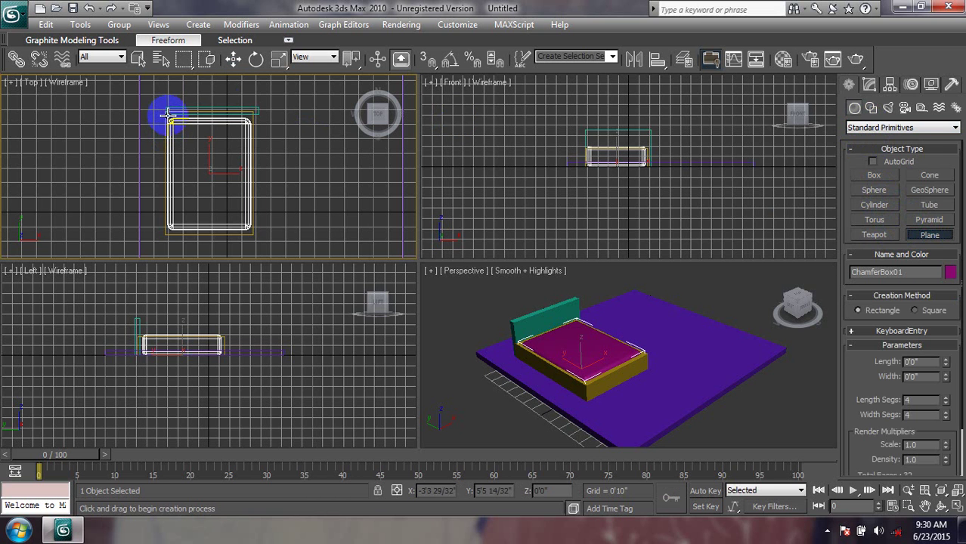
pyautogui.moveTo(168, 114)
pyautogui.mouseDown()
pyautogui.moveTo(249, 222)
pyautogui.moveTo(244, 214)
pyautogui.mouseUp()
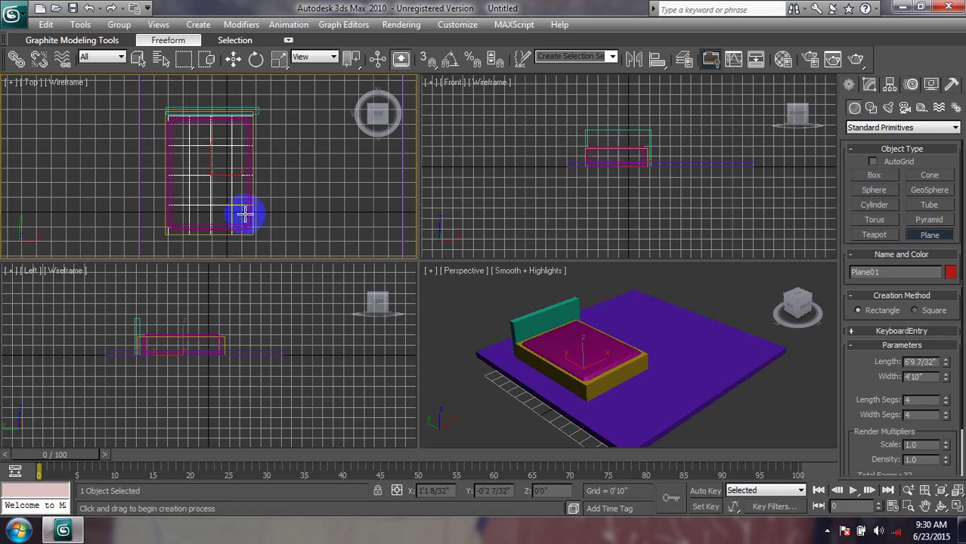
pyautogui.moveTo(550, 379); pyautogui.dragTo(534, 372, button='middle')
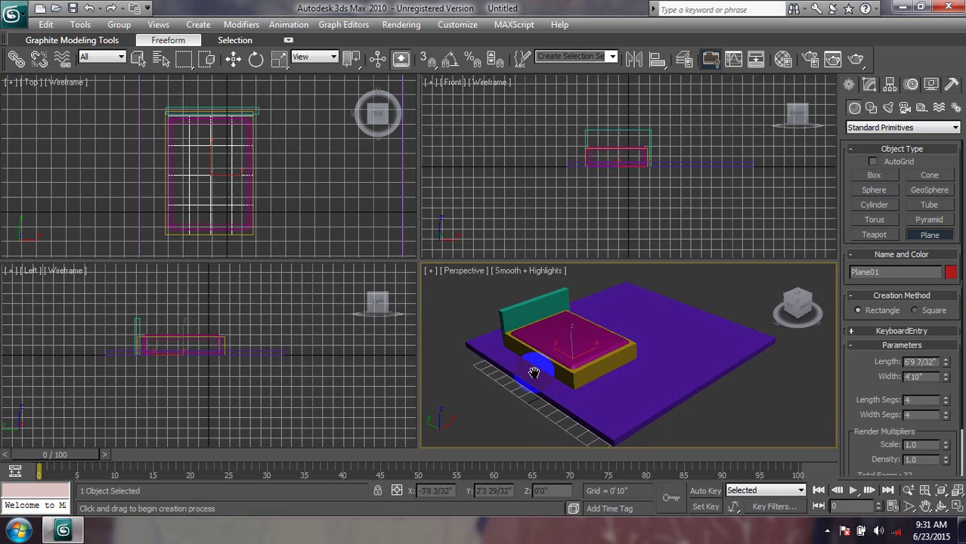
pyautogui.moveTo(187, 186); pyautogui.dragTo(197, 198, button='middle')
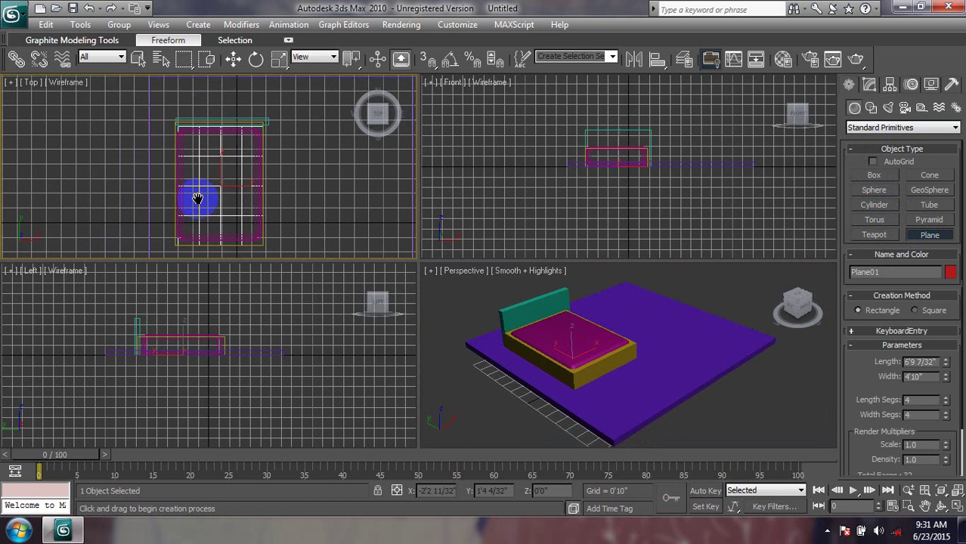
pyautogui.click(197, 198)
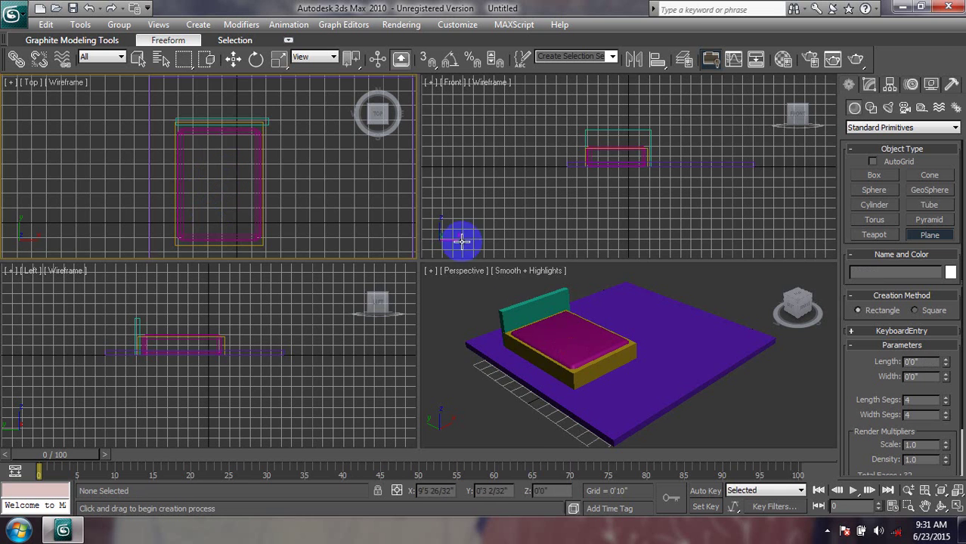
pyautogui.moveTo(524, 369); pyautogui.dragTo(516, 380, button='middle')
pyautogui.click(667, 392)
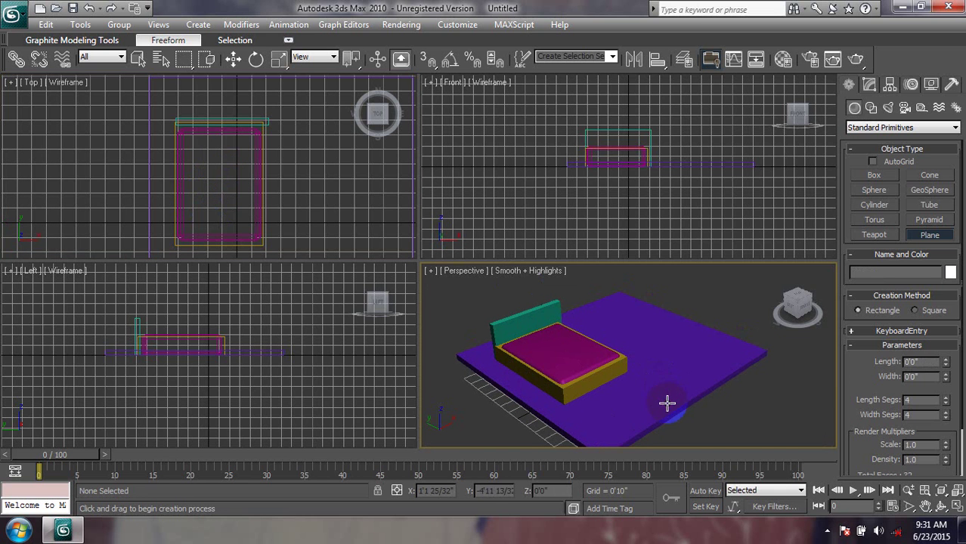
pyautogui.moveTo(667, 391); pyautogui.dragTo(667, 409)
# - Select the purple floor box Box01 and open the Material Editor with M
pyautogui.click(233, 59)
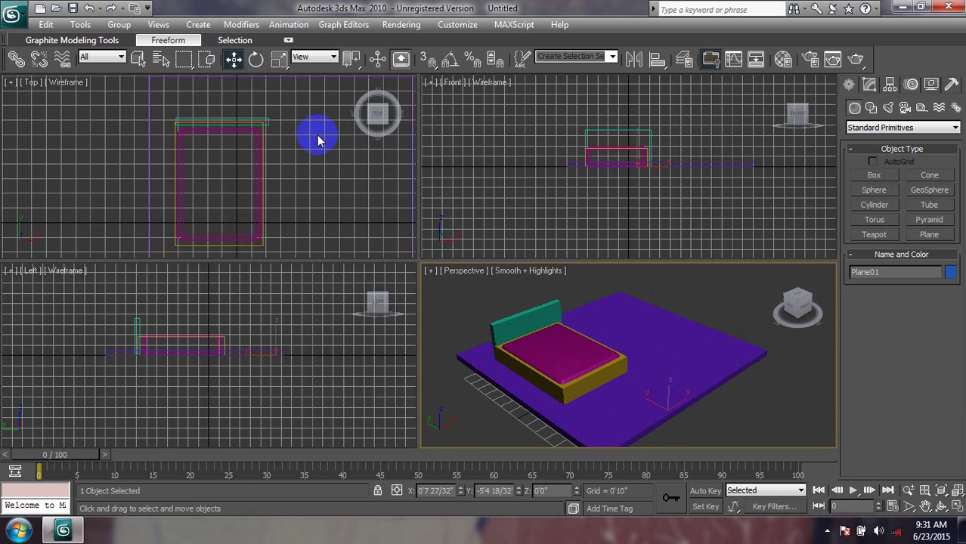
pyautogui.click(700, 384)
pyautogui.click(668, 317)
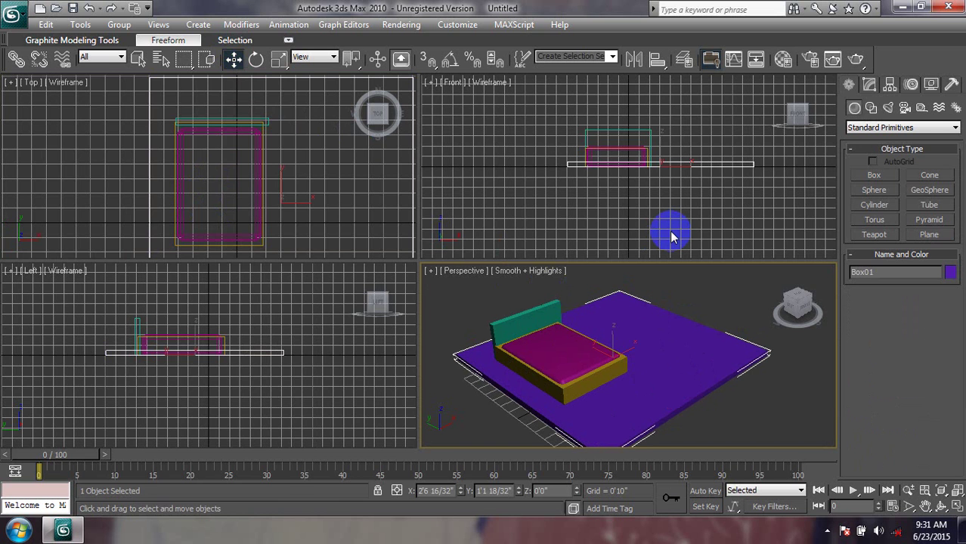
pyautogui.press('m')
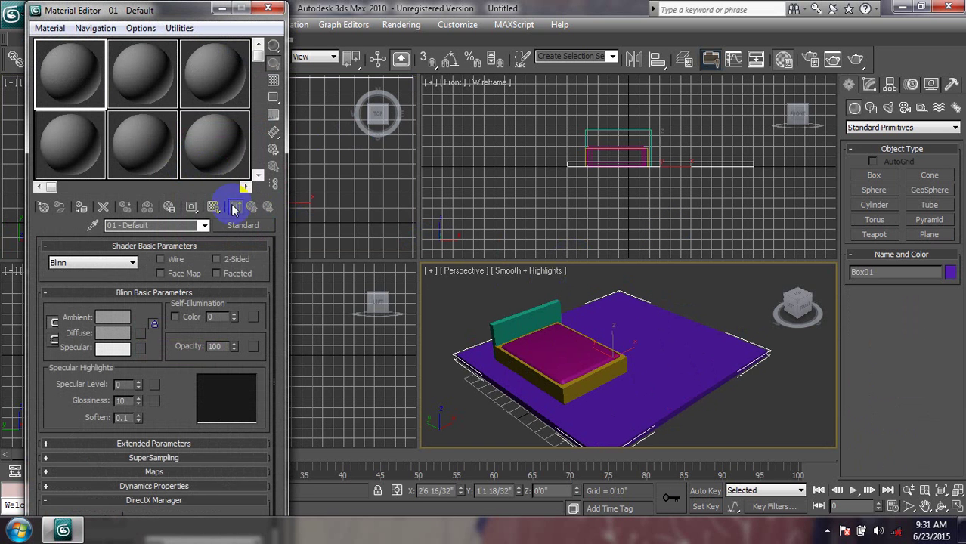
# - Make the 01 - Default material 2-Sided and choose Bitmap for its Self-Illumination map
pyautogui.click(217, 260)
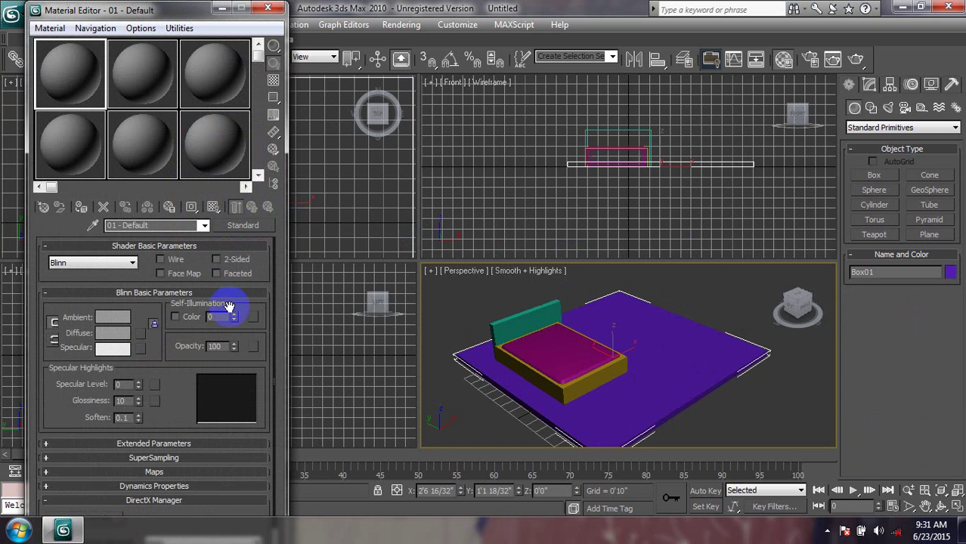
pyautogui.click(243, 226)
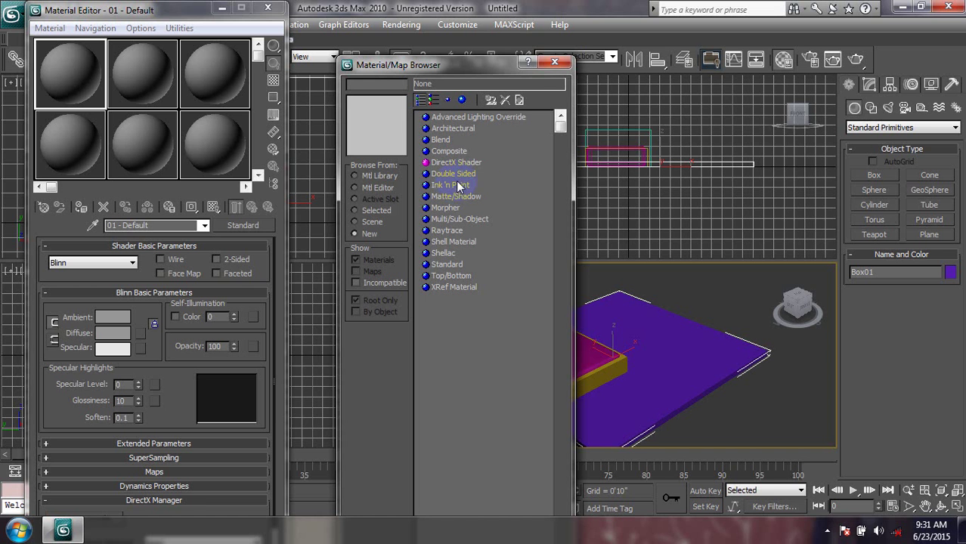
pyautogui.click(554, 61)
pyautogui.click(235, 260)
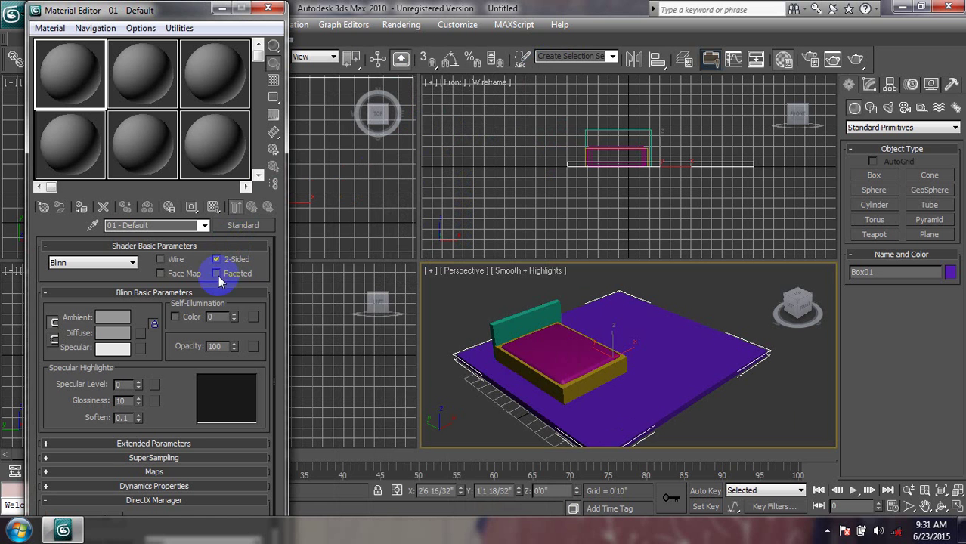
pyautogui.click(254, 317)
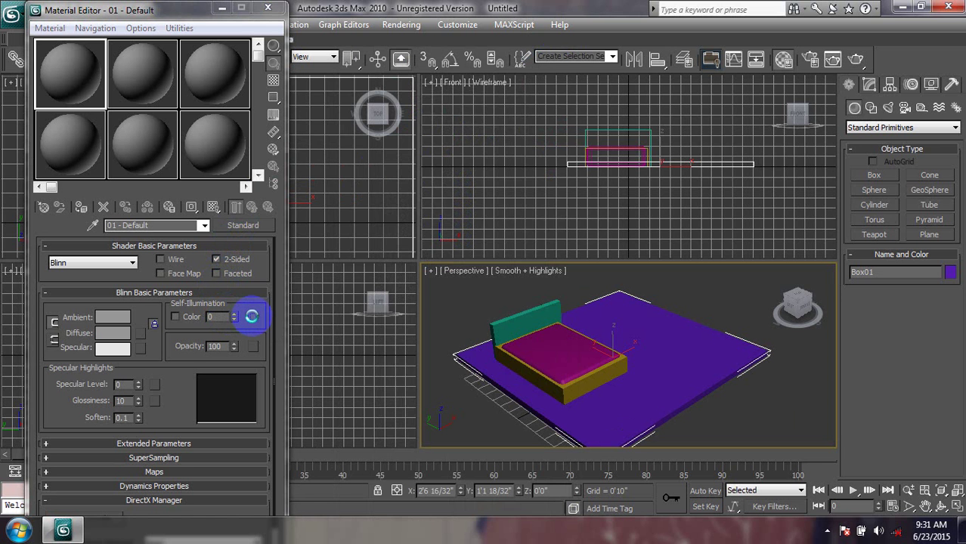
pyautogui.click(441, 121)
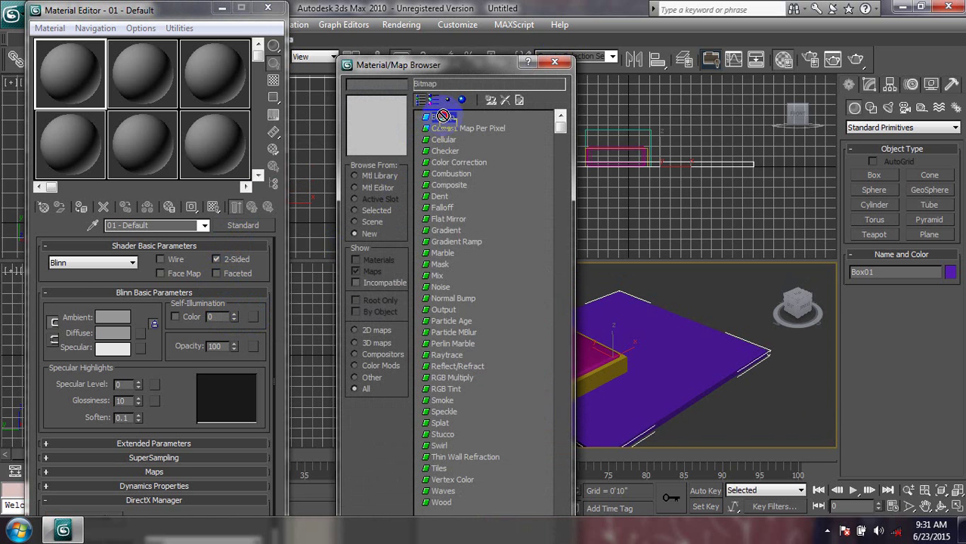
# - Browse to the song (D:) drive and open the tiles tiles folder for the bitmap
pyautogui.doubleClick(444, 119)
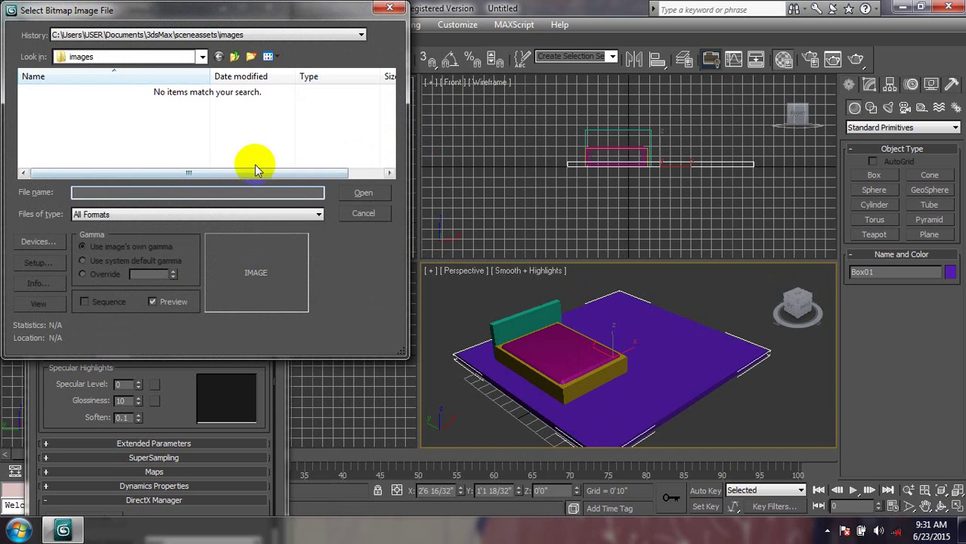
pyautogui.click(137, 59)
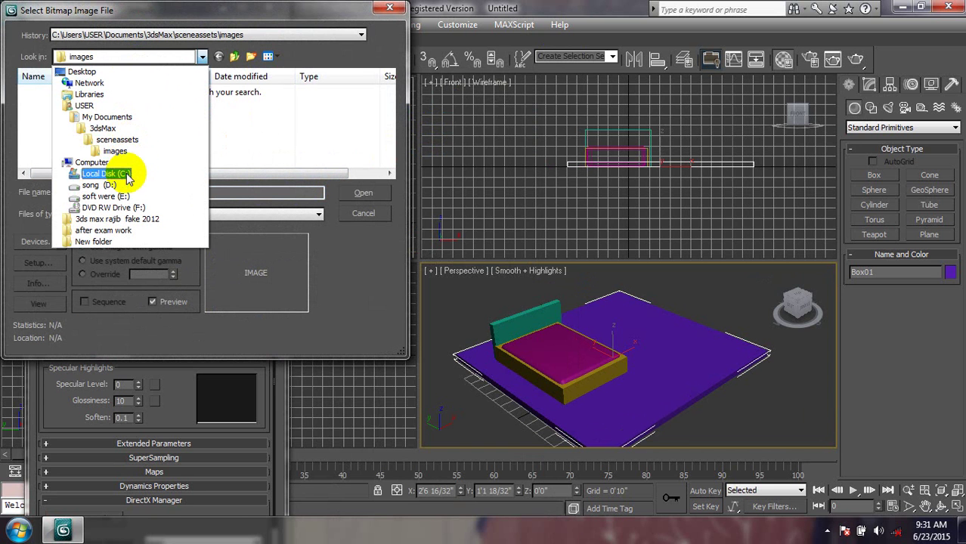
pyautogui.click(113, 196)
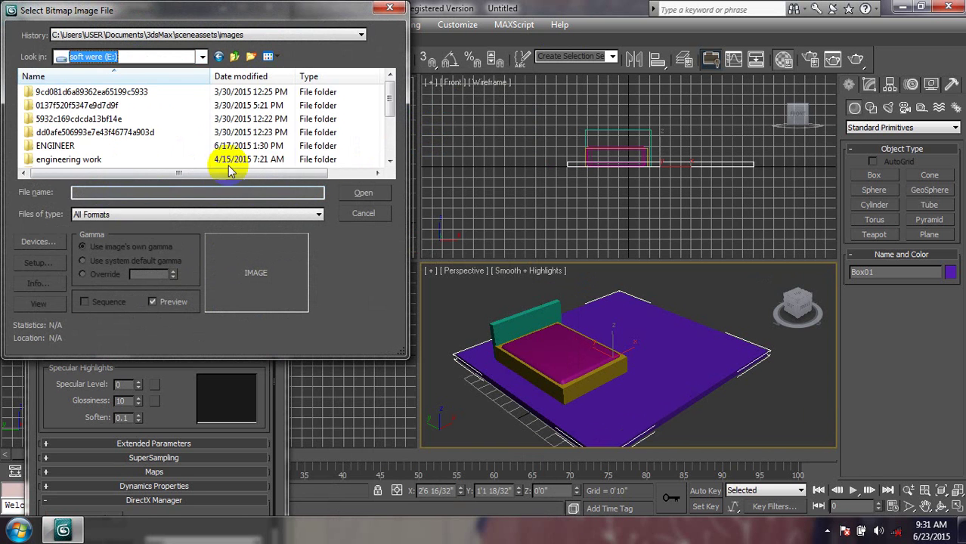
pyautogui.moveTo(387, 114); pyautogui.dragTo(383, 133)
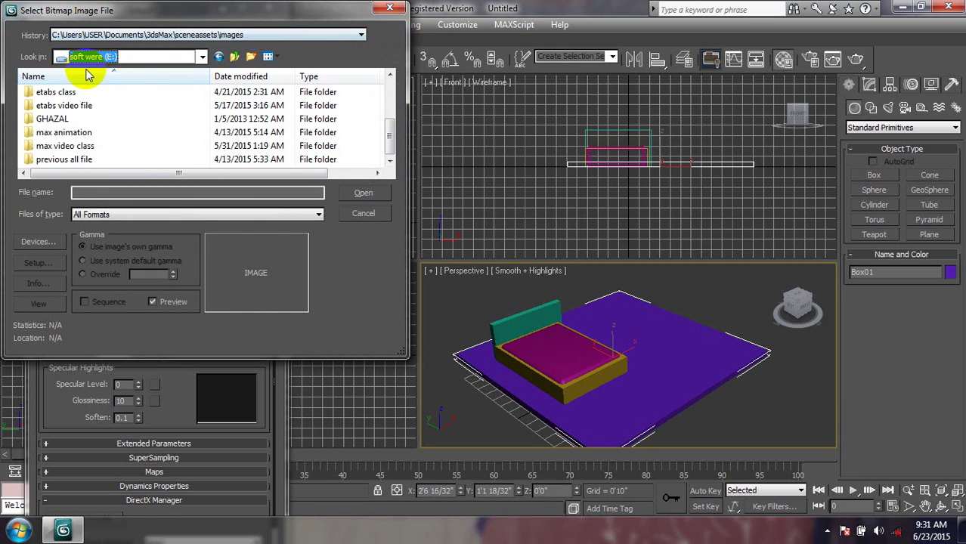
pyautogui.click(202, 57)
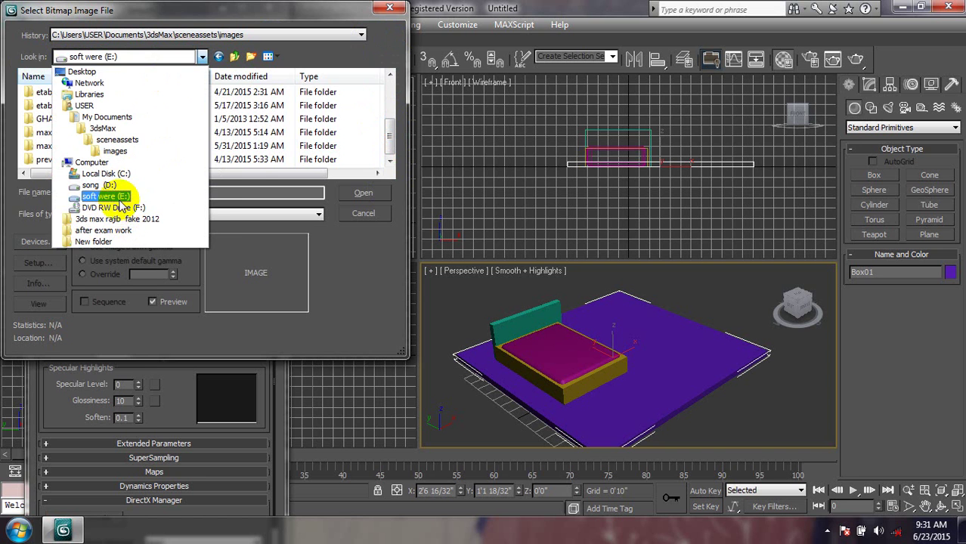
pyautogui.click(117, 187)
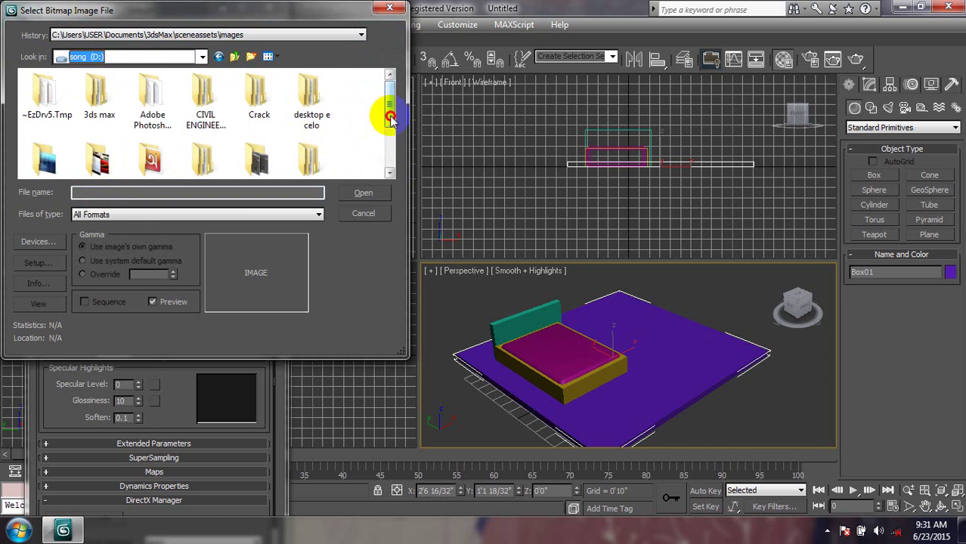
pyautogui.moveTo(387, 112); pyautogui.dragTo(387, 170)
pyautogui.doubleClick(206, 144)
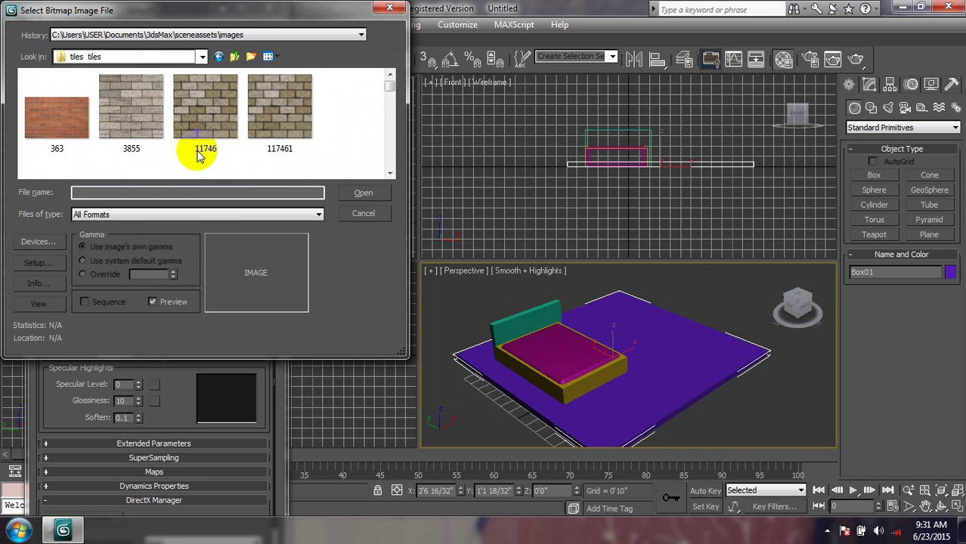
# - Select images541.jpg and load it as the self-illumination bitmap
pyautogui.scroll(-1, 279, 158)
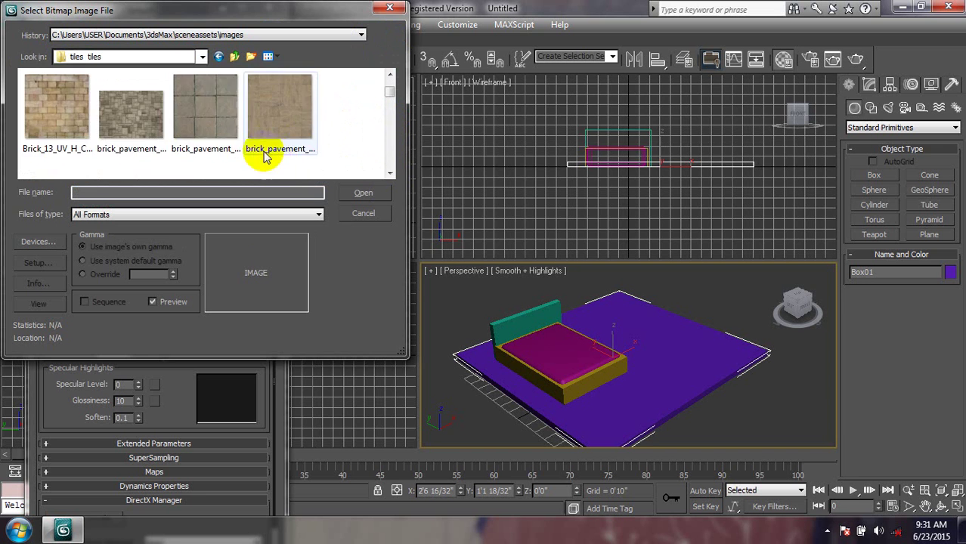
pyautogui.scroll(-1, 253, 149)
pyautogui.scroll(-1, 249, 148)
pyautogui.scroll(-1, 250, 148)
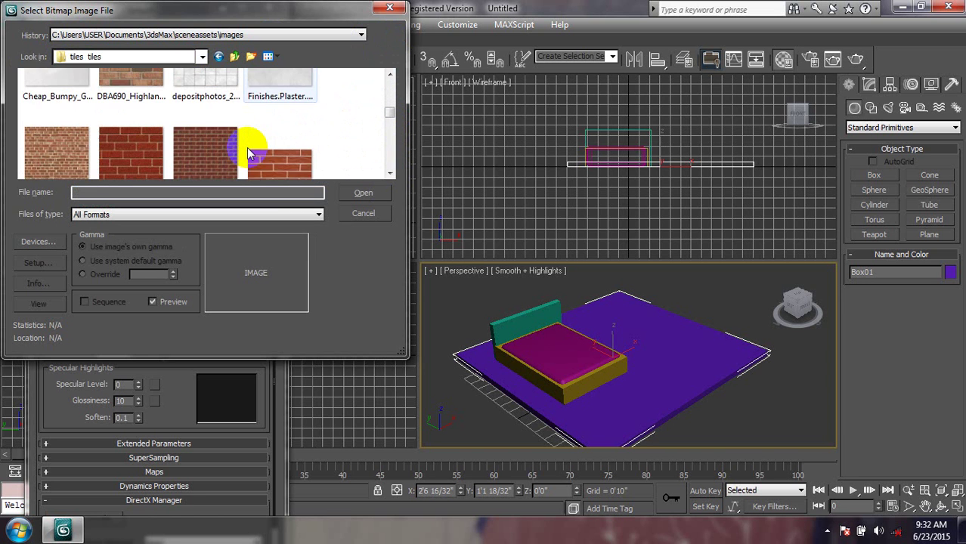
pyautogui.scroll(-2, 248, 153)
pyautogui.scroll(-1, 246, 155)
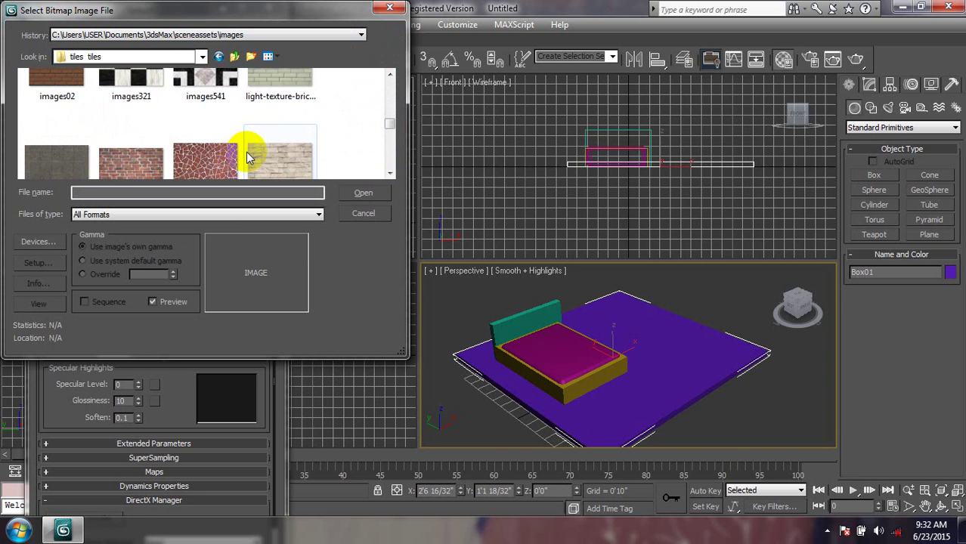
pyautogui.scroll(1, 243, 159)
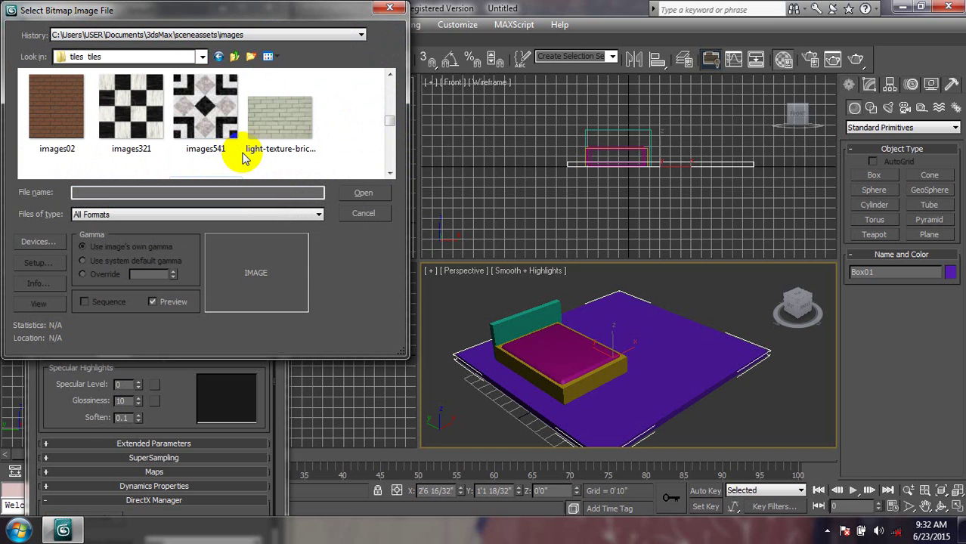
pyautogui.scroll(-1, 223, 140)
pyautogui.scroll(-1, 219, 135)
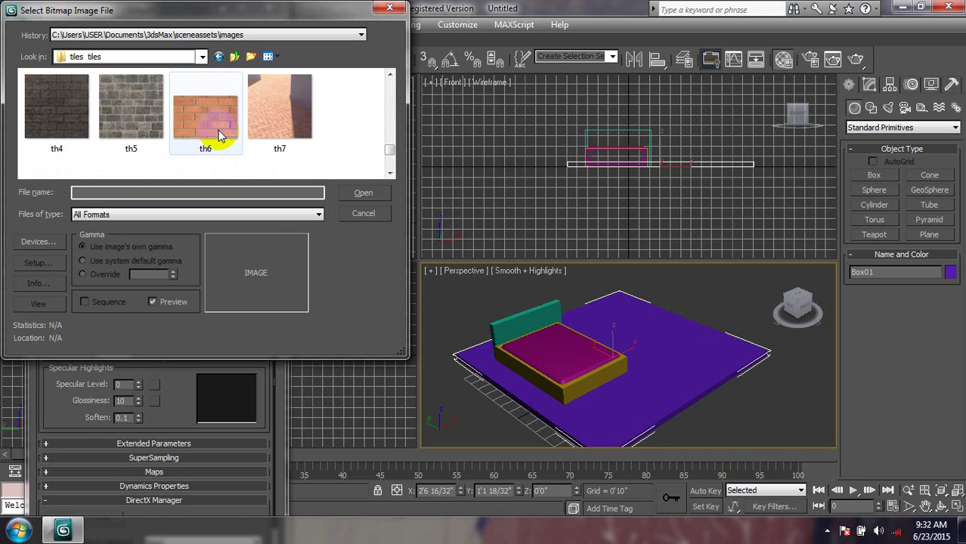
pyautogui.scroll(-1, 217, 134)
pyautogui.scroll(2, 200, 140)
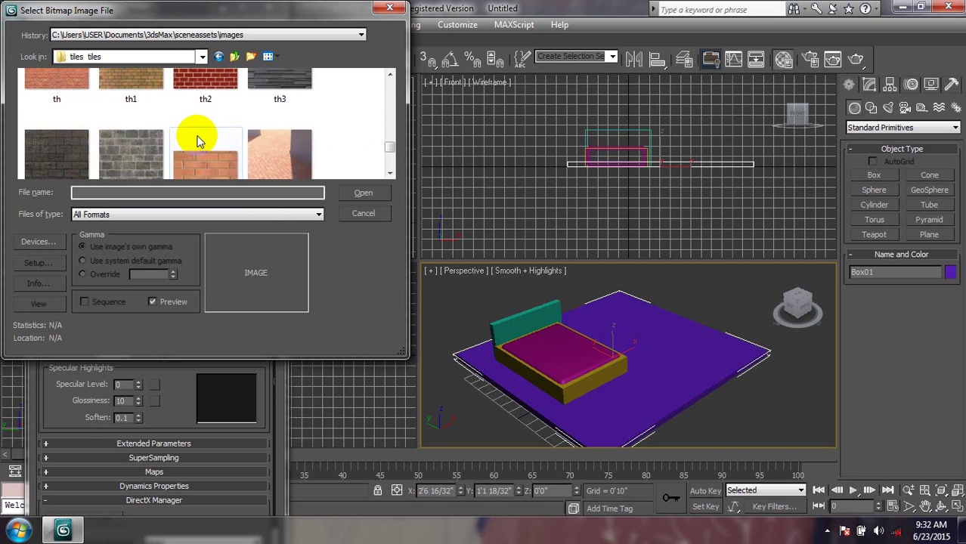
pyautogui.scroll(1, 198, 141)
pyautogui.scroll(1, 198, 142)
pyautogui.scroll(1, 198, 141)
pyautogui.scroll(1, 198, 142)
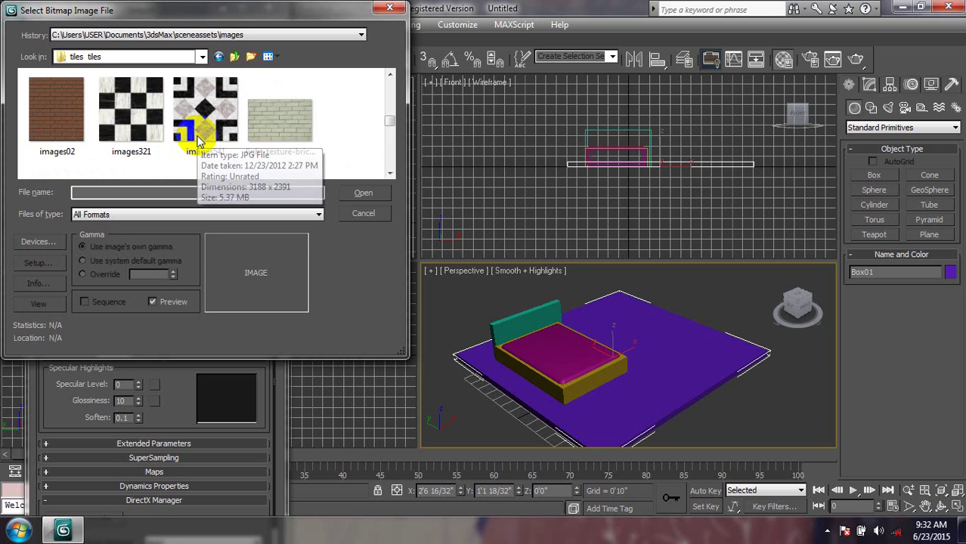
pyautogui.click(198, 133)
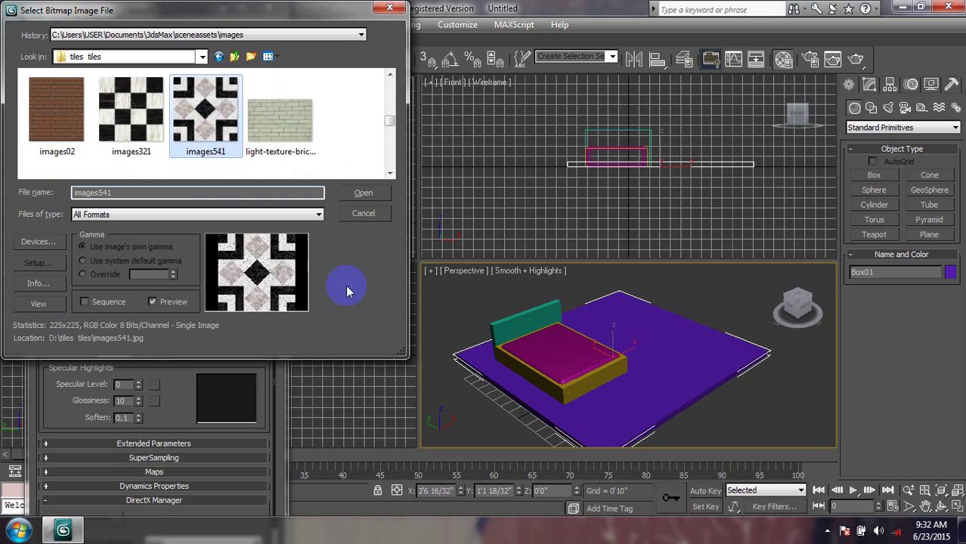
pyautogui.click(362, 194)
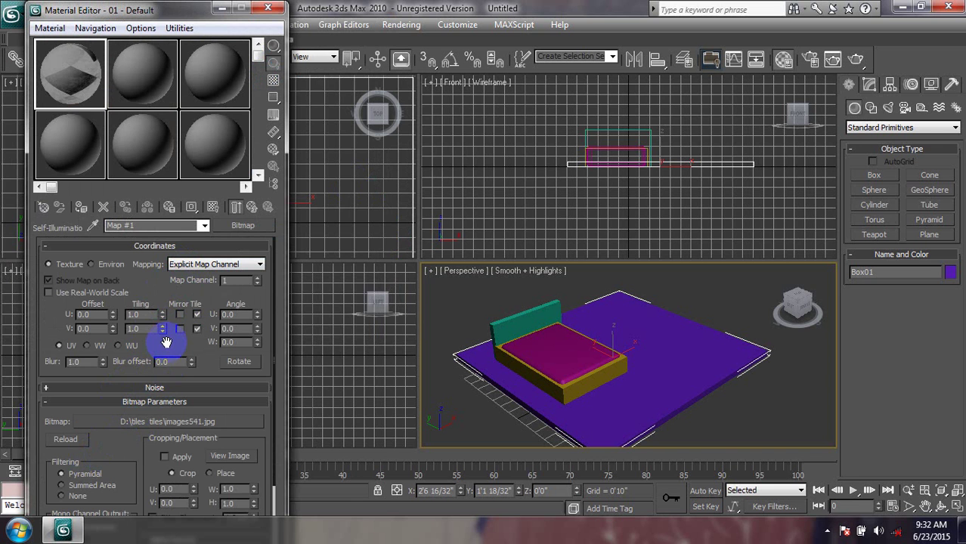
# - Assign the tile material to the floor and return to the material's parent settings
pyautogui.click(81, 211)
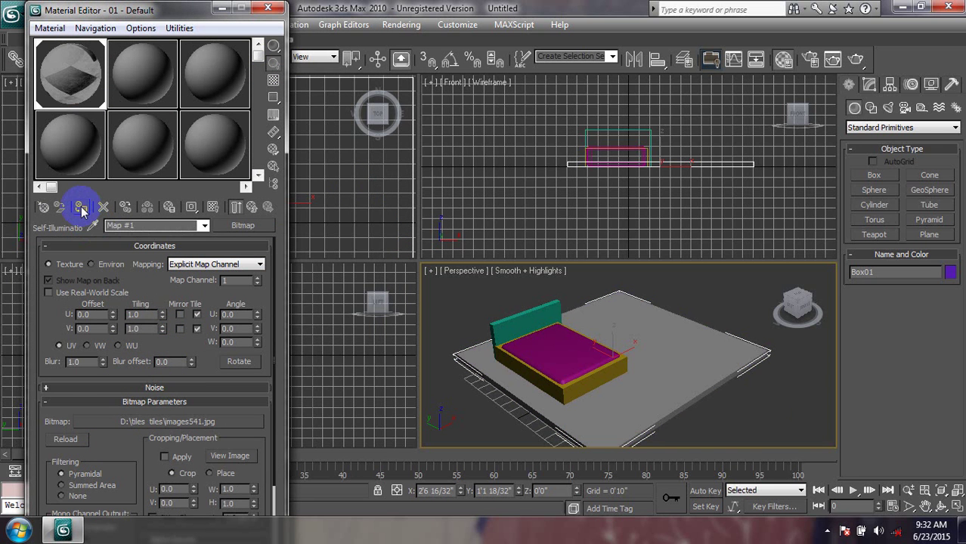
pyautogui.click(251, 208)
pyautogui.scroll(2, 597, 389)
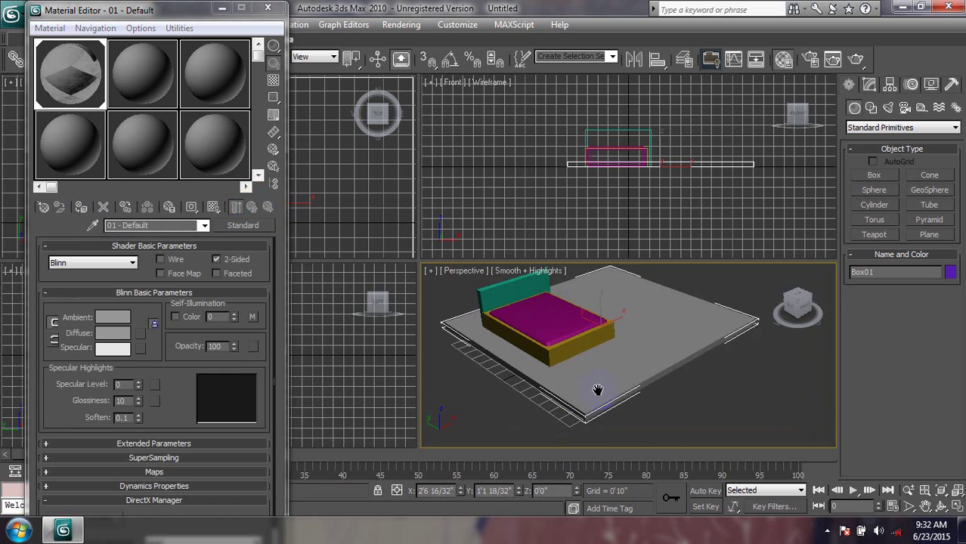
pyautogui.scroll(5, 597, 389)
pyautogui.scroll(4, 597, 389)
pyautogui.scroll(-4, 596, 389)
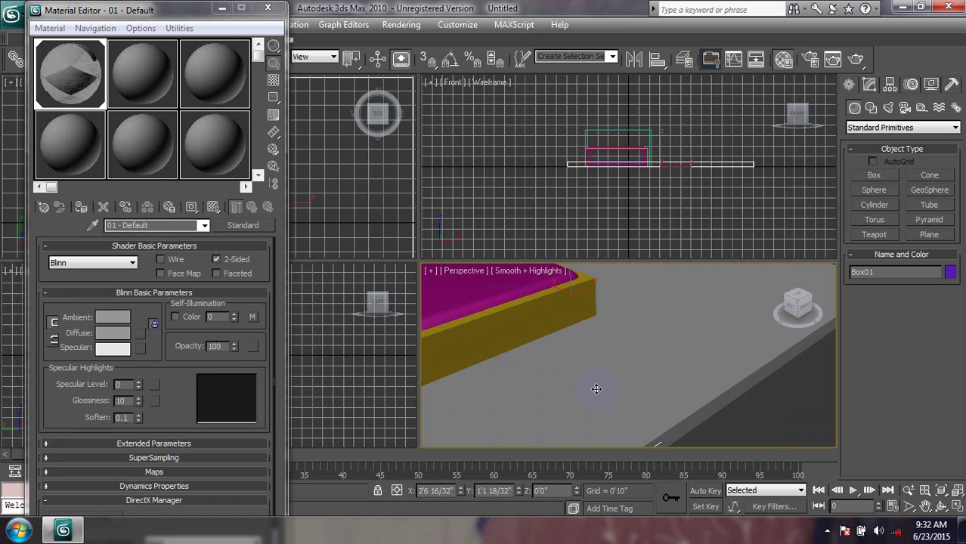
pyautogui.scroll(-4, 596, 389)
# - Render the perspective view to check the tiled floor, then close the render
pyautogui.click(855, 57)
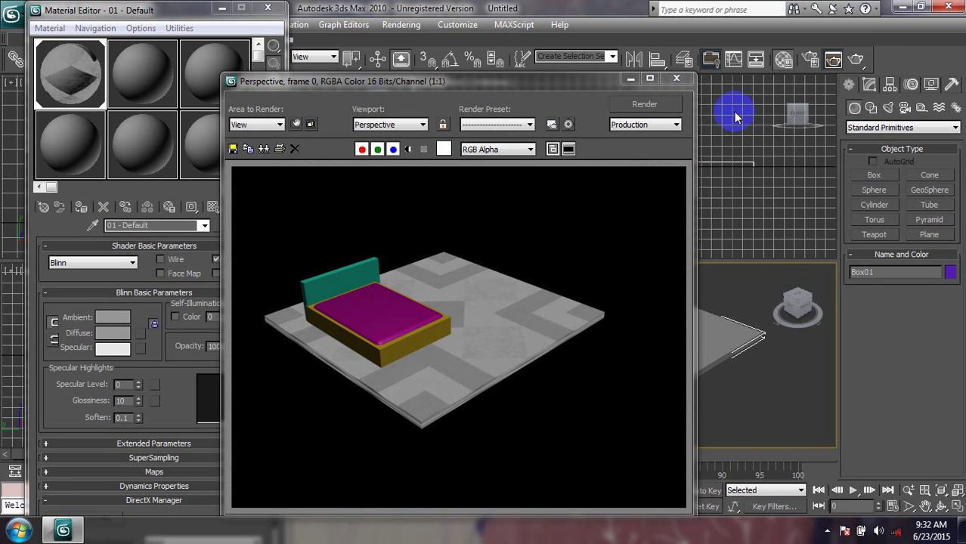
pyautogui.click(676, 79)
pyautogui.click(234, 318)
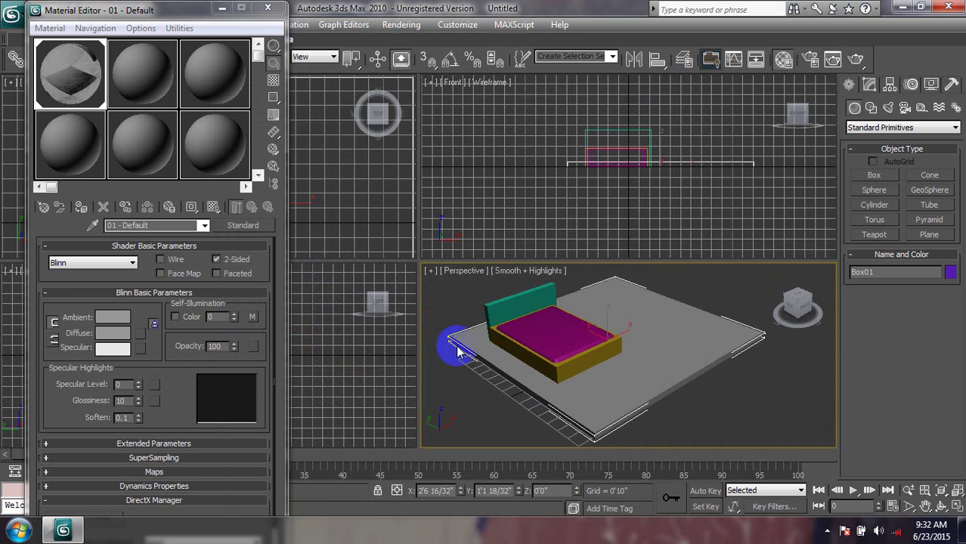
# - Set the floor material's Specular Level 25, Glossiness 41 and Soften 0.4
pyautogui.moveTo(452, 345); pyautogui.dragTo(539, 384, button='middle')
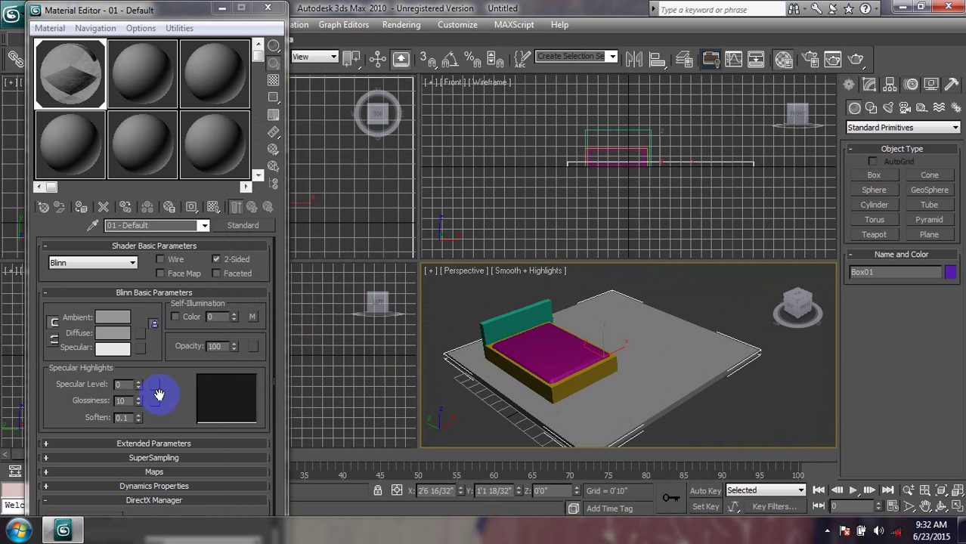
pyautogui.click(119, 348)
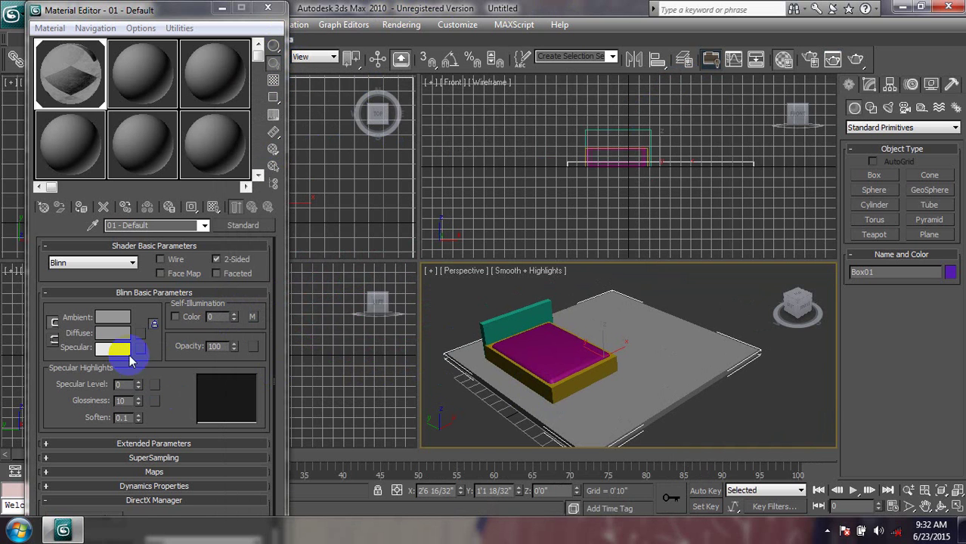
pyautogui.doubleClick(123, 384)
pyautogui.click(138, 384)
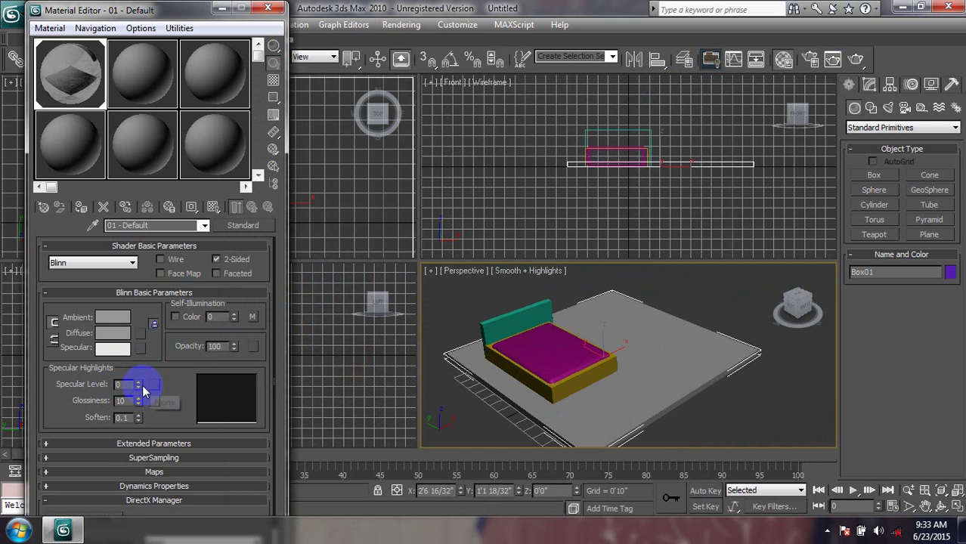
pyautogui.moveTo(139, 389); pyautogui.dragTo(142, 367)
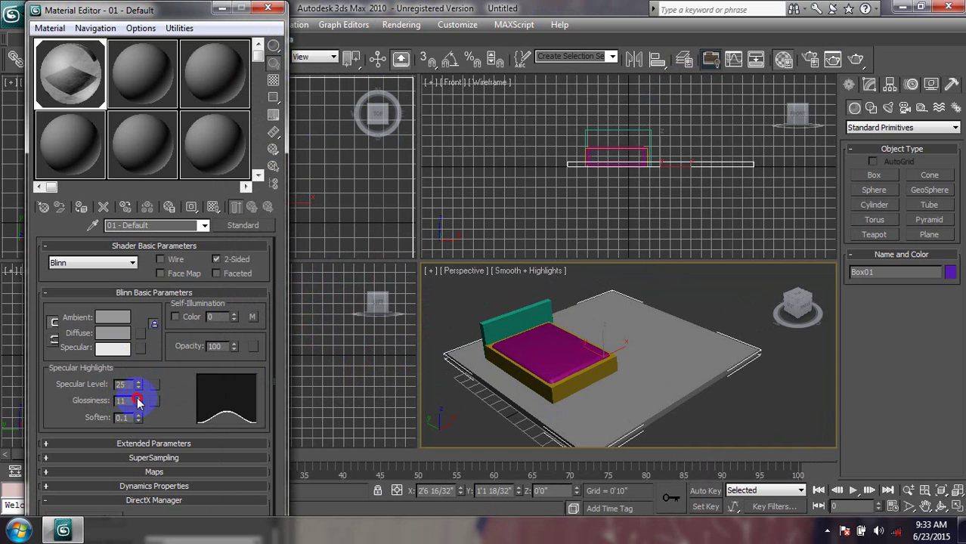
pyautogui.moveTo(138, 401); pyautogui.dragTo(137, 385)
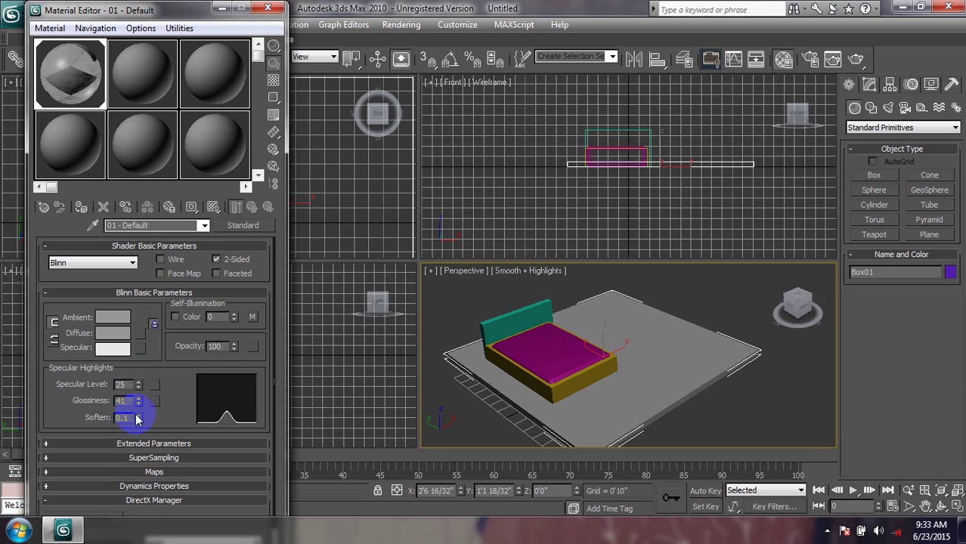
pyautogui.moveTo(137, 419); pyautogui.dragTo(137, 393)
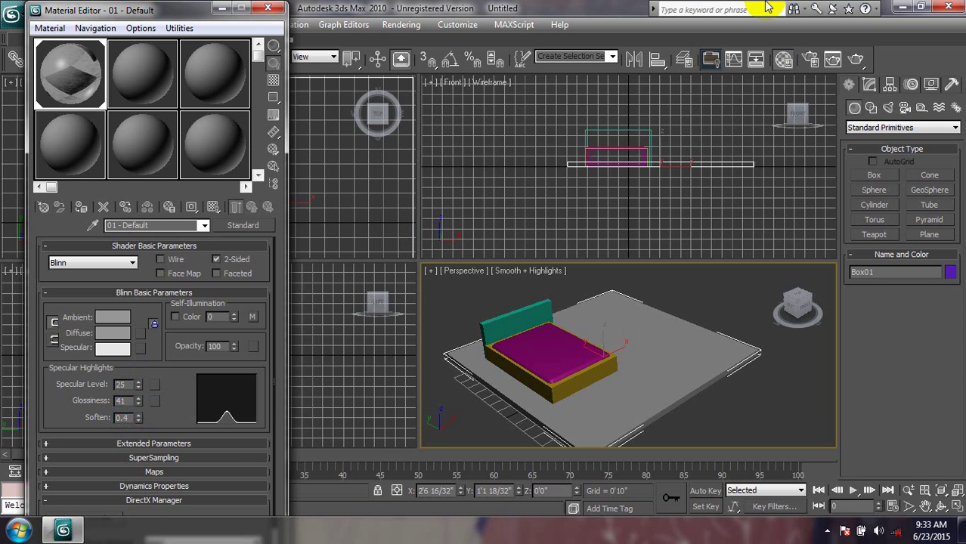
# - Reassign the material to the floor, render a preview, and close the Material Editor
pyautogui.click(81, 208)
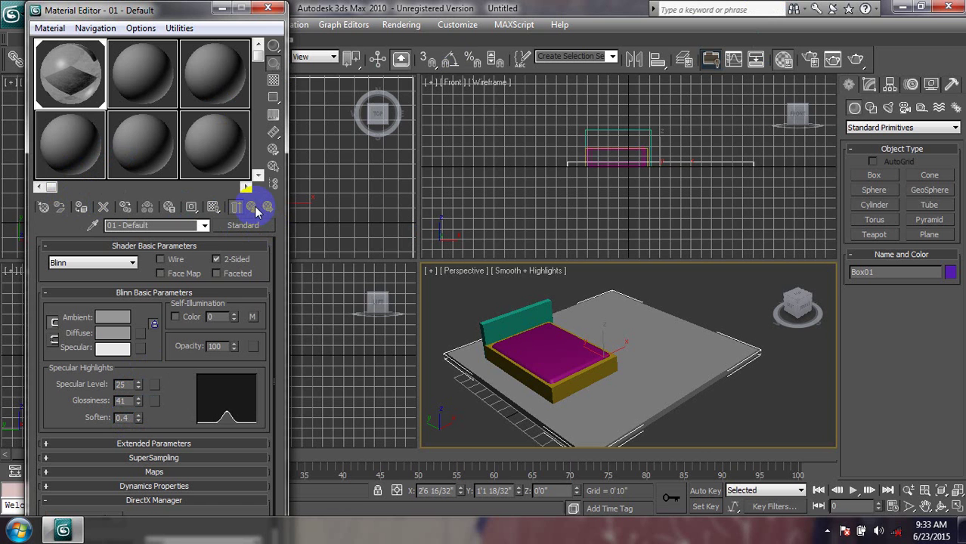
pyautogui.click(854, 60)
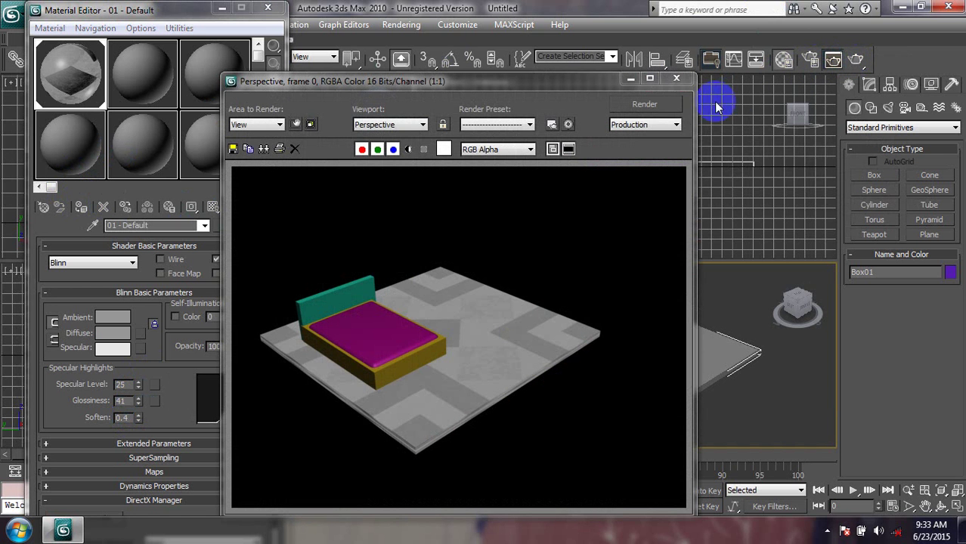
pyautogui.click(676, 77)
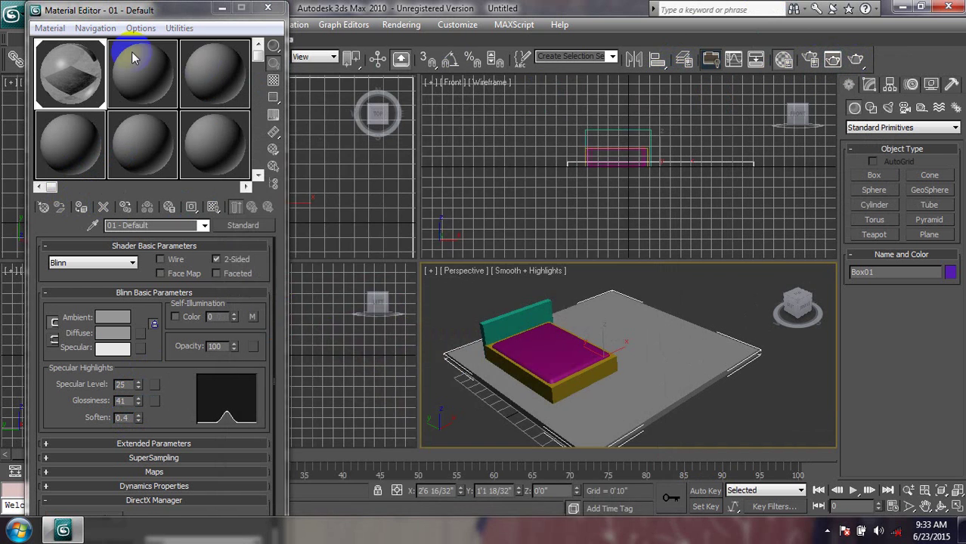
pyautogui.click(272, 8)
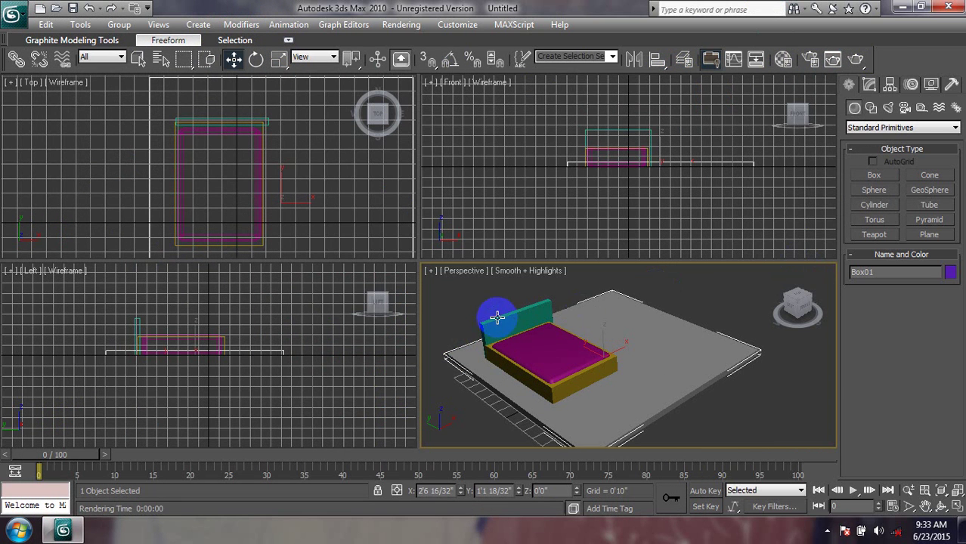
# - Select headboard Box03 and change its object colour to AutoCAD ACI #17
pyautogui.click(498, 322)
pyautogui.click(496, 319)
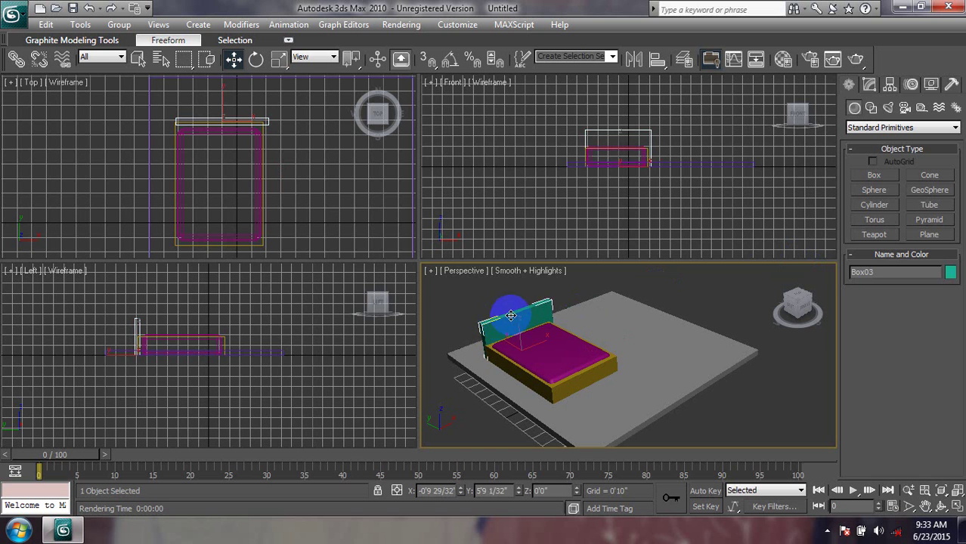
pyautogui.click(951, 274)
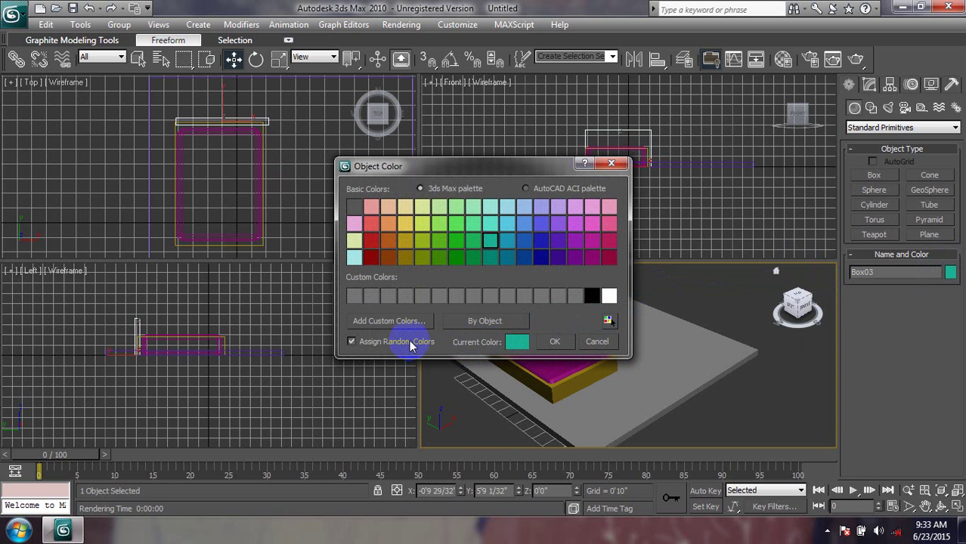
pyautogui.click(607, 320)
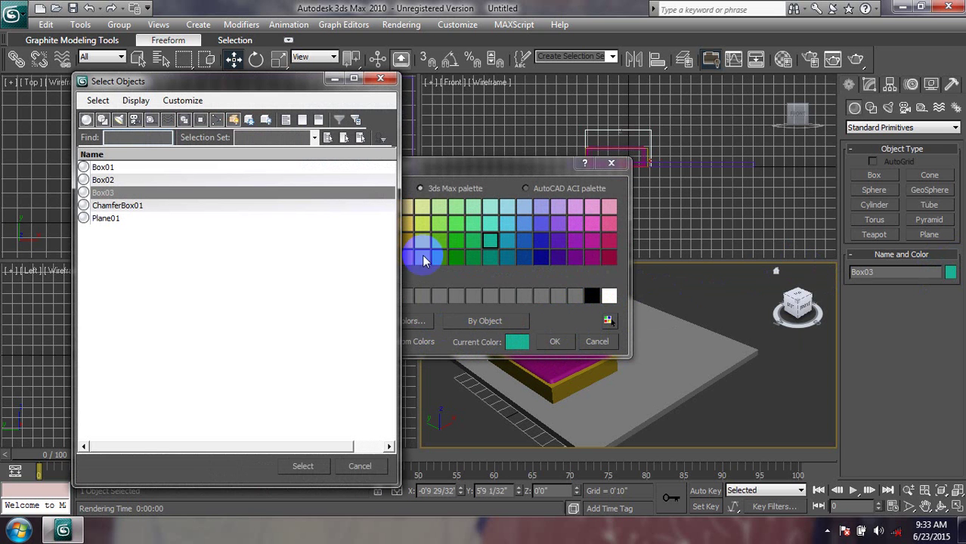
pyautogui.click(381, 79)
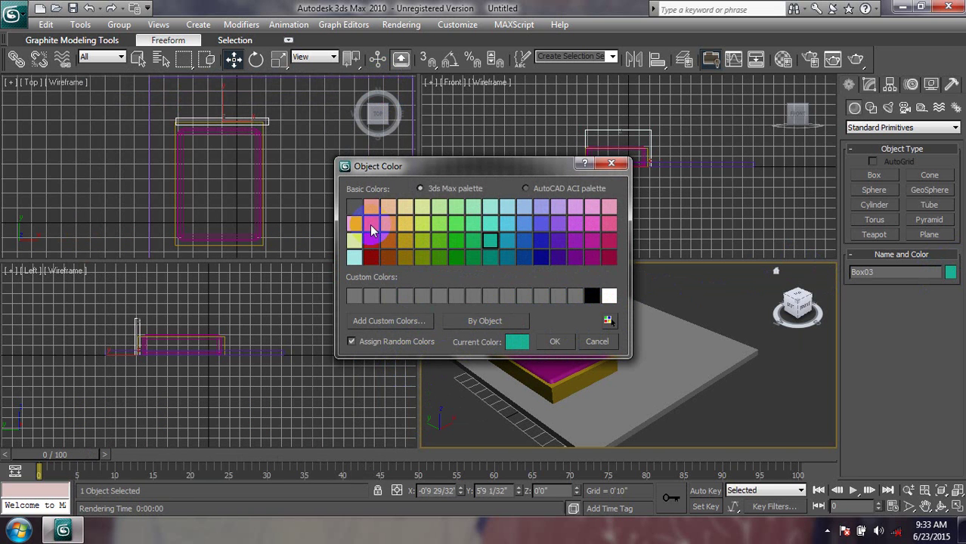
pyautogui.click(526, 188)
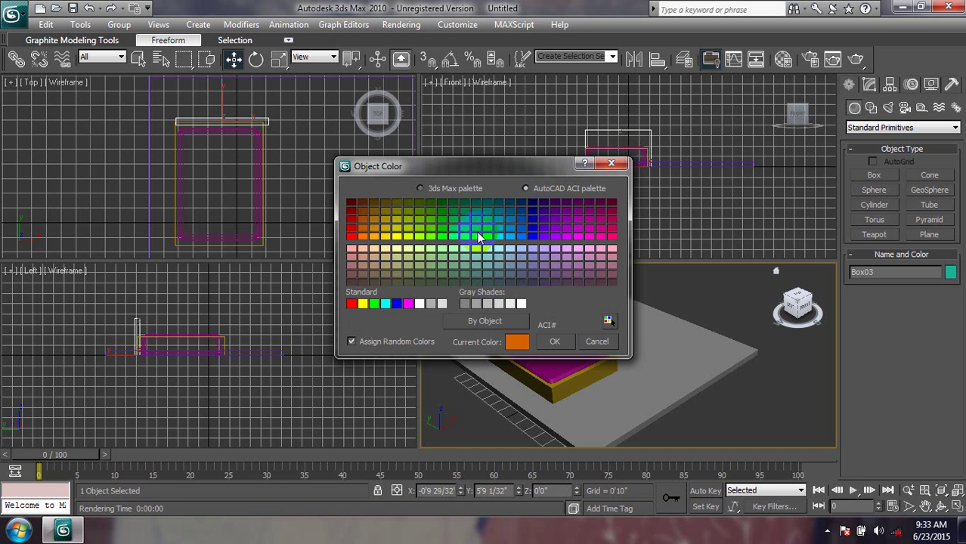
pyautogui.moveTo(499, 170); pyautogui.dragTo(230, 189)
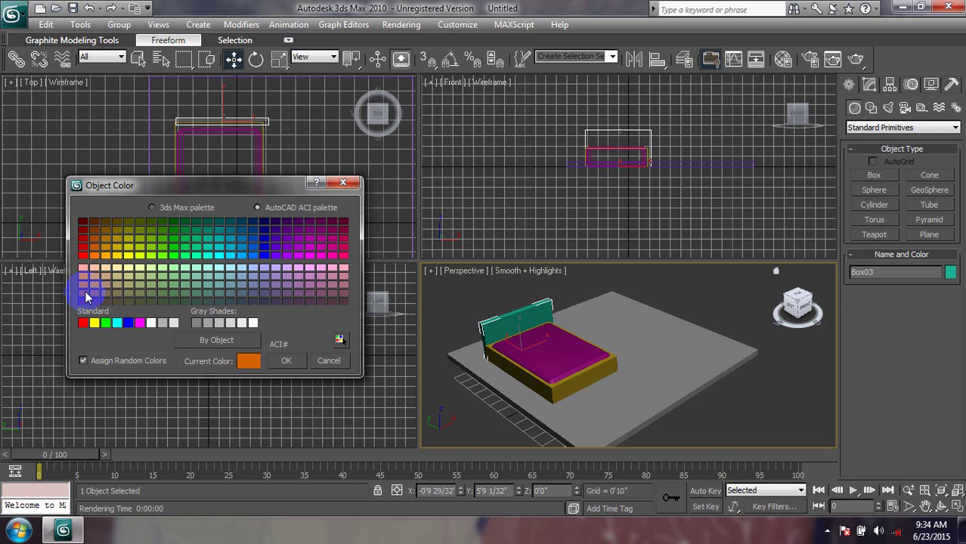
pyautogui.click(84, 294)
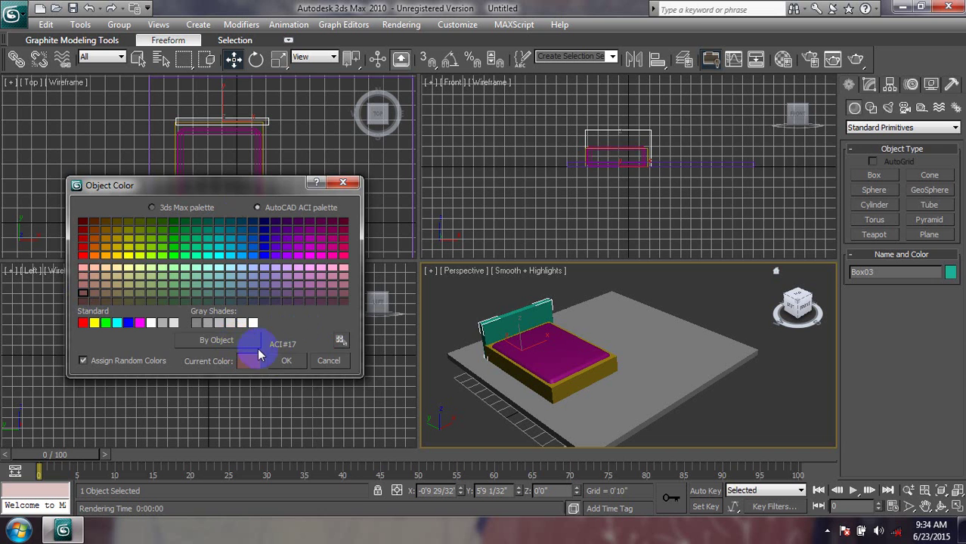
pyautogui.click(281, 363)
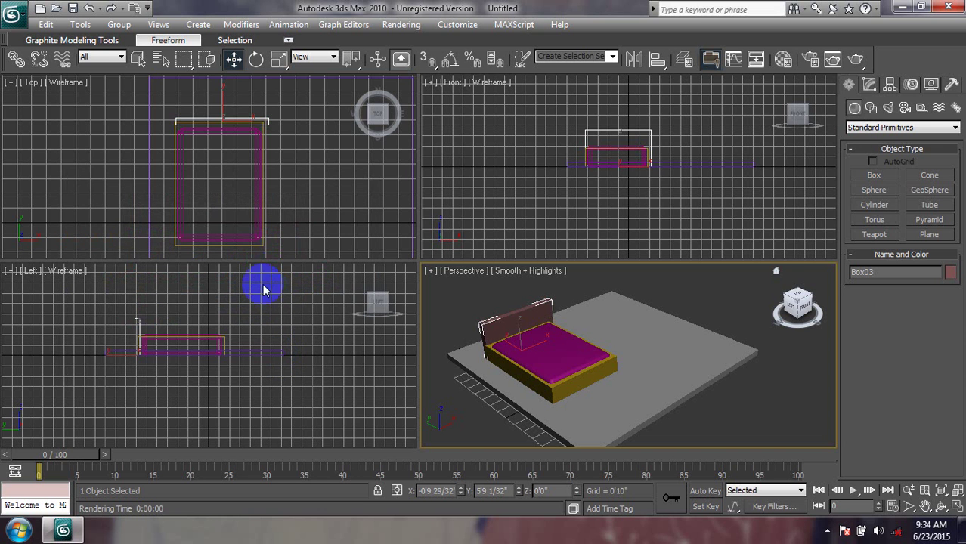
# - Colour the bed base Box02 dark brown with ACI #29 and render the bed
pyautogui.click(553, 391)
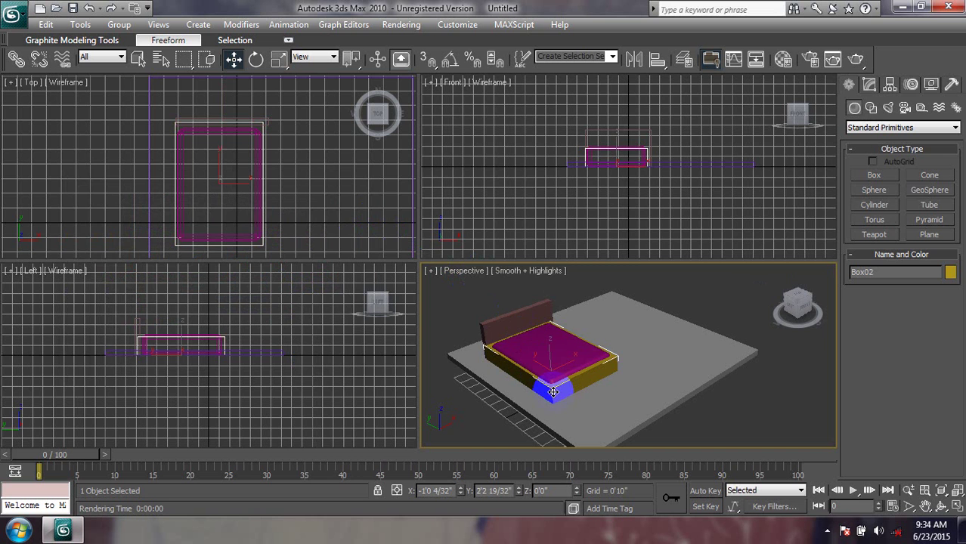
pyautogui.click(951, 271)
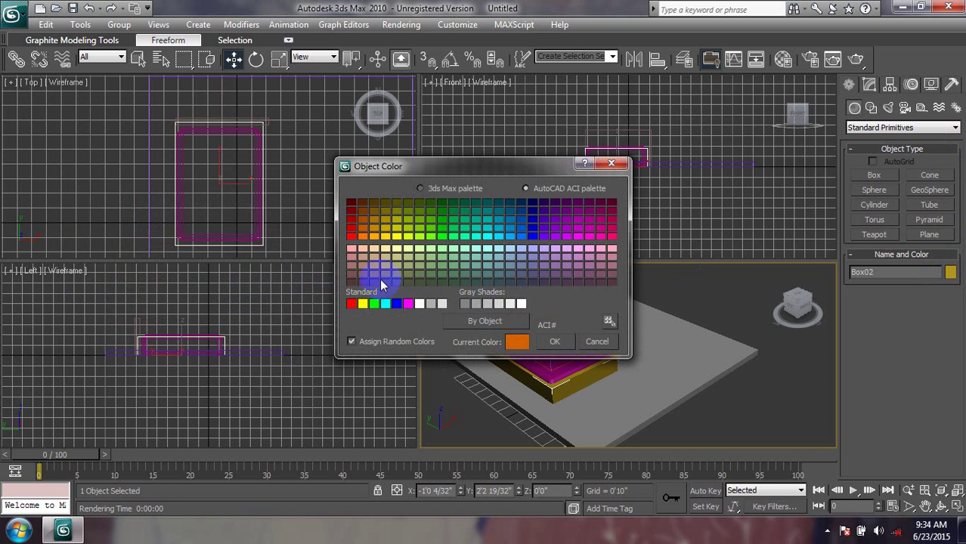
pyautogui.click(555, 342)
pyautogui.moveTo(548, 382)
pyautogui.mouseDown(button='middle')
pyautogui.moveTo(582, 333)
pyautogui.moveTo(620, 344)
pyautogui.moveTo(565, 334)
pyautogui.moveTo(557, 356)
pyautogui.mouseUp(button='middle')
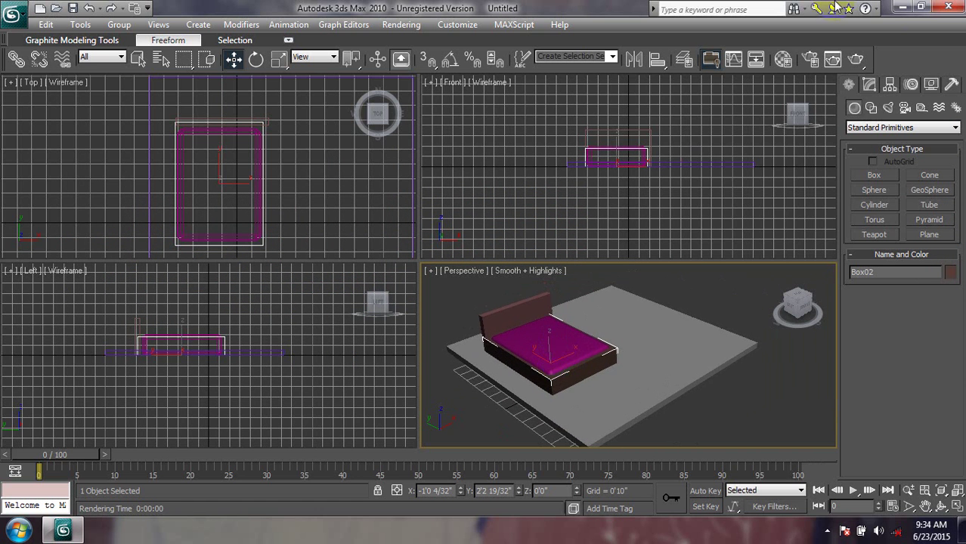
pyautogui.click(856, 60)
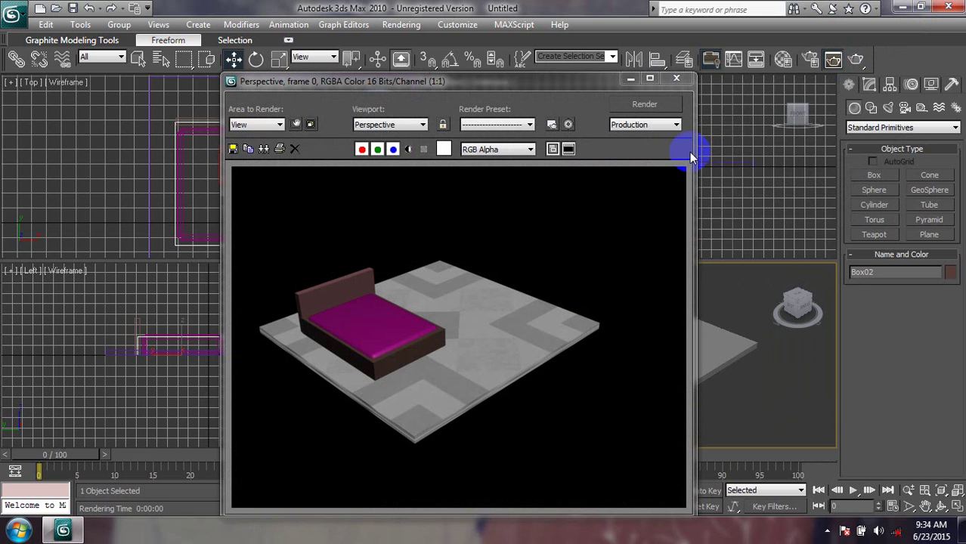
# - Close the rendered frame window and pan the Perspective view down and left
pyautogui.click(677, 78)
pyautogui.moveTo(665, 306); pyautogui.dragTo(637, 352, button='middle')
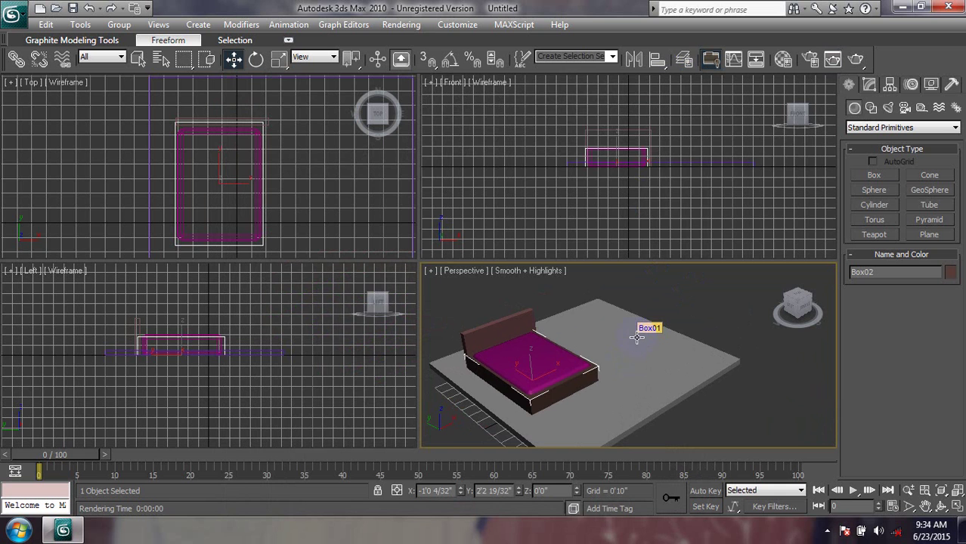
# - Draw a new box, Box04, in the empty space beside the floor
pyautogui.moveTo(609, 316); pyautogui.dragTo(639, 298, button='middle')
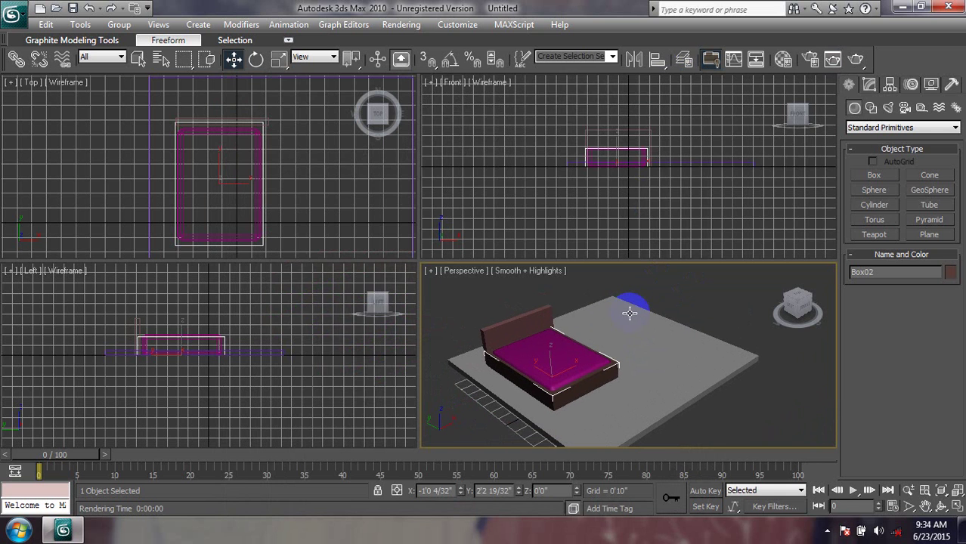
pyautogui.moveTo(746, 349); pyautogui.dragTo(657, 353, button='middle')
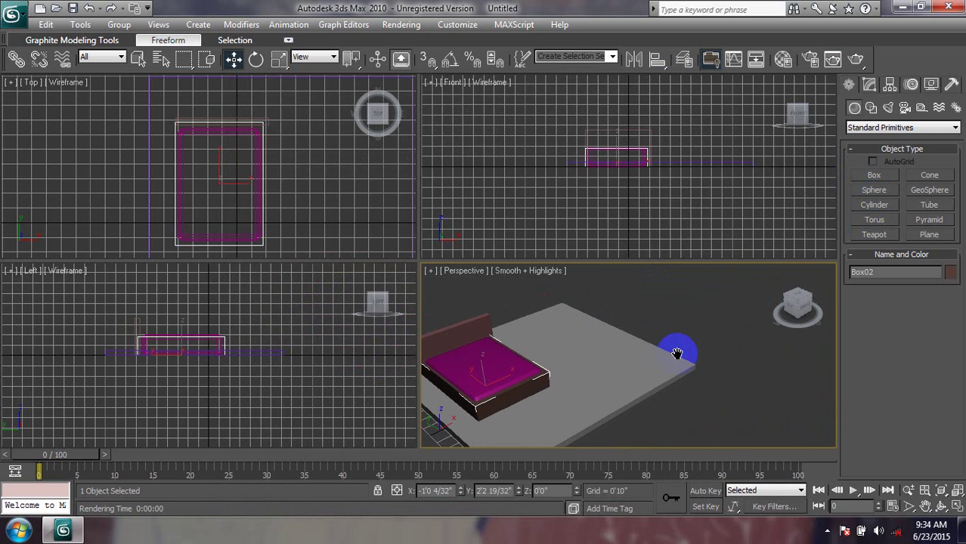
pyautogui.click(873, 175)
pyautogui.moveTo(679, 388); pyautogui.dragTo(605, 304, button='middle')
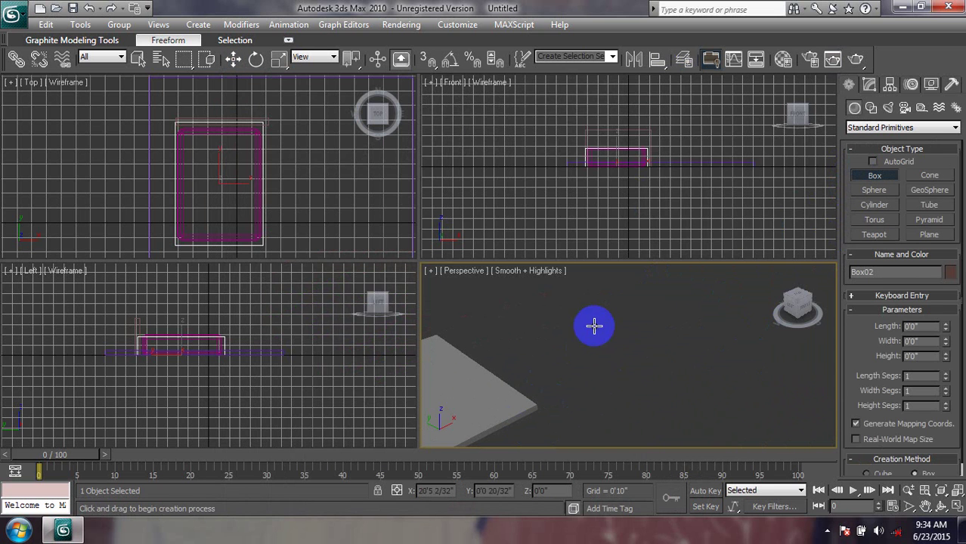
pyautogui.moveTo(605, 304); pyautogui.dragTo(696, 372)
pyautogui.click(729, 277)
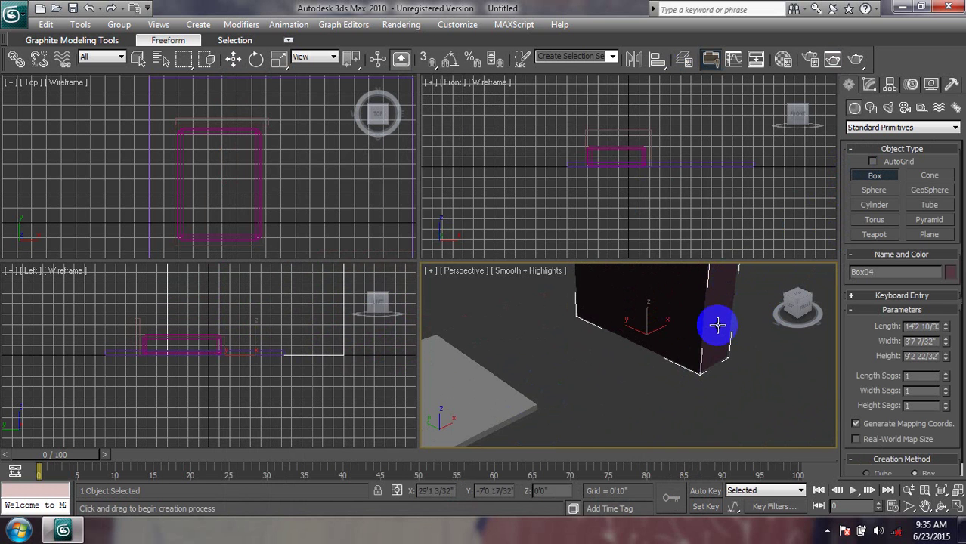
pyautogui.moveTo(718, 323)
pyautogui.mouseDown(button='middle')
pyautogui.moveTo(692, 365)
pyautogui.moveTo(684, 307)
pyautogui.moveTo(698, 347)
pyautogui.moveTo(666, 379)
pyautogui.moveTo(699, 366)
pyautogui.mouseUp(button='middle')
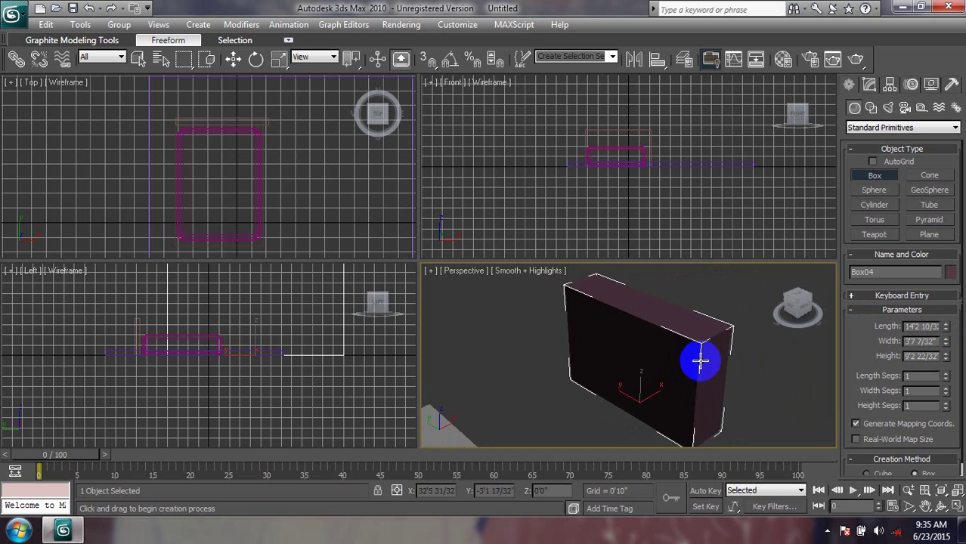
pyautogui.scroll(-3, 690, 370)
pyautogui.scroll(1, 680, 370)
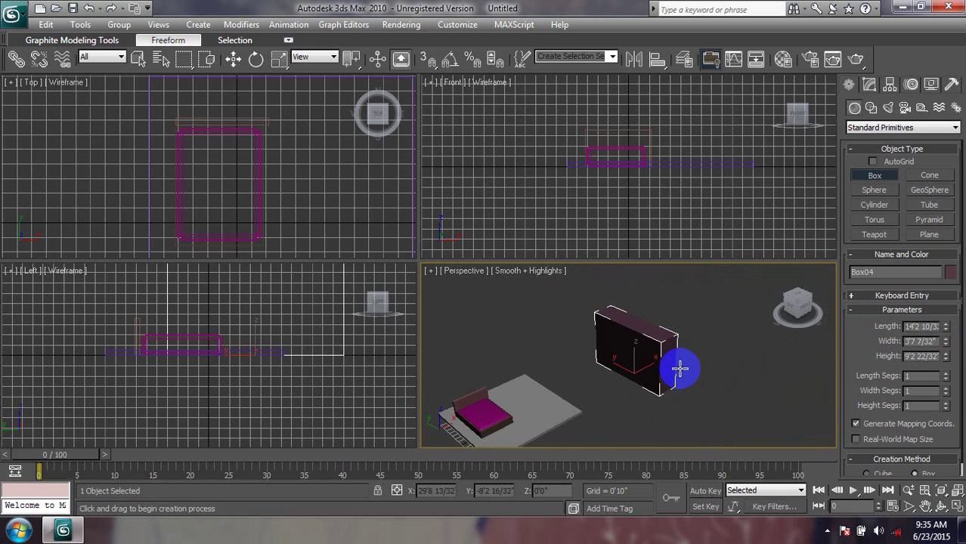
pyautogui.scroll(2, 679, 366)
pyautogui.moveTo(680, 367); pyautogui.dragTo(718, 313, button='middle')
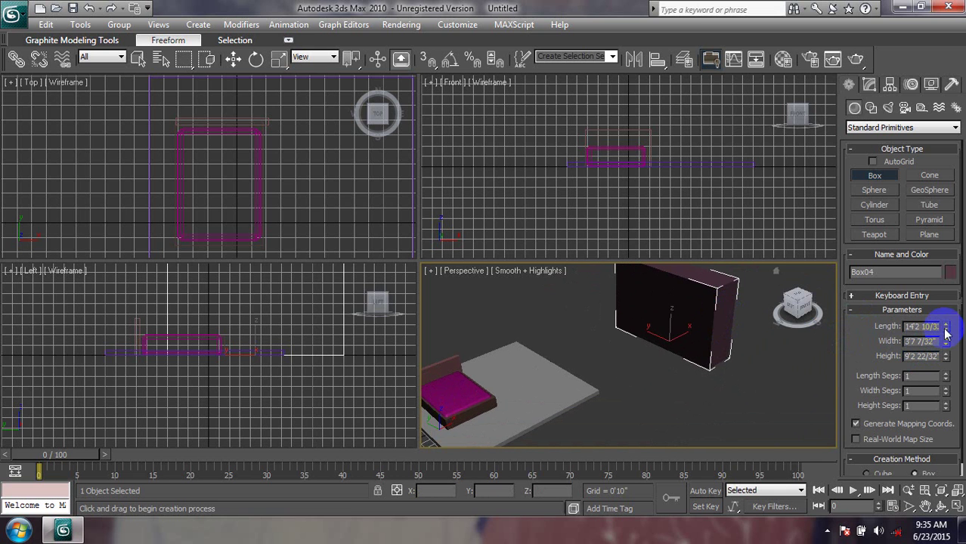
# - Set Box04 to length 9'3 10/32, width 2'7 27/32 and height 8'4 23/32
pyautogui.moveTo(946, 333); pyautogui.dragTo(946, 358)
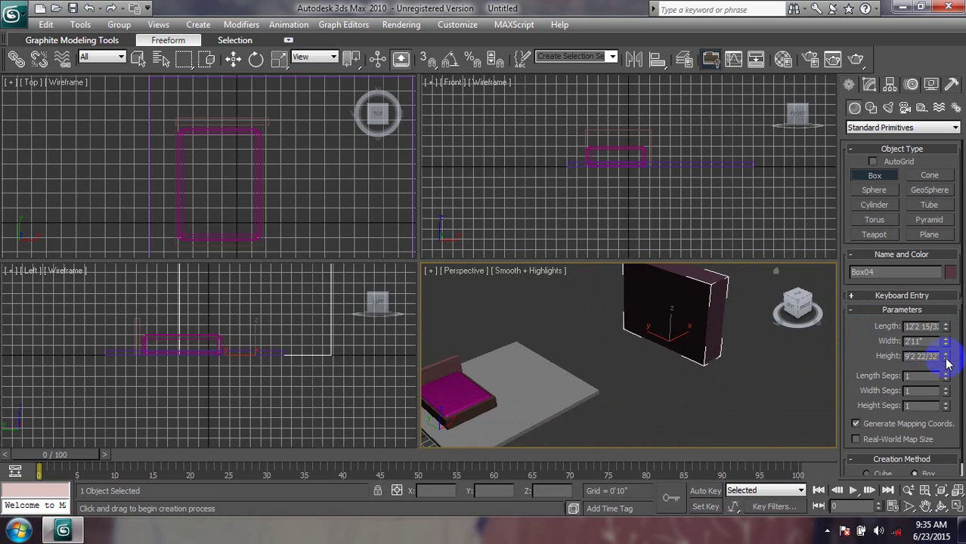
pyautogui.moveTo(948, 363); pyautogui.dragTo(944, 365)
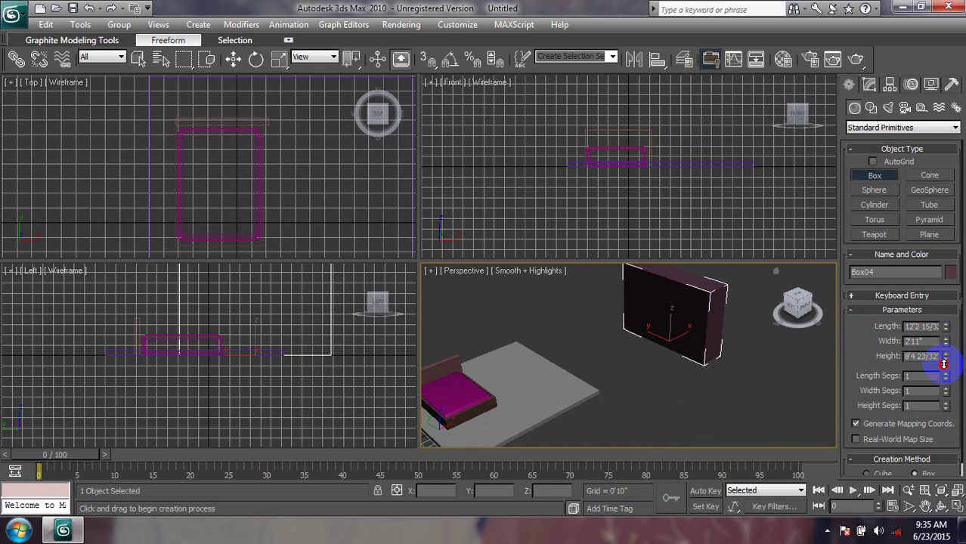
pyautogui.moveTo(945, 347)
pyautogui.mouseDown()
pyautogui.moveTo(945, 356)
pyautogui.moveTo(940, 344)
pyautogui.mouseUp()
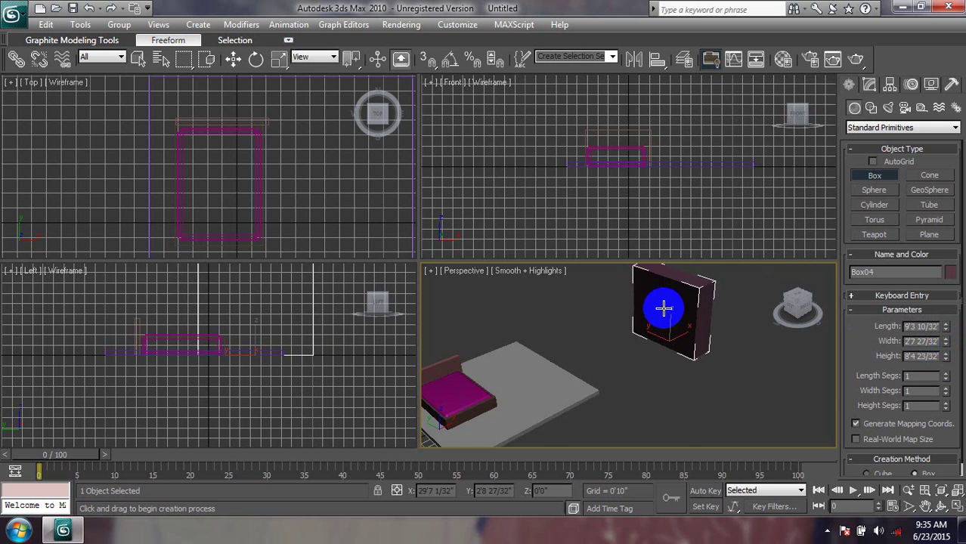
pyautogui.scroll(3, 666, 307)
pyautogui.moveTo(666, 341); pyautogui.dragTo(668, 357, button='middle')
pyautogui.scroll(-3, 667, 357)
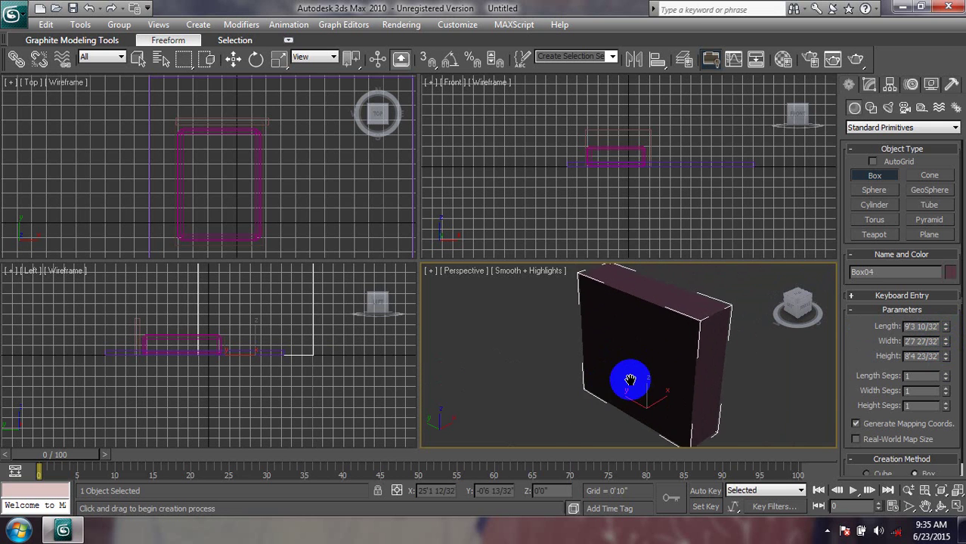
pyautogui.scroll(-2, 639, 367)
pyautogui.scroll(-2, 639, 361)
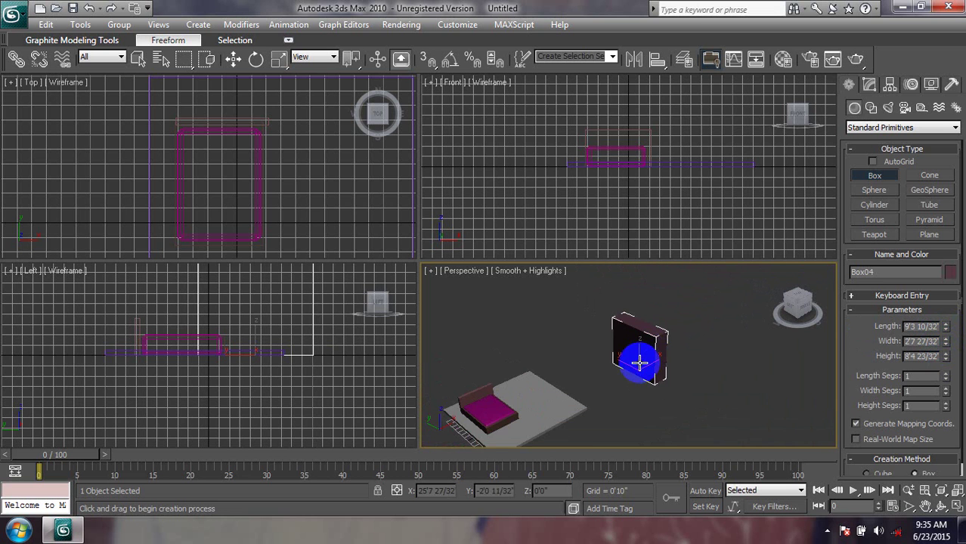
pyautogui.scroll(-1, 640, 351)
pyautogui.scroll(-1, 646, 341)
pyautogui.scroll(1, 647, 335)
pyautogui.scroll(1, 630, 354)
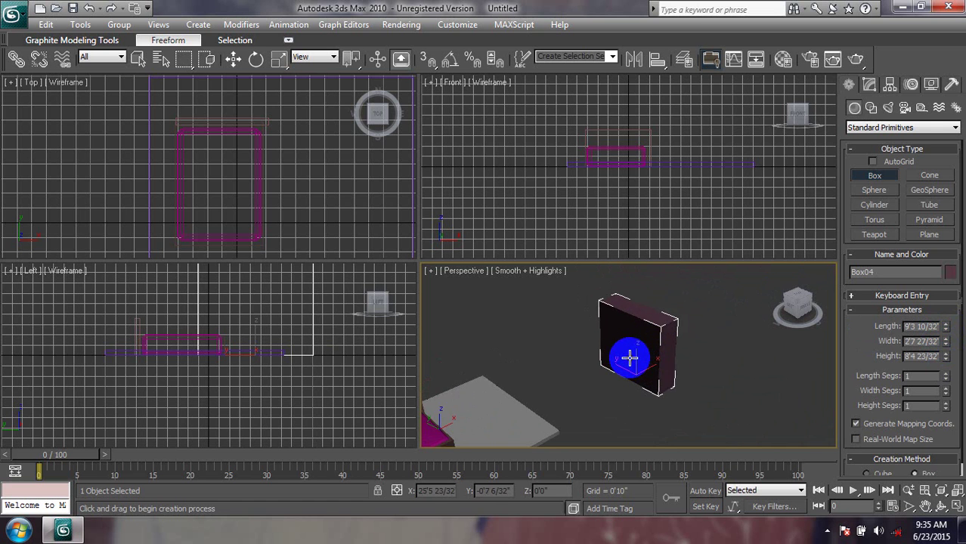
pyautogui.scroll(1, 630, 350)
# - Clone the dark box as a copy named Box05 and nudge the copy left
pyautogui.rightClick(651, 322)
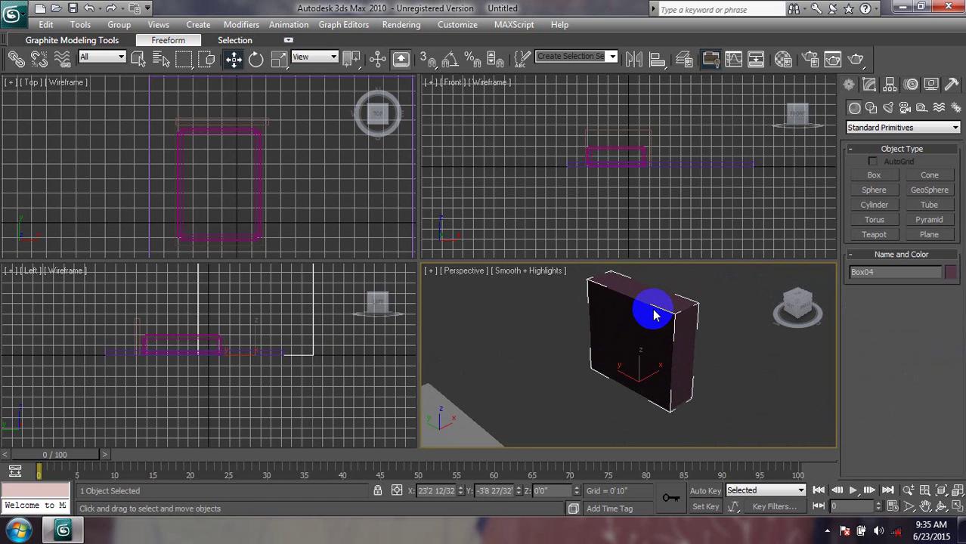
pyautogui.rightClick(655, 321)
pyautogui.click(670, 383)
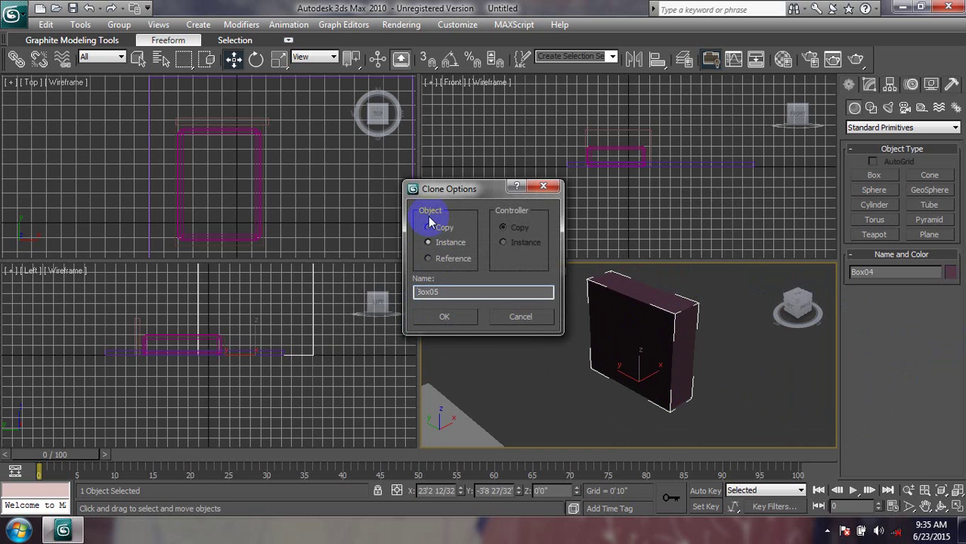
pyautogui.click(444, 317)
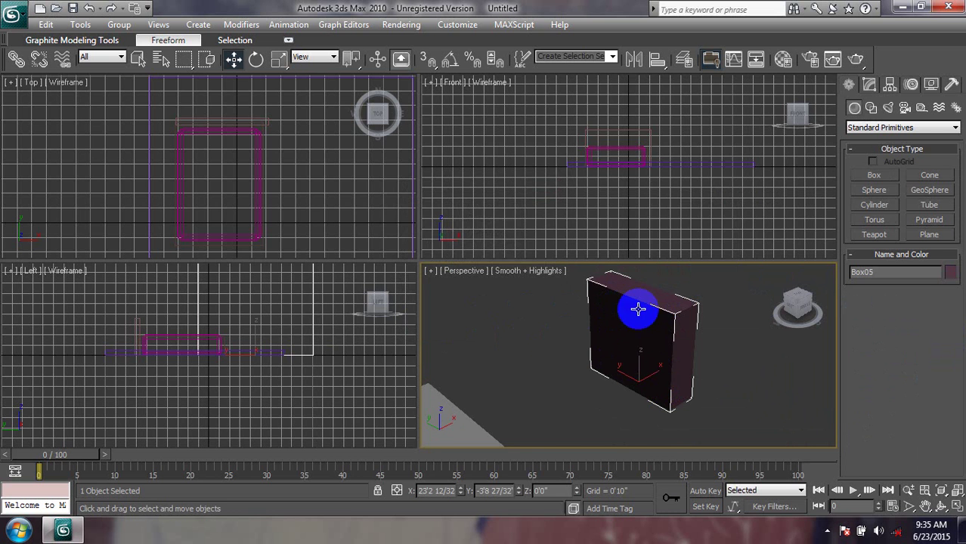
pyautogui.moveTo(644, 306); pyautogui.dragTo(625, 316)
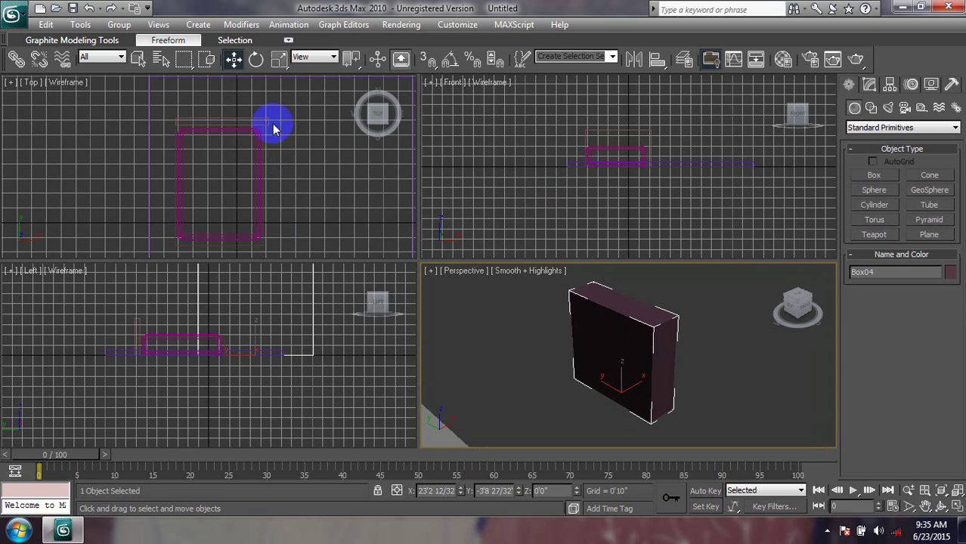
# - Scale both dark boxes up slightly and shift the pair to the left
pyautogui.moveTo(547, 212); pyautogui.dragTo(457, 243, button='middle')
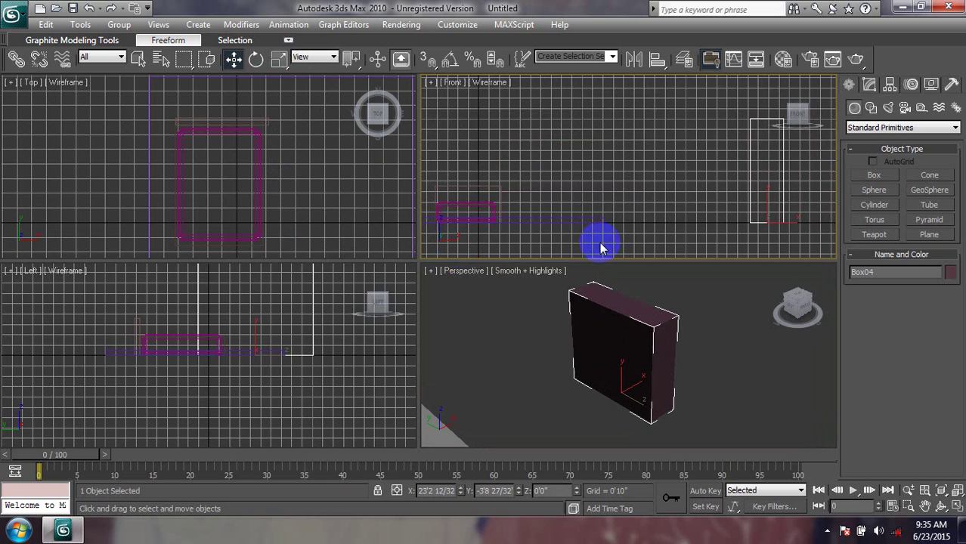
pyautogui.moveTo(610, 243)
pyautogui.mouseDown(button='middle')
pyautogui.moveTo(482, 200)
pyautogui.moveTo(447, 211)
pyautogui.mouseUp(button='middle')
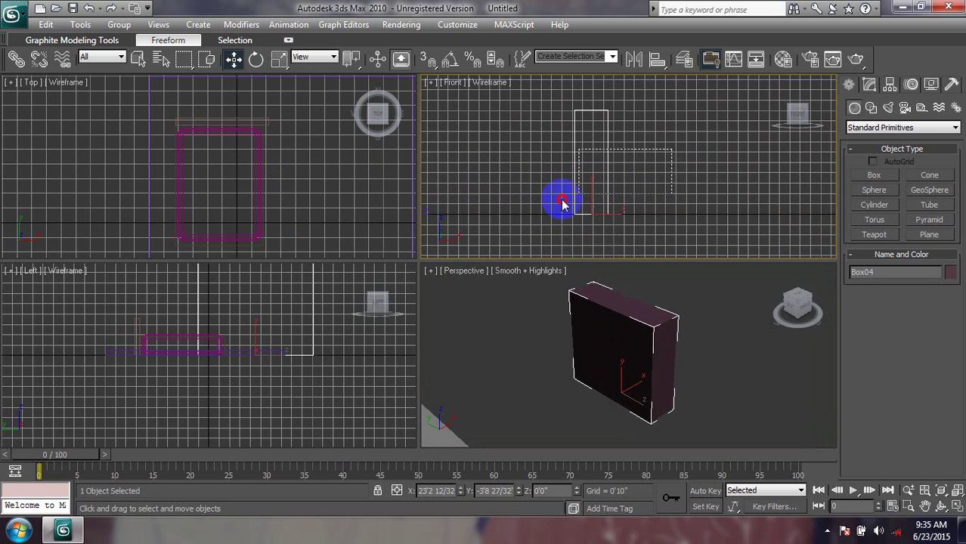
pyautogui.keyDown('ctrl'); pyautogui.click(601, 310); pyautogui.keyUp('ctrl')
pyautogui.moveTo(601, 309); pyautogui.dragTo(644, 320)
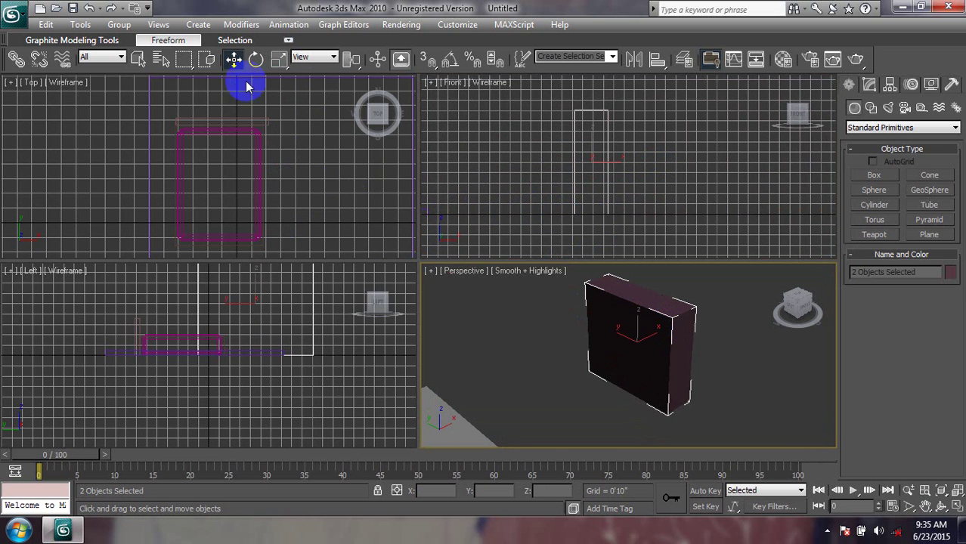
pyautogui.click(277, 61)
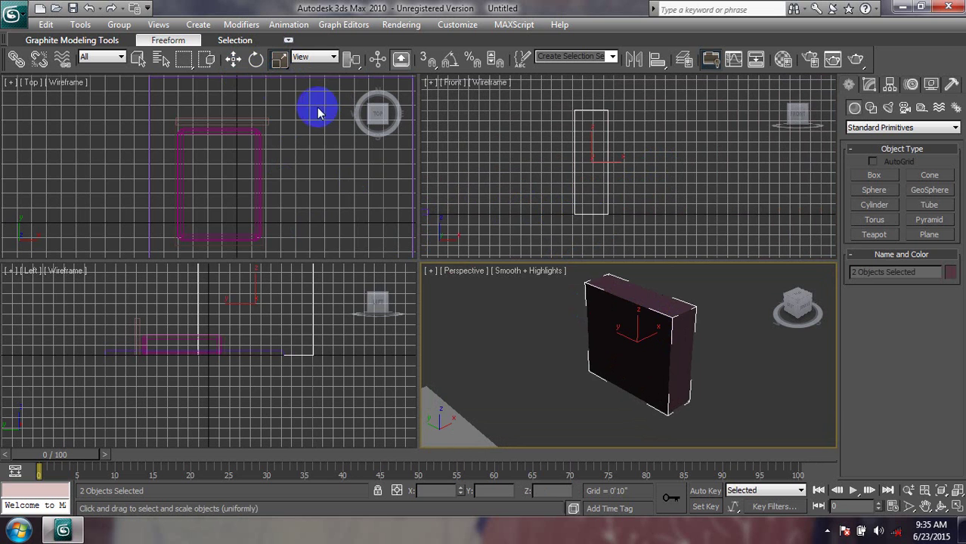
pyautogui.moveTo(640, 304); pyautogui.dragTo(626, 302)
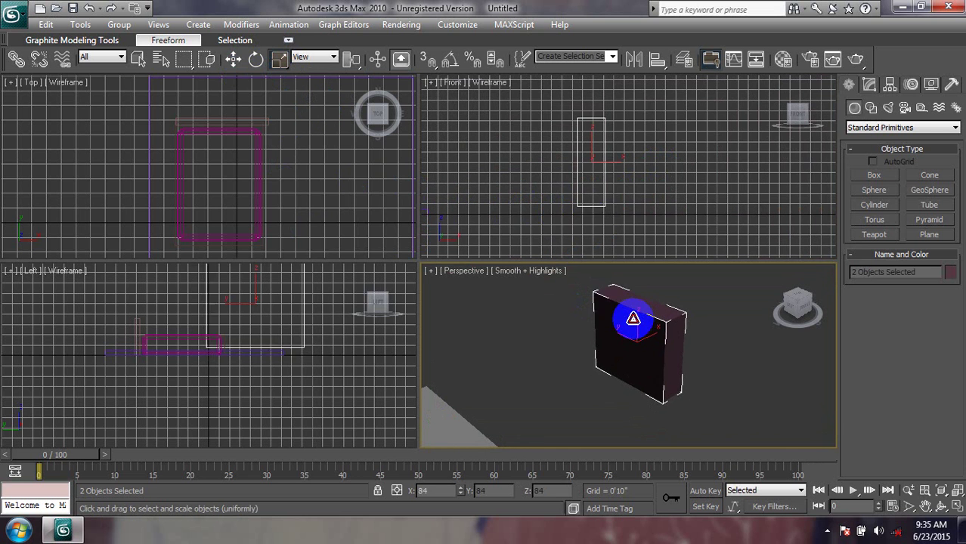
pyautogui.click(233, 60)
pyautogui.moveTo(667, 314); pyautogui.dragTo(647, 323)
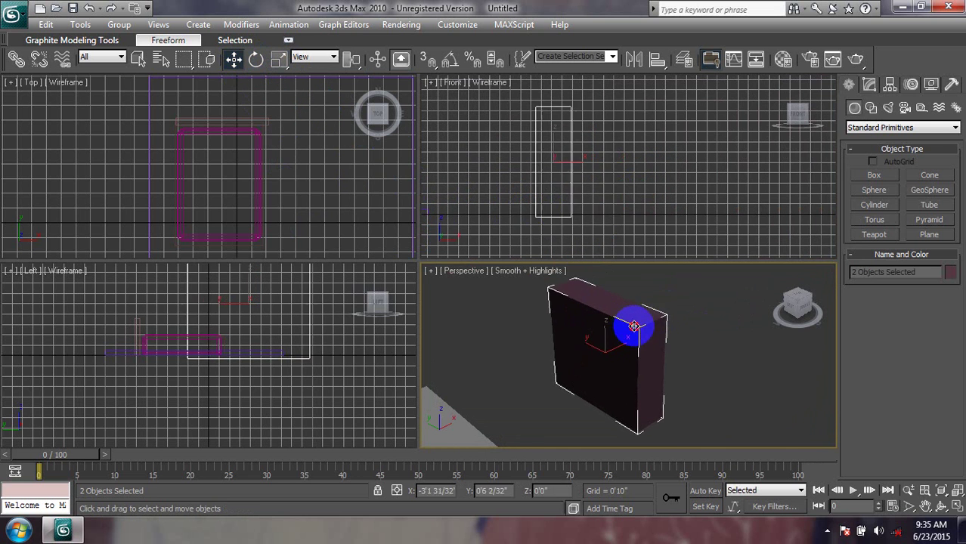
# - Clone the two boxes as copies and slide the copies away from the originals
pyautogui.rightClick(647, 325)
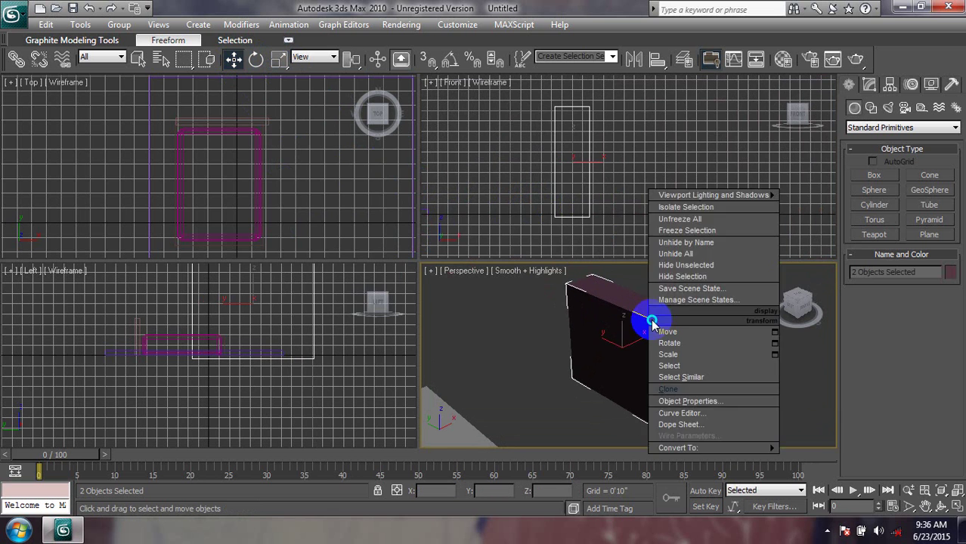
pyautogui.click(669, 390)
pyautogui.click(446, 316)
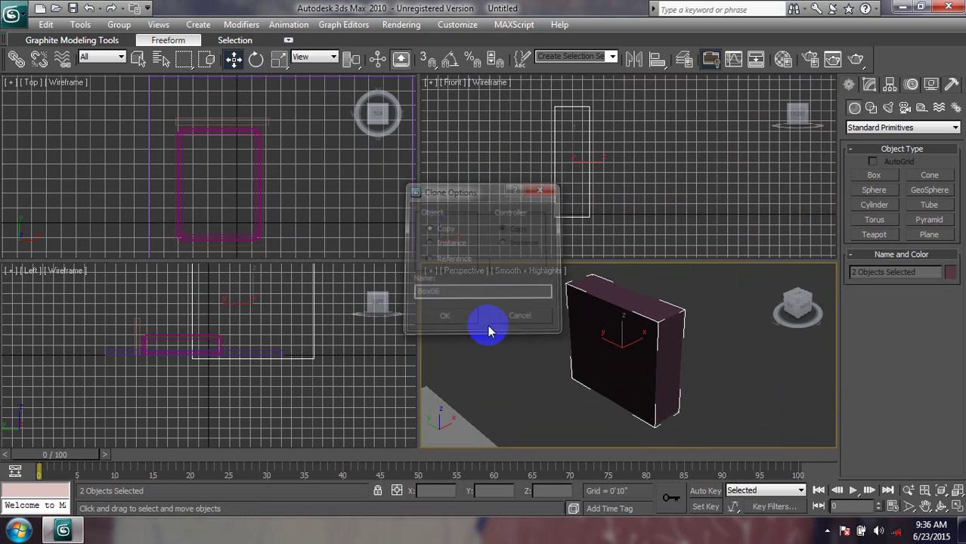
pyautogui.moveTo(612, 355); pyautogui.dragTo(620, 345, button='middle')
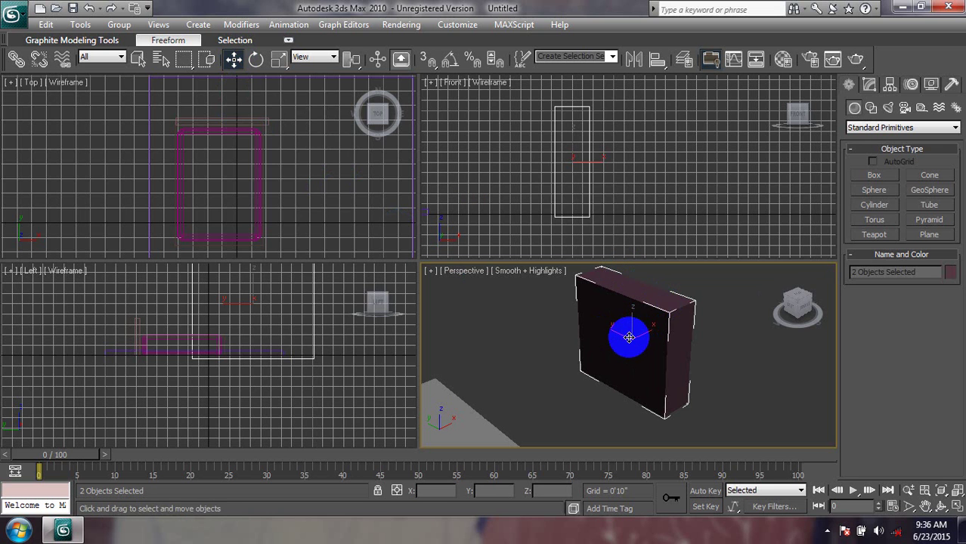
pyautogui.moveTo(629, 337)
pyautogui.mouseDown()
pyautogui.moveTo(617, 343)
pyautogui.moveTo(628, 338)
pyautogui.mouseUp()
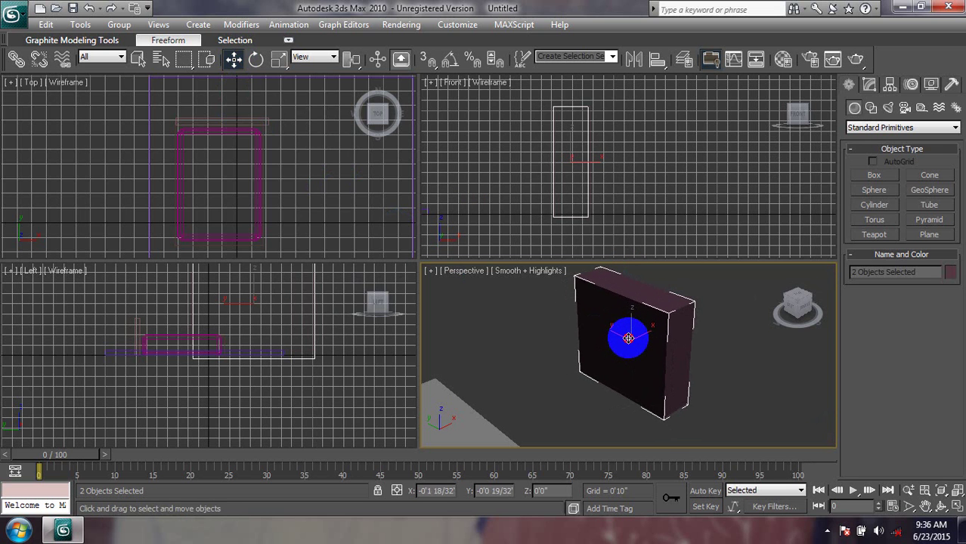
# - Shrink the selected box, then select all four boxes and shrink them slightly
pyautogui.click(279, 59)
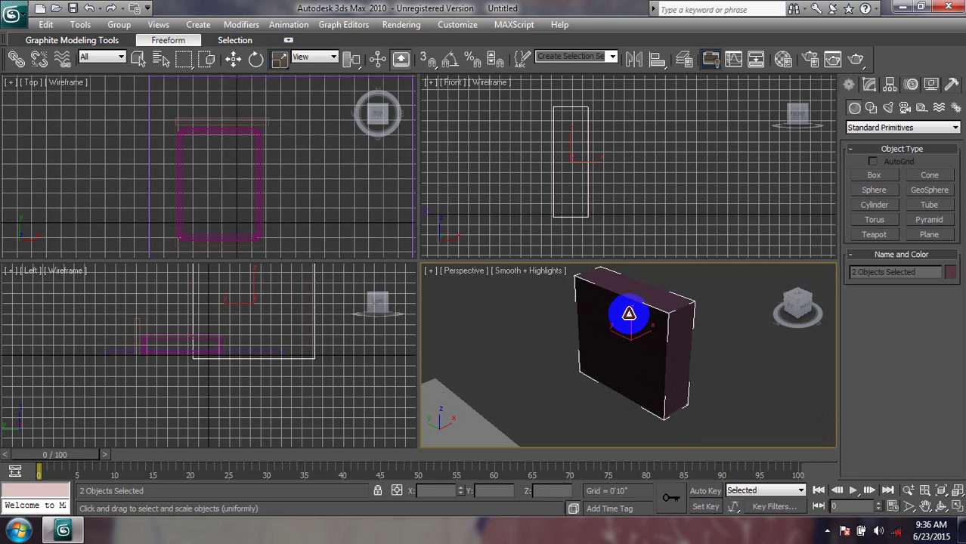
pyautogui.moveTo(629, 313); pyautogui.dragTo(624, 318)
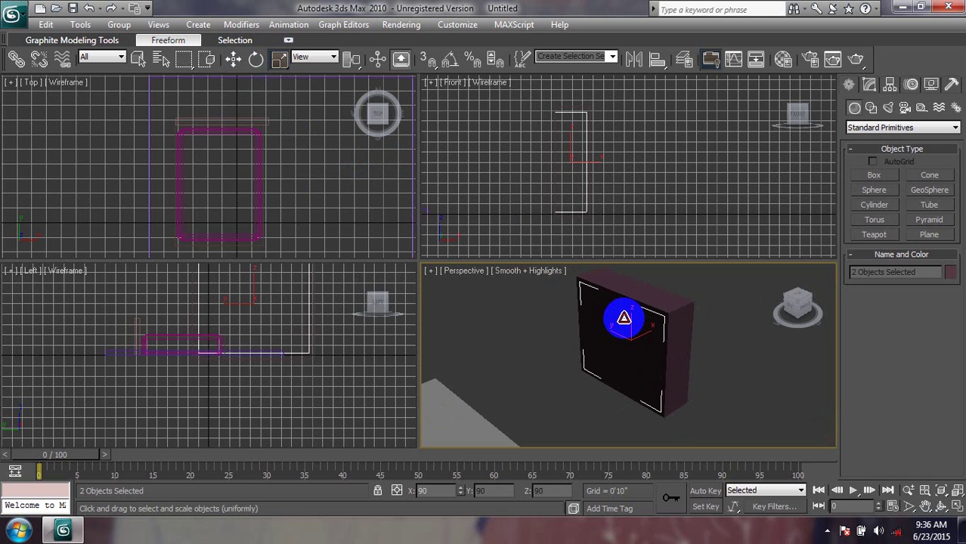
pyautogui.click(601, 164)
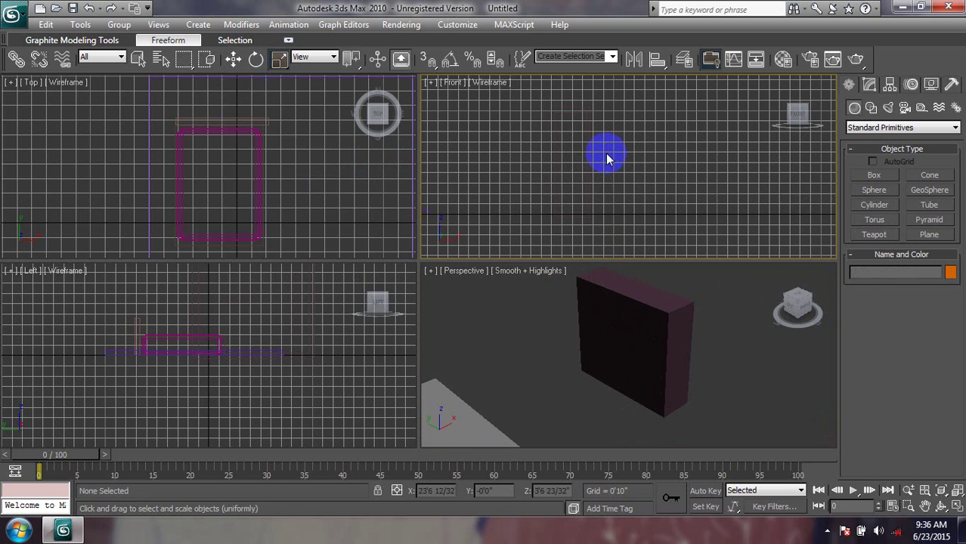
pyautogui.moveTo(642, 102); pyautogui.dragTo(584, 173)
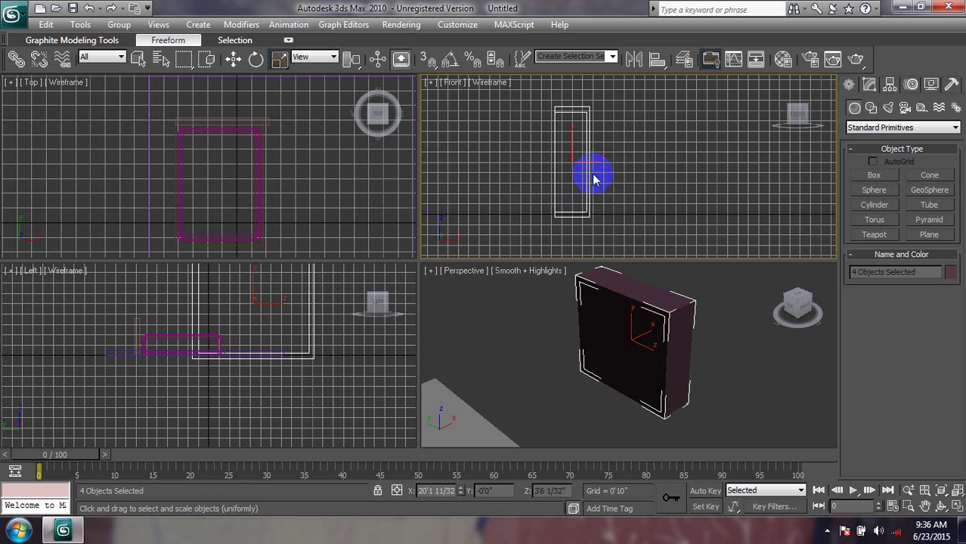
pyautogui.moveTo(583, 183)
pyautogui.mouseDown()
pyautogui.moveTo(570, 185)
pyautogui.moveTo(578, 158)
pyautogui.mouseUp()
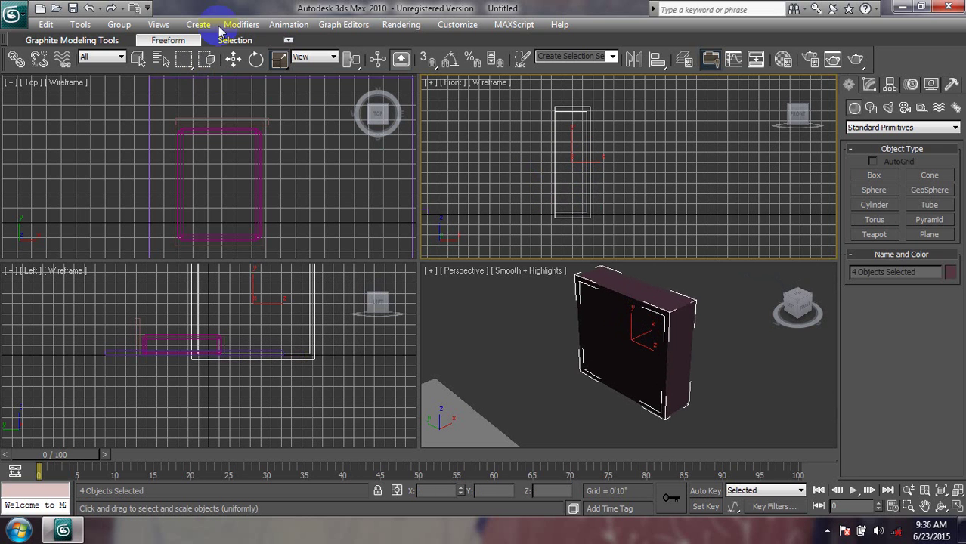
# - Move Box06 right and down, then begin scaling it uniformly
pyautogui.click(568, 109)
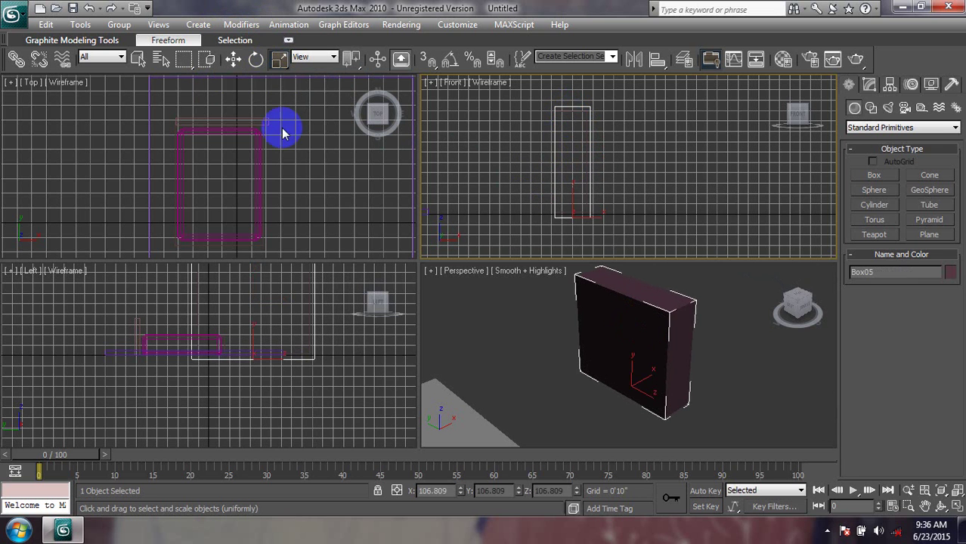
pyautogui.click(233, 59)
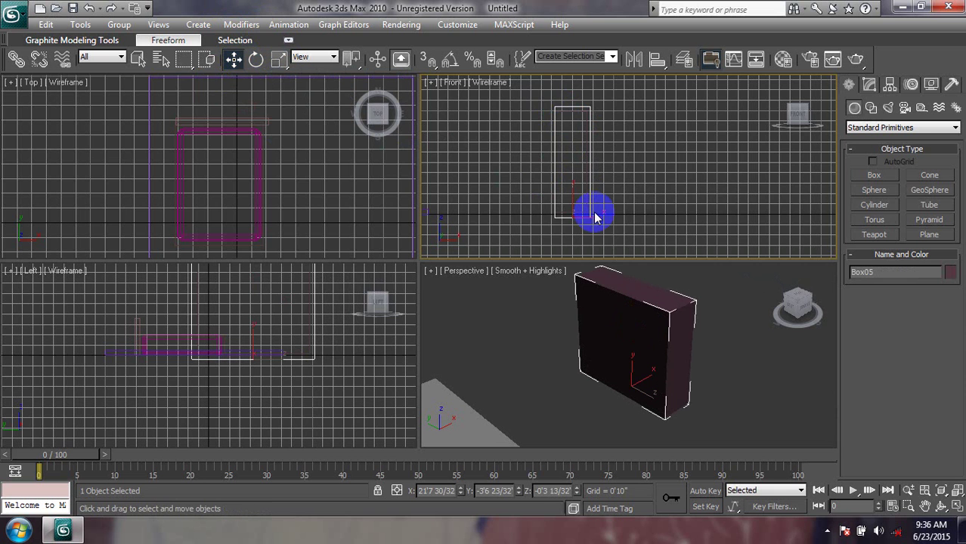
pyautogui.scroll(2, 594, 210)
pyautogui.scroll(2, 605, 214)
pyautogui.scroll(2, 603, 227)
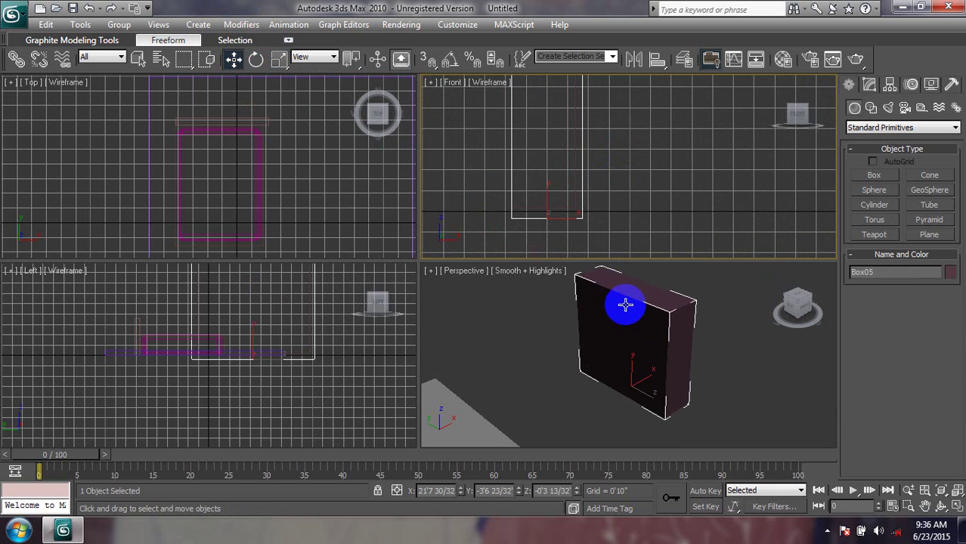
pyautogui.click(618, 338)
pyautogui.moveTo(555, 208); pyautogui.dragTo(565, 219)
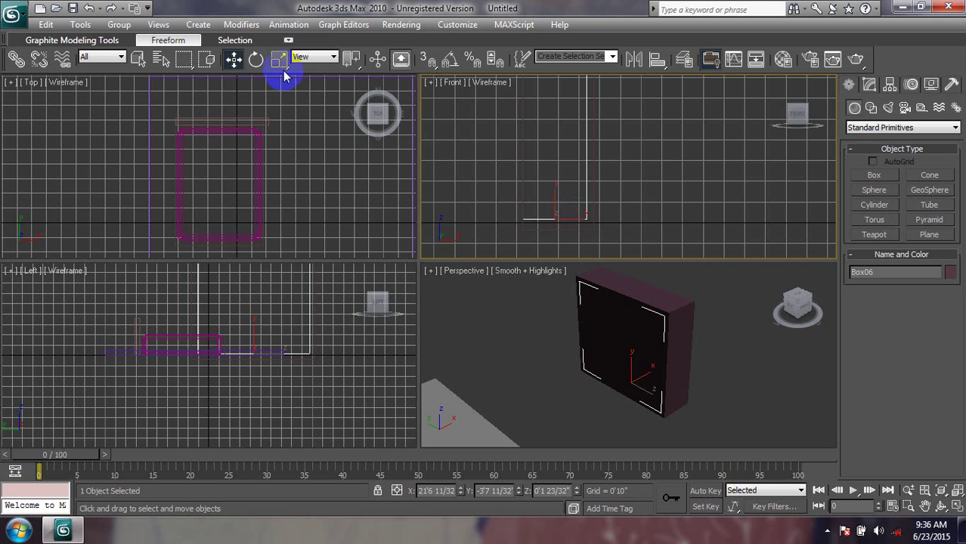
pyautogui.moveTo(612, 241)
pyautogui.mouseDown()
pyautogui.moveTo(572, 218)
pyautogui.moveTo(580, 218)
pyautogui.mouseUp()
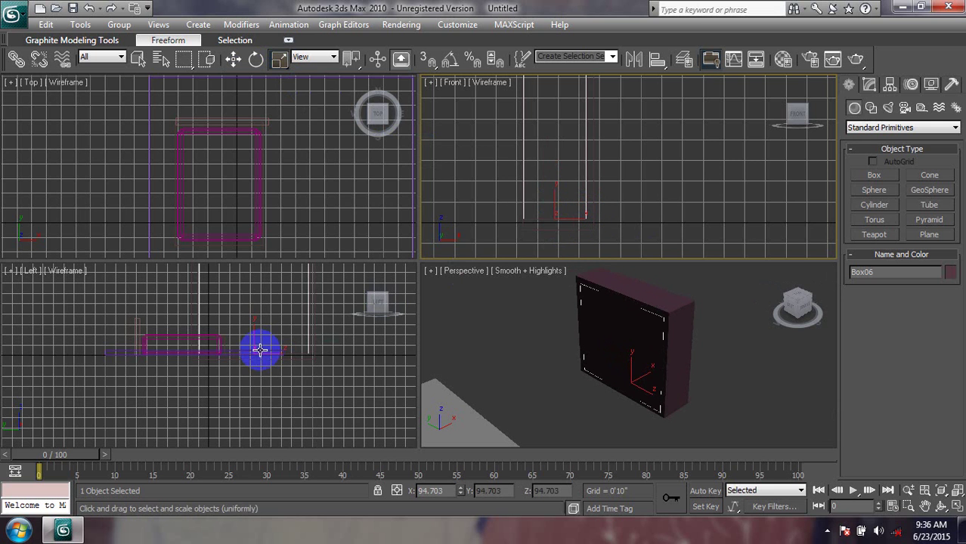
# - Resize the main box body, then shrink the front panel to fit it
pyautogui.click(255, 352)
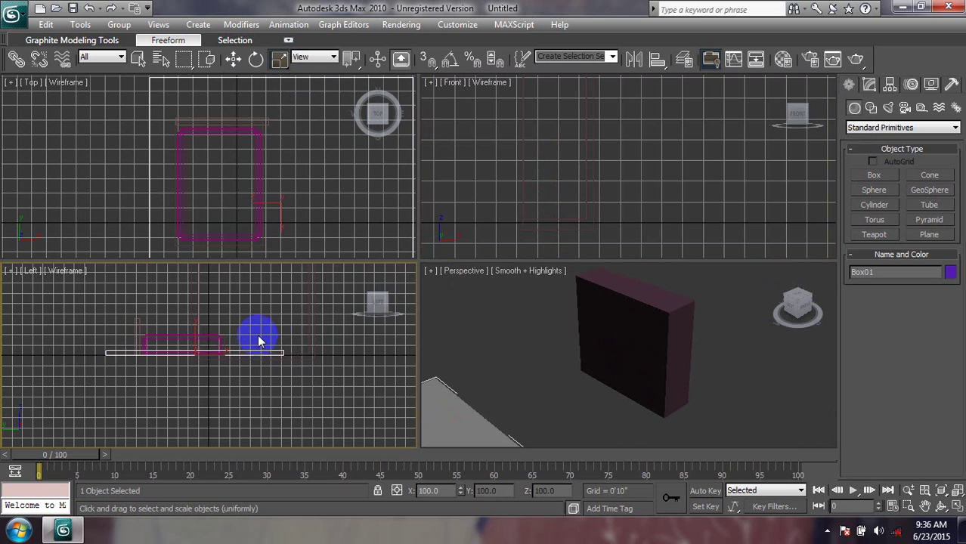
pyautogui.click(616, 315)
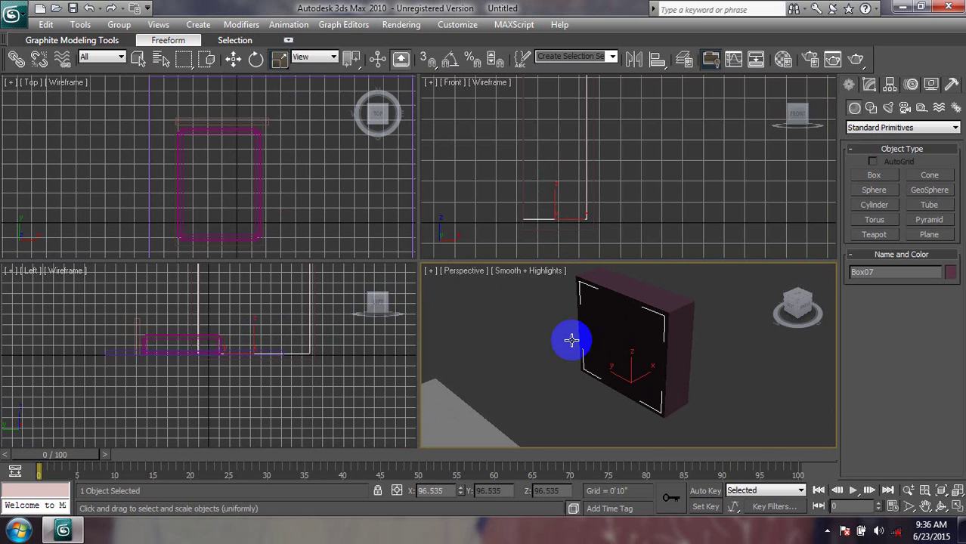
pyautogui.click(255, 351)
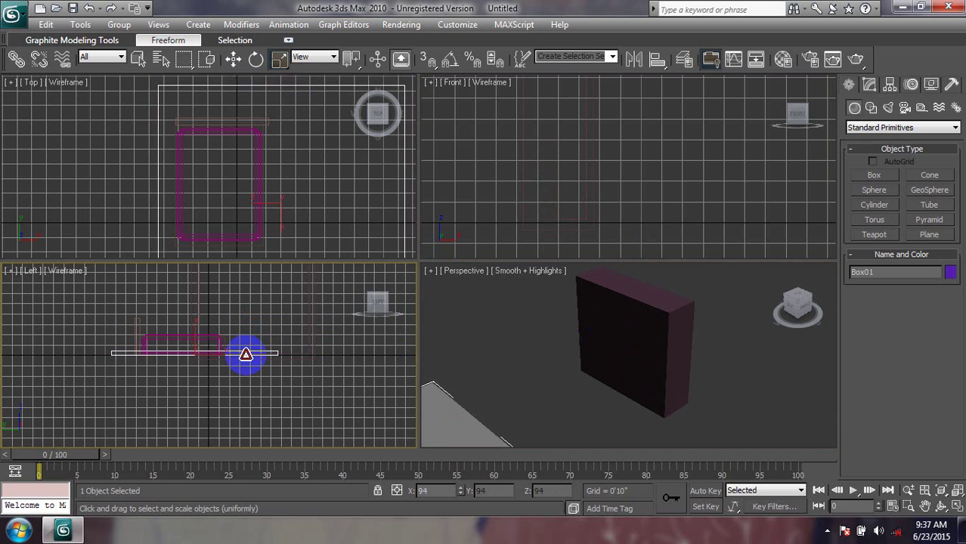
pyautogui.click(611, 317)
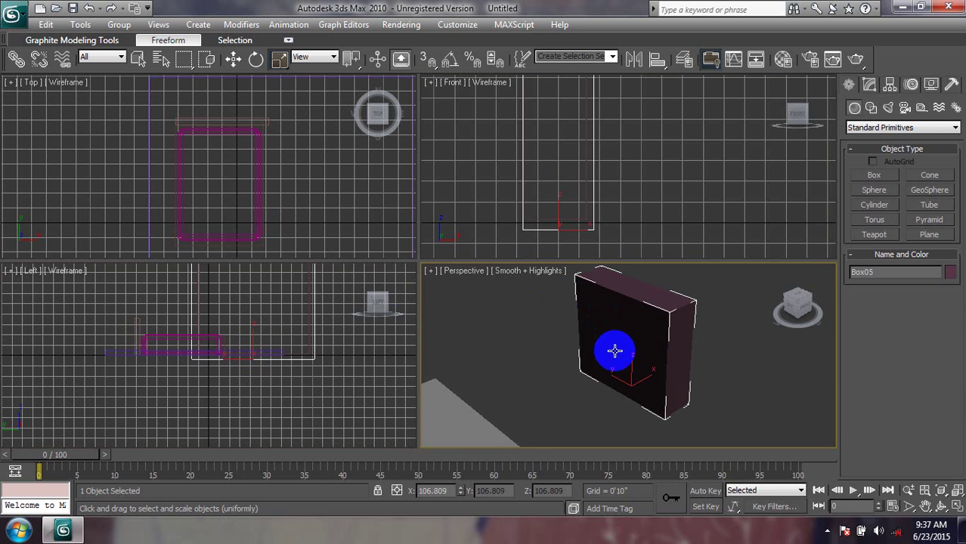
pyautogui.moveTo(635, 385)
pyautogui.mouseDown()
pyautogui.moveTo(619, 388)
pyautogui.moveTo(637, 371)
pyautogui.moveTo(613, 389)
pyautogui.moveTo(567, 254)
pyautogui.mouseUp()
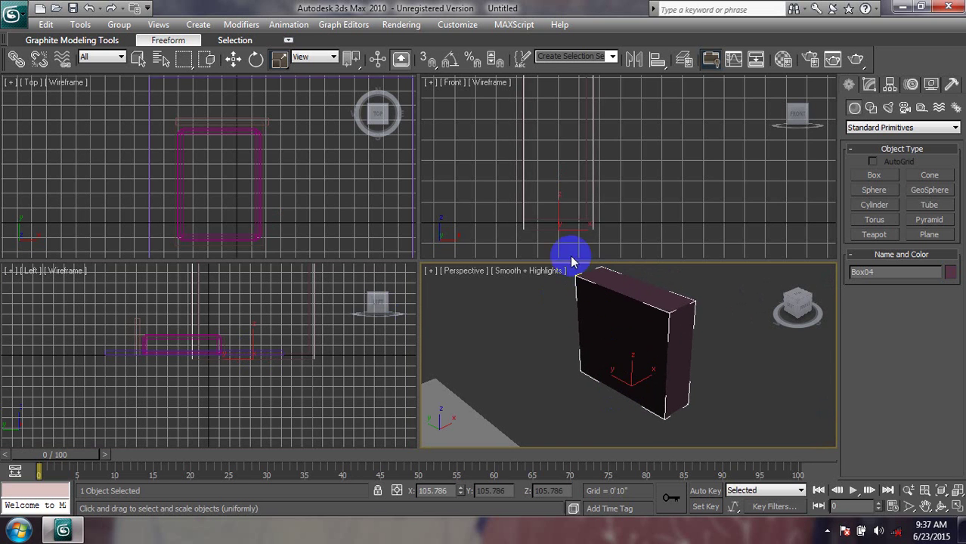
pyautogui.click(560, 224)
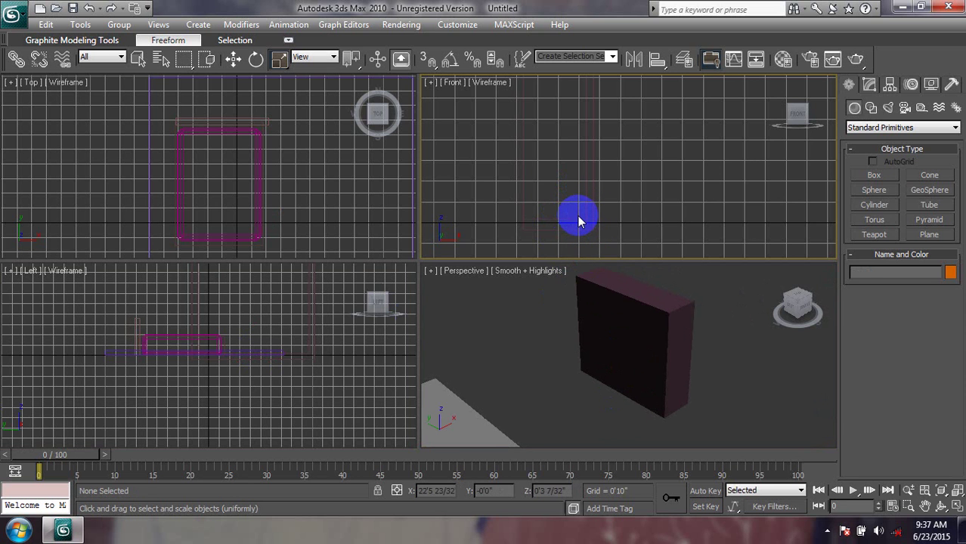
pyautogui.click(578, 218)
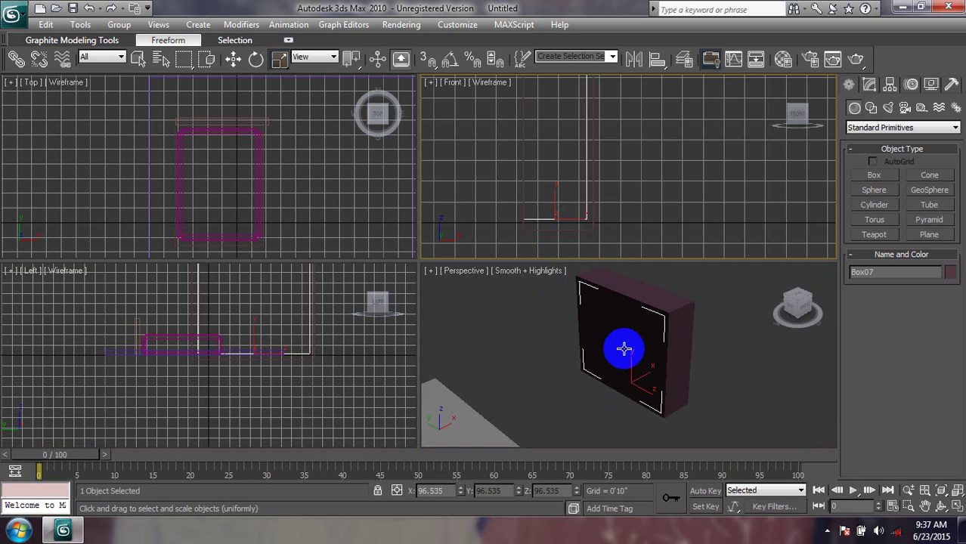
pyautogui.click(649, 366)
pyautogui.moveTo(640, 371)
pyautogui.mouseDown()
pyautogui.moveTo(611, 370)
pyautogui.moveTo(606, 353)
pyautogui.moveTo(634, 339)
pyautogui.moveTo(519, 380)
pyautogui.mouseUp()
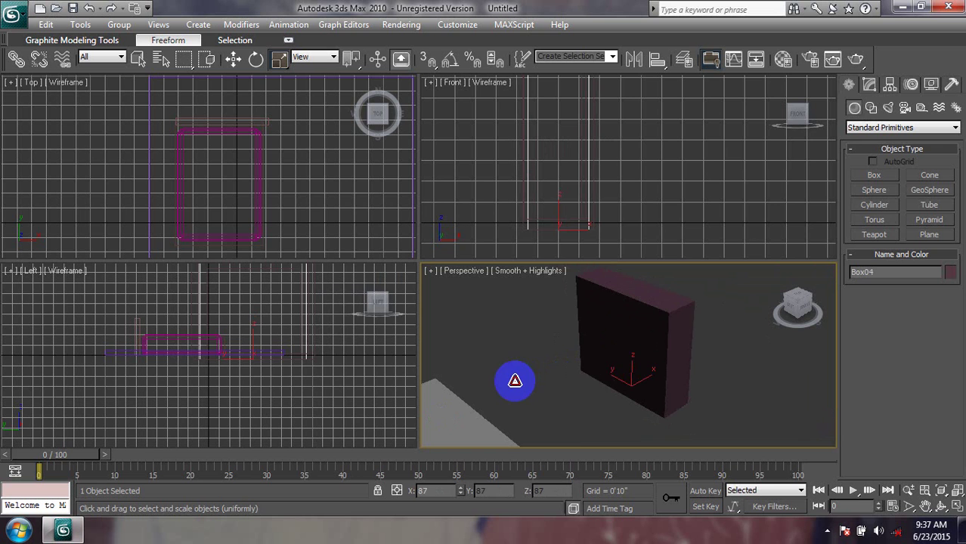
# - Create Box08, about 3'4" by 6'4" by 3'7", in an empty area away from the bed
pyautogui.moveTo(638, 341); pyautogui.dragTo(686, 340, button='middle')
pyautogui.scroll(-4, 686, 337)
pyautogui.scroll(2, 686, 337)
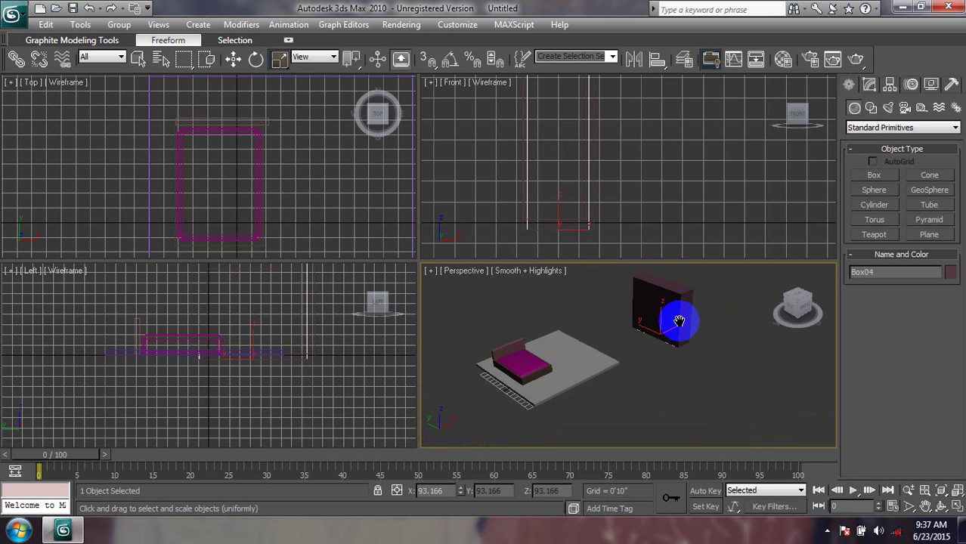
pyautogui.scroll(3, 681, 323)
pyautogui.scroll(3, 668, 339)
pyautogui.scroll(3, 567, 360)
pyautogui.scroll(-2, 586, 427)
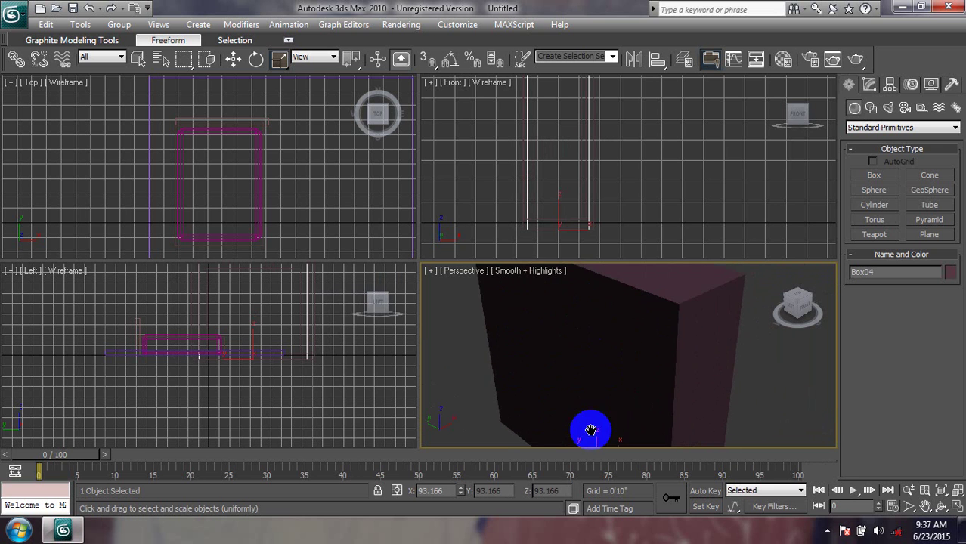
pyautogui.scroll(-4, 572, 384)
pyautogui.moveTo(544, 380); pyautogui.dragTo(554, 356, button='middle')
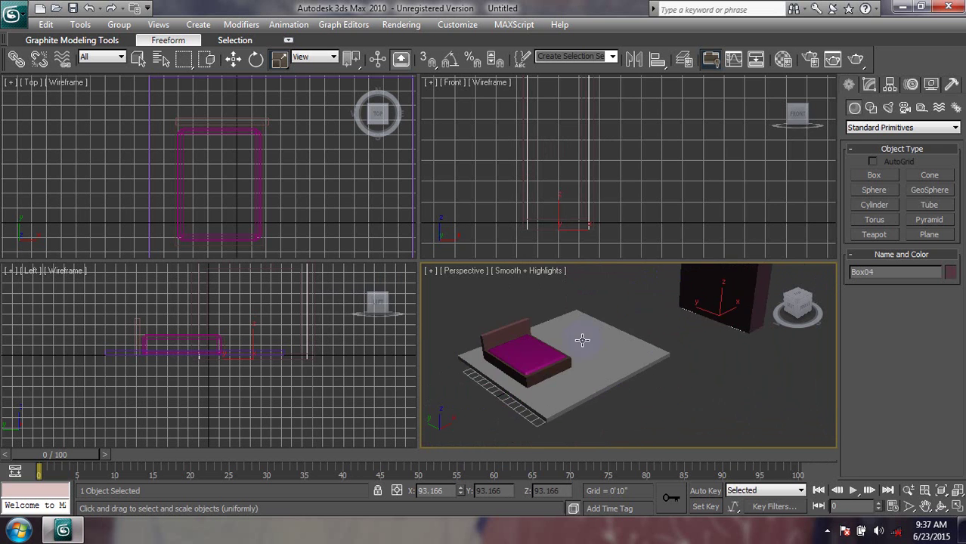
pyautogui.click(874, 174)
pyautogui.moveTo(594, 334)
pyautogui.mouseDown()
pyautogui.moveTo(539, 409)
pyautogui.moveTo(542, 401)
pyautogui.mouseUp()
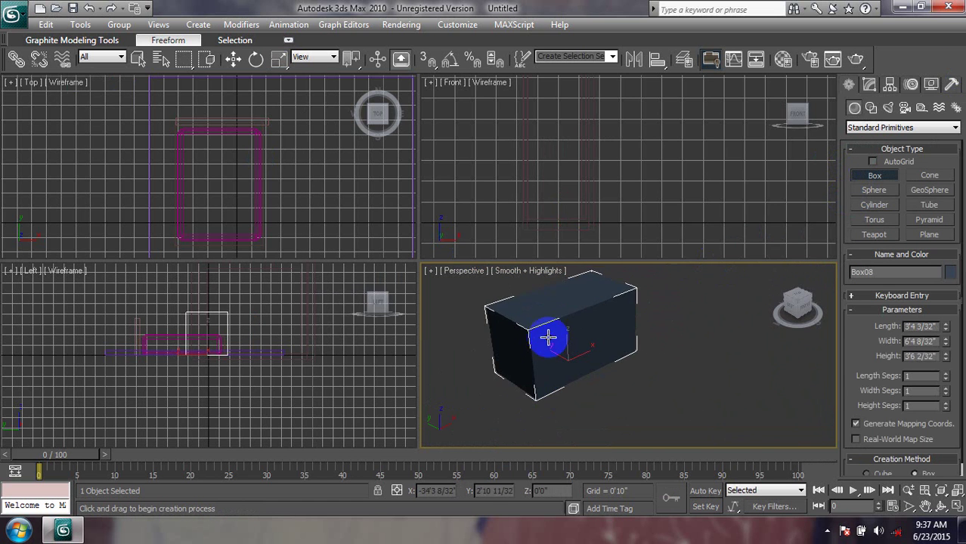
pyautogui.click(591, 359)
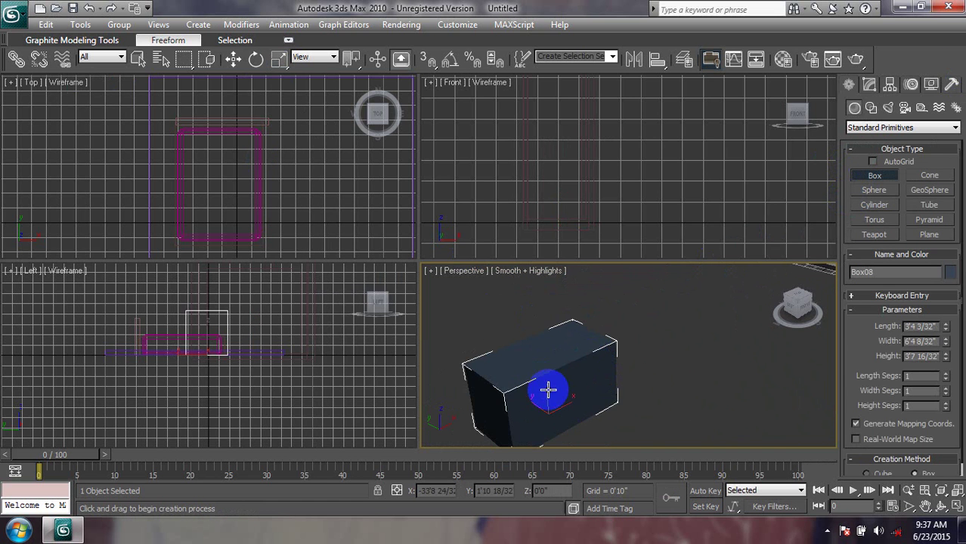
pyautogui.press('r')
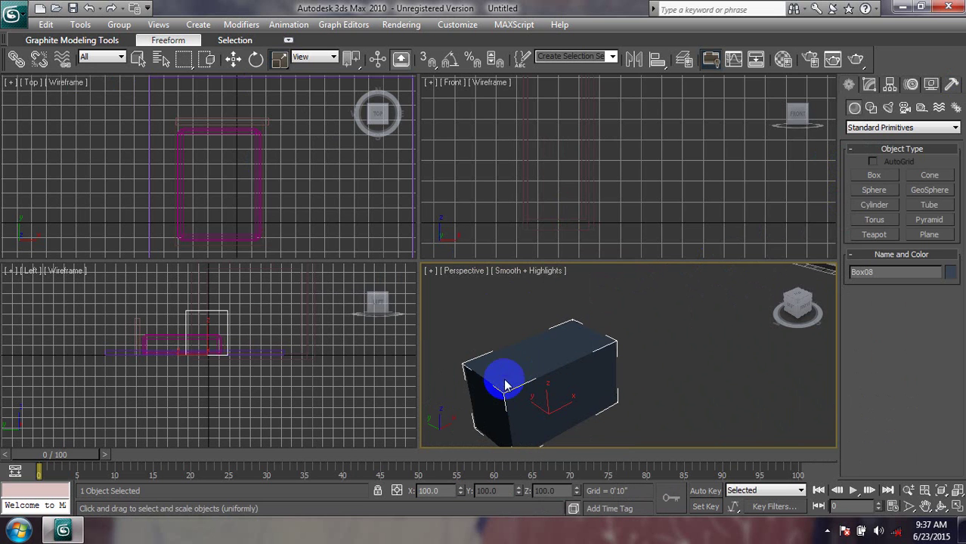
# - Bring up the object commands menu for the new box
pyautogui.rightClick(517, 389)
pyautogui.click(534, 442)
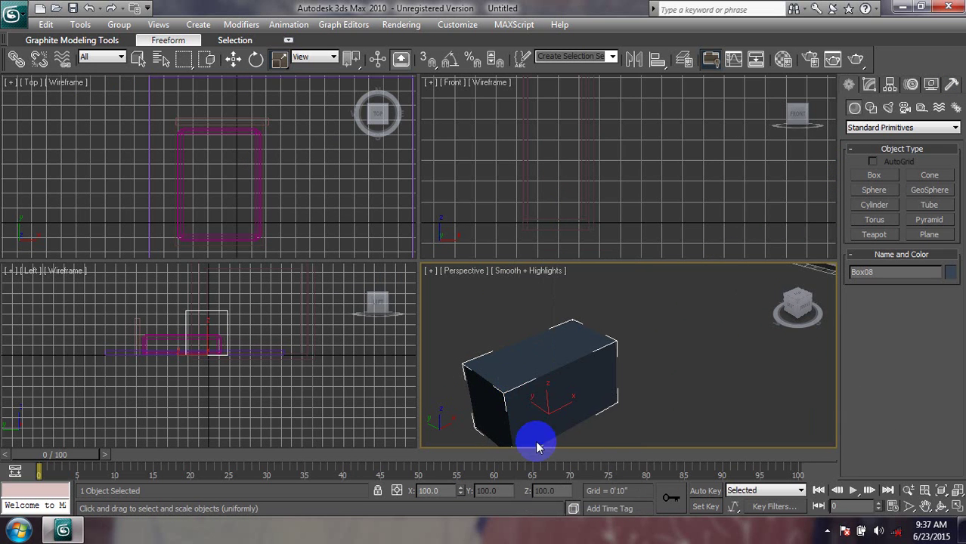
pyautogui.rightClick(518, 387)
# - Copy the new box as Box09 and enlarge the copy slightly
pyautogui.click(535, 450)
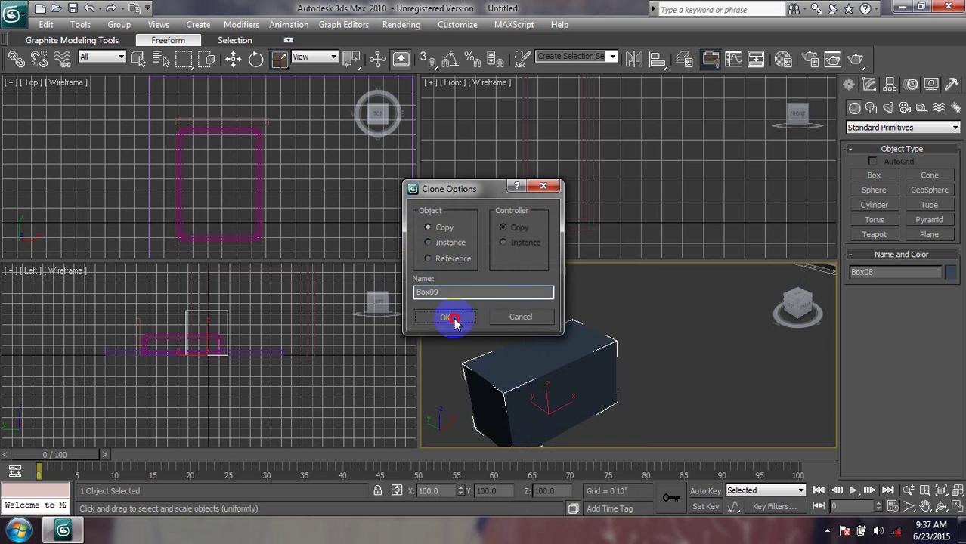
pyautogui.click(451, 317)
pyautogui.moveTo(491, 362); pyautogui.dragTo(495, 348, button='middle')
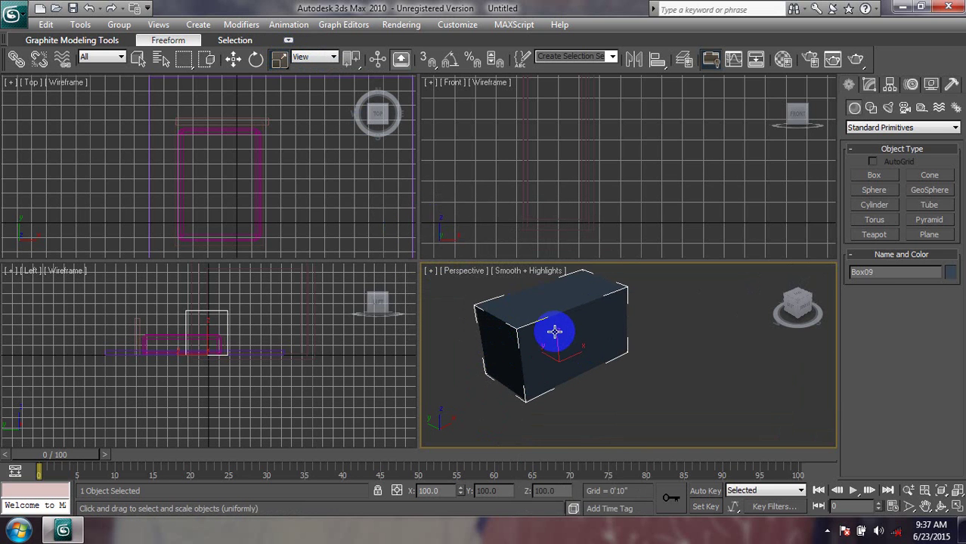
pyautogui.moveTo(556, 333)
pyautogui.mouseDown()
pyautogui.moveTo(569, 346)
pyautogui.moveTo(612, 353)
pyautogui.mouseUp()
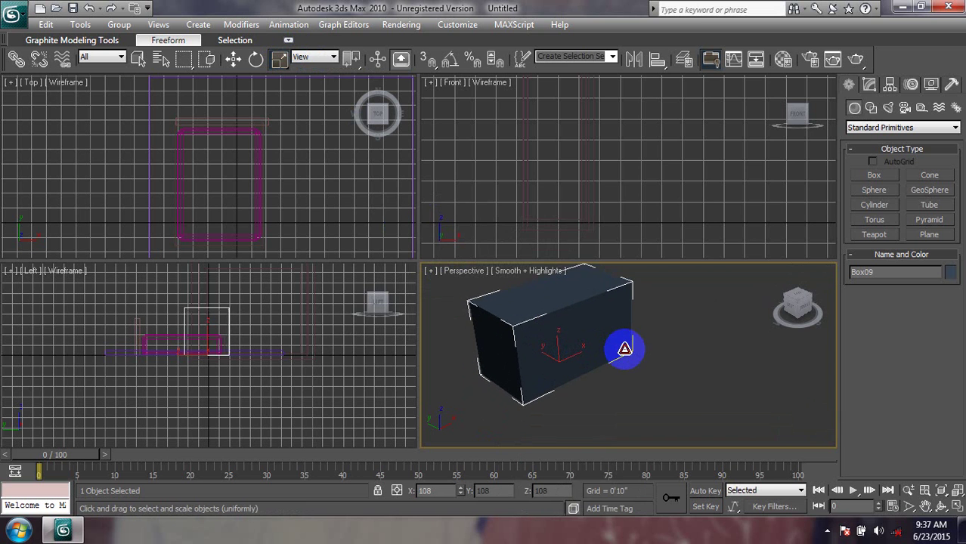
# - Slide Box09 to the right, alongside the original box
pyautogui.click(233, 59)
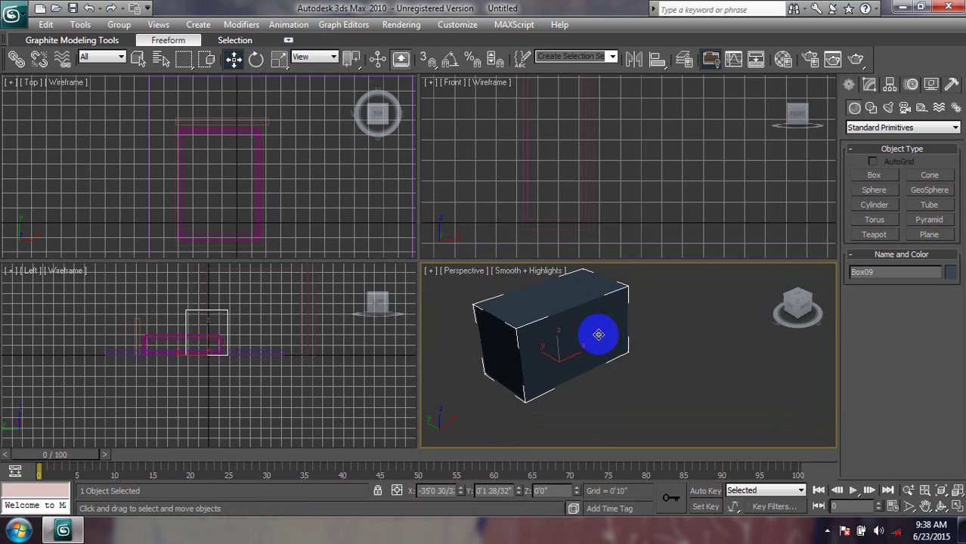
pyautogui.moveTo(563, 339)
pyautogui.mouseDown()
pyautogui.moveTo(667, 365)
pyautogui.moveTo(569, 352)
pyautogui.mouseUp()
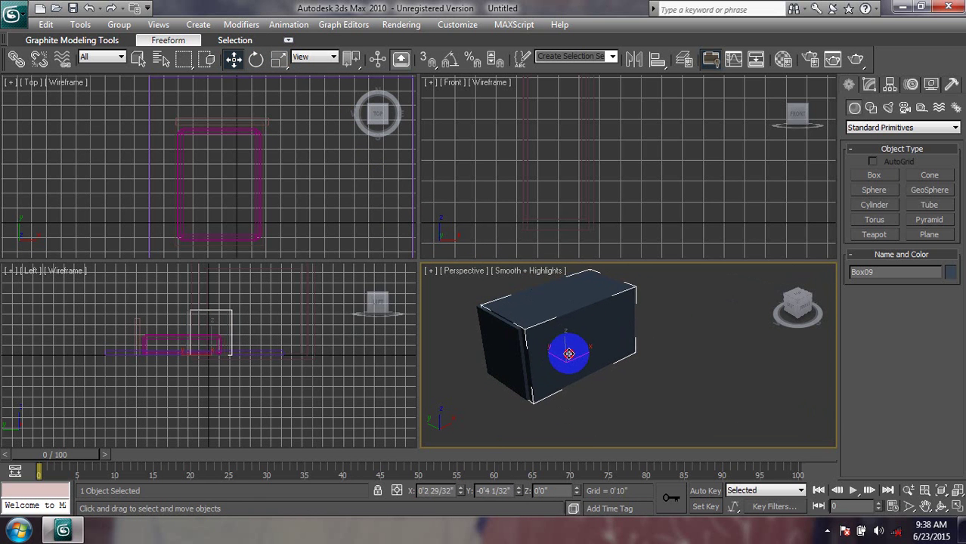
pyautogui.click(269, 53)
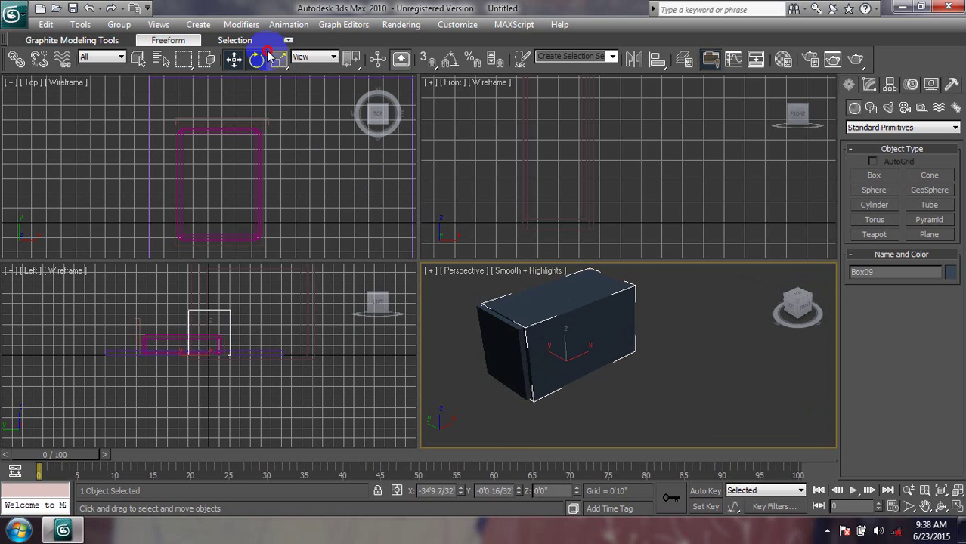
pyautogui.click(277, 60)
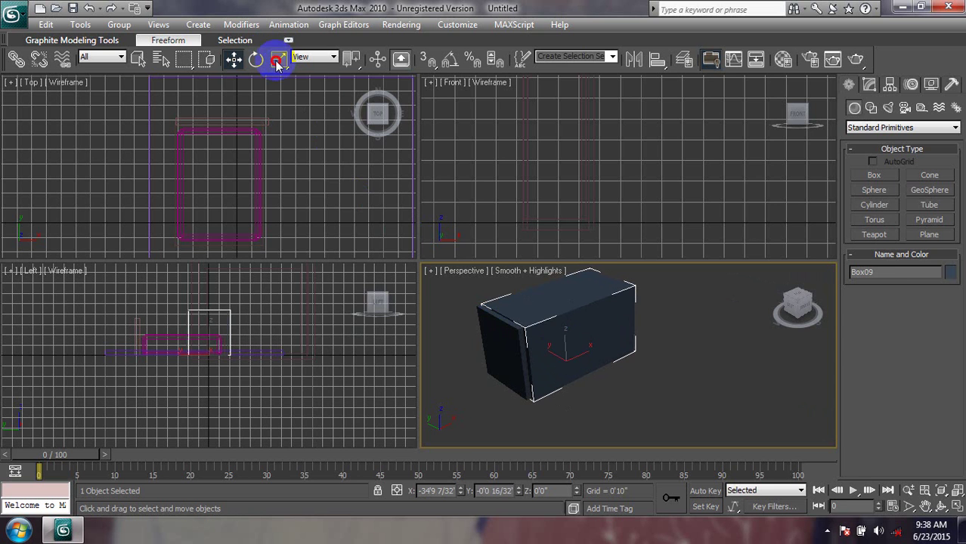
pyautogui.click(281, 62)
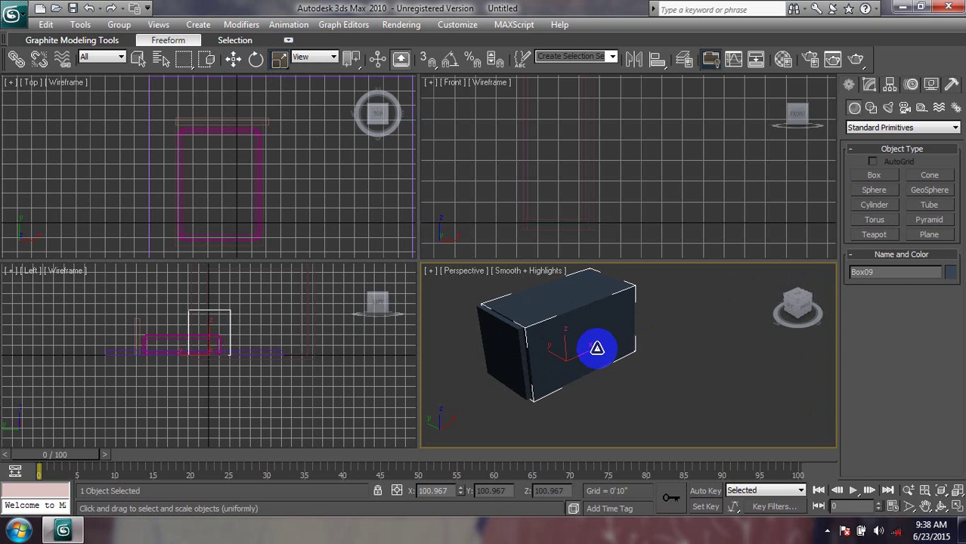
# - Scale Box09 down to about 87.9%, slightly smaller than Box08, checking it in the Left view
pyautogui.moveTo(597, 348)
pyautogui.mouseDown()
pyautogui.moveTo(566, 350)
pyautogui.moveTo(571, 359)
pyautogui.moveTo(567, 352)
pyautogui.moveTo(578, 352)
pyautogui.moveTo(554, 349)
pyautogui.moveTo(587, 352)
pyautogui.moveTo(564, 338)
pyautogui.moveTo(545, 280)
pyautogui.moveTo(482, 225)
pyautogui.mouseUp()
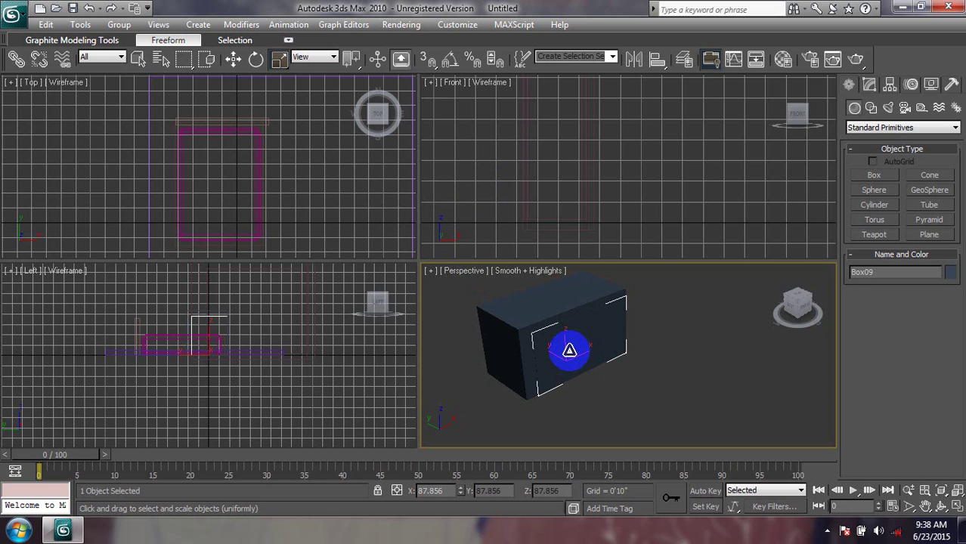
pyautogui.moveTo(567, 350); pyautogui.dragTo(557, 350)
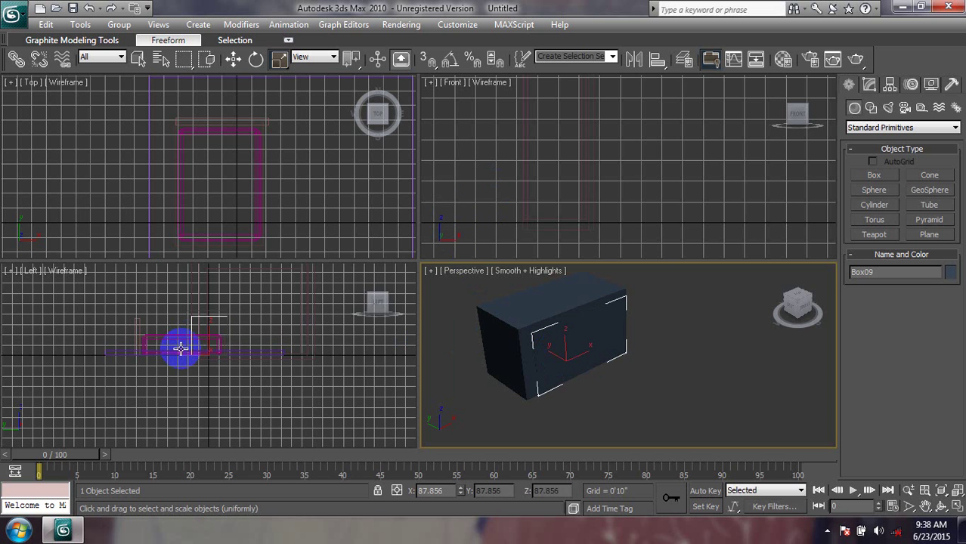
pyautogui.scroll(2, 190, 339)
pyautogui.moveTo(222, 339); pyautogui.dragTo(227, 363, button='middle')
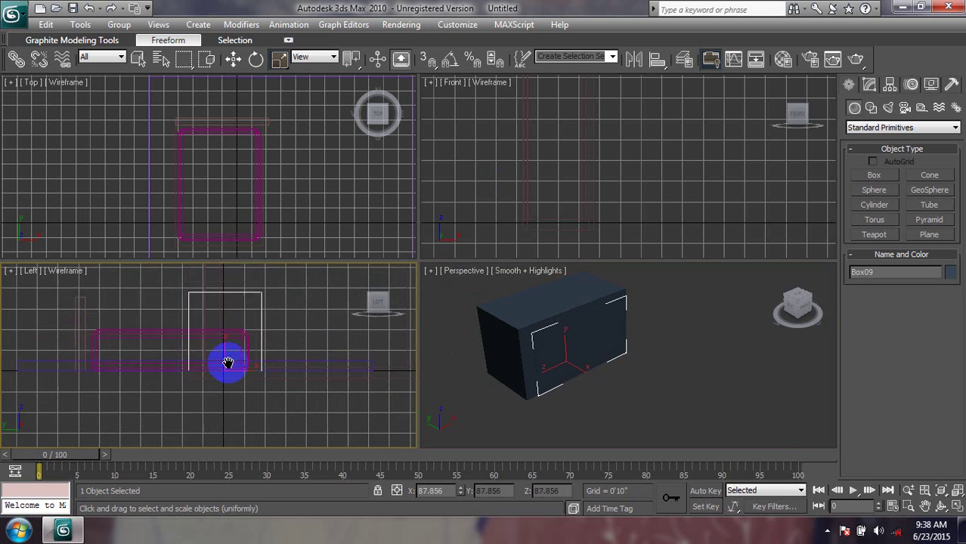
pyautogui.scroll(-2, 204, 365)
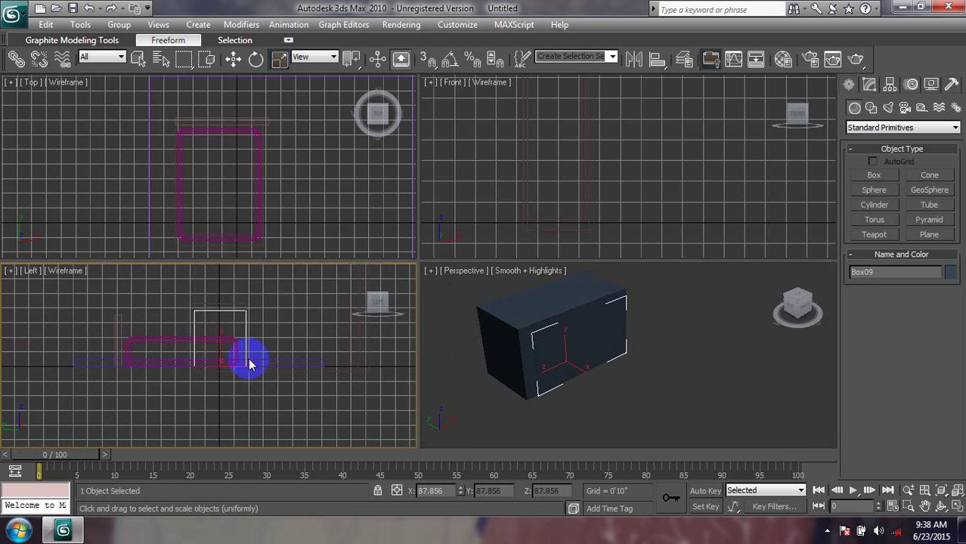
pyautogui.scroll(2, 234, 359)
pyautogui.scroll(2, 230, 378)
pyautogui.scroll(1, 230, 383)
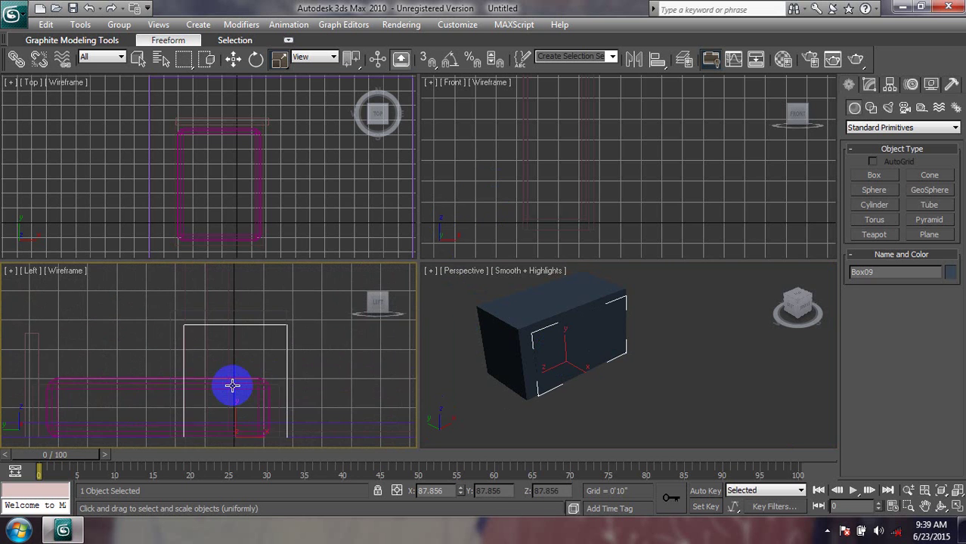
pyautogui.moveTo(231, 384)
pyautogui.mouseDown(button='middle')
pyautogui.moveTo(223, 291)
pyautogui.moveTo(225, 405)
pyautogui.moveTo(275, 384)
pyautogui.moveTo(263, 352)
pyautogui.mouseUp(button='middle')
pyautogui.scroll(-2, 257, 324)
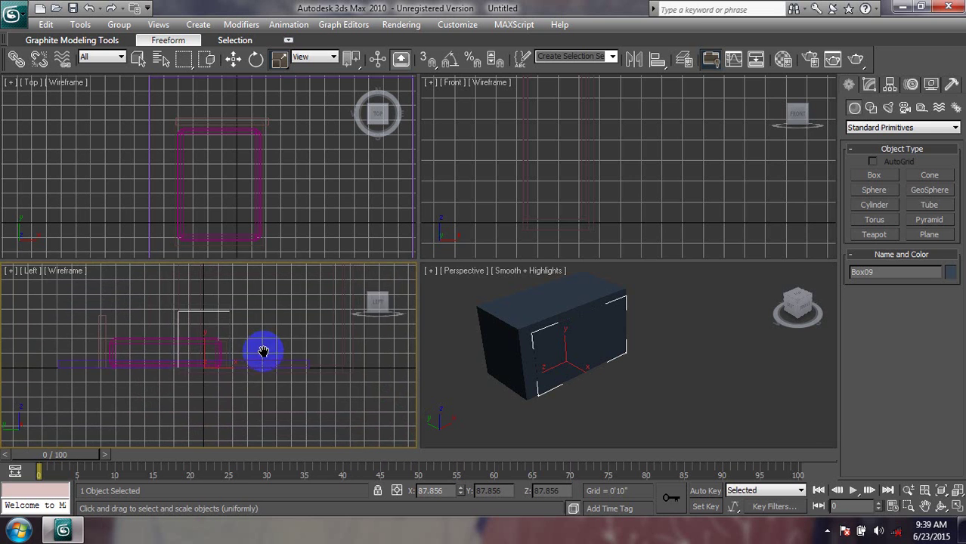
pyautogui.click(515, 323)
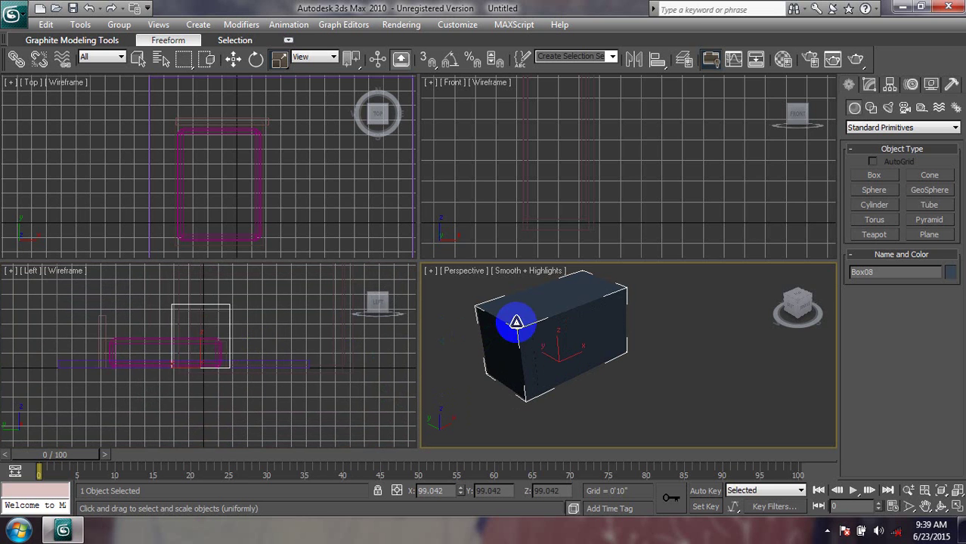
pyautogui.click(541, 348)
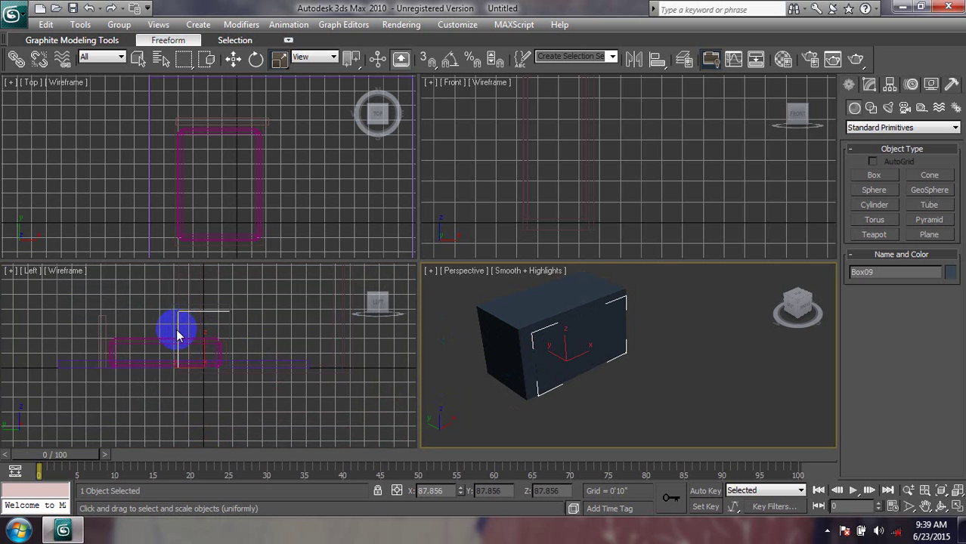
# - Select ChamferBox01 in the side view and shrink it uniformly to about 84%
pyautogui.click(180, 326)
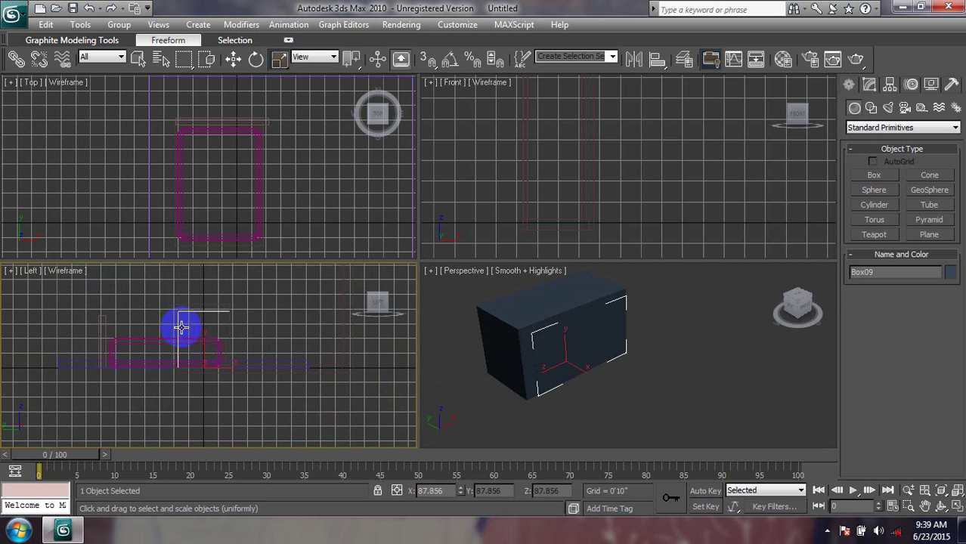
pyautogui.click(206, 363)
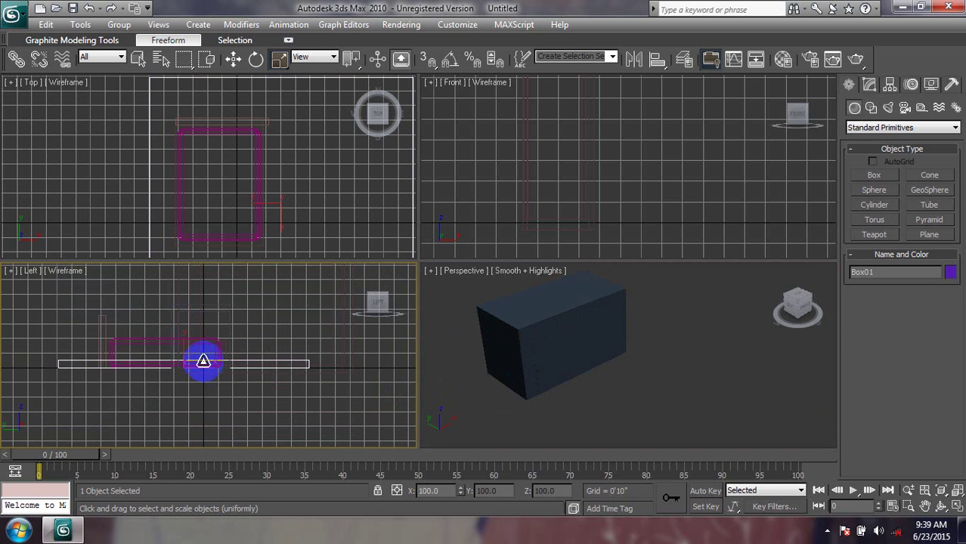
pyautogui.click(189, 337)
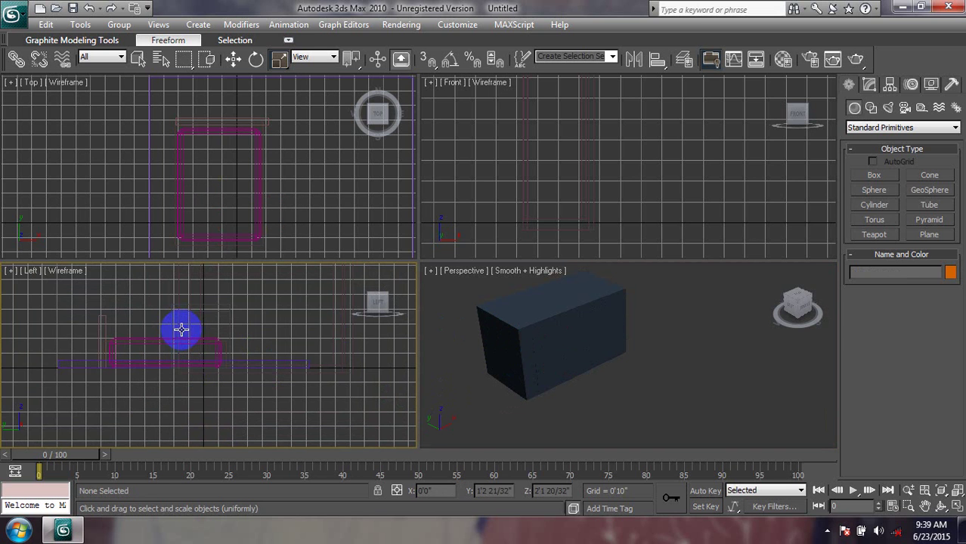
pyautogui.moveTo(184, 329); pyautogui.dragTo(189, 323)
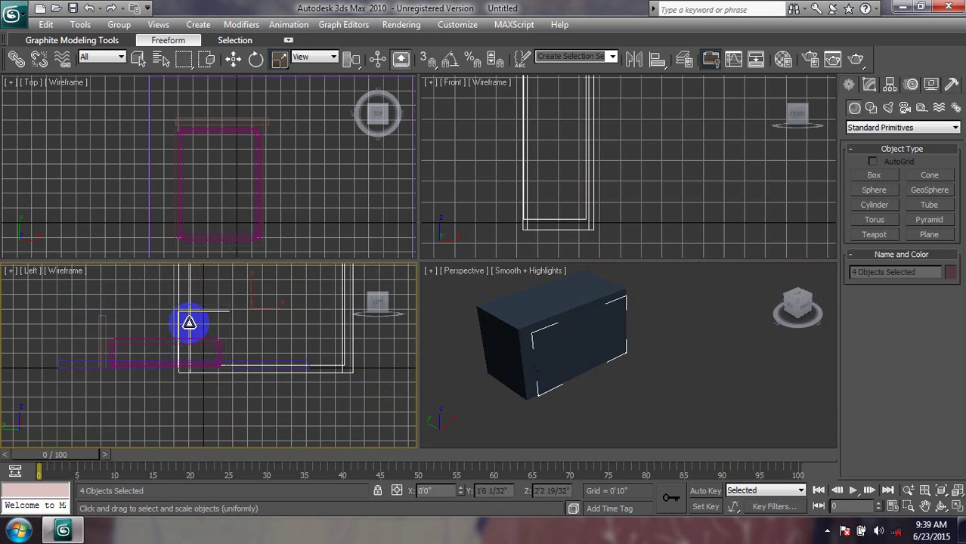
pyautogui.click(185, 331)
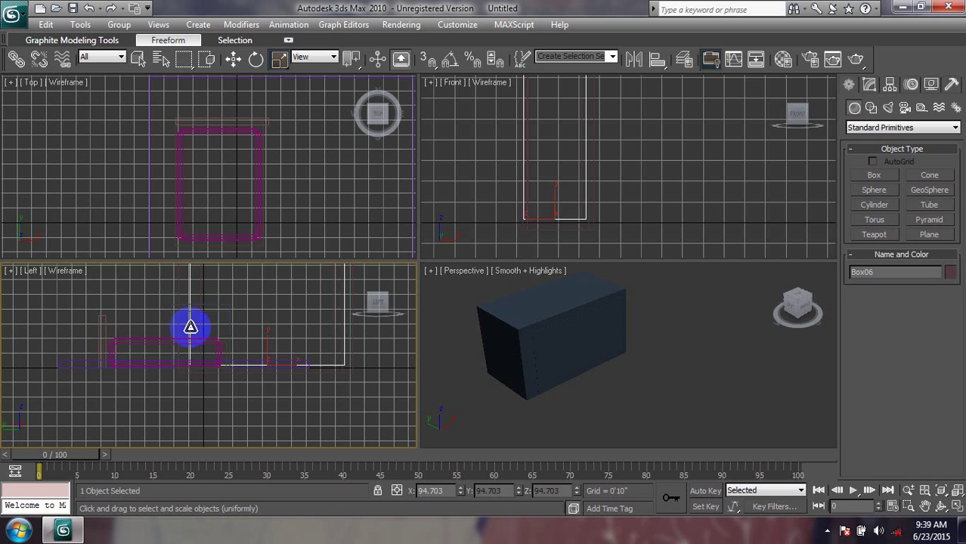
pyautogui.click(301, 363)
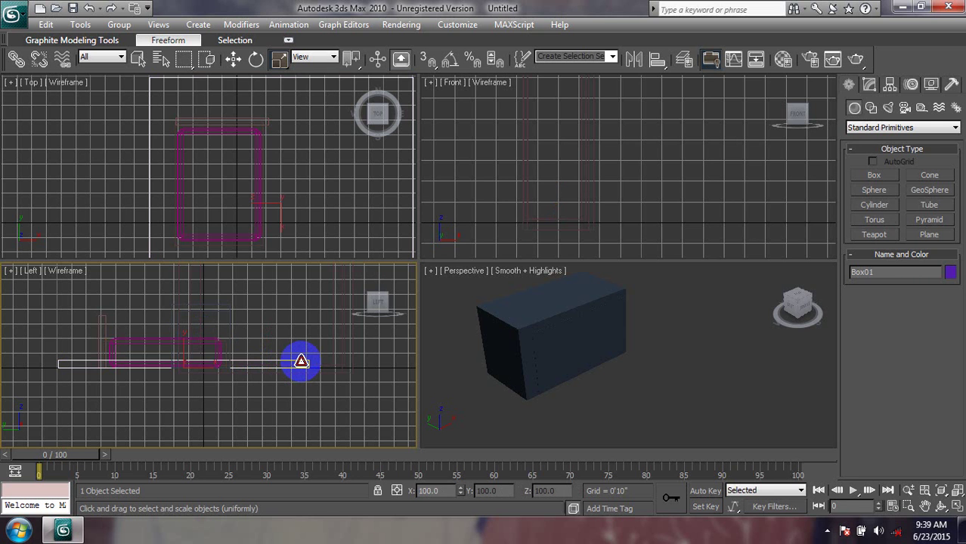
pyautogui.click(215, 345)
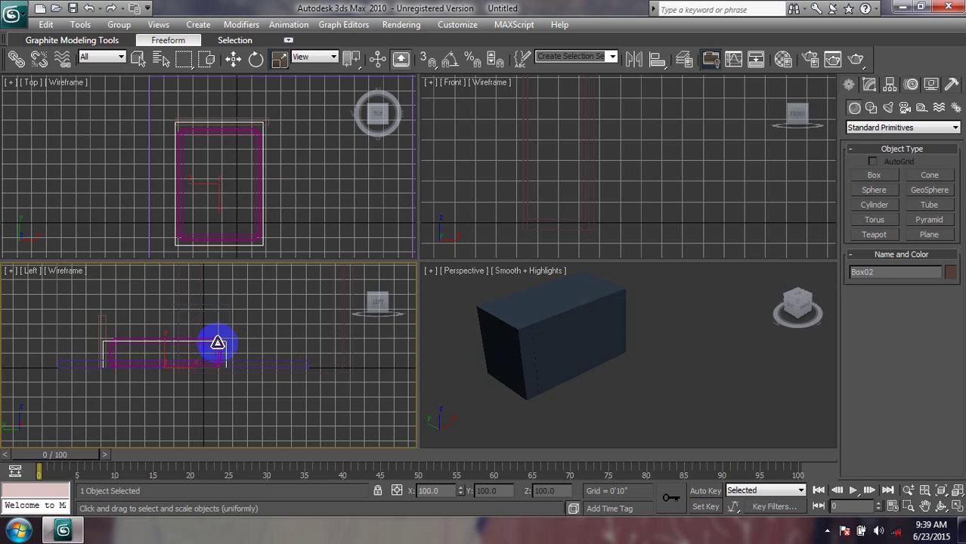
pyautogui.click(164, 328)
pyautogui.click(190, 316)
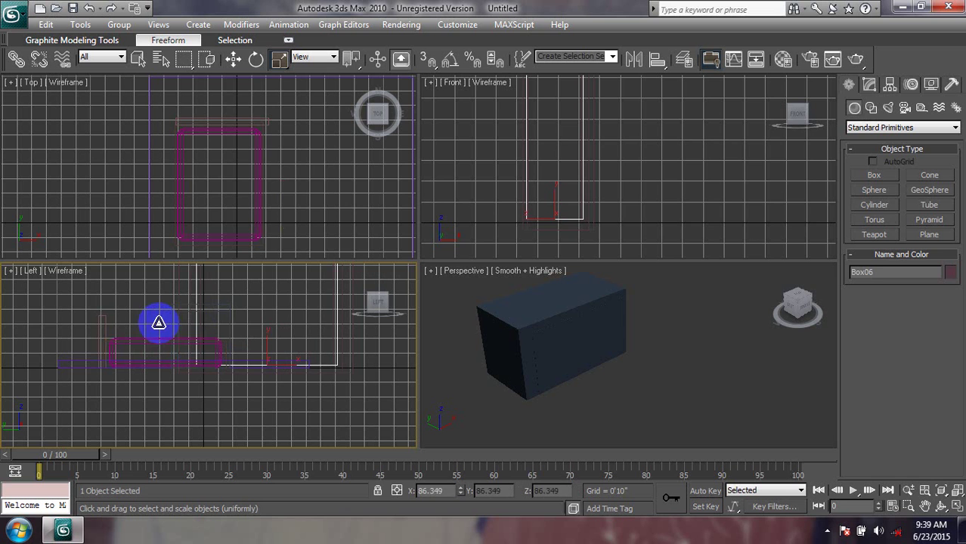
pyautogui.click(202, 321)
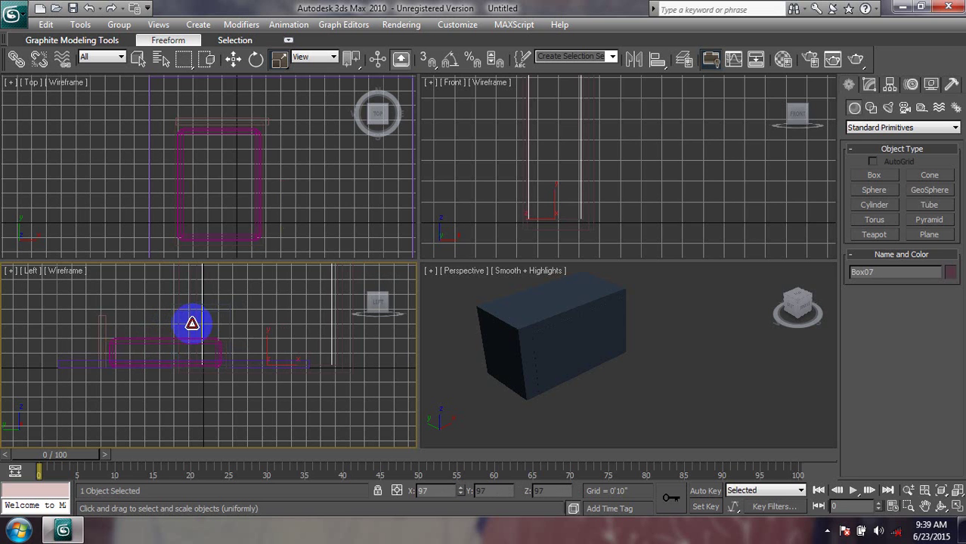
pyautogui.click(208, 319)
pyautogui.click(520, 318)
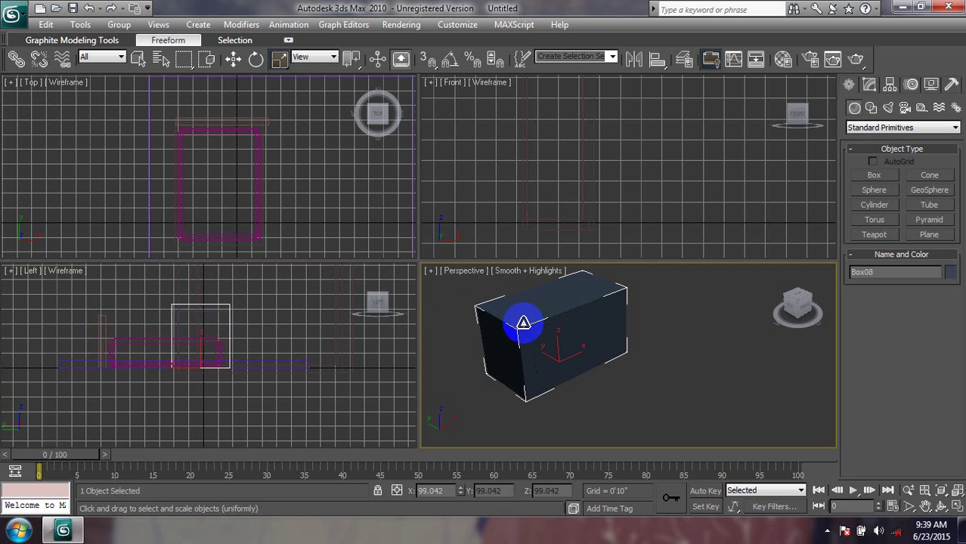
pyautogui.click(200, 360)
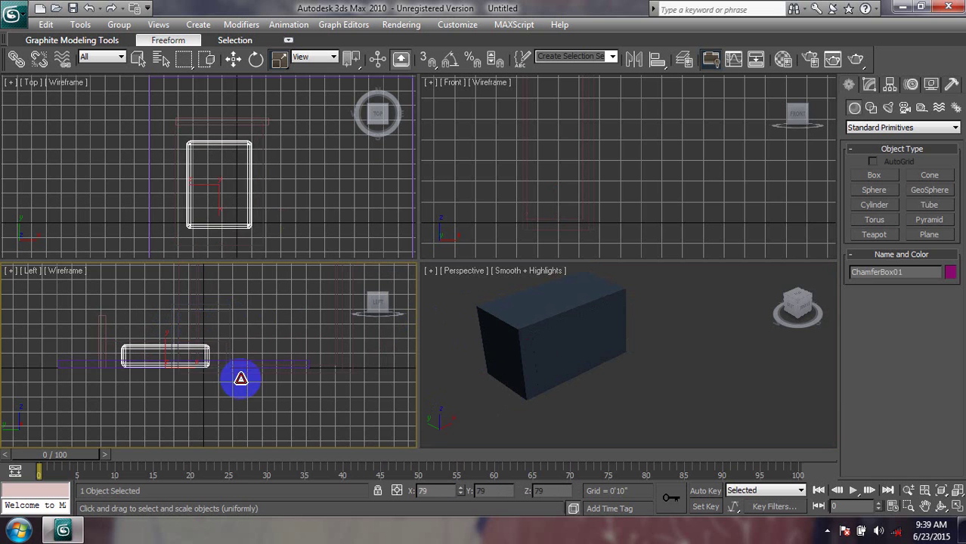
pyautogui.moveTo(200, 360); pyautogui.dragTo(199, 378)
# - Scale the tall dark box unit Box05 down slightly
pyautogui.moveTo(529, 343)
pyautogui.mouseDown(button='middle')
pyautogui.moveTo(672, 342)
pyautogui.moveTo(555, 399)
pyautogui.mouseUp(button='middle')
pyautogui.scroll(2, 565, 383)
pyautogui.scroll(2, 517, 394)
pyautogui.scroll(2, 585, 361)
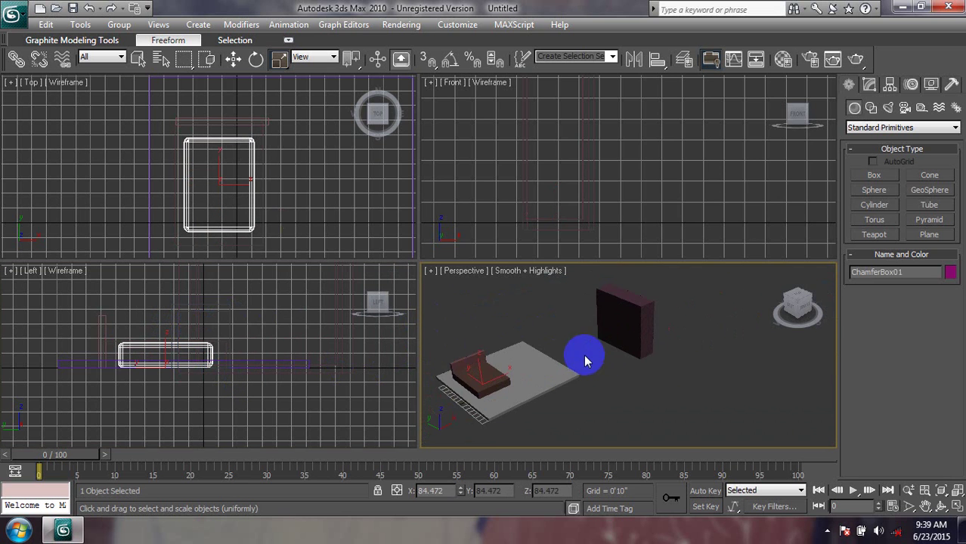
pyautogui.scroll(3, 507, 387)
pyautogui.scroll(-2, 608, 356)
pyautogui.scroll(-1, 608, 360)
pyautogui.moveTo(609, 360); pyautogui.dragTo(624, 385, button='middle')
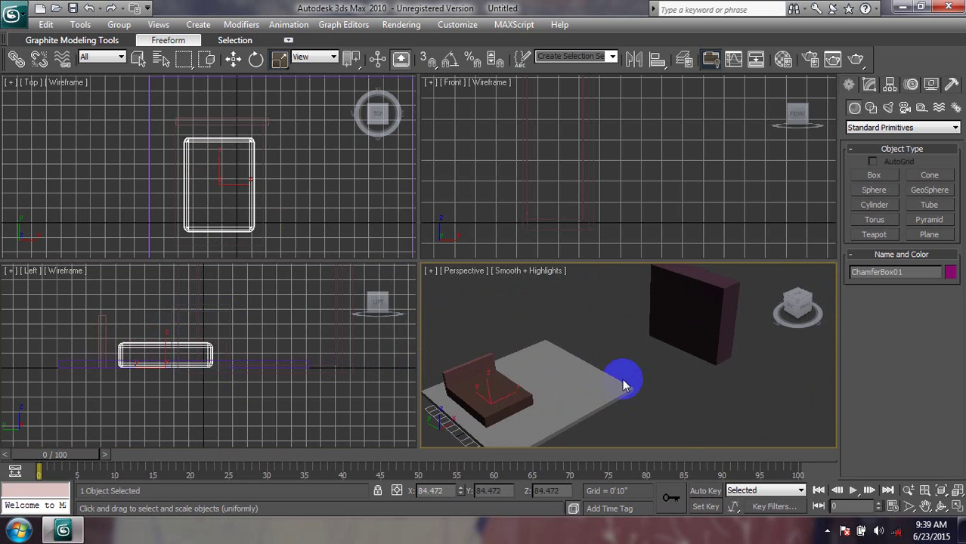
pyautogui.scroll(-2, 624, 382)
pyautogui.click(674, 320)
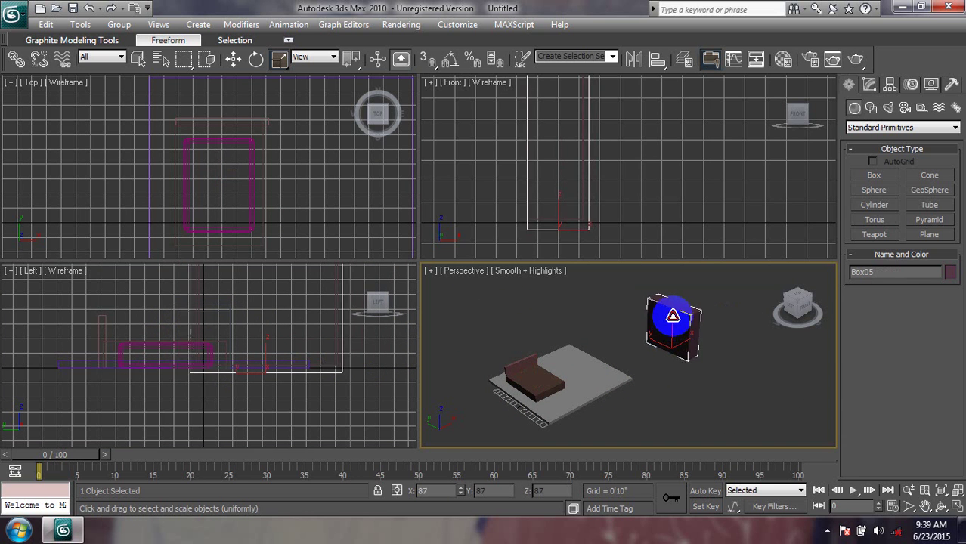
pyautogui.moveTo(673, 316); pyautogui.dragTo(677, 321)
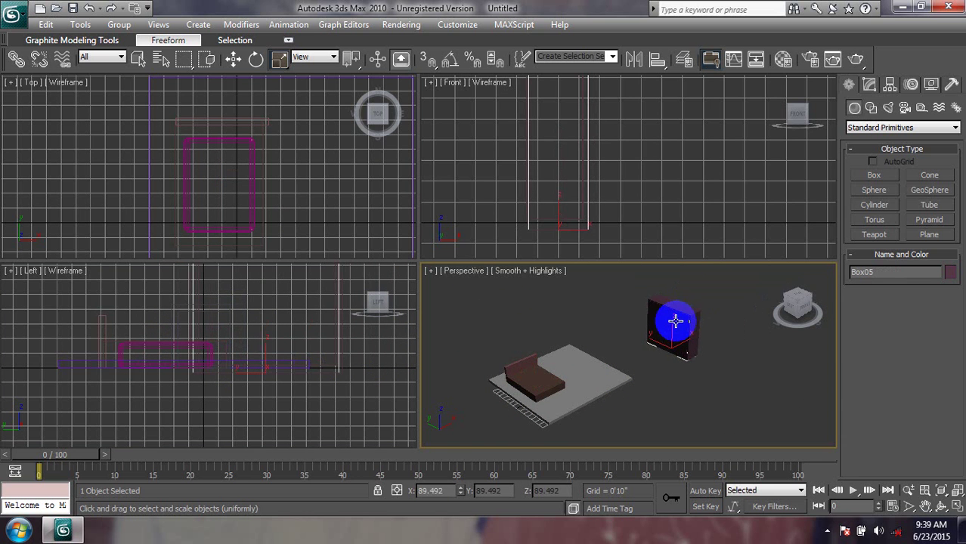
# - Orbit the Perspective view to look down over the bed and headboard
pyautogui.scroll(2, 682, 327)
pyautogui.scroll(2, 678, 323)
pyautogui.scroll(3, 665, 348)
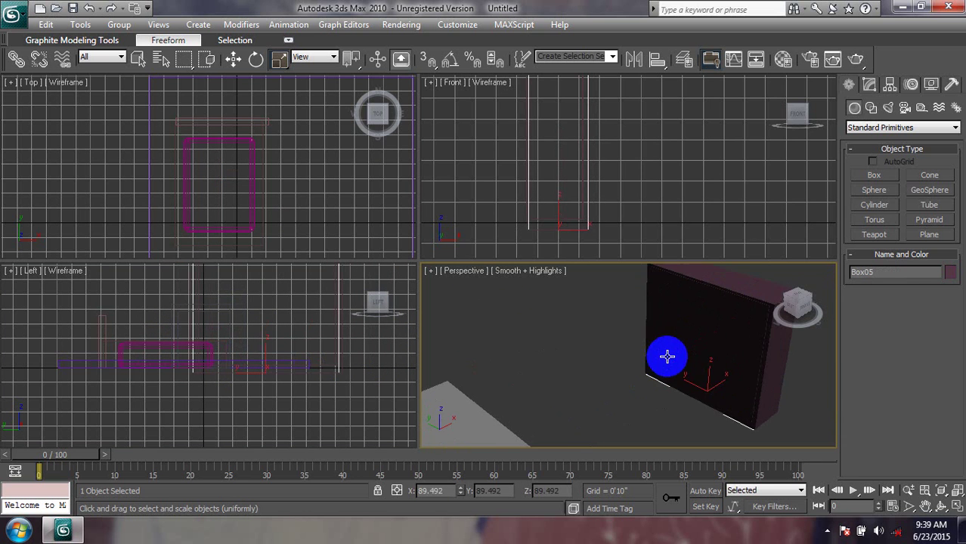
pyautogui.moveTo(664, 351)
pyautogui.mouseDown(button='middle')
pyautogui.moveTo(587, 379)
pyautogui.moveTo(607, 359)
pyautogui.mouseUp(button='middle')
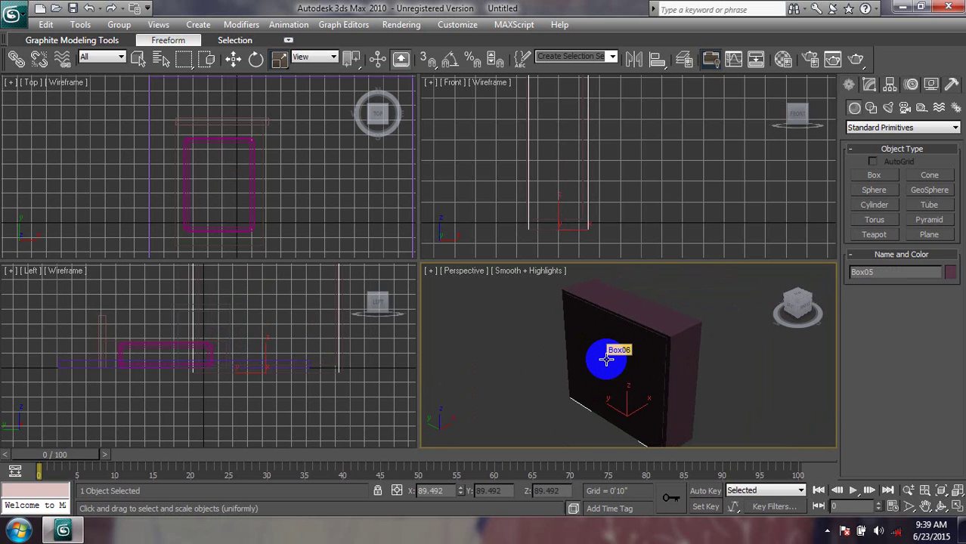
pyautogui.moveTo(606, 359)
pyautogui.keyDown('alt'); pyautogui.mouseDown(button='middle')
pyautogui.moveTo(690, 356)
pyautogui.moveTo(685, 367)
pyautogui.moveTo(578, 404)
pyautogui.moveTo(619, 265)
pyautogui.mouseUp(button='middle'); pyautogui.keyUp('alt')
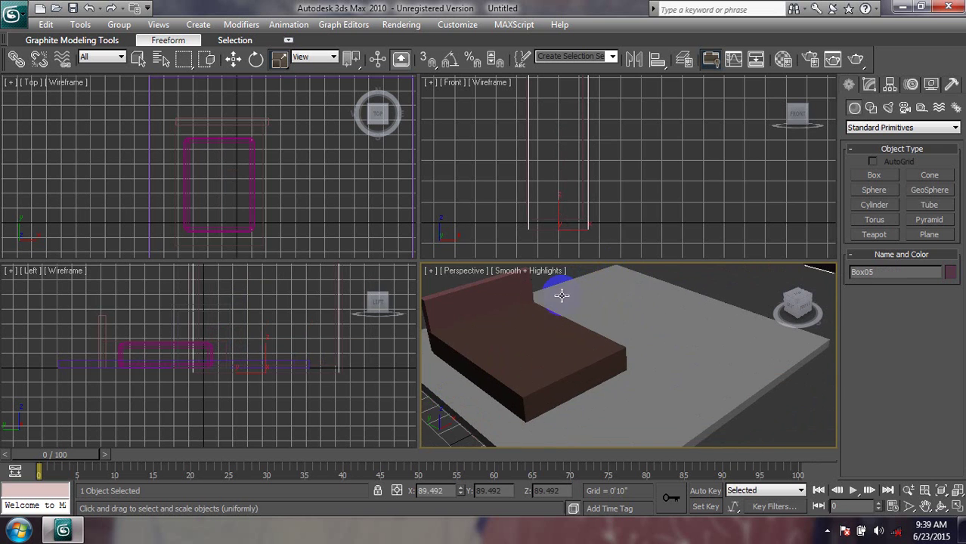
pyautogui.moveTo(562, 295)
pyautogui.keyDown('alt'); pyautogui.mouseDown(button='middle')
pyautogui.moveTo(582, 338)
pyautogui.moveTo(459, 296)
pyautogui.moveTo(571, 339)
pyautogui.moveTo(602, 341)
pyautogui.mouseUp(button='middle'); pyautogui.keyUp('alt')
pyautogui.scroll(-3, 620, 343)
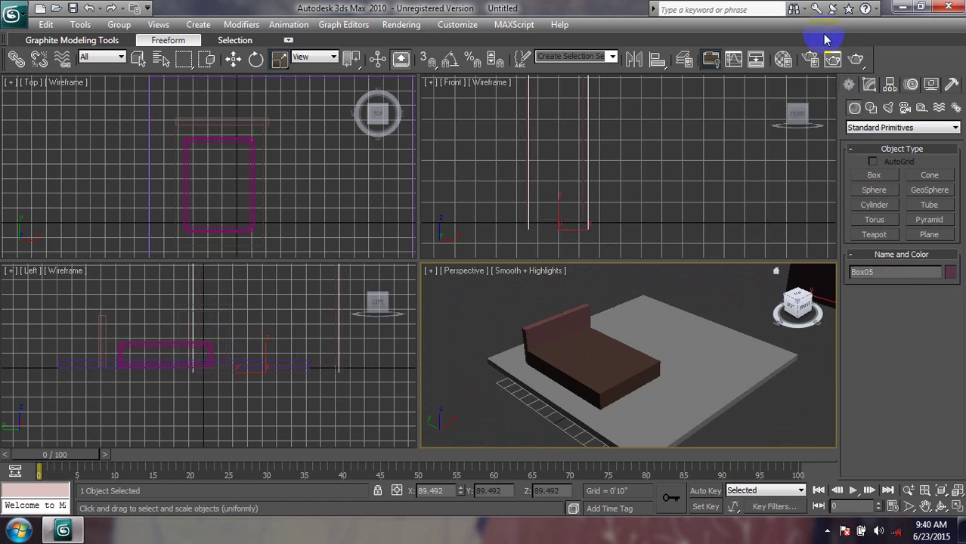
# - Render a test of the Perspective view, then select the bed frame and magenta mattress
pyautogui.click(855, 59)
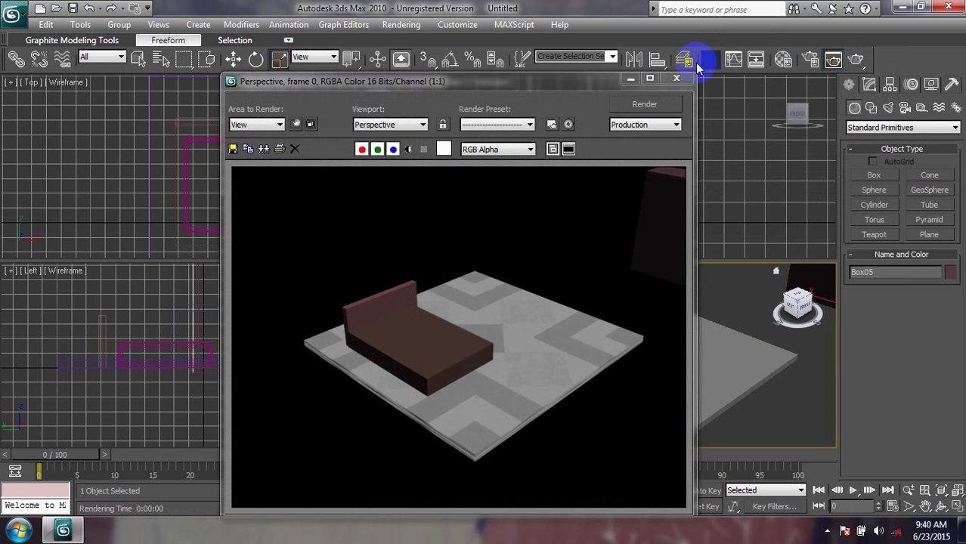
pyautogui.click(676, 81)
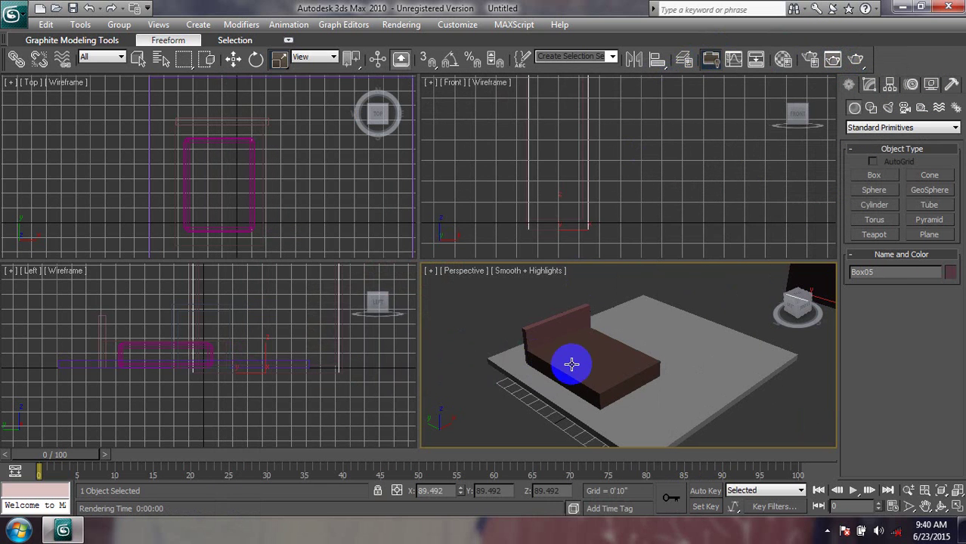
pyautogui.click(605, 369)
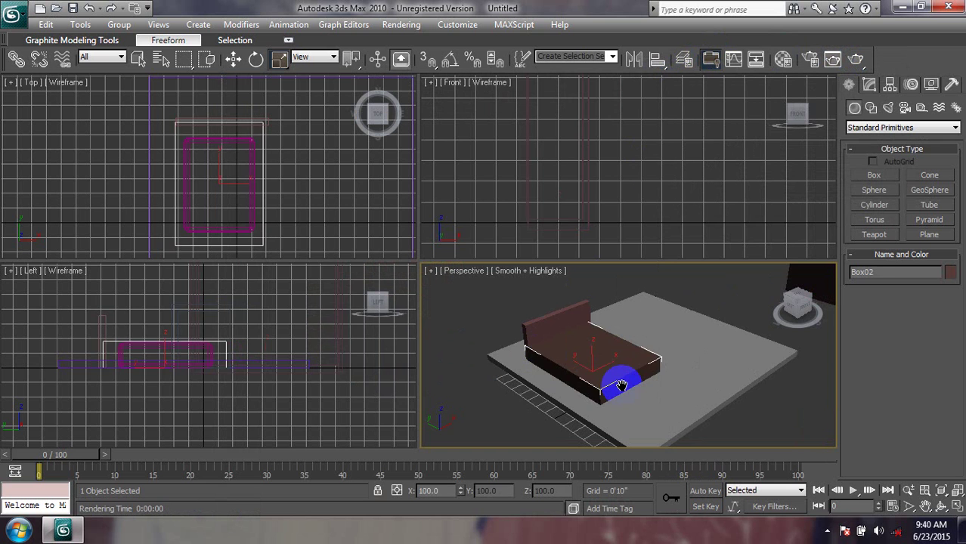
pyautogui.click(618, 382)
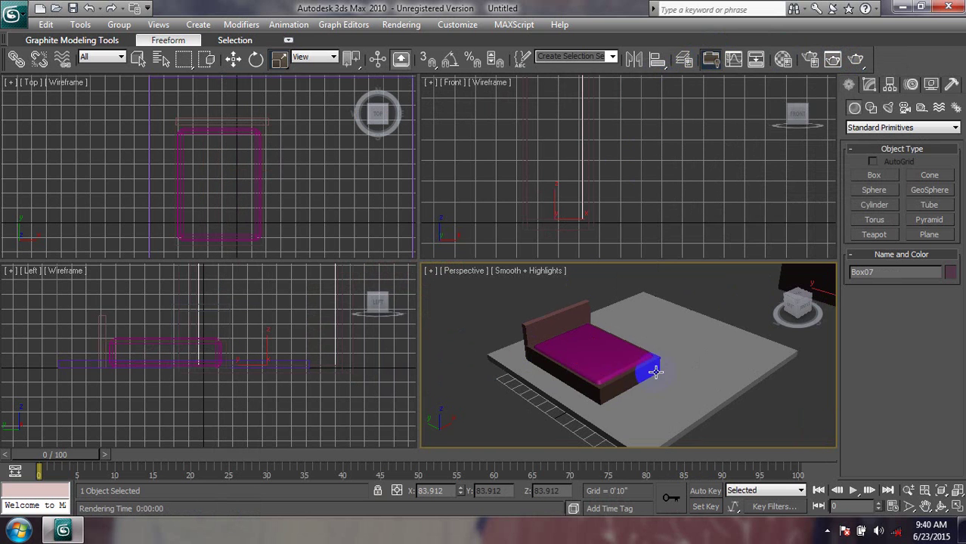
# - Reframe the view on the whole room and open the Create menu
pyautogui.moveTo(656, 371); pyautogui.dragTo(554, 345, button='middle')
pyautogui.scroll(3, 664, 384)
pyautogui.scroll(2, 620, 379)
pyautogui.scroll(-5, 678, 313)
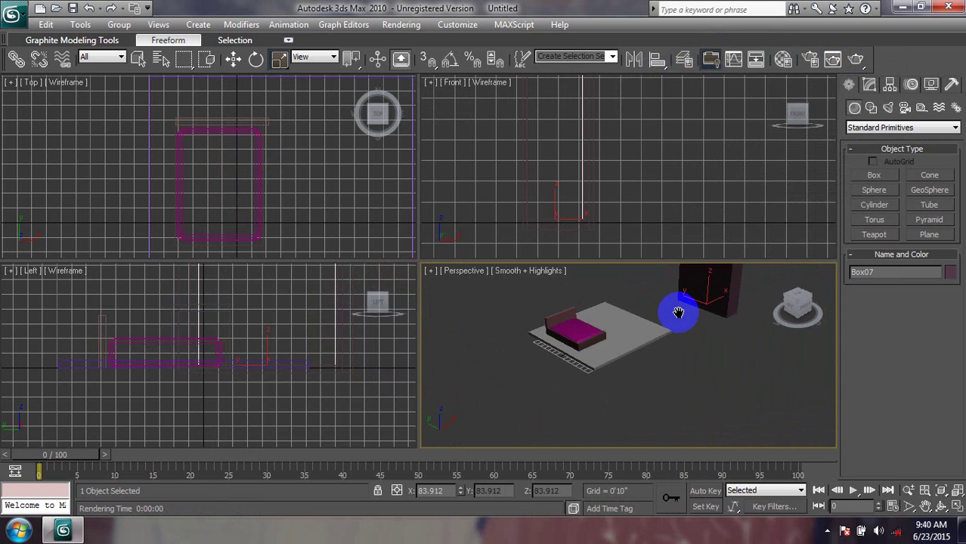
pyautogui.scroll(3, 678, 313)
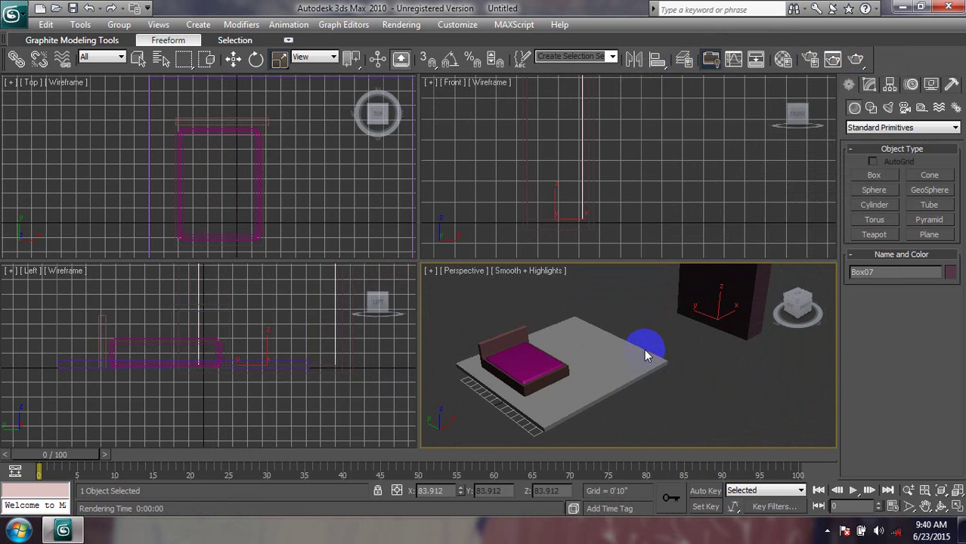
pyautogui.click(198, 25)
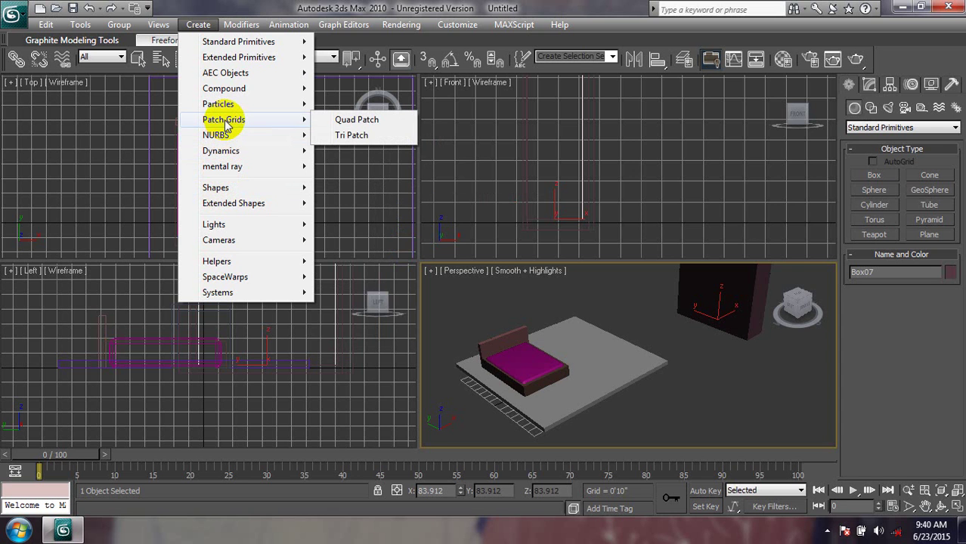
pyautogui.moveTo(219, 104)
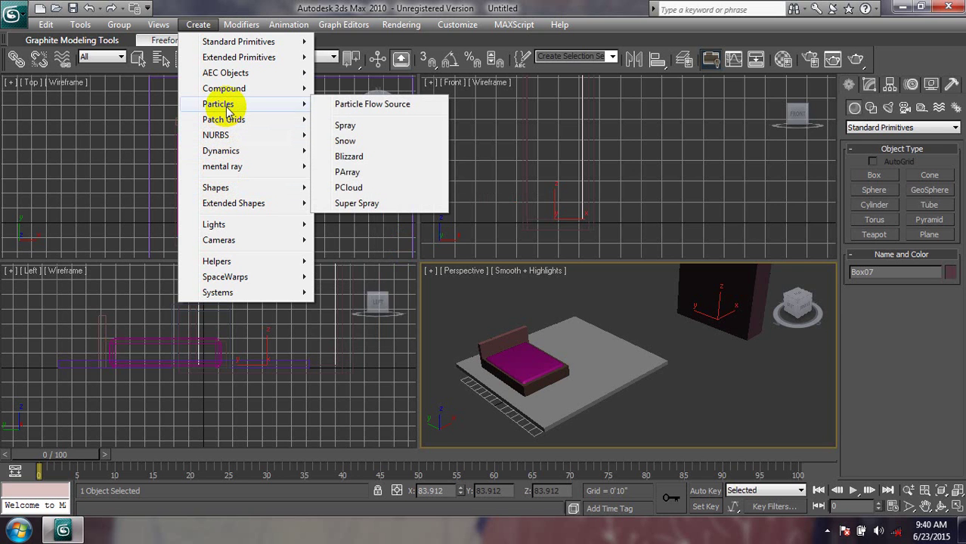
# - Draw two Spray particle emitters on the ground near the bed
pyautogui.click(342, 126)
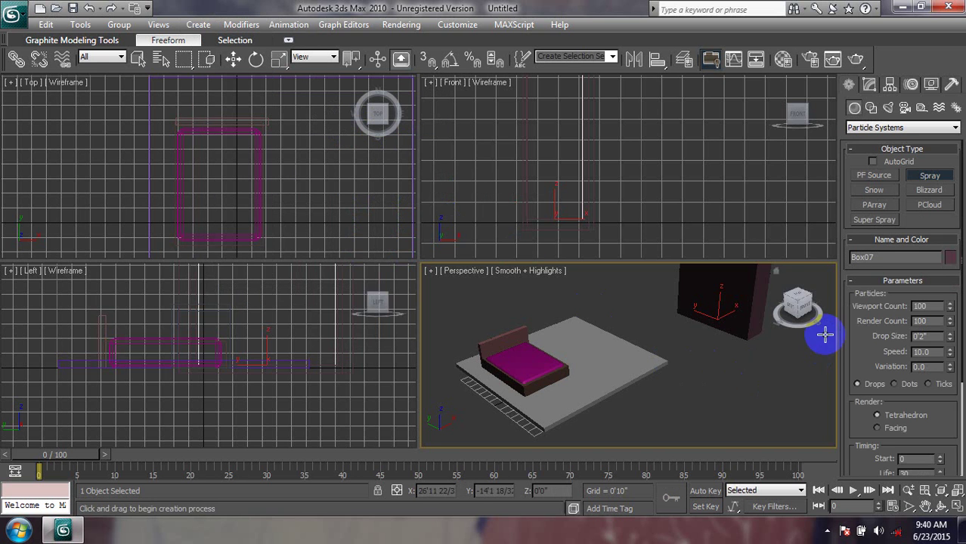
pyautogui.moveTo(744, 373); pyautogui.dragTo(672, 397)
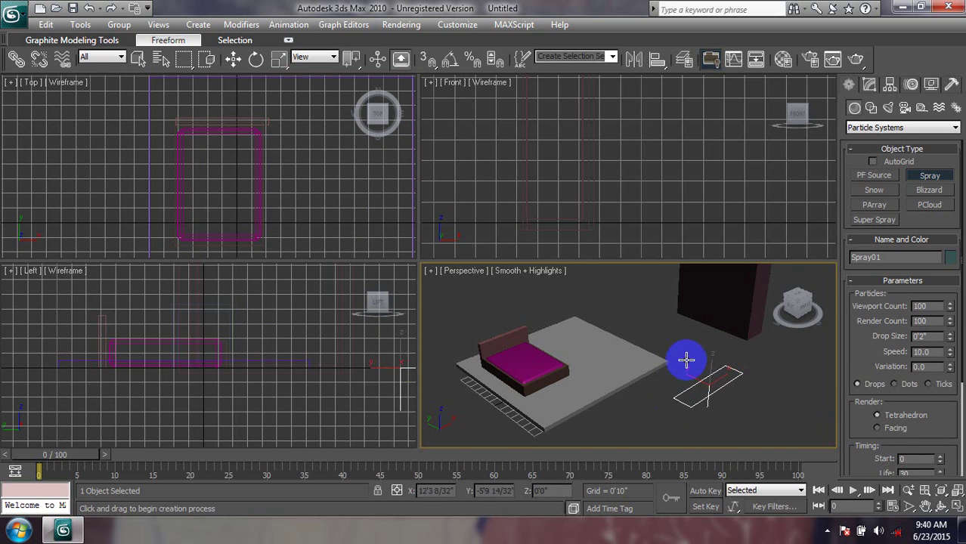
pyautogui.scroll(3, 673, 387)
pyautogui.moveTo(673, 388); pyautogui.dragTo(603, 371, button='middle')
pyautogui.scroll(-2, 603, 371)
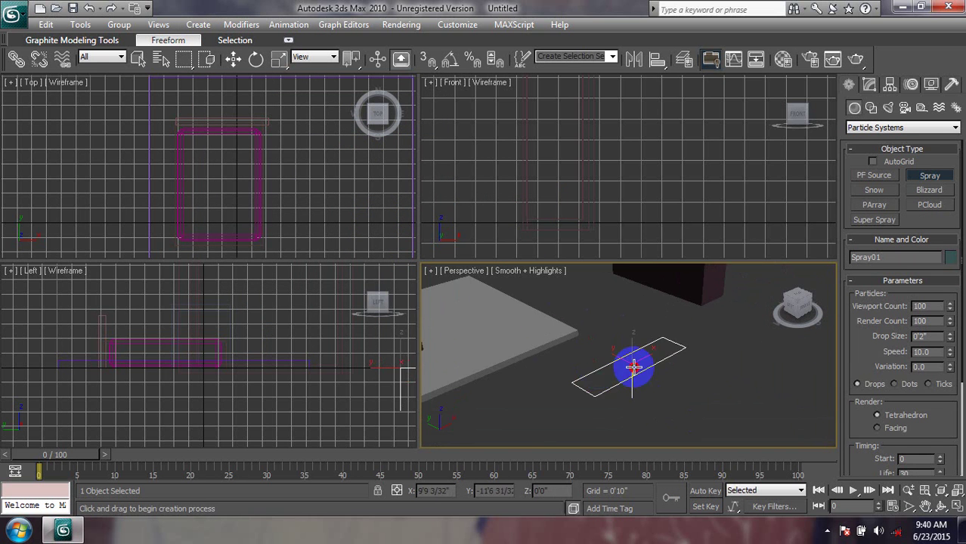
pyautogui.moveTo(649, 364); pyautogui.dragTo(605, 408)
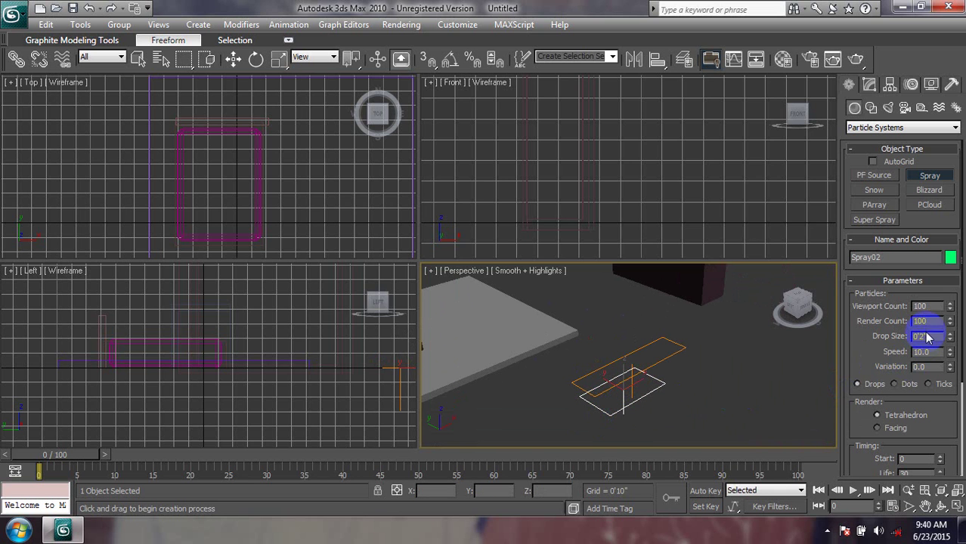
# - Set the Spray viewport count to 146, display as Dots, and variation 0.68
pyautogui.moveTo(951, 307); pyautogui.dragTo(940, 272)
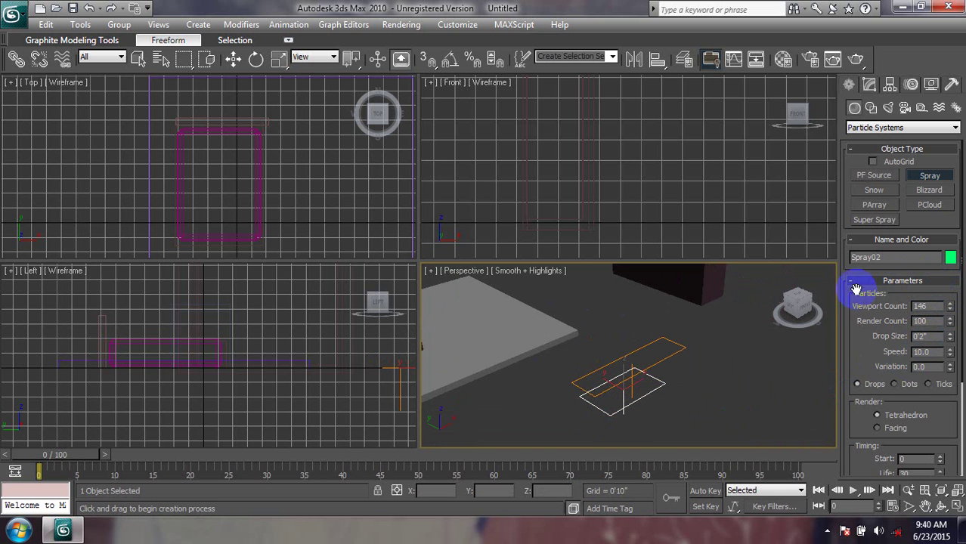
pyautogui.scroll(-4, 877, 295)
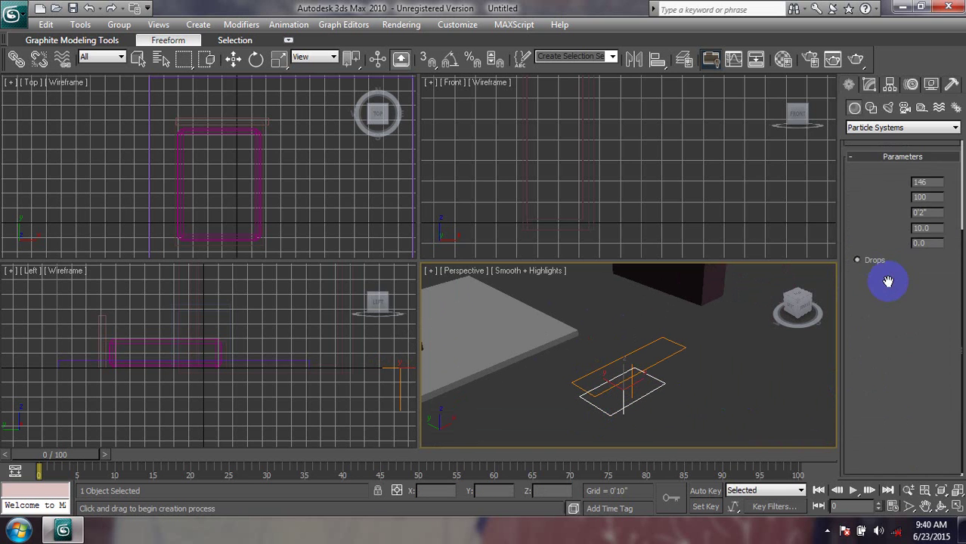
pyautogui.scroll(1, 888, 242)
pyautogui.scroll(1, 890, 226)
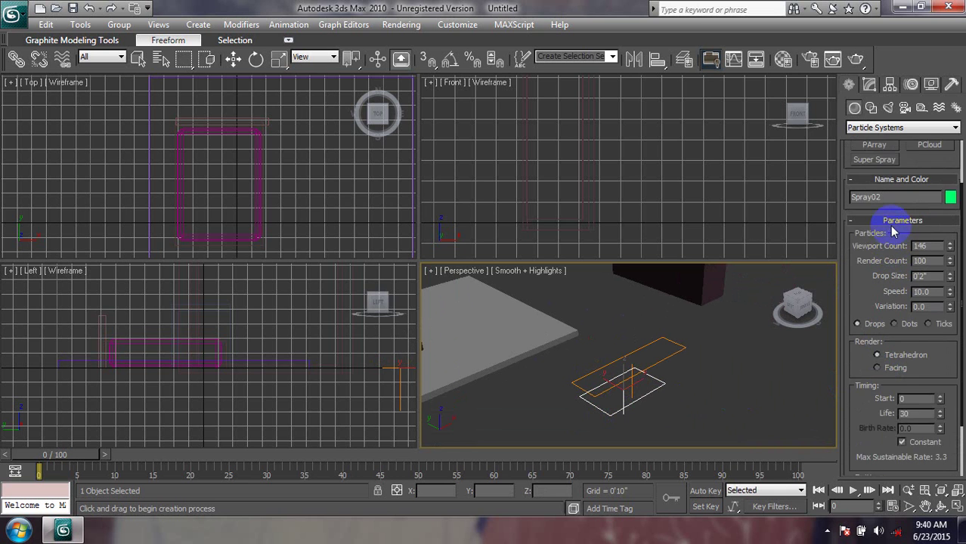
pyautogui.scroll(1, 890, 226)
pyautogui.scroll(1, 891, 227)
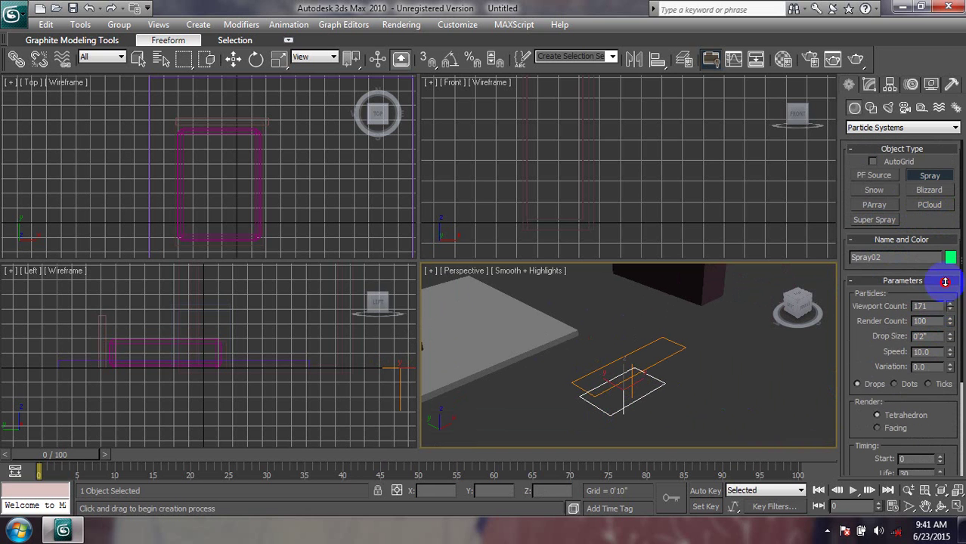
pyautogui.moveTo(949, 304); pyautogui.dragTo(951, 323)
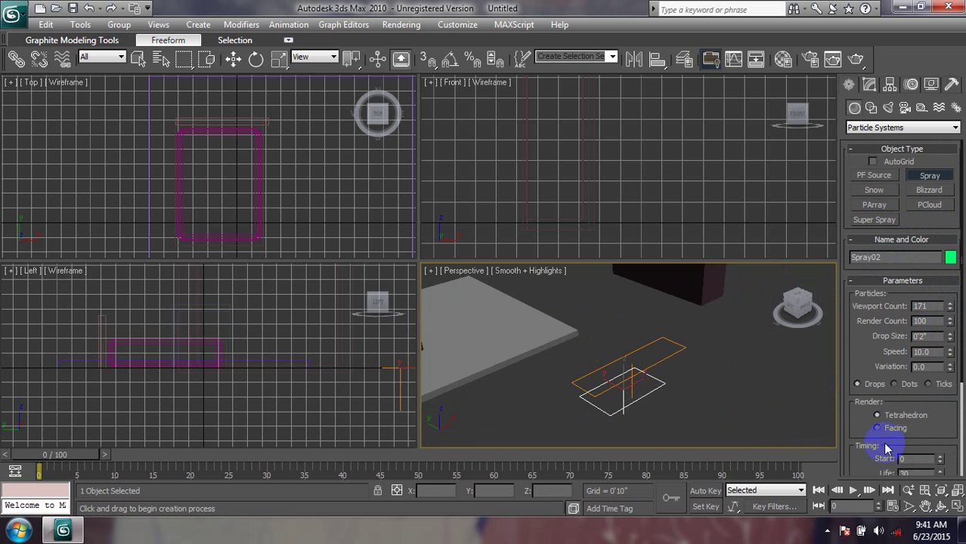
pyautogui.click(895, 385)
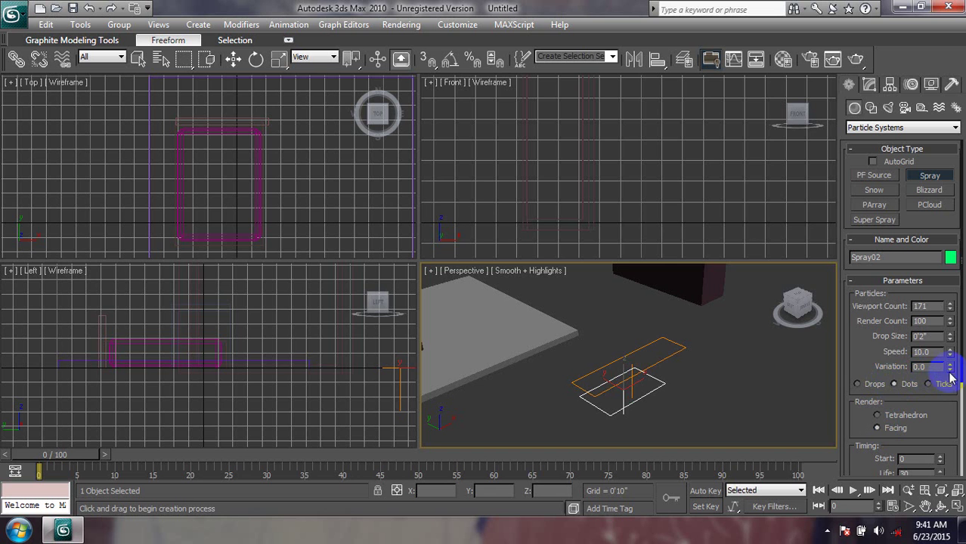
pyautogui.moveTo(951, 369); pyautogui.dragTo(941, 264)
# - Draw a third Spray emitter, then delete all three emitters
pyautogui.moveTo(791, 377); pyautogui.dragTo(743, 356, button='middle')
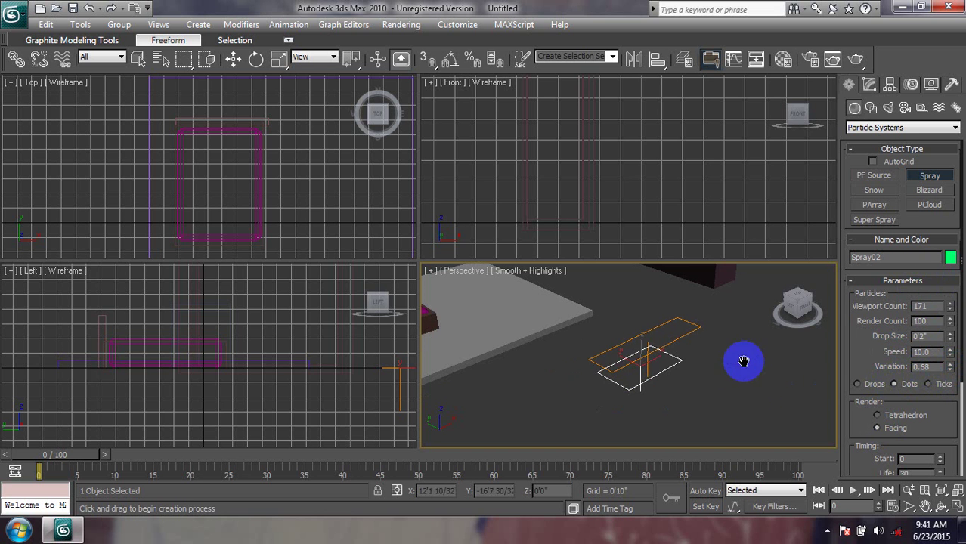
pyautogui.moveTo(754, 341); pyautogui.dragTo(583, 364)
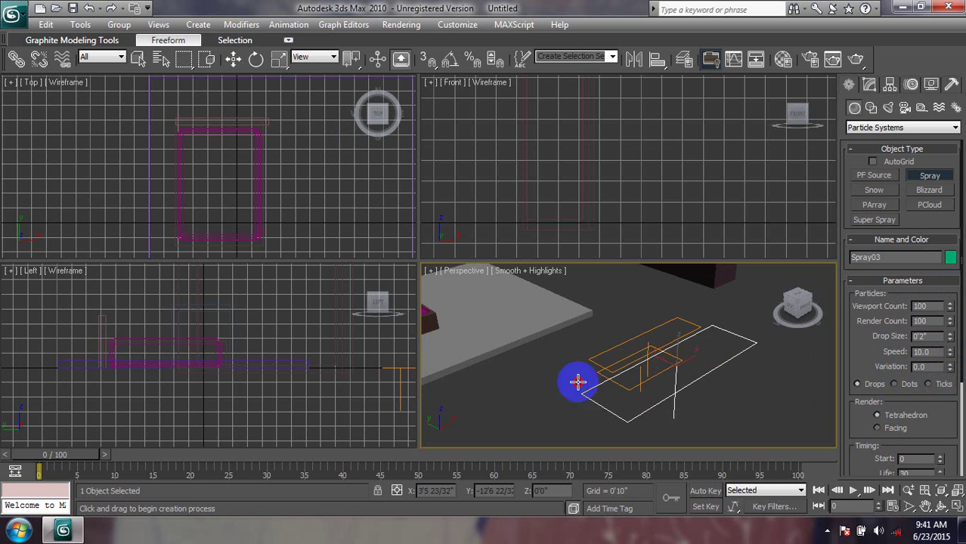
pyautogui.press('r')
pyautogui.moveTo(722, 388); pyautogui.dragTo(624, 326)
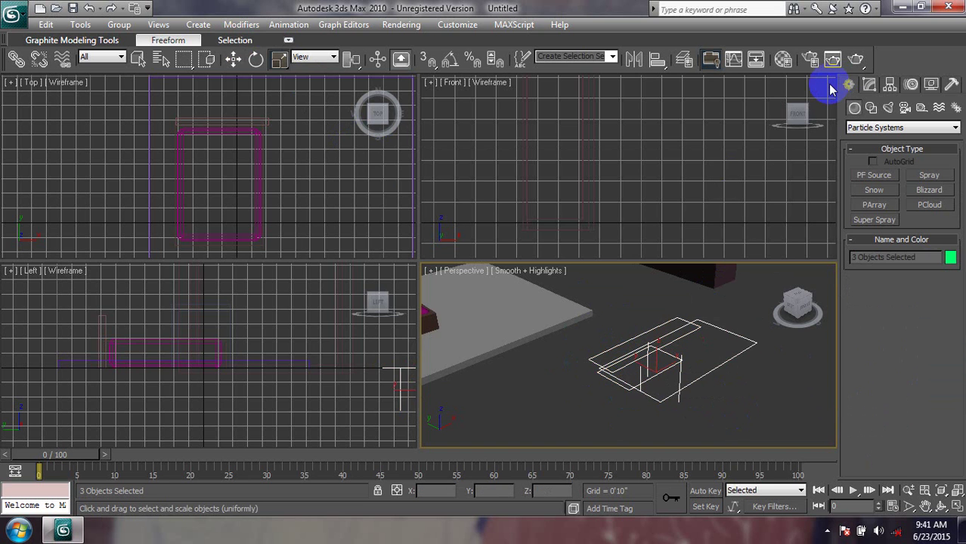
pyautogui.press('Delete')
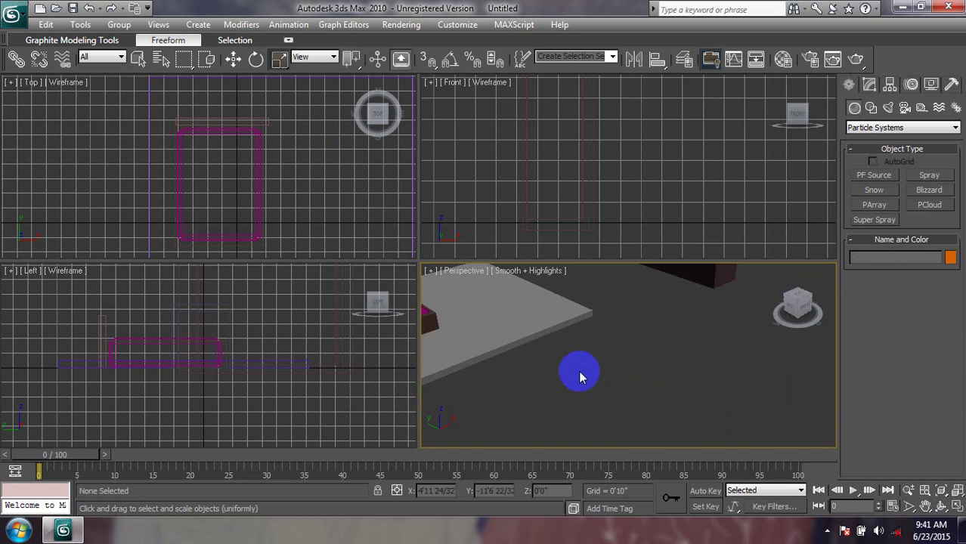
pyautogui.scroll(-5, 511, 354)
# - Undo the last viewport view change and zoom the view out
pyautogui.click(195, 24)
pyautogui.moveTo(158, 25)
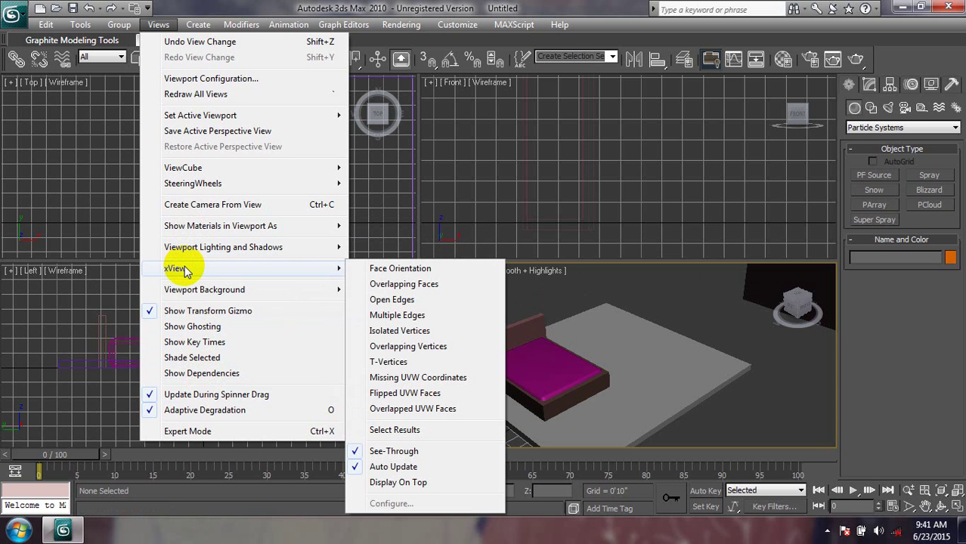
pyautogui.click(189, 43)
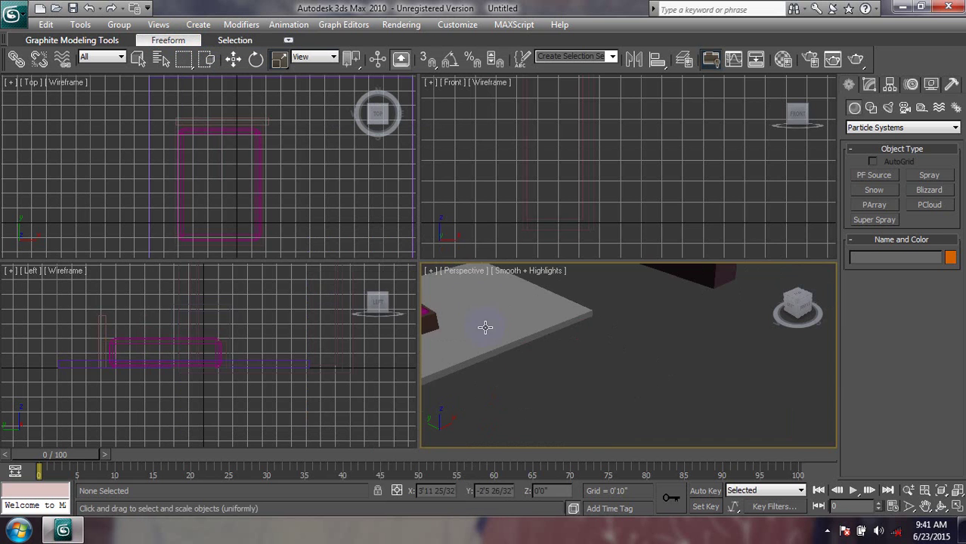
pyautogui.scroll(-5, 529, 348)
pyautogui.scroll(-5, 586, 370)
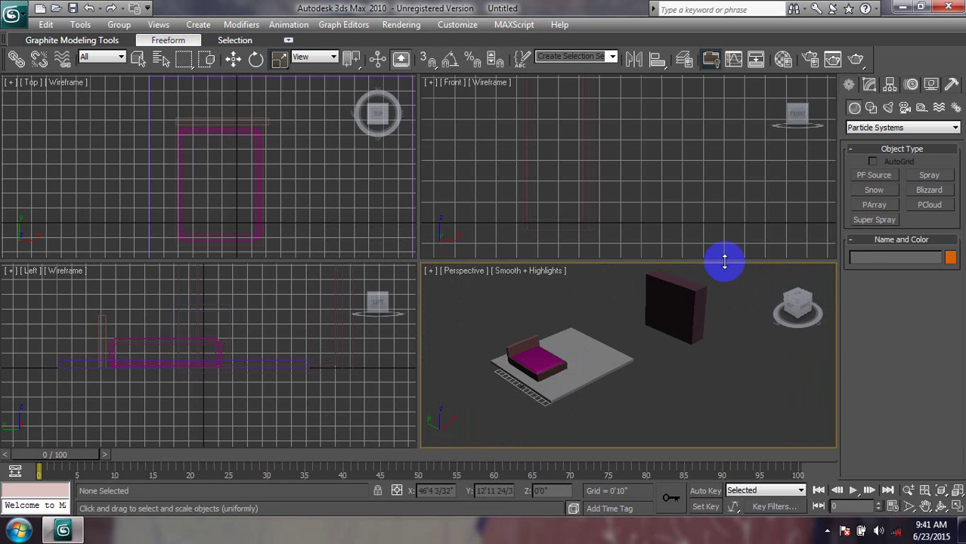
# - Scale the dark box up slightly, then ready it for moving
pyautogui.moveTo(681, 281)
pyautogui.mouseDown()
pyautogui.moveTo(678, 311)
pyautogui.moveTo(665, 304)
pyautogui.moveTo(608, 324)
pyautogui.moveTo(640, 364)
pyautogui.moveTo(637, 410)
pyautogui.moveTo(640, 382)
pyautogui.moveTo(680, 358)
pyautogui.moveTo(598, 375)
pyautogui.moveTo(695, 345)
pyautogui.moveTo(576, 345)
pyautogui.moveTo(703, 334)
pyautogui.moveTo(654, 326)
pyautogui.moveTo(690, 403)
pyautogui.moveTo(670, 301)
pyautogui.moveTo(675, 362)
pyautogui.moveTo(673, 330)
pyautogui.mouseUp()
pyautogui.click(280, 60)
pyautogui.click(232, 59)
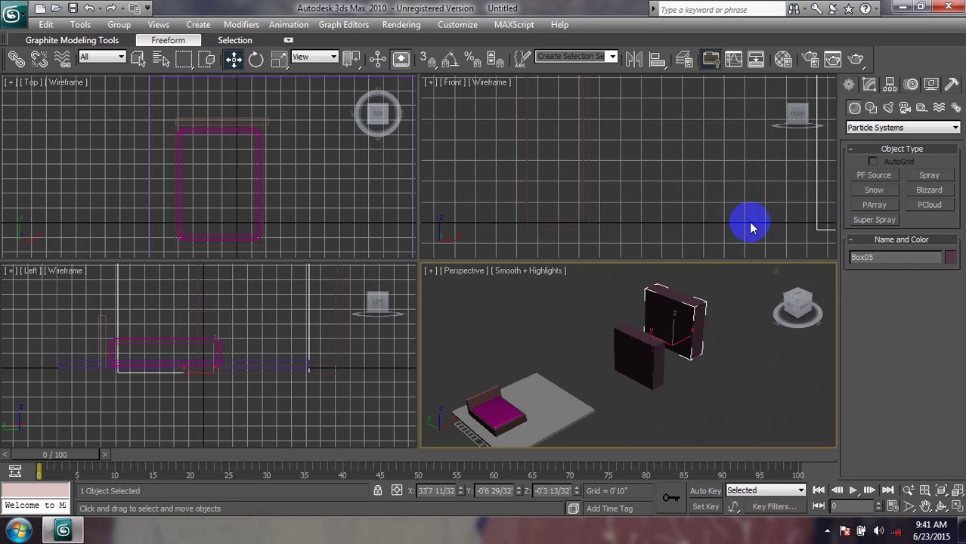
# - Show the Command Panel's Display settings and bring up the Views menu
pyautogui.click(948, 85)
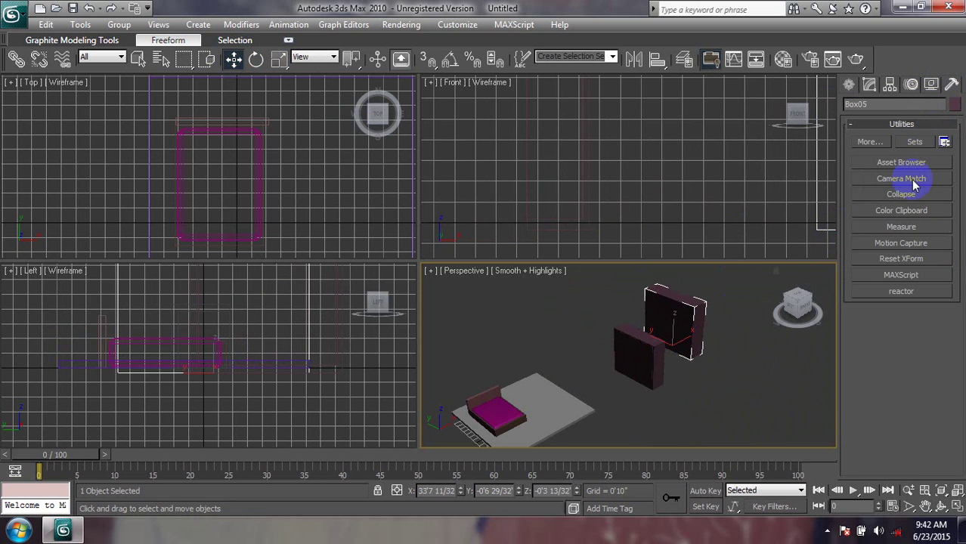
pyautogui.click(930, 85)
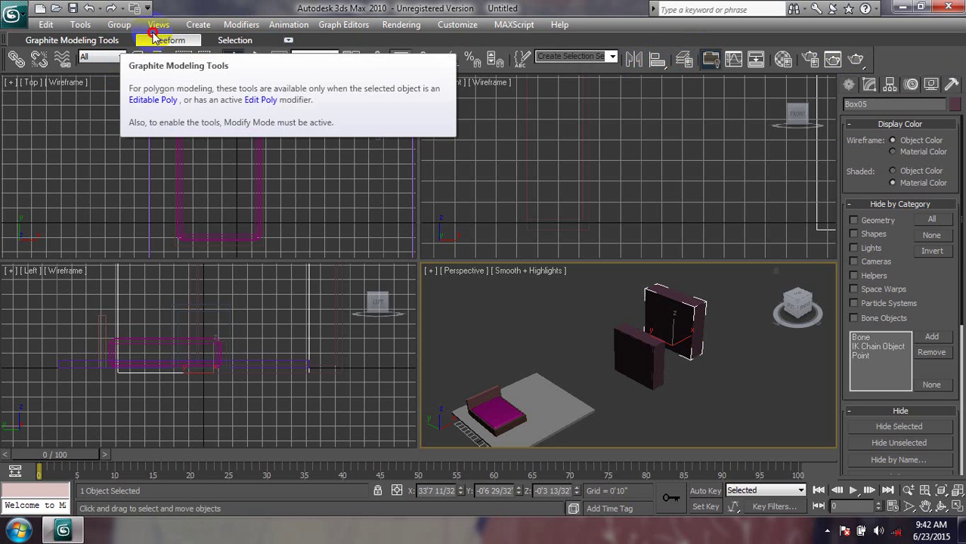
pyautogui.click(159, 27)
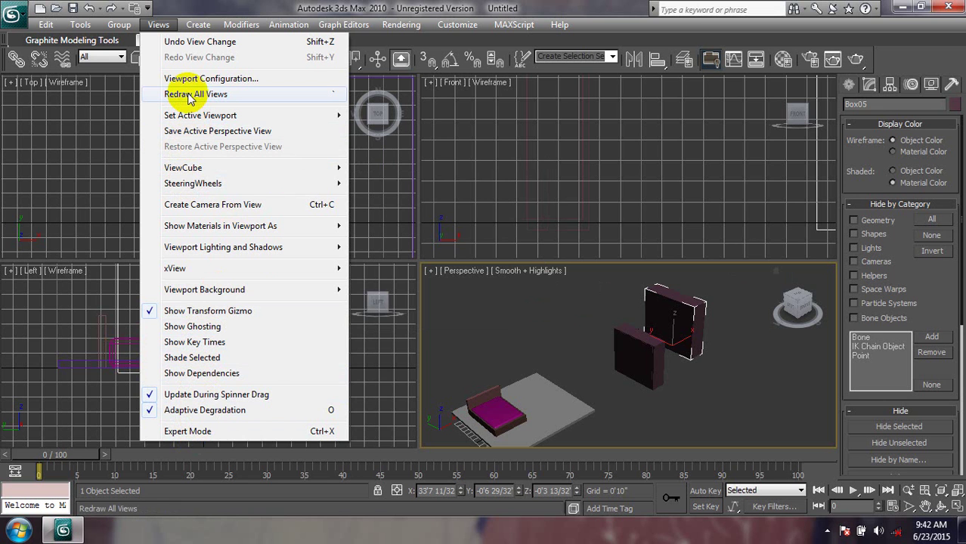
# - Undo the view change and nudge the second dark box Box05 to a new spot beside the first
pyautogui.click(203, 42)
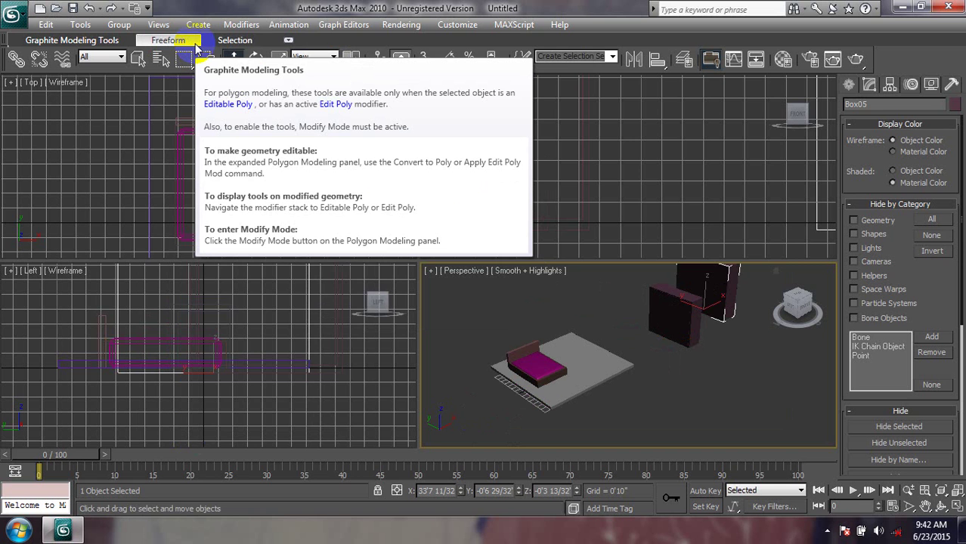
pyautogui.click(233, 59)
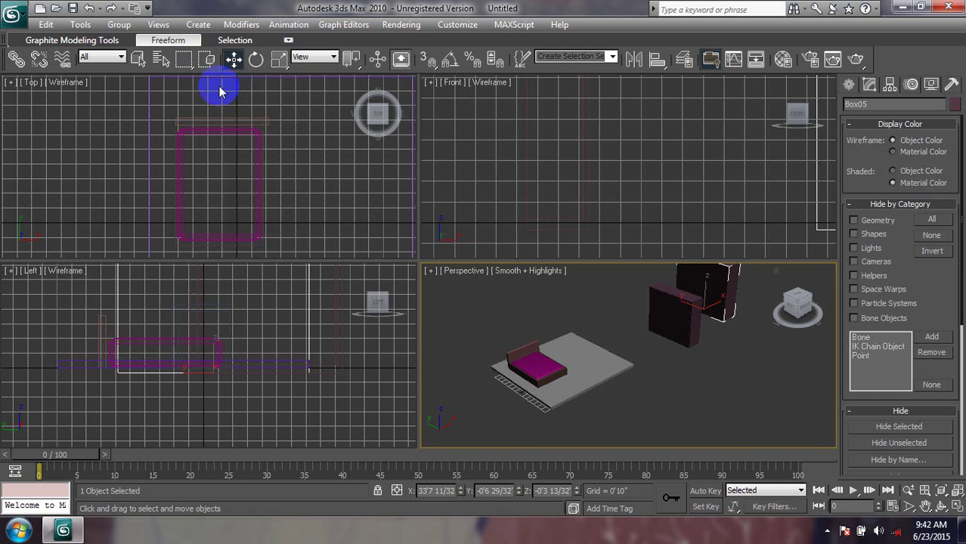
pyautogui.moveTo(705, 378); pyautogui.dragTo(529, 320, button='middle')
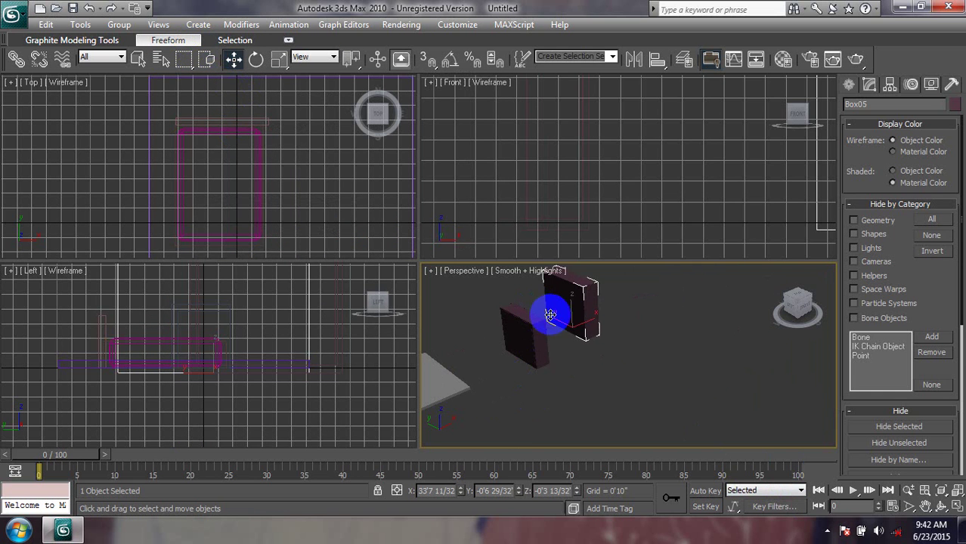
pyautogui.moveTo(571, 317); pyautogui.dragTo(565, 321)
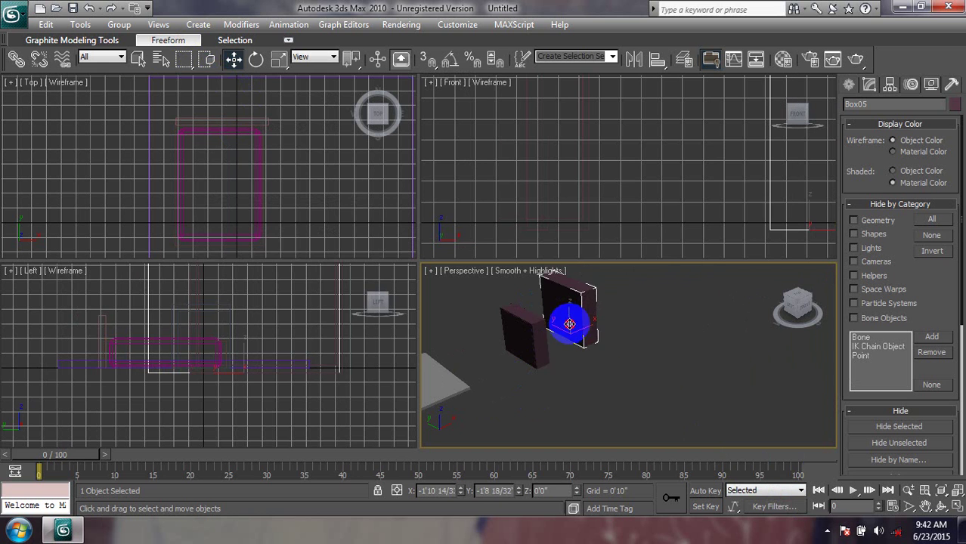
pyautogui.moveTo(541, 374); pyautogui.dragTo(720, 372, button='middle')
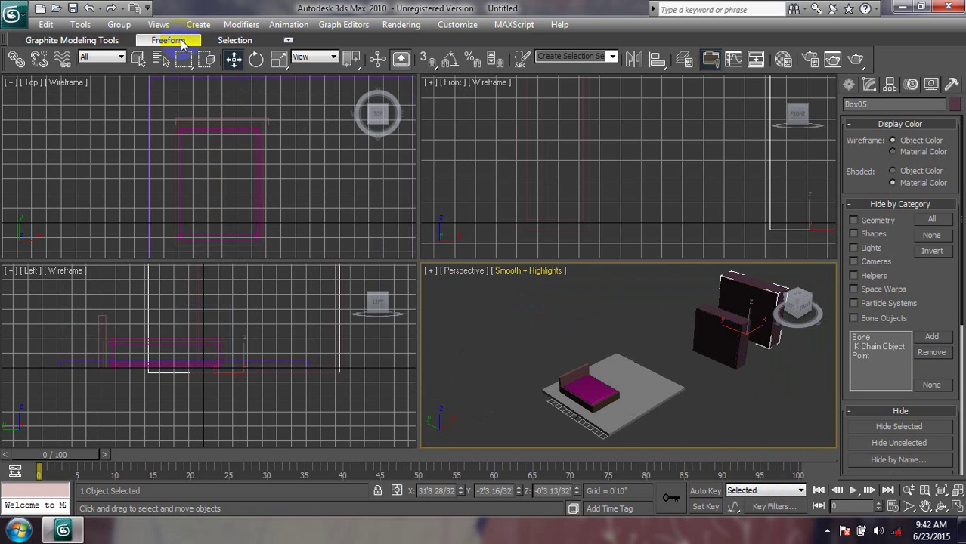
# - Open and close Viewport Configuration, dismissing the viewport background options
pyautogui.click(158, 25)
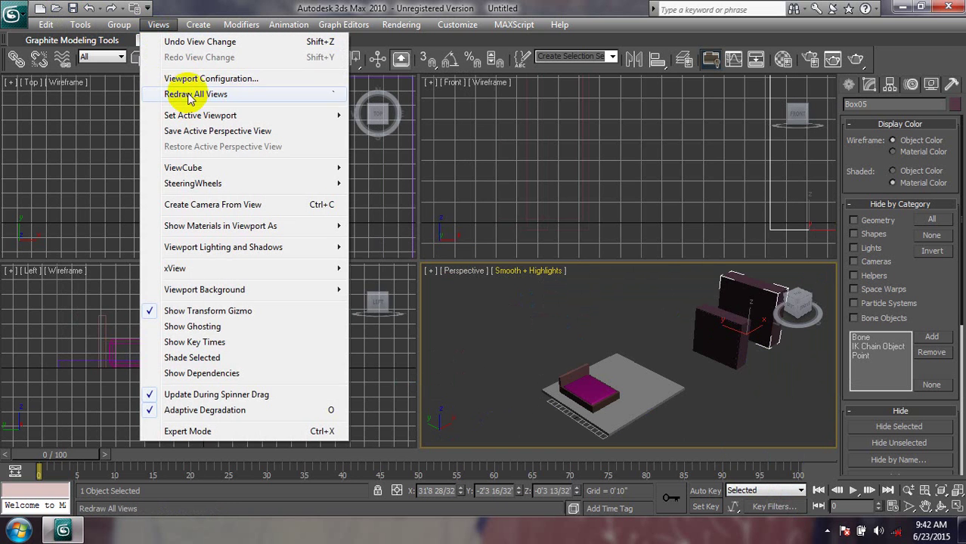
pyautogui.click(197, 81)
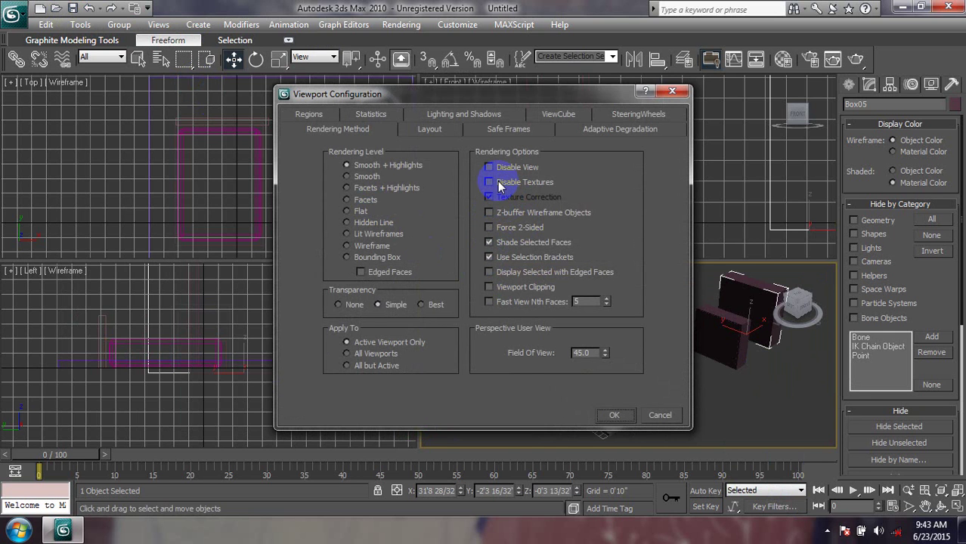
pyautogui.click(614, 416)
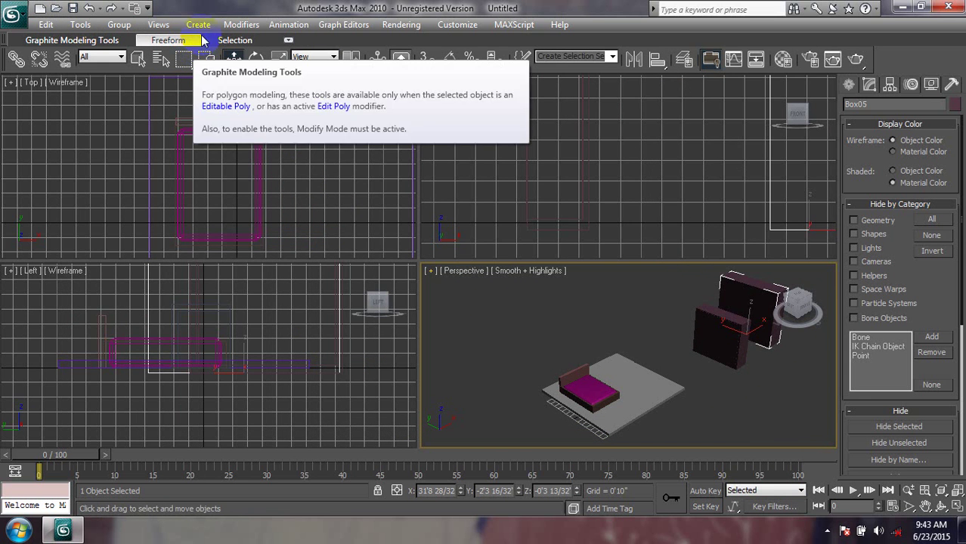
pyautogui.click(156, 24)
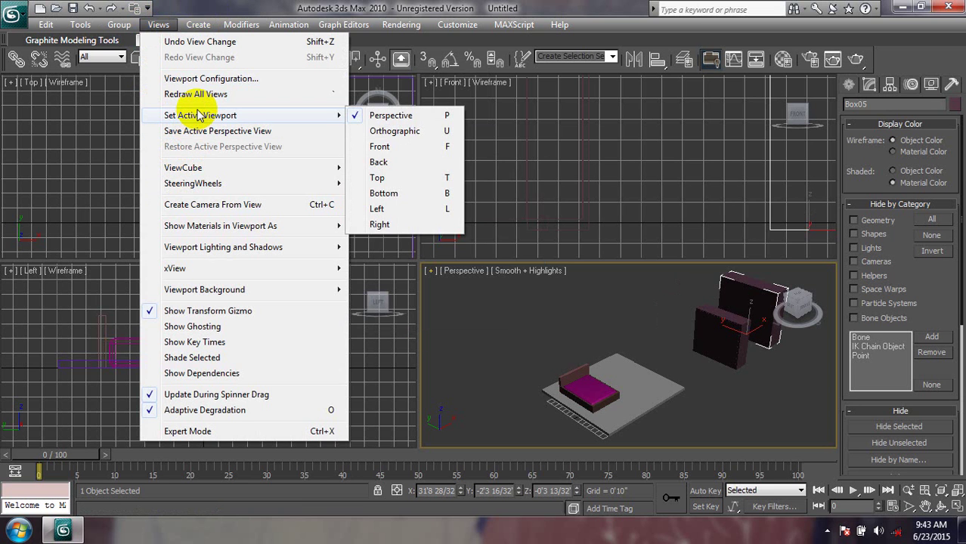
pyautogui.moveTo(226, 289)
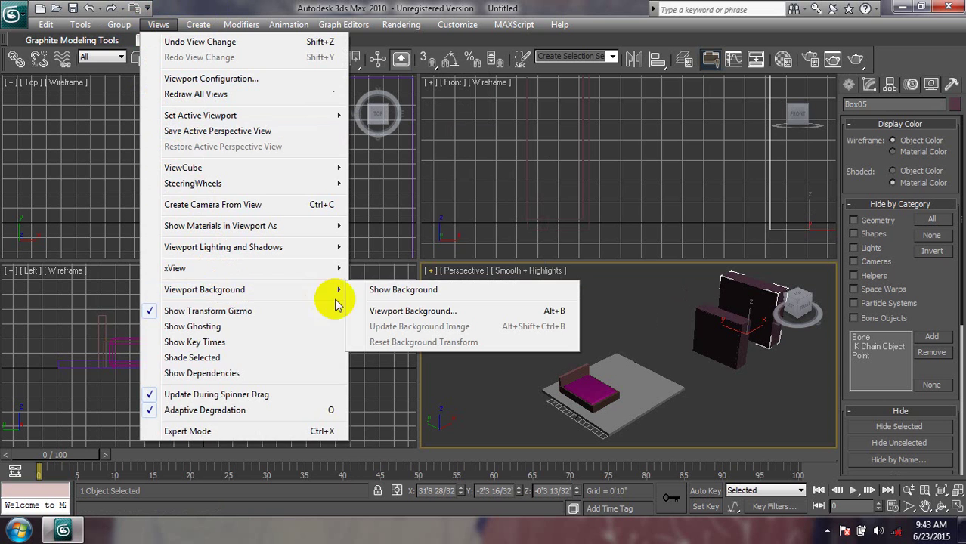
pyautogui.click(390, 290)
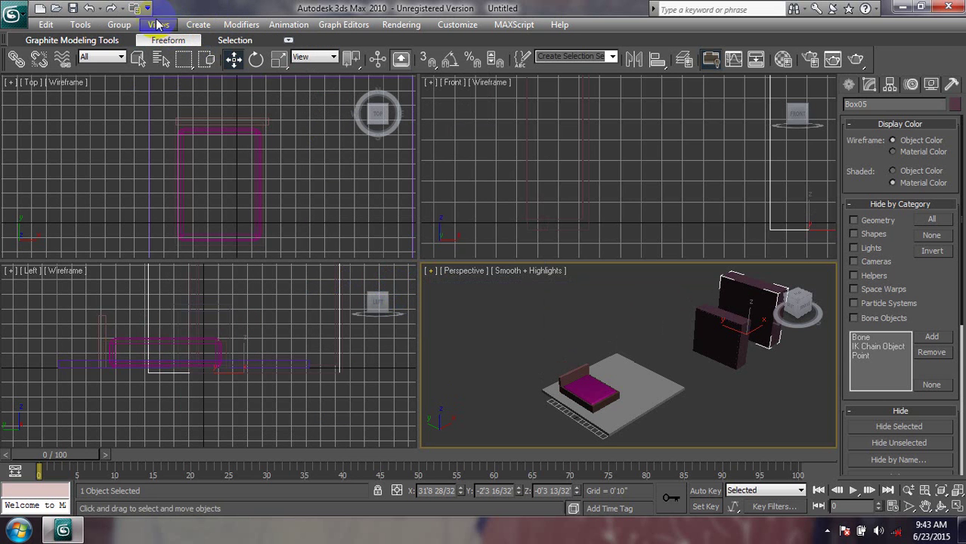
pyautogui.click(158, 25)
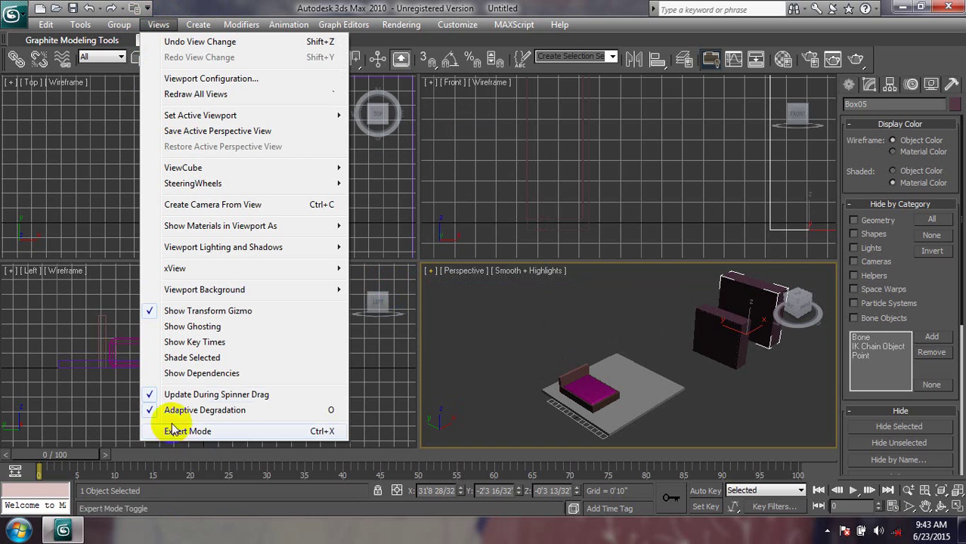
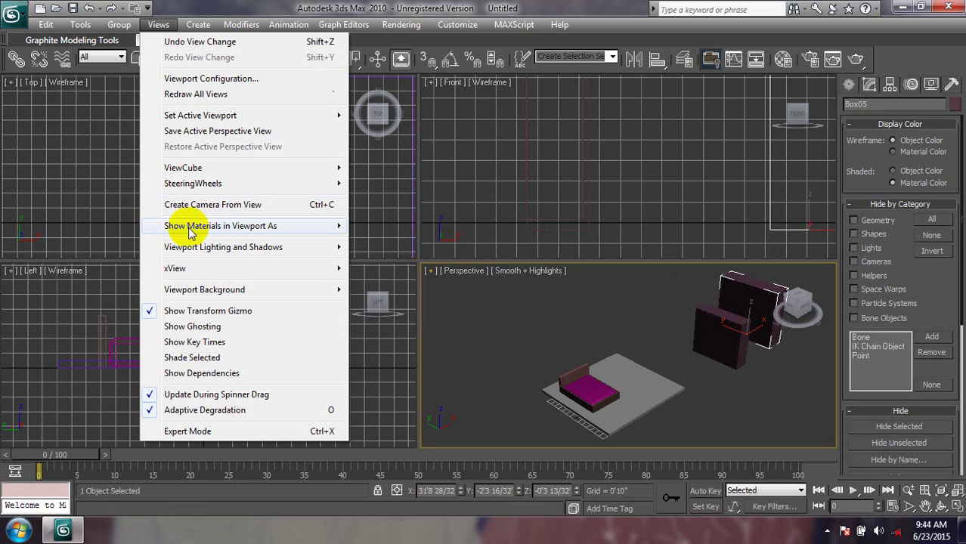
# - Deselect Box05 in the Front viewport, browse the Graph Editors menu, then open the Customize menu
pyautogui.click(443, 250)
pyautogui.click(438, 205)
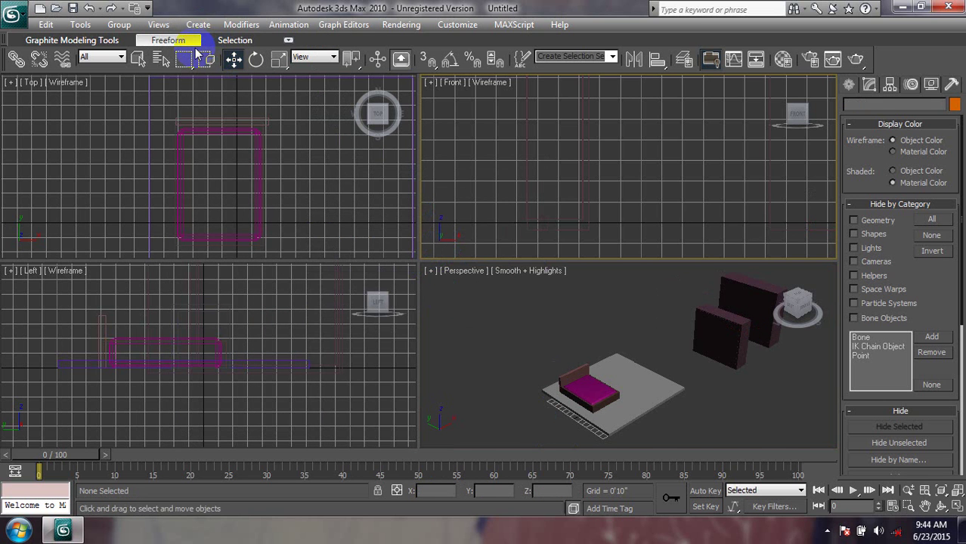
pyautogui.click(231, 29)
pyautogui.click(296, 30)
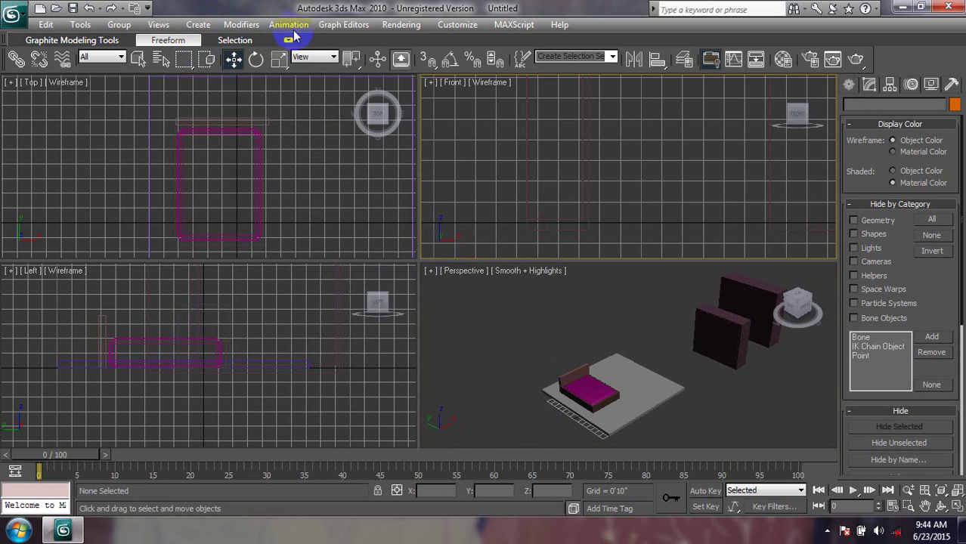
pyautogui.click(345, 26)
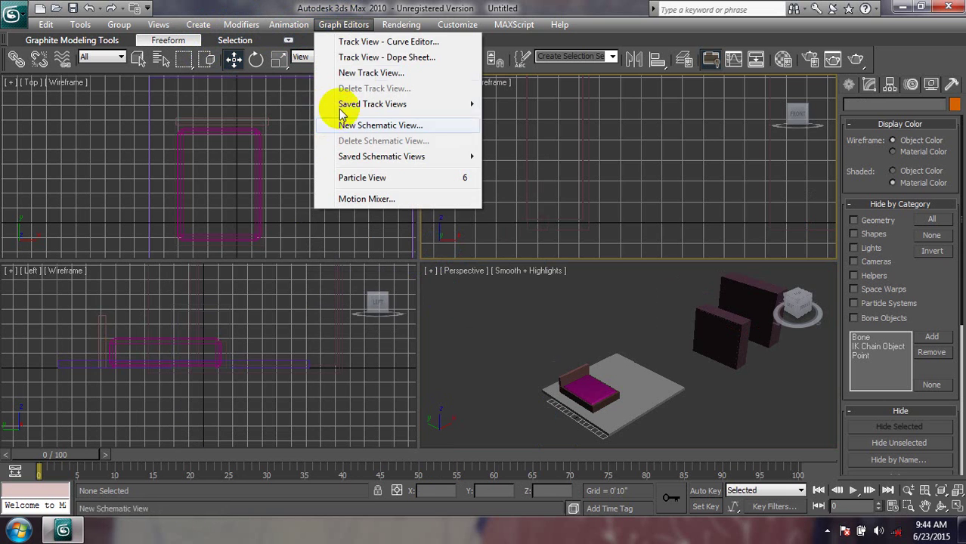
pyautogui.click(627, 198)
pyautogui.click(468, 25)
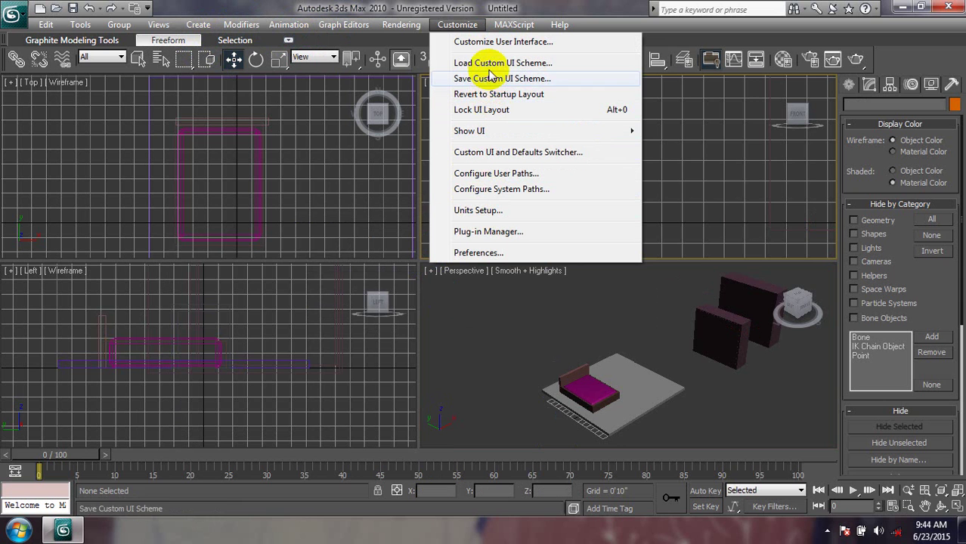
# - Open the Plug-in Manager, scroll through its loaded and deferred plug-ins, and close it
pyautogui.click(488, 231)
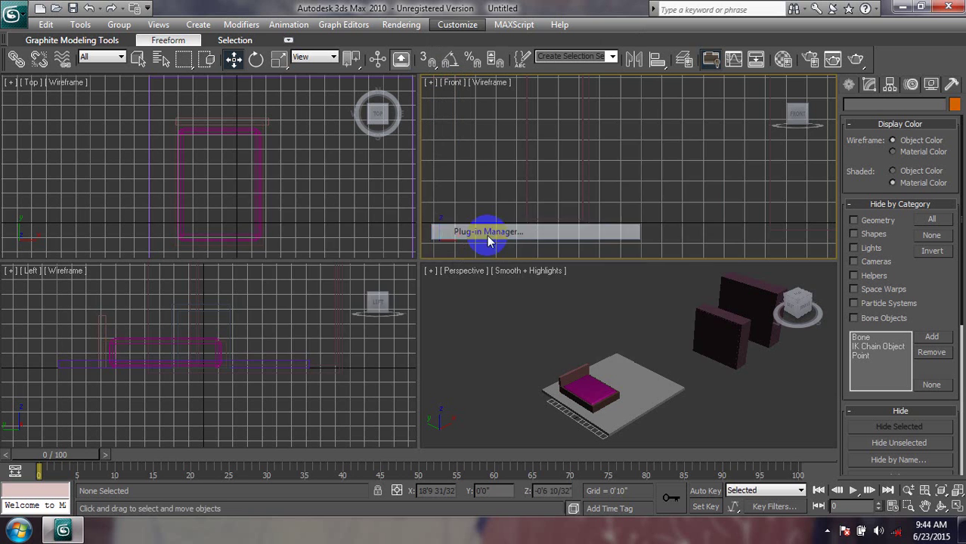
pyautogui.scroll(-3, 468, 267)
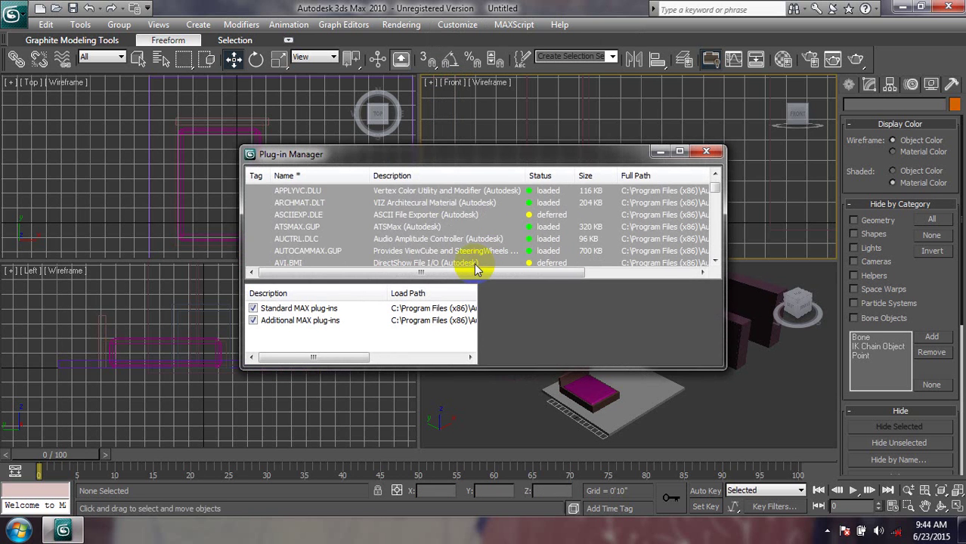
pyautogui.scroll(-3, 467, 267)
pyautogui.scroll(-3, 467, 267)
pyautogui.scroll(-3, 453, 246)
pyautogui.scroll(-3, 438, 223)
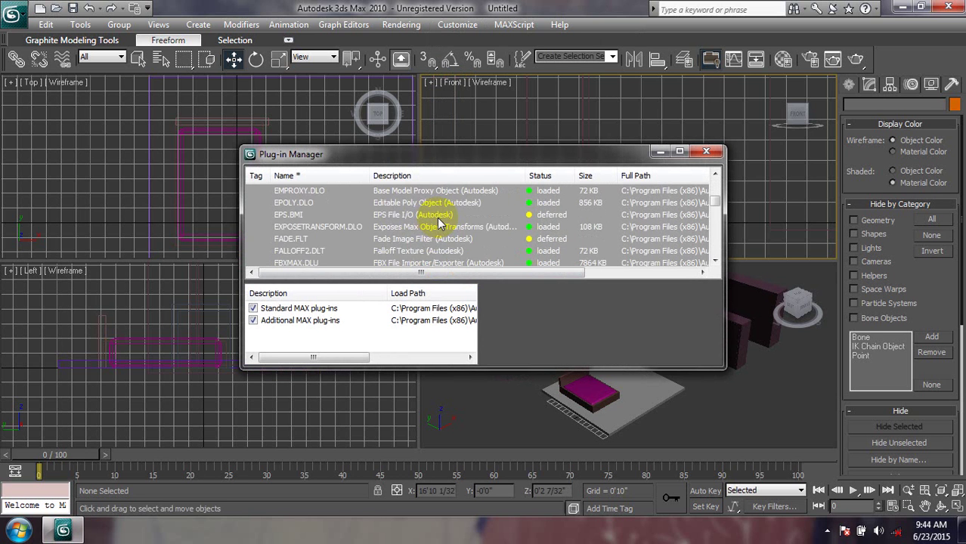
pyautogui.scroll(-3, 434, 219)
pyautogui.scroll(-3, 435, 219)
pyautogui.scroll(-3, 432, 226)
pyautogui.scroll(-3, 431, 226)
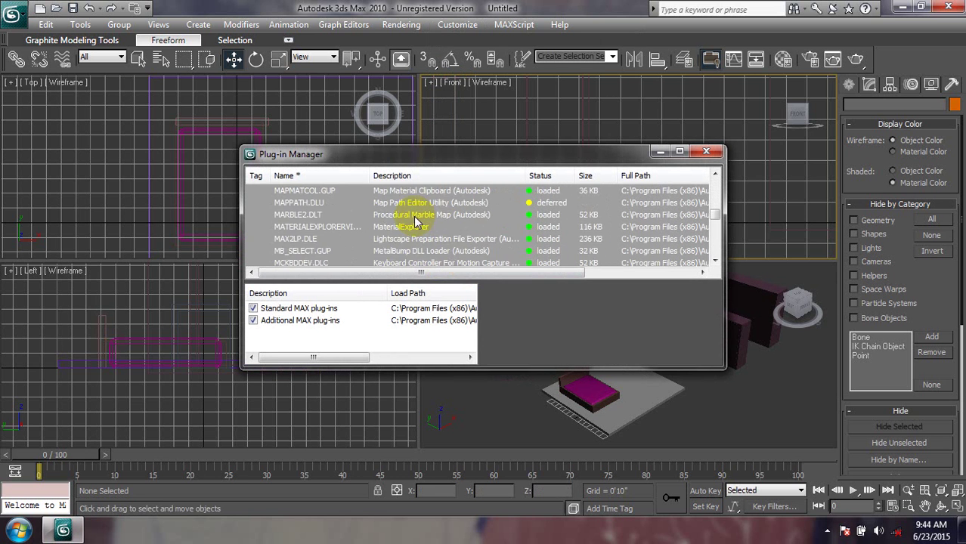
pyautogui.scroll(-3, 423, 227)
pyautogui.scroll(-3, 416, 227)
pyautogui.scroll(-3, 408, 228)
pyautogui.scroll(-3, 408, 229)
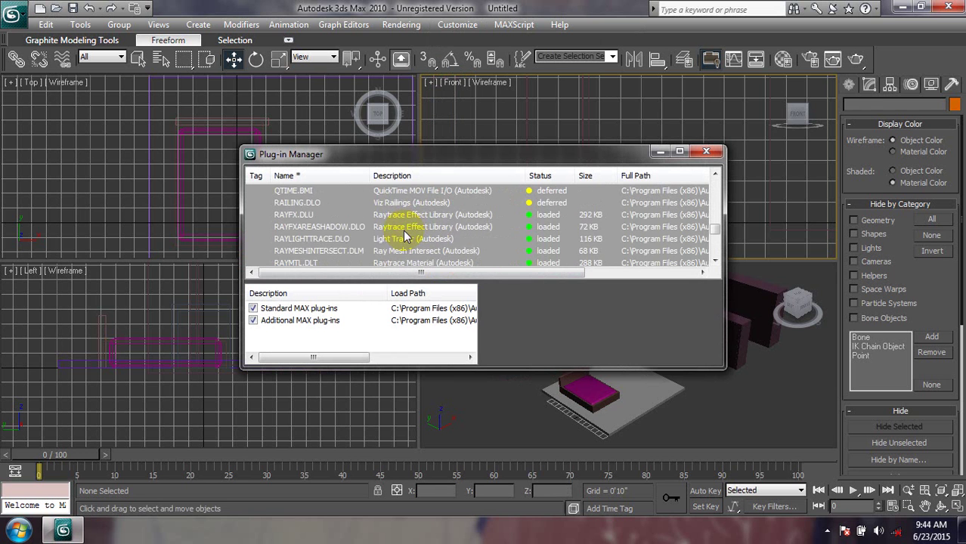
pyautogui.scroll(-3, 407, 231)
pyautogui.scroll(-3, 405, 232)
pyautogui.scroll(-3, 404, 236)
pyautogui.scroll(-3, 404, 236)
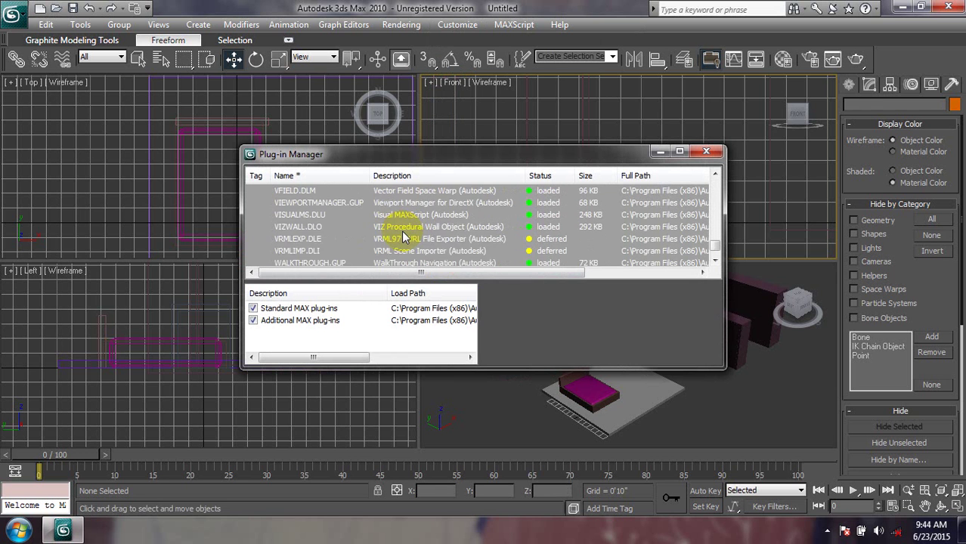
pyautogui.scroll(-3, 404, 237)
pyautogui.scroll(3, 404, 237)
pyautogui.scroll(3, 403, 236)
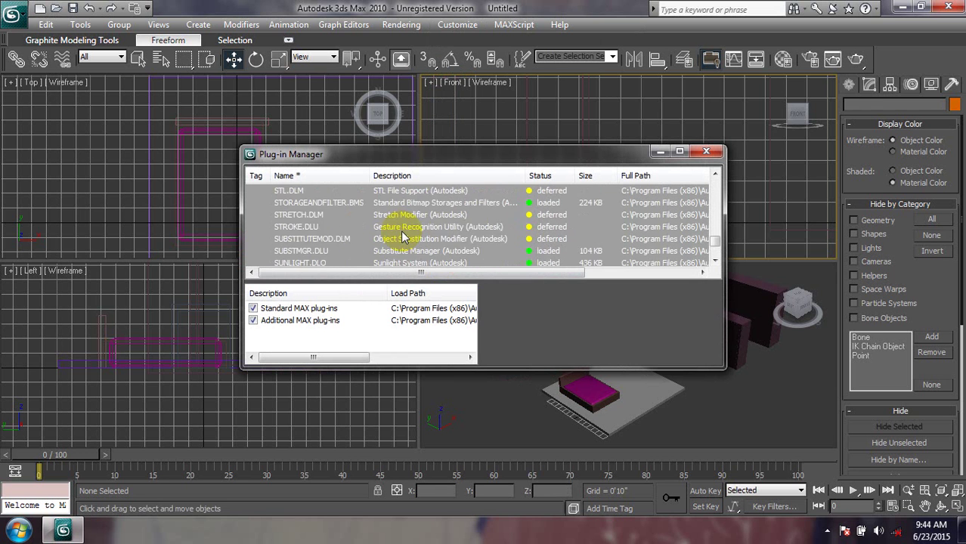
pyautogui.scroll(3, 403, 236)
pyautogui.scroll(3, 404, 236)
pyautogui.scroll(3, 403, 237)
pyautogui.scroll(3, 405, 237)
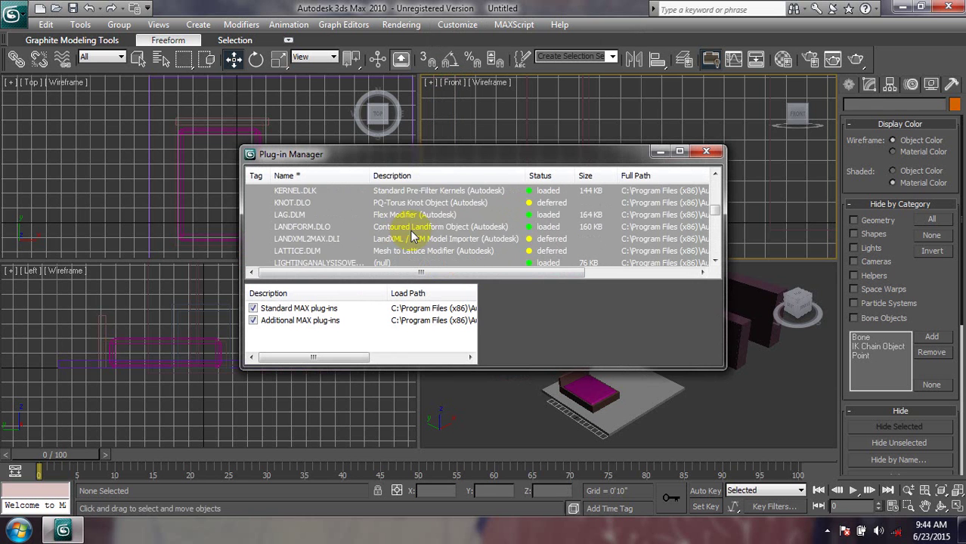
pyautogui.scroll(3, 409, 237)
pyautogui.scroll(3, 413, 237)
pyautogui.scroll(3, 411, 237)
pyautogui.scroll(3, 411, 236)
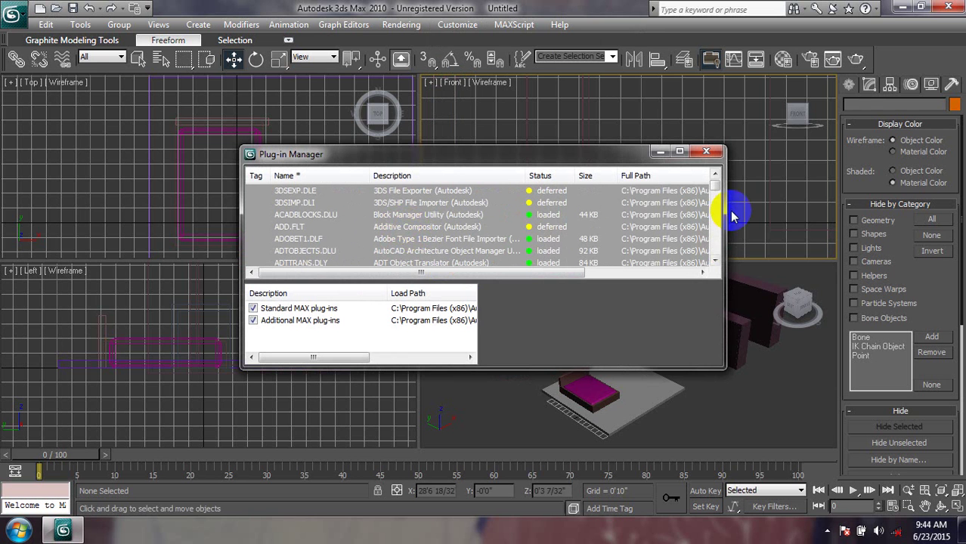
pyautogui.click(705, 151)
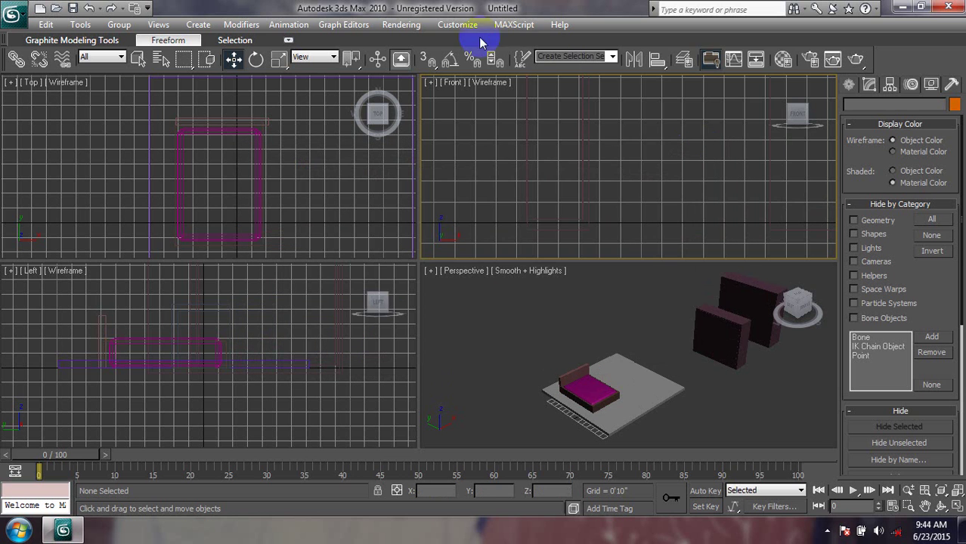
# - Open a new, empty MAXScript Editor window and close it again
pyautogui.click(510, 24)
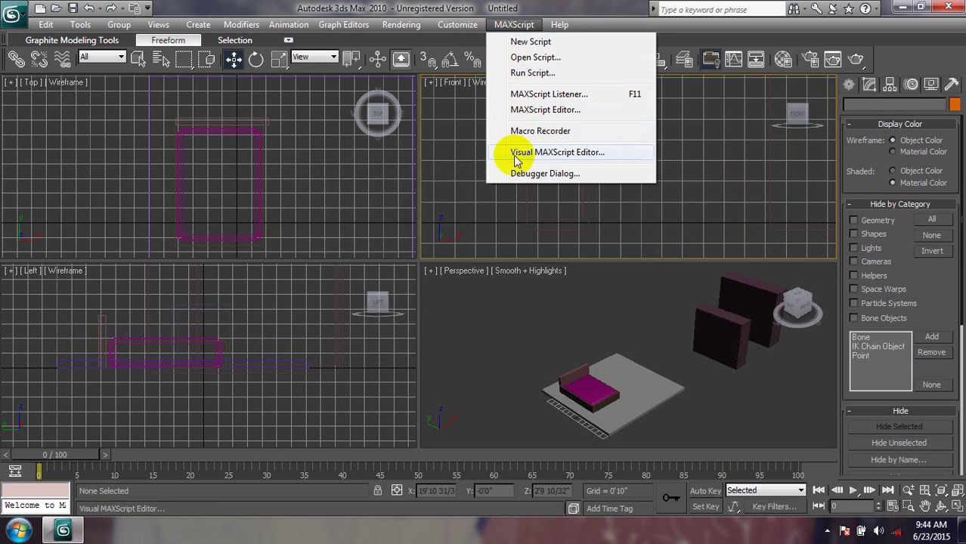
pyautogui.click(554, 43)
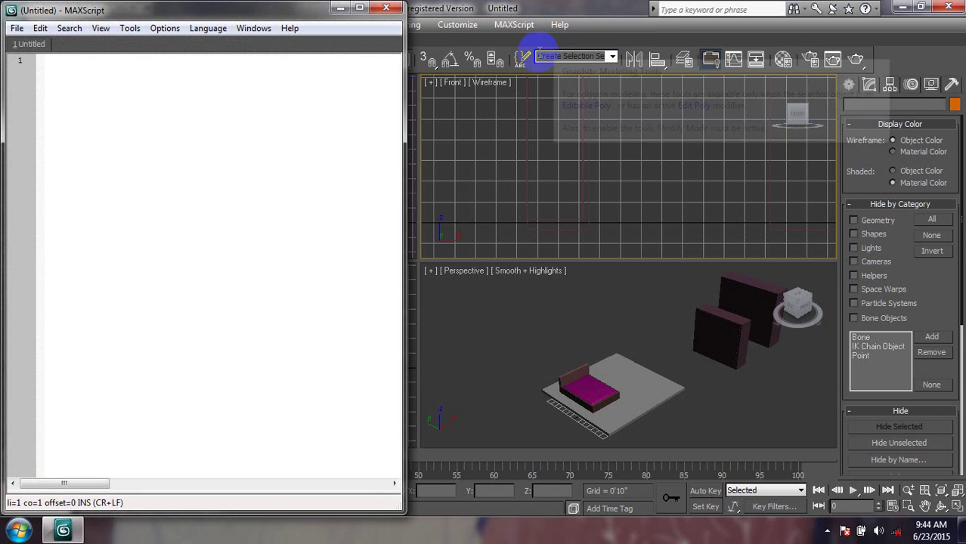
pyautogui.click(385, 9)
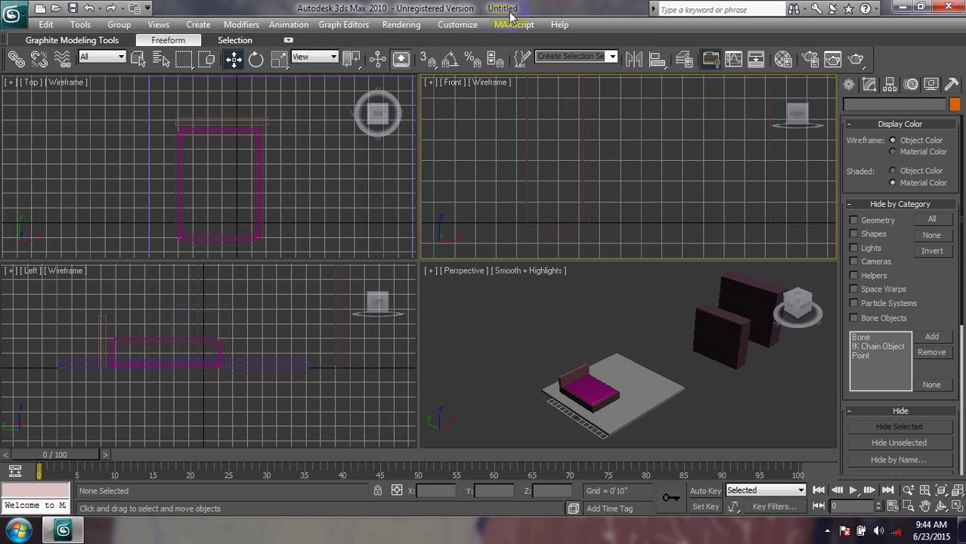
# - Pan and zoom the Perspective view to frame the bed and back floor corner
pyautogui.moveTo(564, 317); pyautogui.dragTo(553, 358, button='middle')
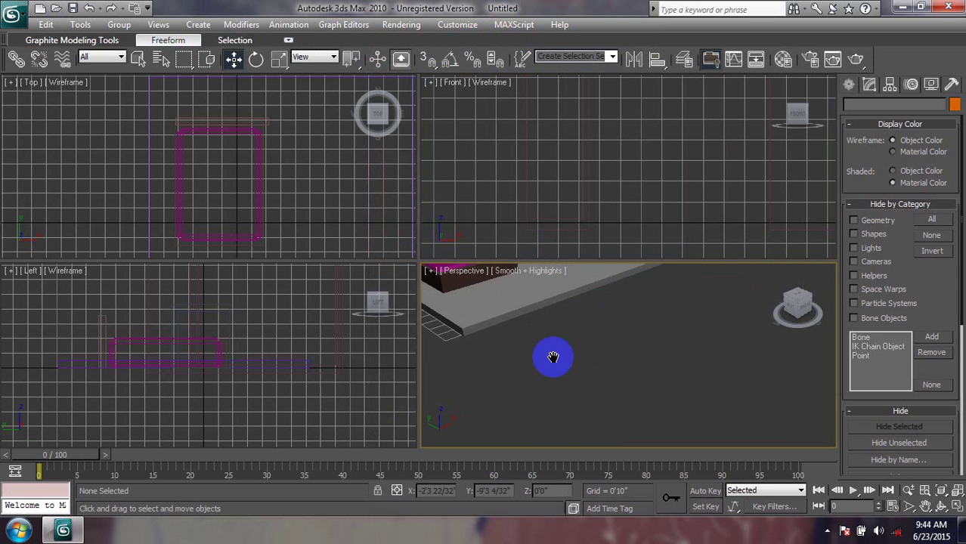
pyautogui.scroll(-2, 563, 356)
pyautogui.scroll(-2, 668, 400)
pyautogui.scroll(-2, 669, 400)
pyautogui.moveTo(668, 400)
pyautogui.mouseDown(button='middle')
pyautogui.moveTo(594, 368)
pyautogui.moveTo(642, 336)
pyautogui.mouseUp(button='middle')
pyautogui.scroll(2, 594, 368)
pyautogui.scroll(-2, 646, 426)
pyautogui.scroll(3, 642, 336)
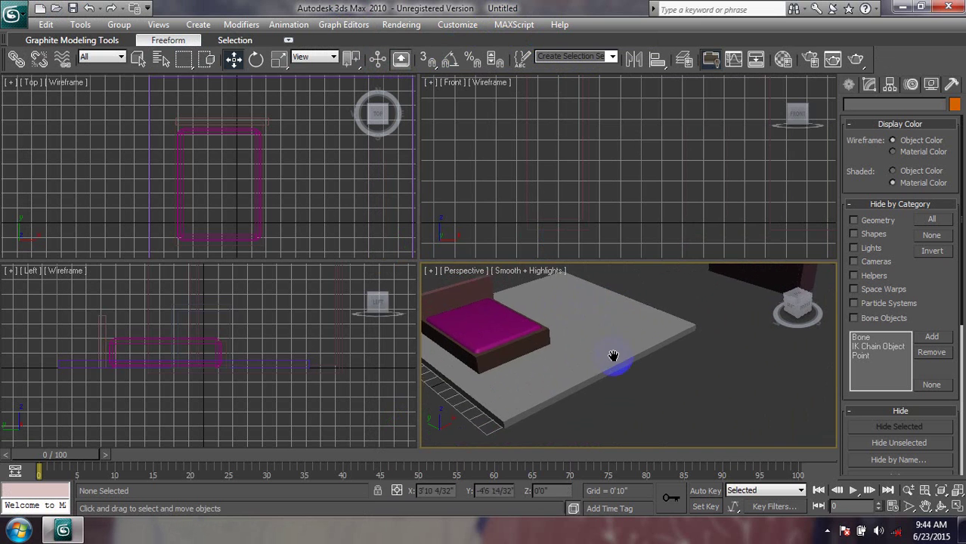
pyautogui.moveTo(572, 379)
pyautogui.mouseDown(button='middle')
pyautogui.moveTo(610, 388)
pyautogui.moveTo(599, 383)
pyautogui.moveTo(639, 323)
pyautogui.mouseUp(button='middle')
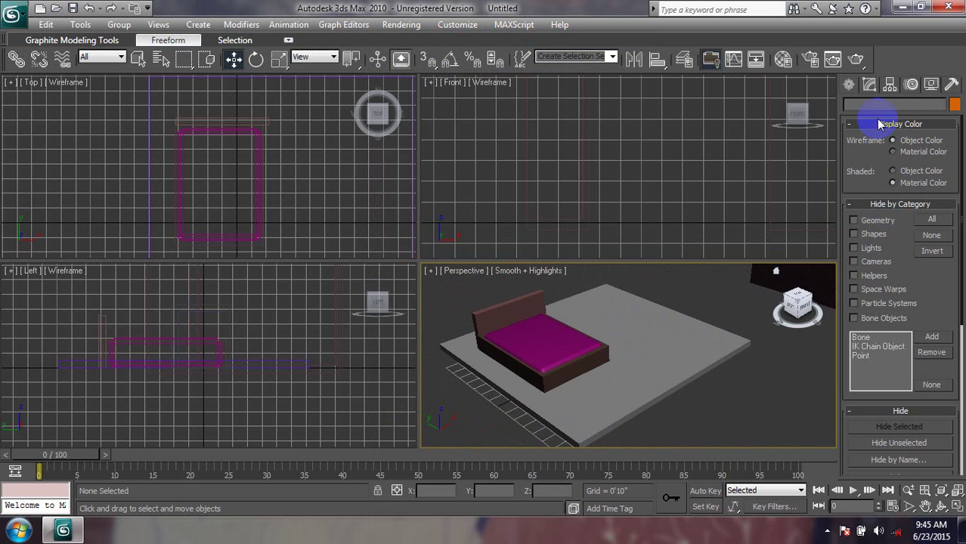
# - Cycle through the command panel tabs and pick the Target camera tool under Create > Cameras
pyautogui.click(871, 86)
pyautogui.click(912, 84)
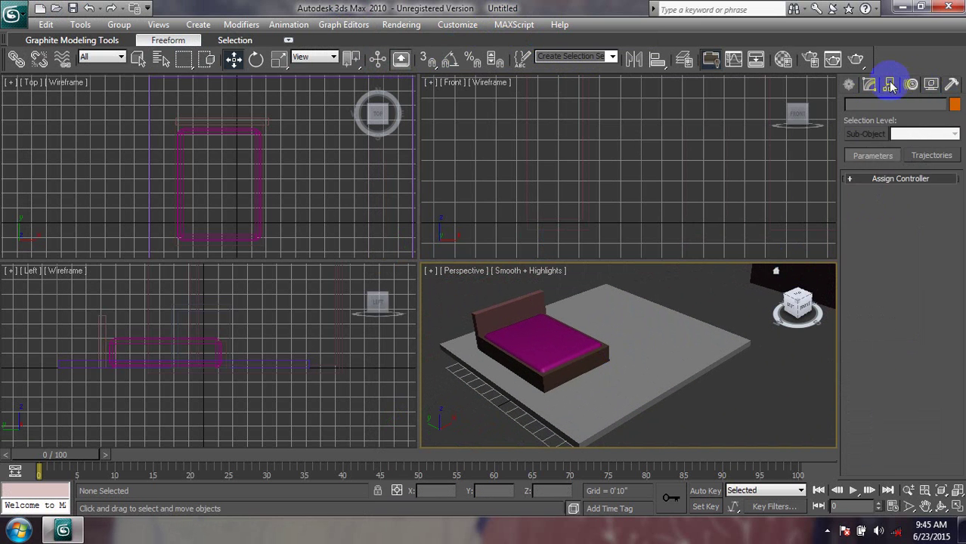
pyautogui.click(890, 84)
pyautogui.click(849, 85)
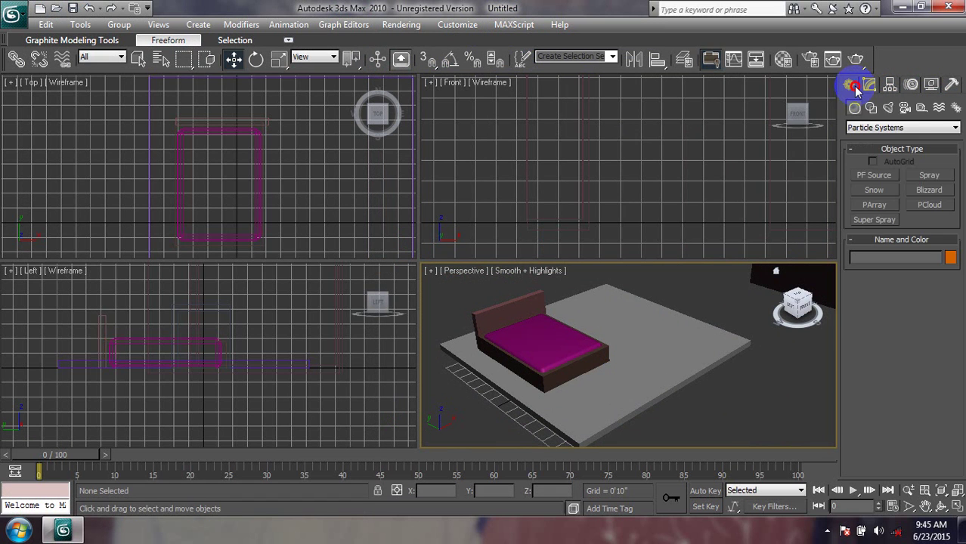
pyautogui.click(907, 110)
pyautogui.click(874, 175)
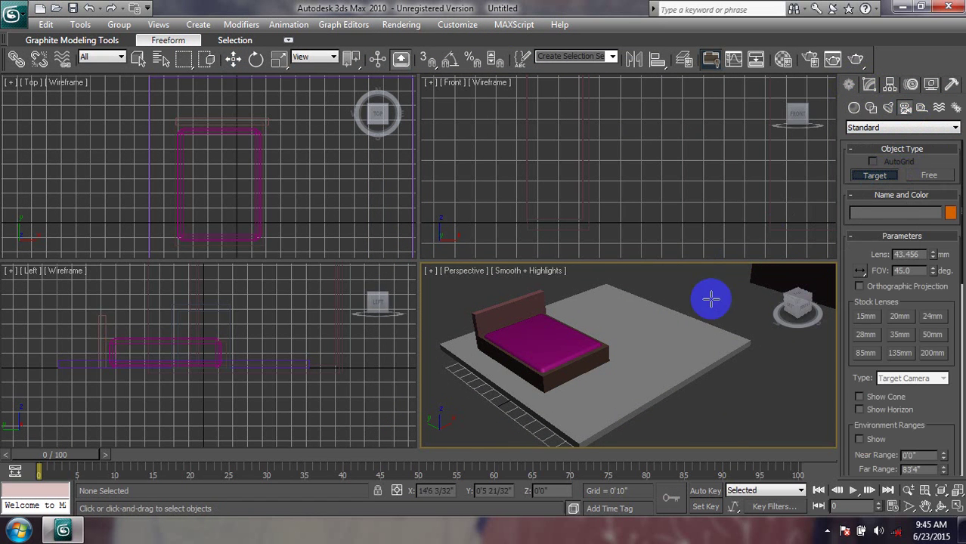
# - Drag out target cameras Camera01 through Camera04 in the Front view
pyautogui.moveTo(683, 353); pyautogui.dragTo(688, 357, button='middle')
pyautogui.scroll(-3, 653, 177)
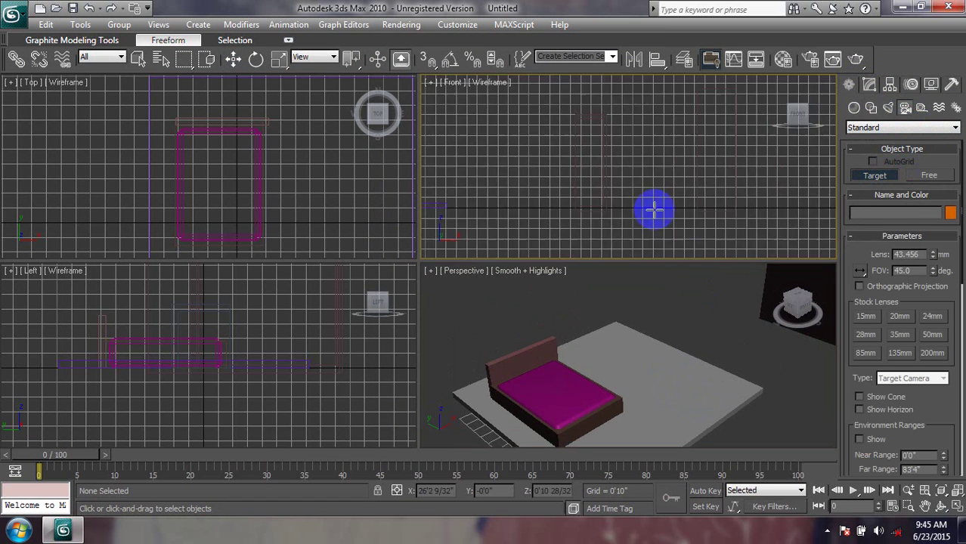
pyautogui.moveTo(653, 205); pyautogui.dragTo(726, 215, button='middle')
pyautogui.moveTo(723, 103); pyautogui.dragTo(619, 154)
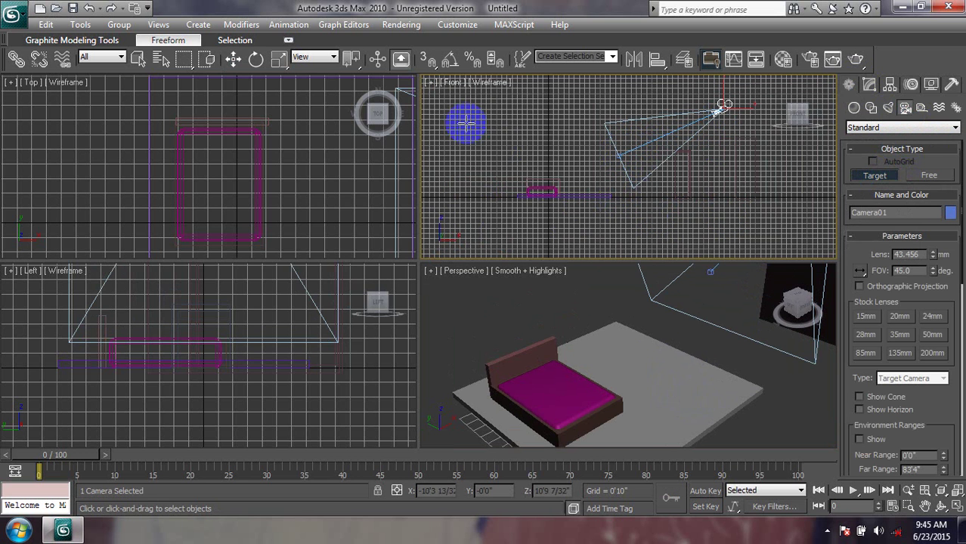
pyautogui.moveTo(460, 115)
pyautogui.mouseDown()
pyautogui.moveTo(491, 220)
pyautogui.moveTo(510, 221)
pyautogui.mouseUp()
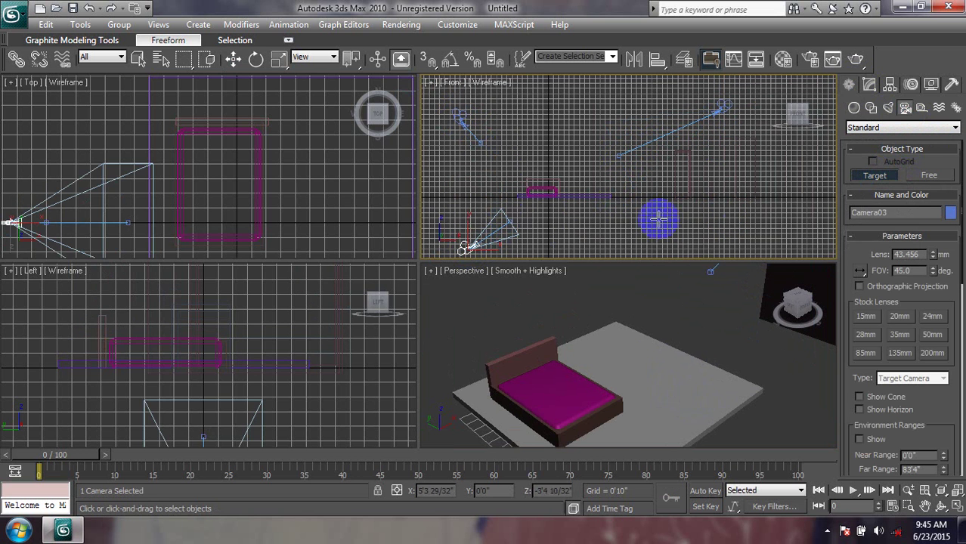
pyautogui.moveTo(783, 245)
pyautogui.mouseDown()
pyautogui.moveTo(701, 210)
pyautogui.moveTo(714, 192)
pyautogui.mouseUp()
pyautogui.moveTo(701, 355); pyautogui.dragTo(672, 366, button='middle')
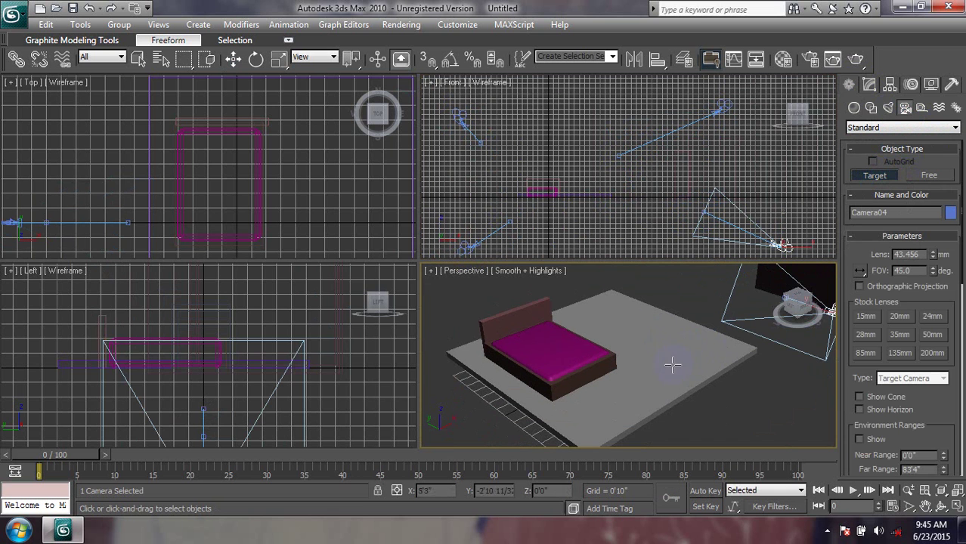
# - Choose the Standard Omni light tool in the Create > Lights panel
pyautogui.click(889, 110)
pyautogui.click(882, 129)
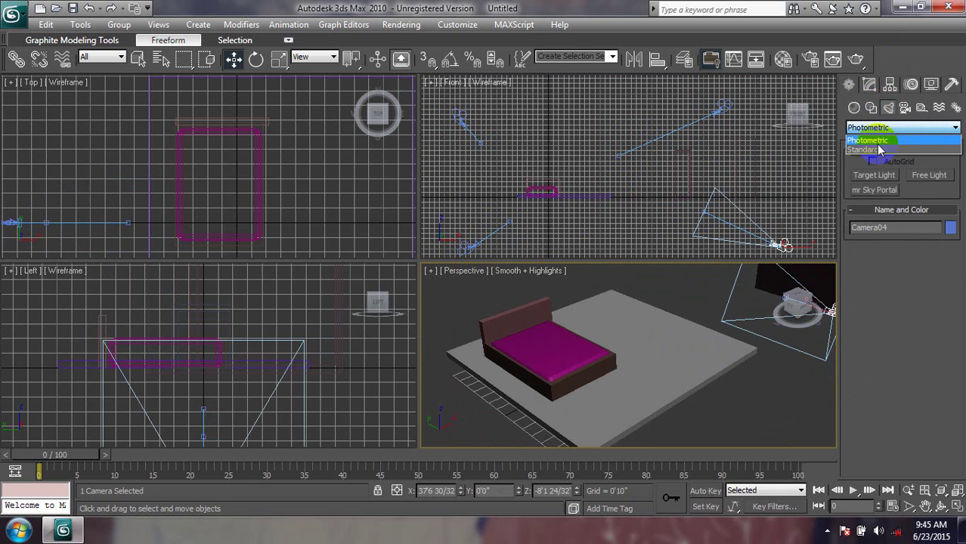
pyautogui.click(877, 143)
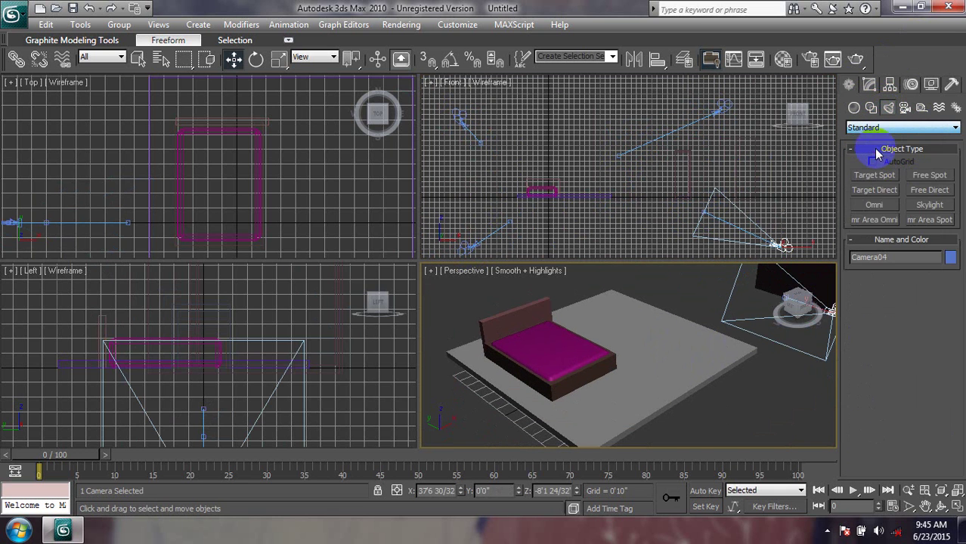
pyautogui.click(875, 205)
# - Place several omni lights across the middle of the room in the Front view
pyautogui.click(607, 111)
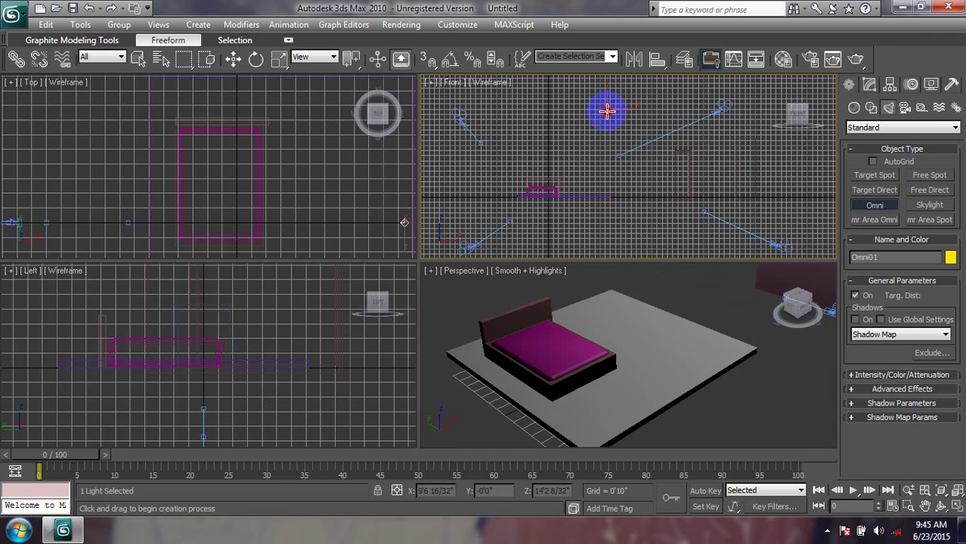
pyautogui.moveTo(597, 157); pyautogui.dragTo(620, 158, button='middle')
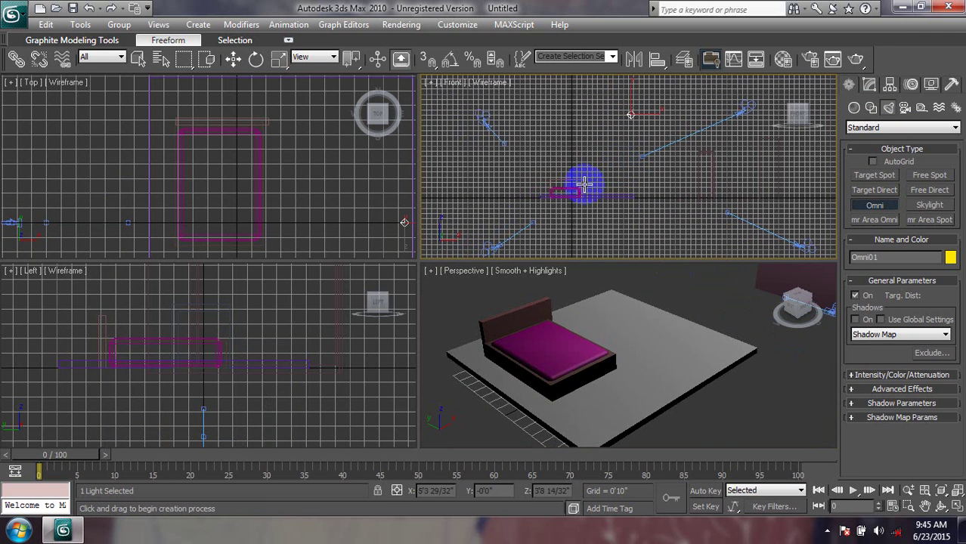
pyautogui.click(467, 208)
pyautogui.click(651, 247)
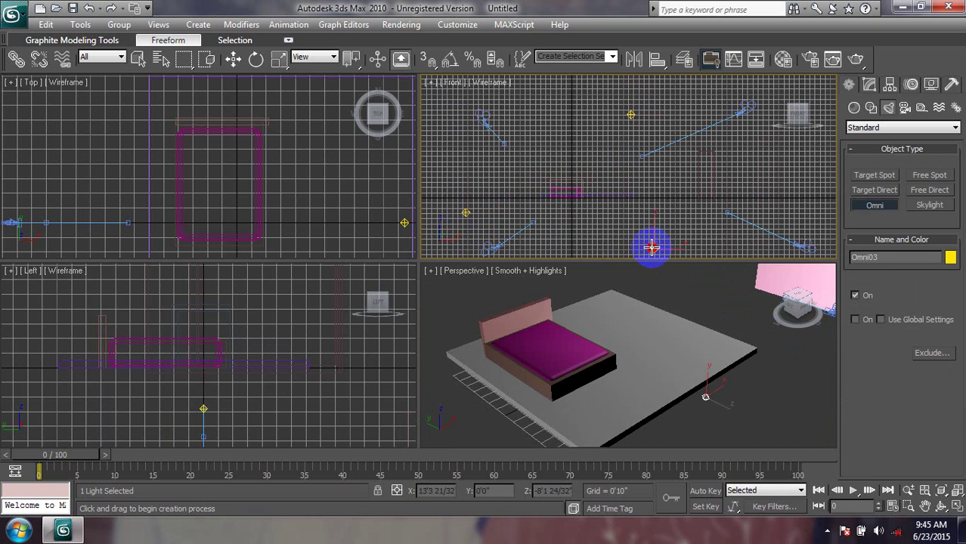
pyautogui.moveTo(710, 247); pyautogui.dragTo(684, 253, button='middle')
pyautogui.click(786, 218)
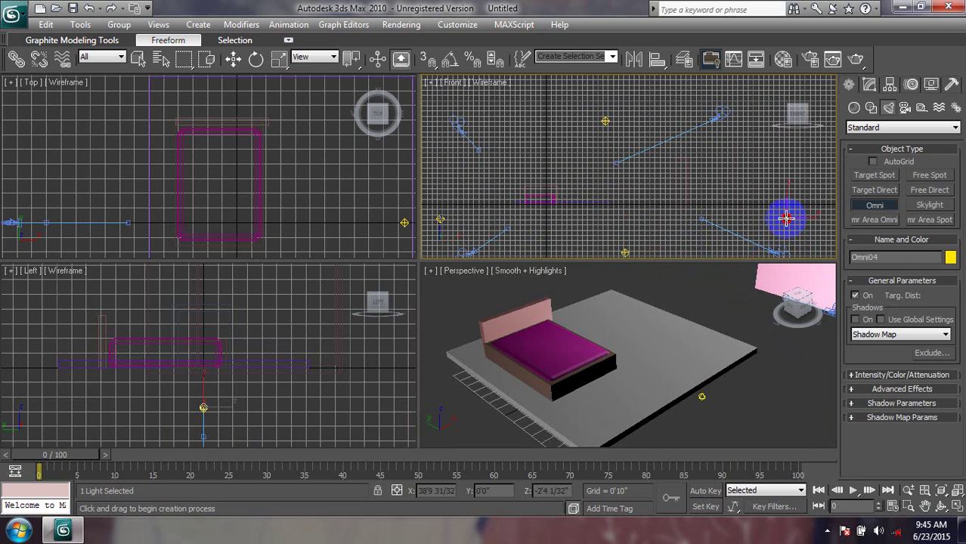
# - Add more omni lights near the ceiling, up to Omni10, and render the Perspective view
pyautogui.click(794, 164)
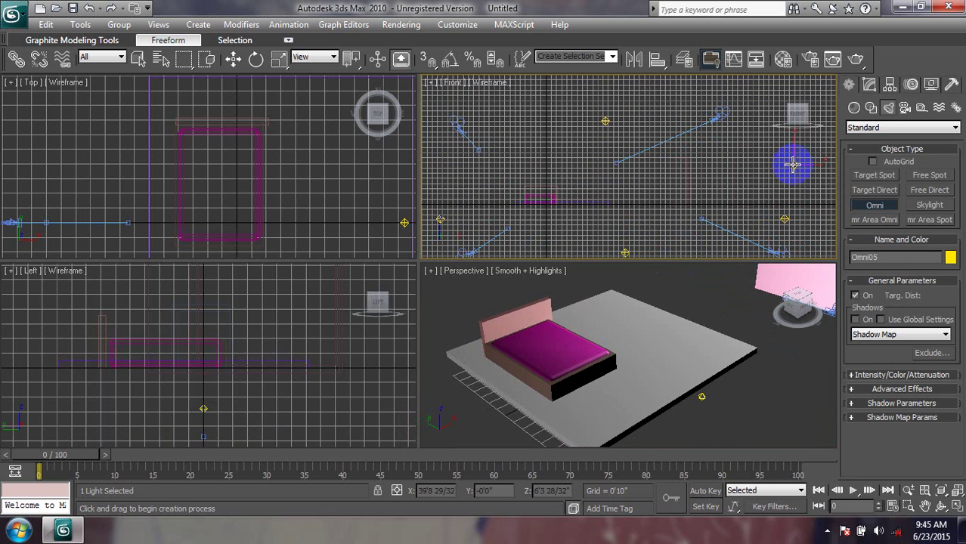
pyautogui.click(754, 113)
pyautogui.click(731, 93)
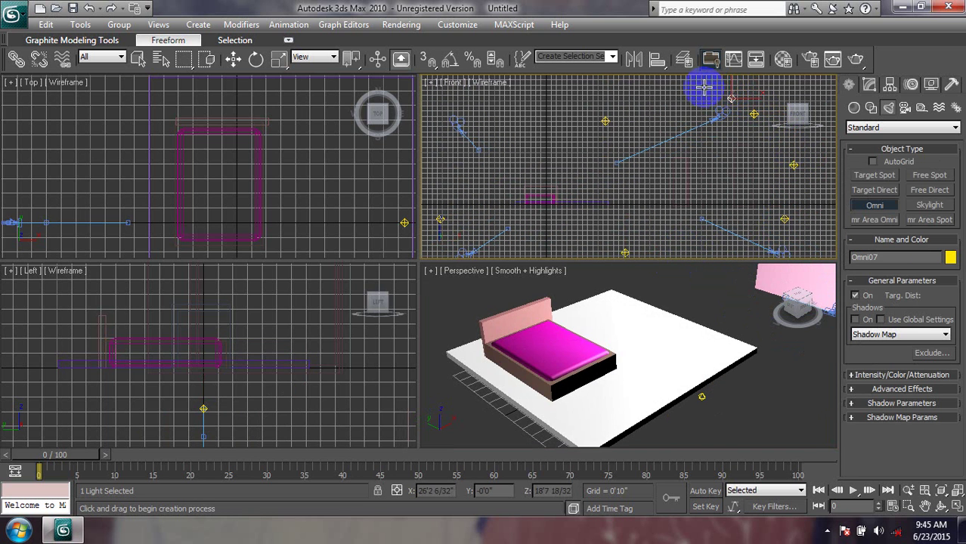
pyautogui.click(700, 92)
pyautogui.click(651, 97)
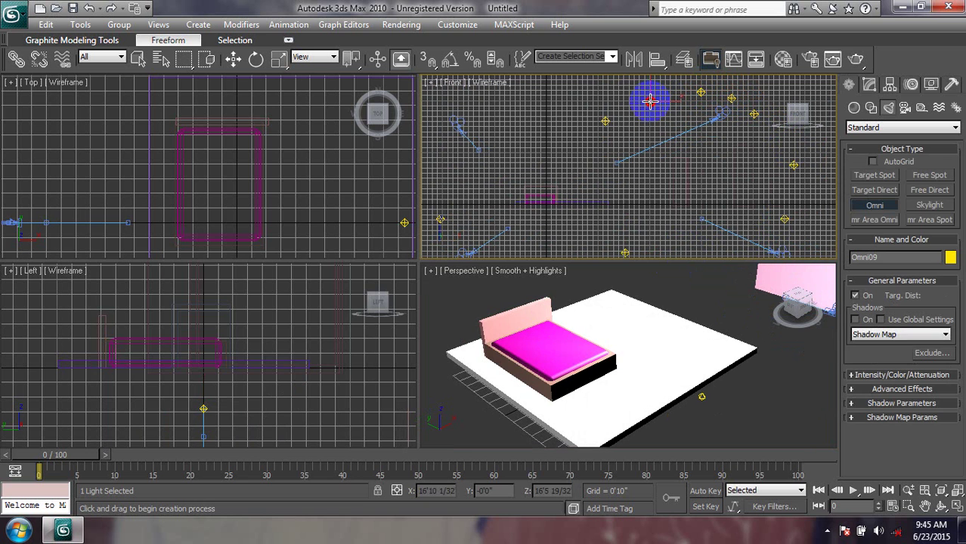
pyautogui.click(568, 99)
pyautogui.rightClick(597, 319)
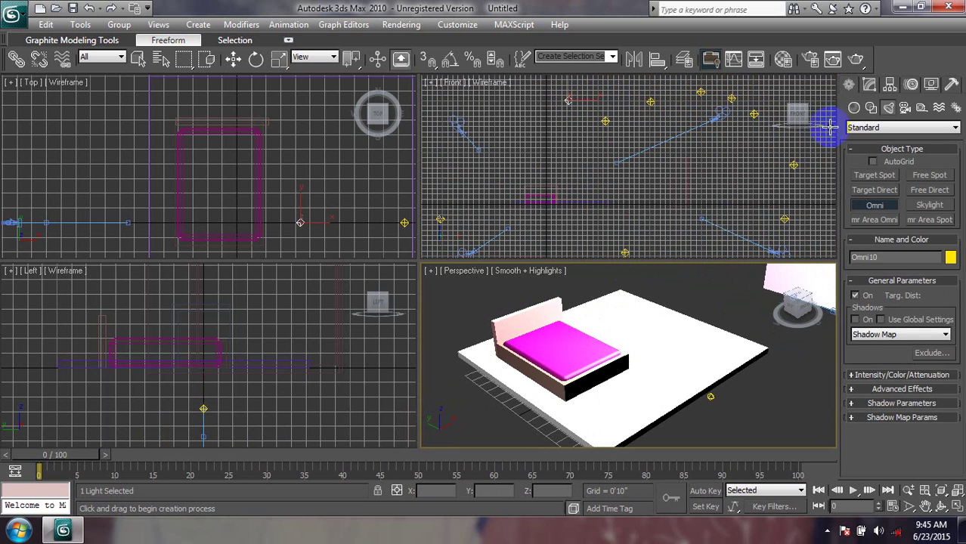
pyautogui.click(856, 59)
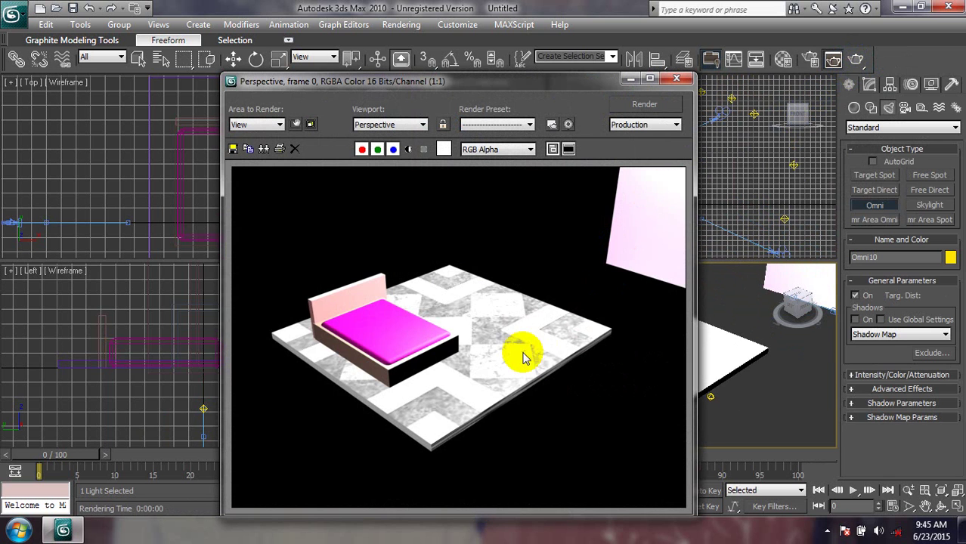
# - Close the render preview and raise the newest omni light higher in the Front view
pyautogui.scroll(2, 514, 351)
pyautogui.scroll(-2, 514, 351)
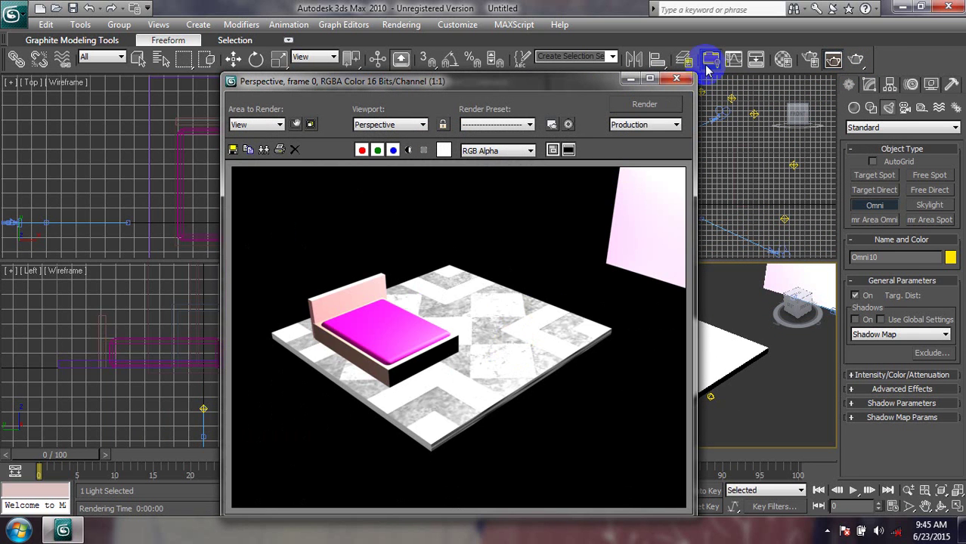
pyautogui.click(676, 79)
pyautogui.keyDown('alt'); pyautogui.moveTo(701, 328); pyautogui.dragTo(685, 356, button='middle'); pyautogui.keyUp('alt')
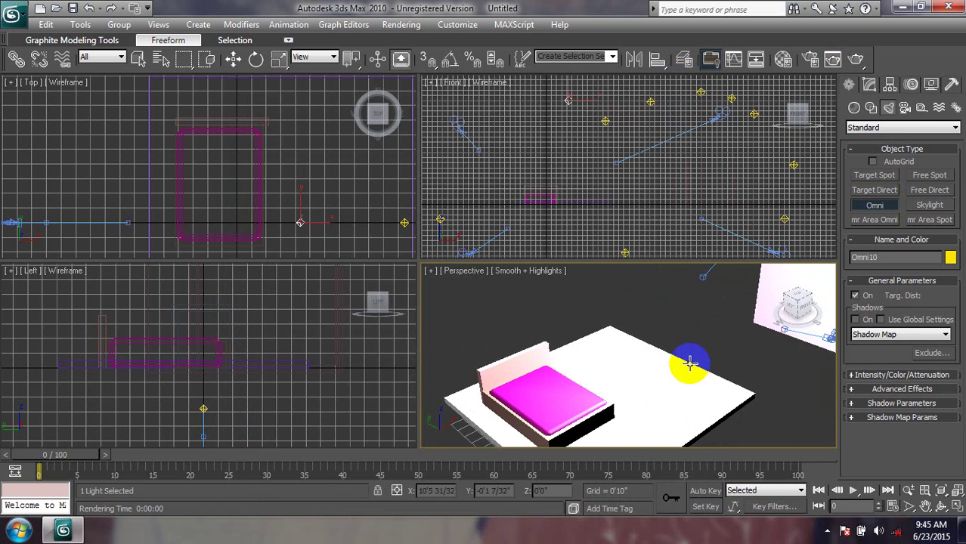
pyautogui.moveTo(702, 236); pyautogui.dragTo(686, 218, button='middle')
pyautogui.moveTo(686, 217)
pyautogui.mouseDown()
pyautogui.moveTo(724, 107)
pyautogui.moveTo(730, 115)
pyautogui.mouseUp()
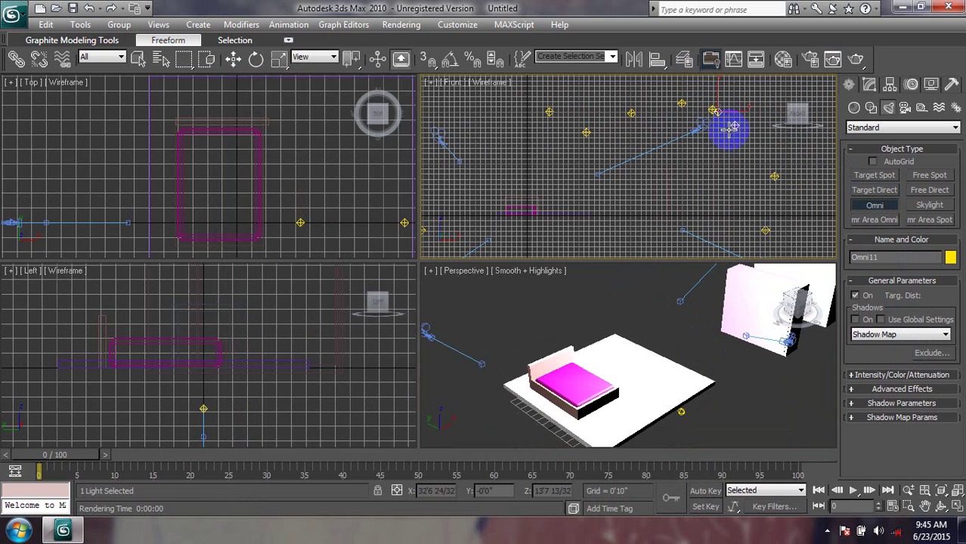
pyautogui.moveTo(665, 393); pyautogui.dragTo(662, 355, button='middle')
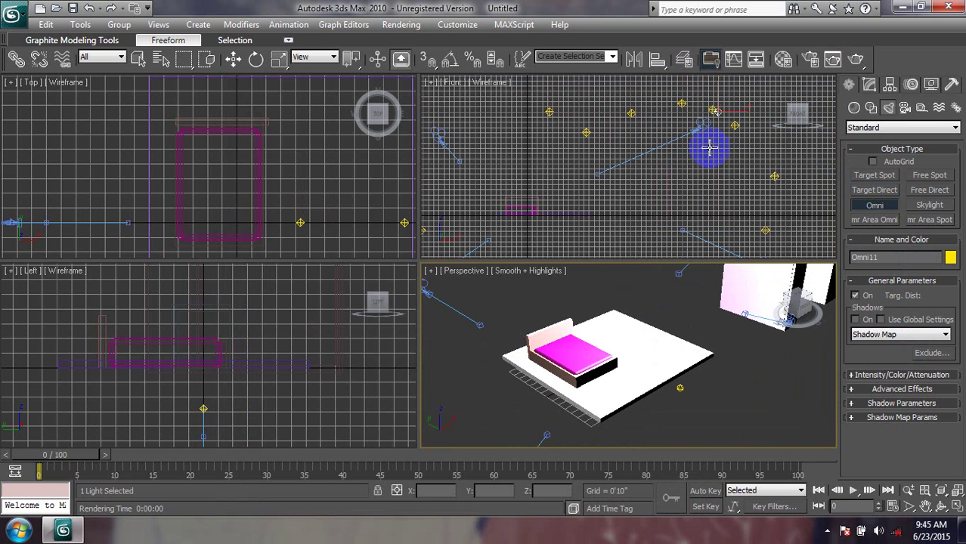
# - With Select and Move, drag-select the three upper omni lights and delete them
pyautogui.click(232, 59)
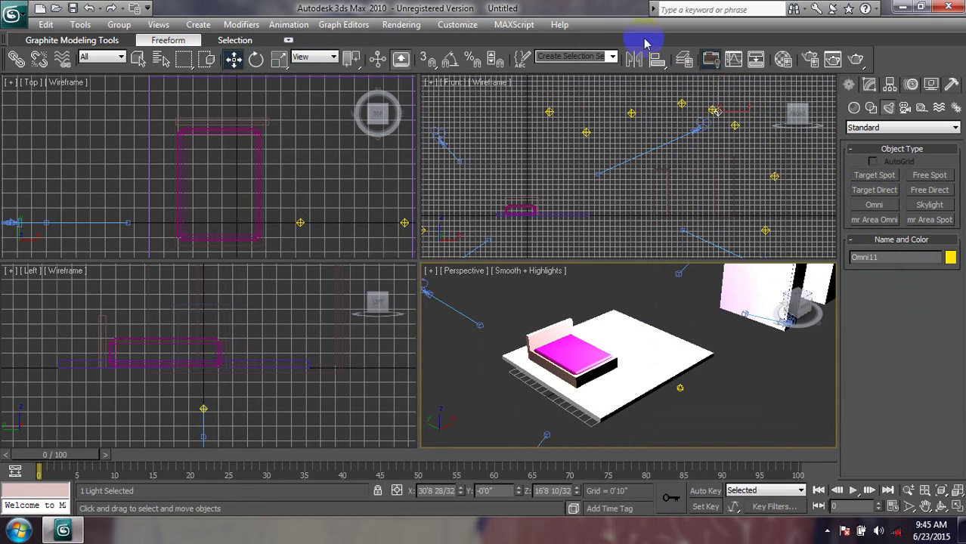
pyautogui.click(701, 113)
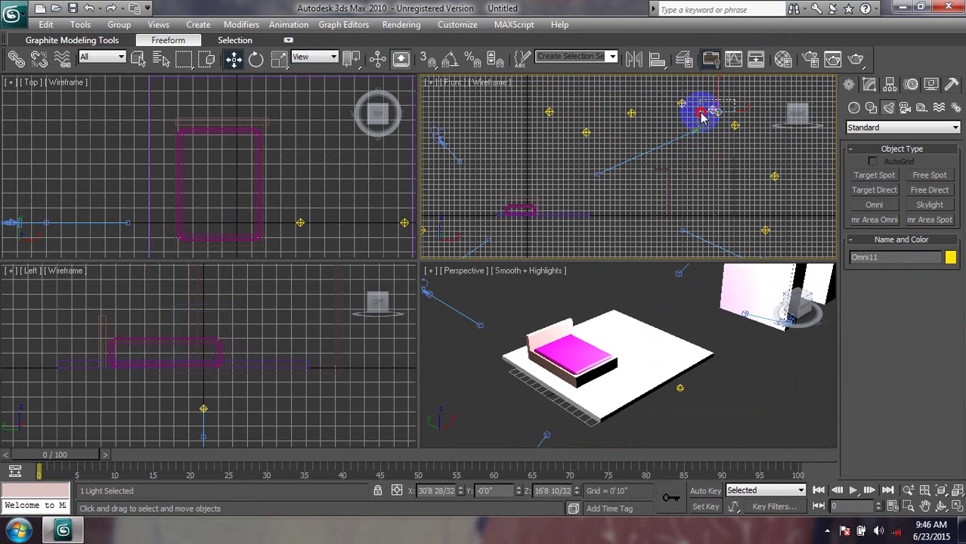
pyautogui.moveTo(658, 114); pyautogui.dragTo(654, 110)
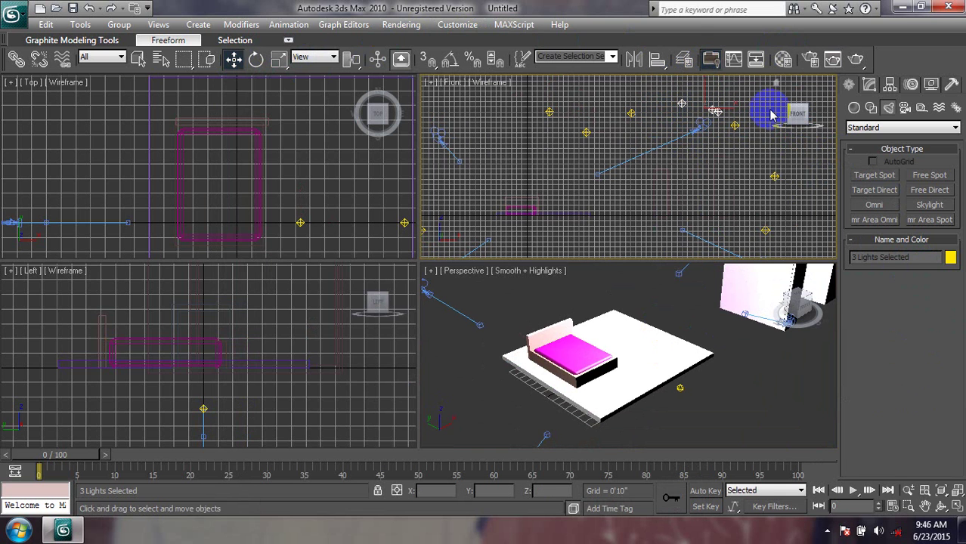
pyautogui.click(770, 115)
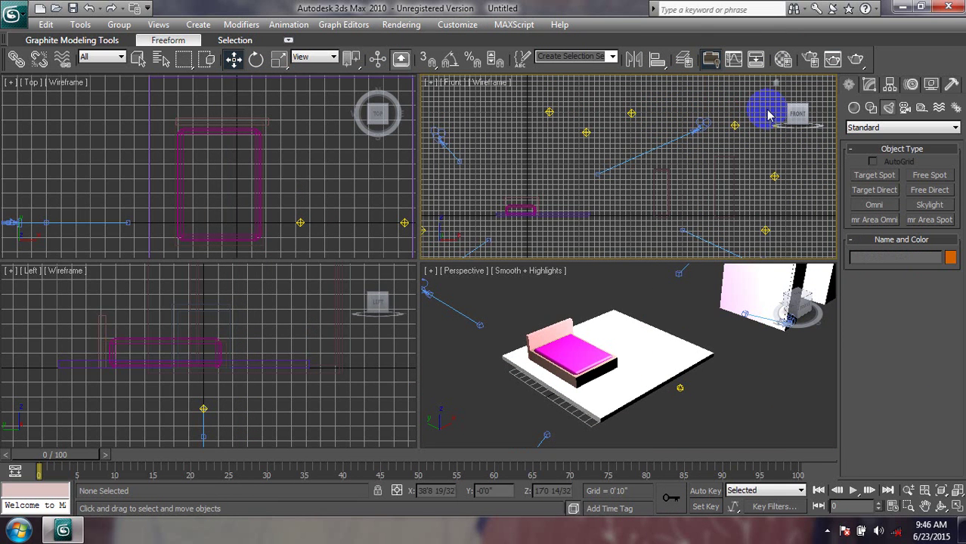
pyautogui.moveTo(670, 100); pyautogui.dragTo(529, 143)
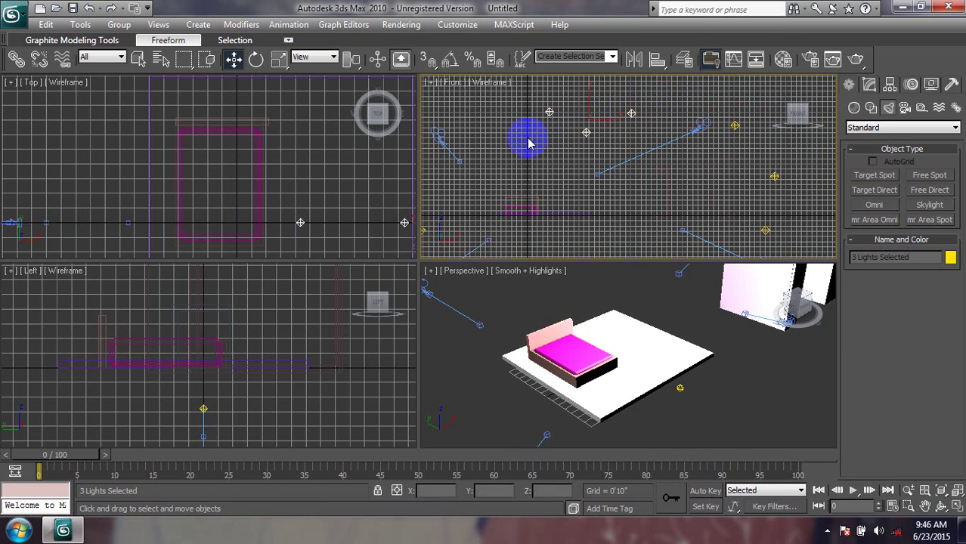
pyautogui.scroll(-5, 629, 166)
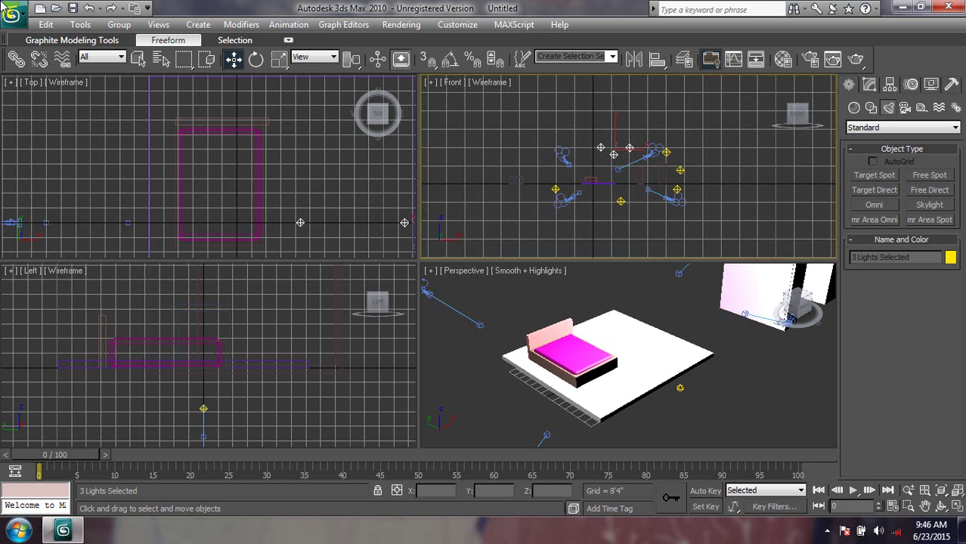
pyautogui.press('Delete')
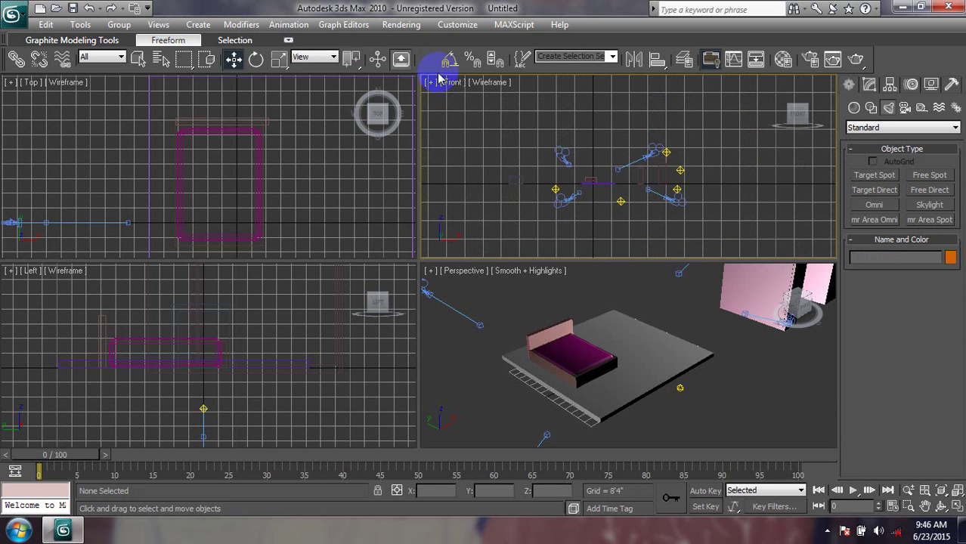
# - Zoom the Perspective view onto the bed and test-render the dimmer lighting
pyautogui.moveTo(563, 280)
pyautogui.mouseDown(button='middle')
pyautogui.moveTo(527, 362)
pyautogui.moveTo(658, 300)
pyautogui.moveTo(569, 347)
pyautogui.moveTo(622, 332)
pyautogui.moveTo(659, 375)
pyautogui.mouseUp(button='middle')
pyautogui.scroll(2, 635, 381)
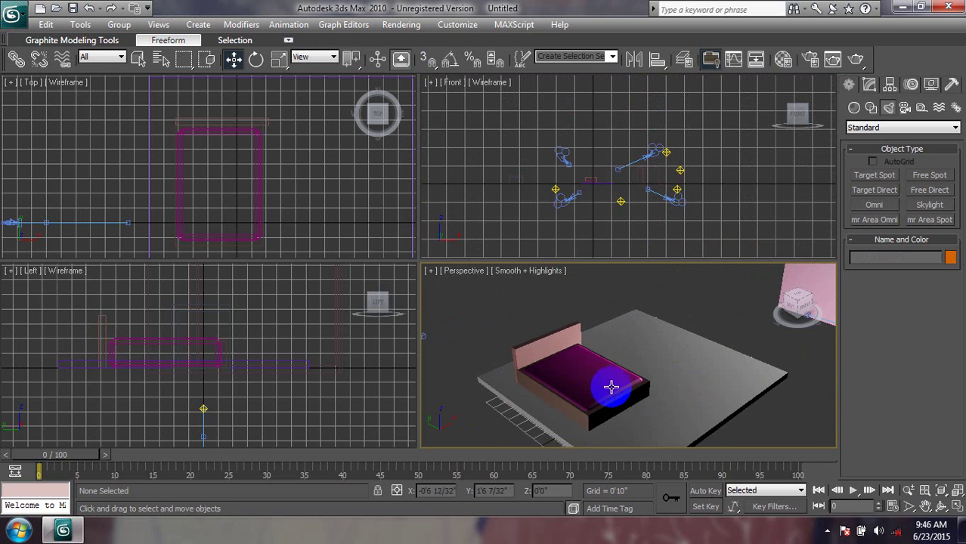
pyautogui.scroll(2, 620, 370)
pyautogui.scroll(2, 625, 357)
pyautogui.scroll(-3, 628, 358)
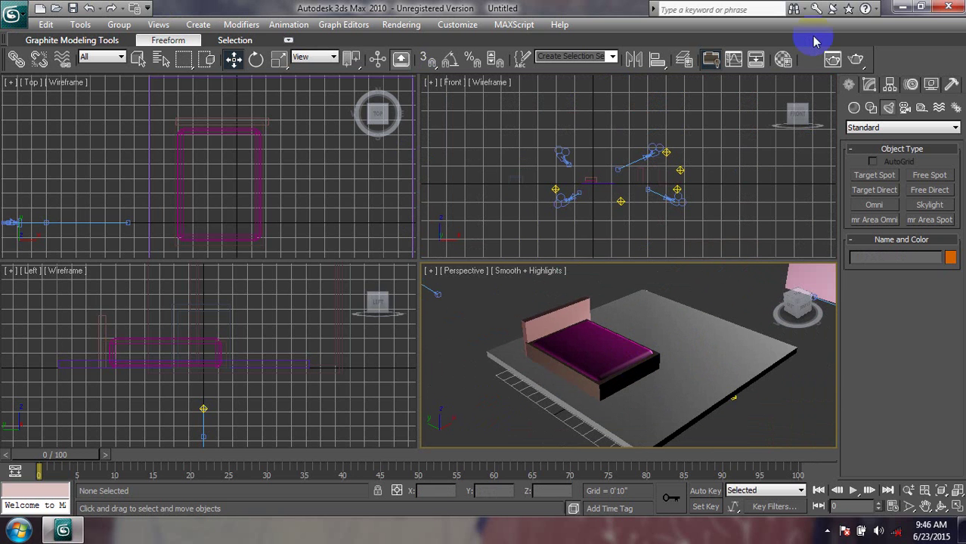
pyautogui.click(853, 59)
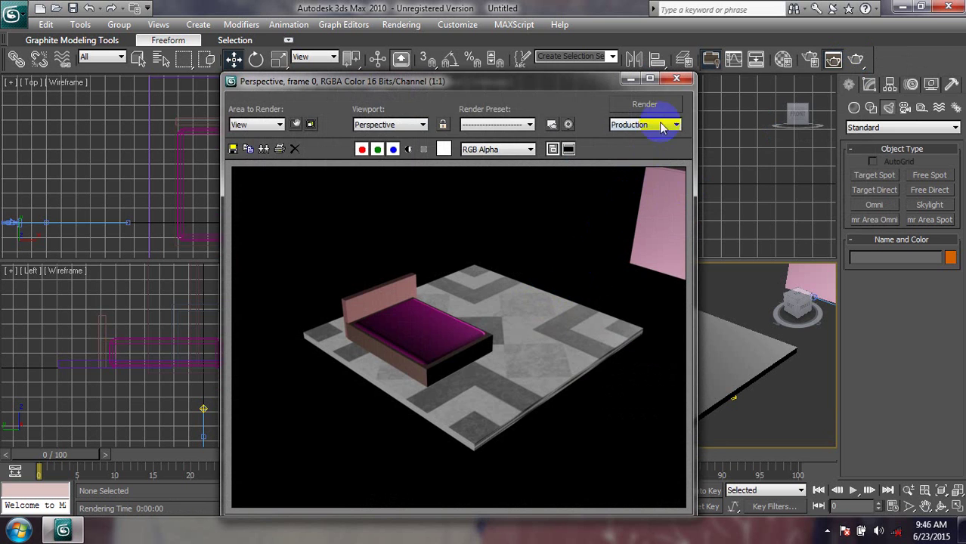
pyautogui.click(681, 81)
# - Switch the Create panel from geometry to spline shapes
pyautogui.scroll(-1, 593, 363)
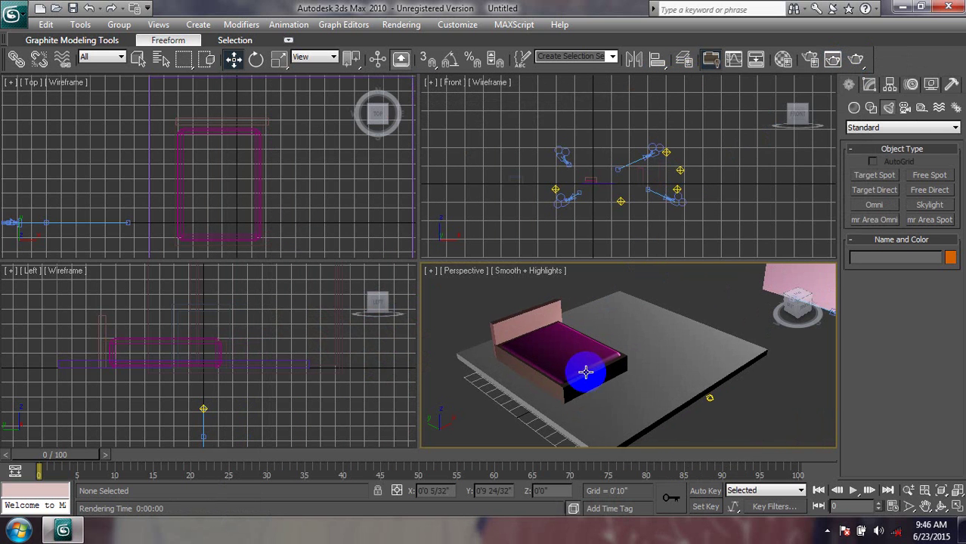
pyautogui.scroll(-2, 592, 363)
pyautogui.scroll(-2, 592, 363)
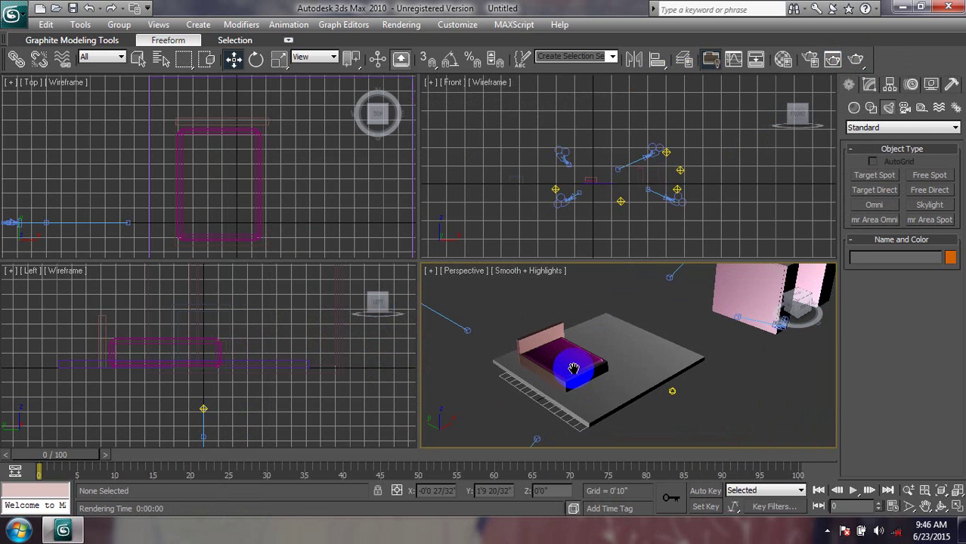
pyautogui.click(855, 107)
pyautogui.click(871, 107)
# - Draw Line01 corner by corner as an outline from the lower-left around to the bottom edge
pyautogui.click(874, 186)
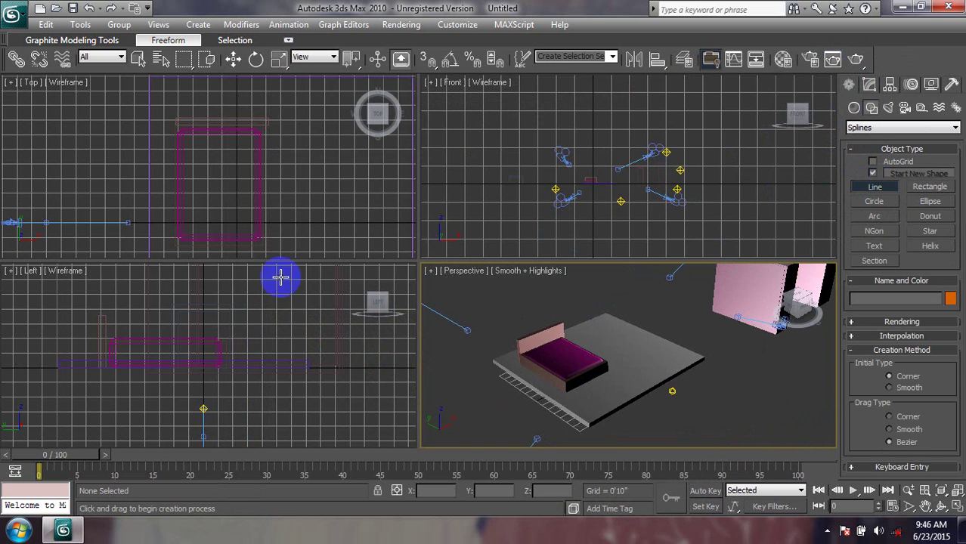
pyautogui.click(176, 237)
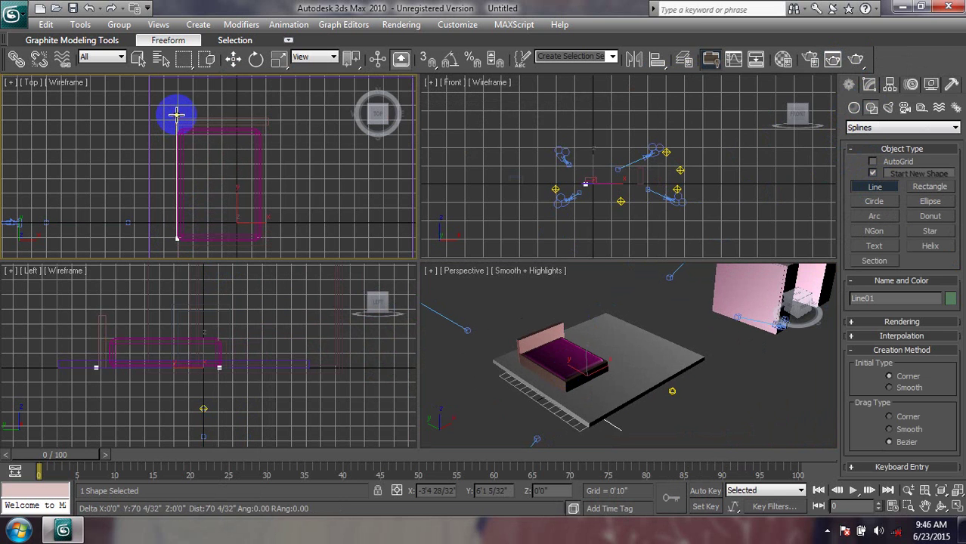
pyautogui.moveTo(176, 114); pyautogui.dragTo(173, 110)
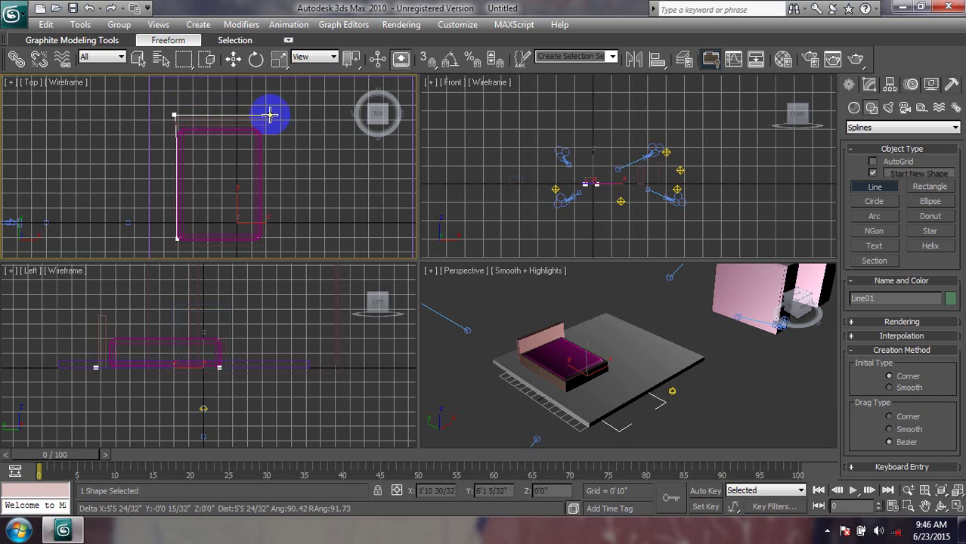
pyautogui.click(269, 116)
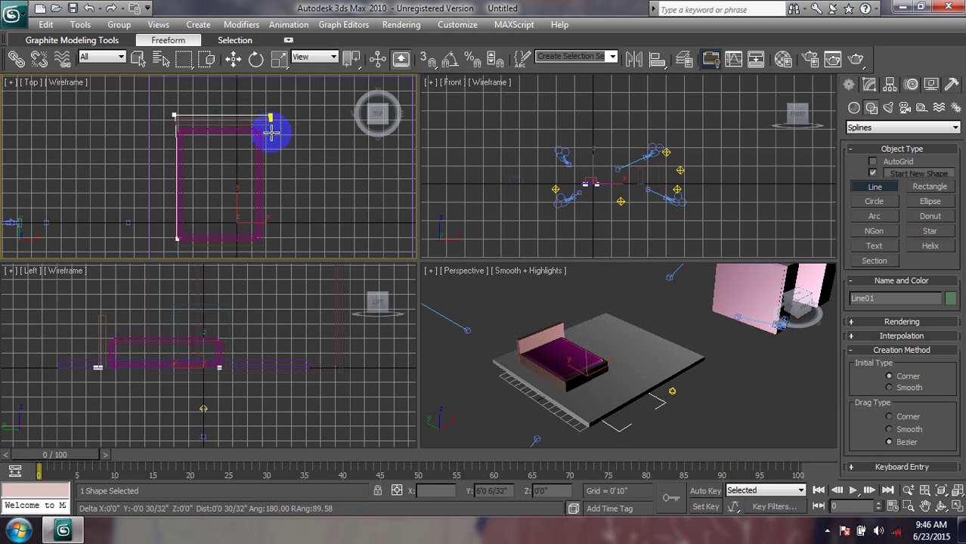
pyautogui.click(266, 243)
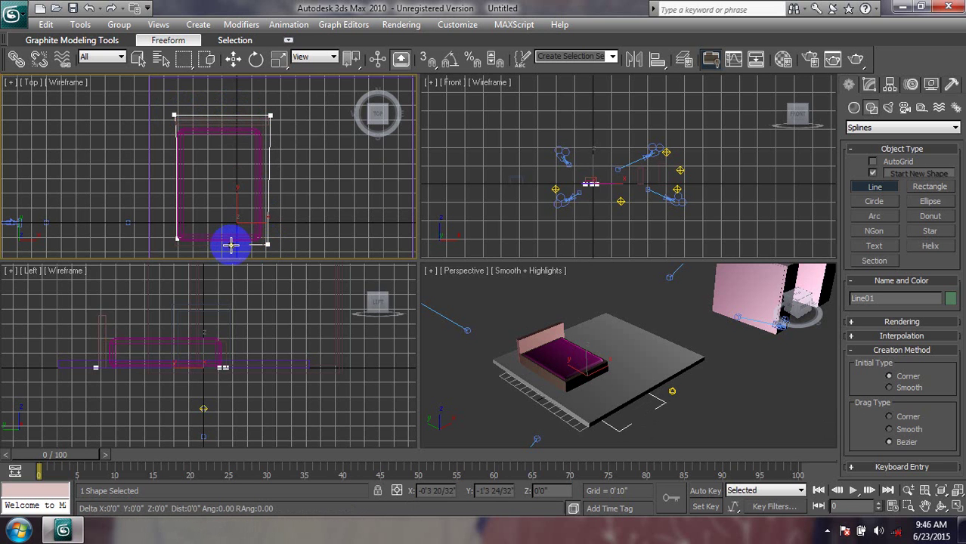
pyautogui.click(248, 244)
pyautogui.rightClick(248, 243)
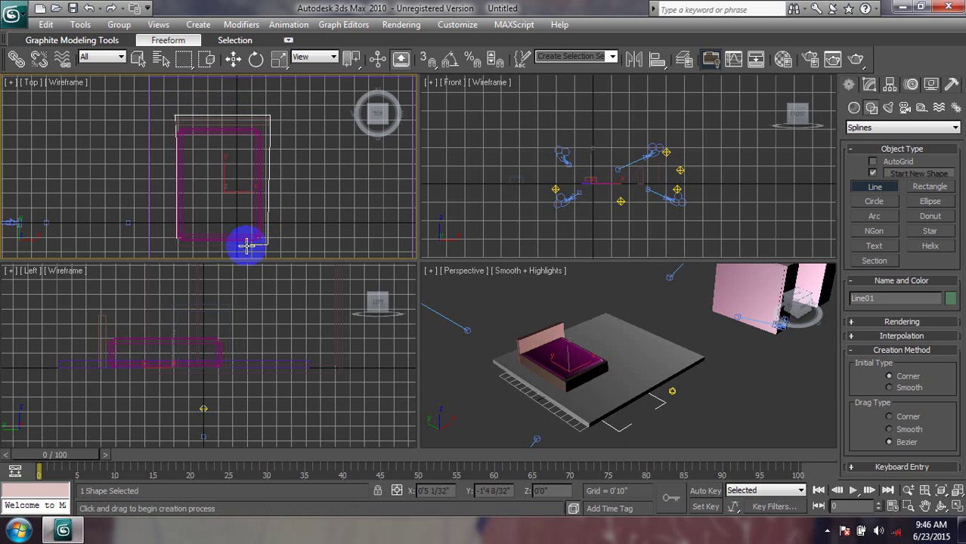
# - Make the line renderable with a Rectangular section, Length 1'2 28/32" and width 0'2", then press Delete
pyautogui.click(899, 323)
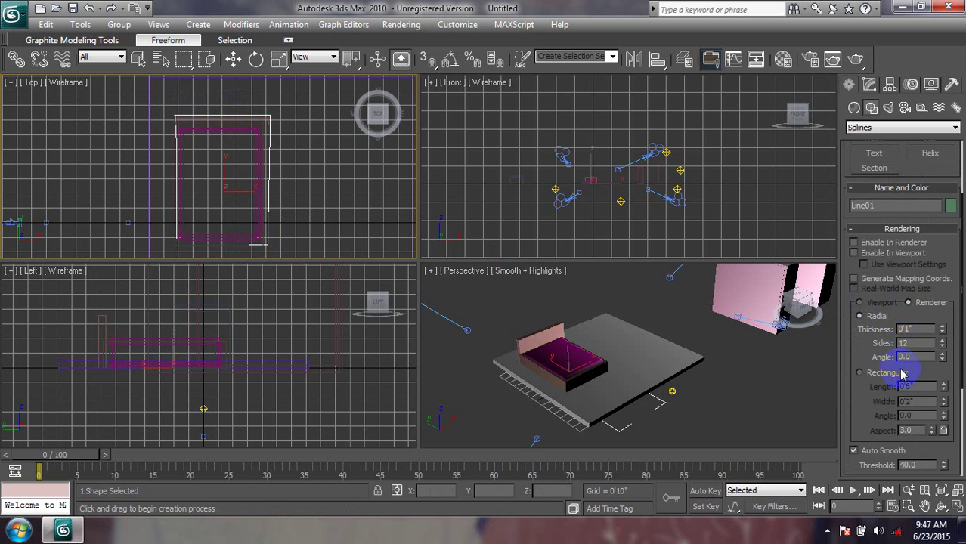
pyautogui.click(853, 244)
pyautogui.click(855, 246)
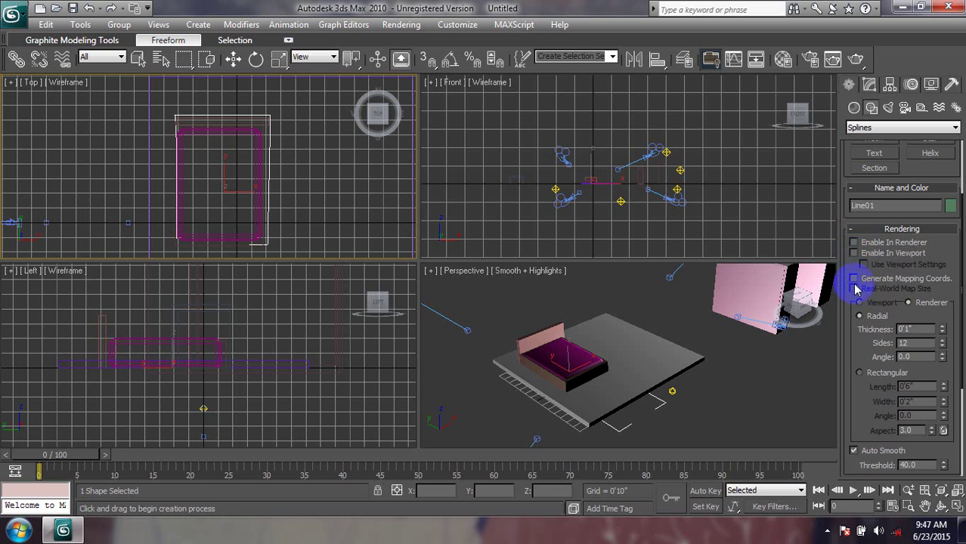
pyautogui.click(854, 253)
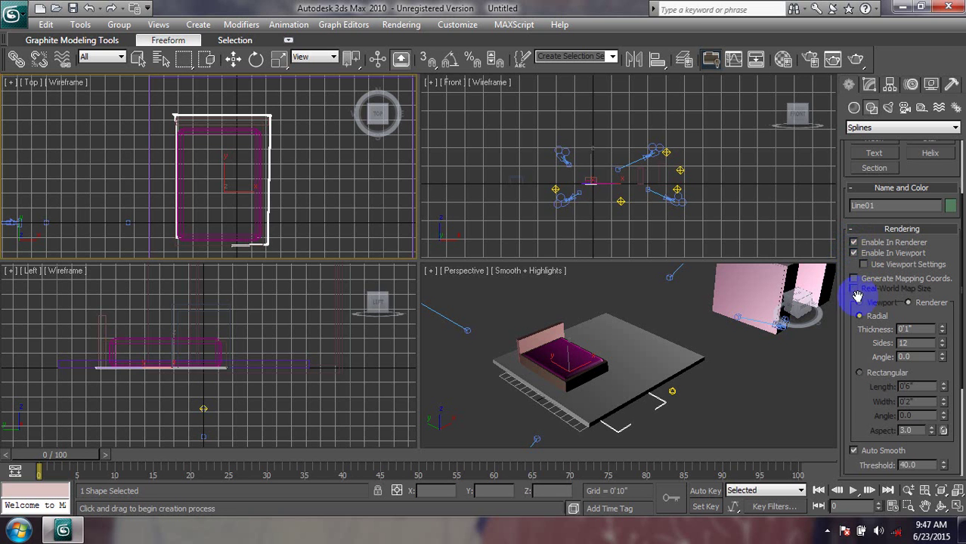
pyautogui.click(859, 373)
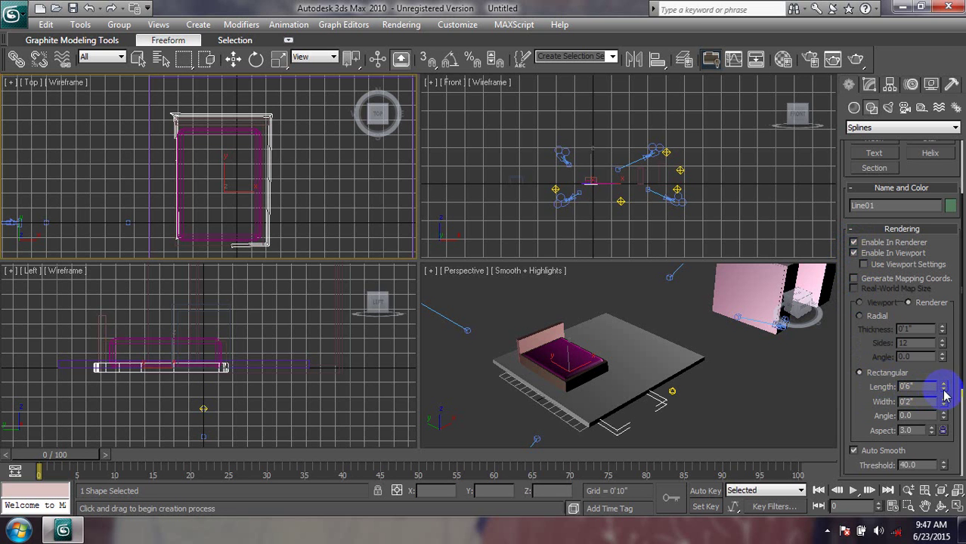
pyautogui.moveTo(943, 369); pyautogui.dragTo(943, 514)
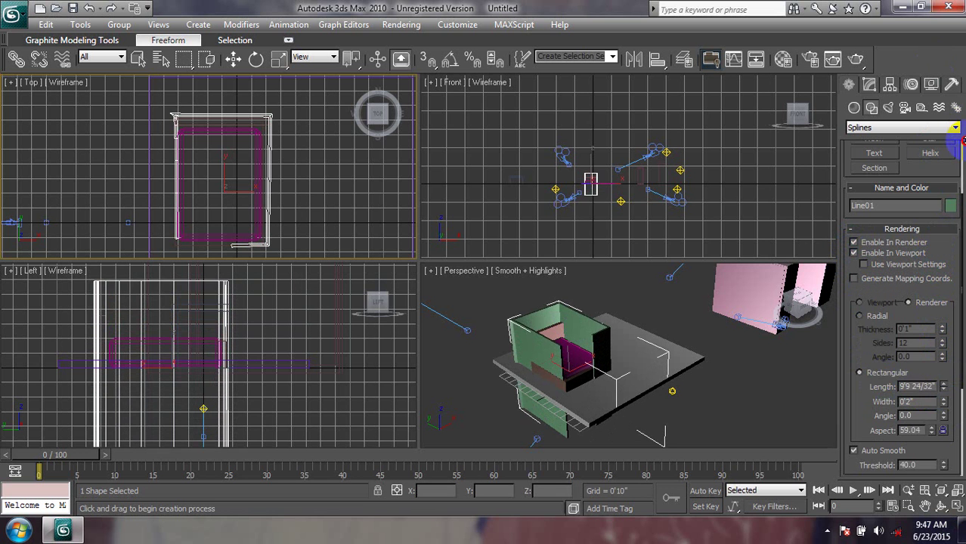
pyautogui.moveTo(944, 514)
pyautogui.mouseDown()
pyautogui.moveTo(901, 264)
pyautogui.moveTo(855, 261)
pyautogui.moveTo(854, 270)
pyautogui.mouseUp()
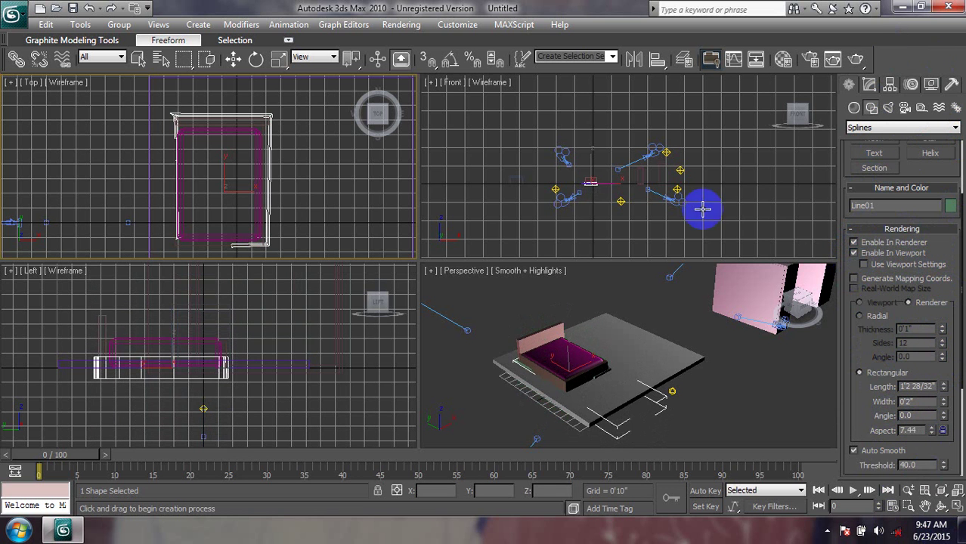
pyautogui.moveTo(162, 139)
pyautogui.mouseDown(button='middle')
pyautogui.moveTo(155, 170)
pyautogui.moveTo(173, 107)
pyautogui.mouseUp(button='middle')
pyautogui.scroll(-2, 155, 171)
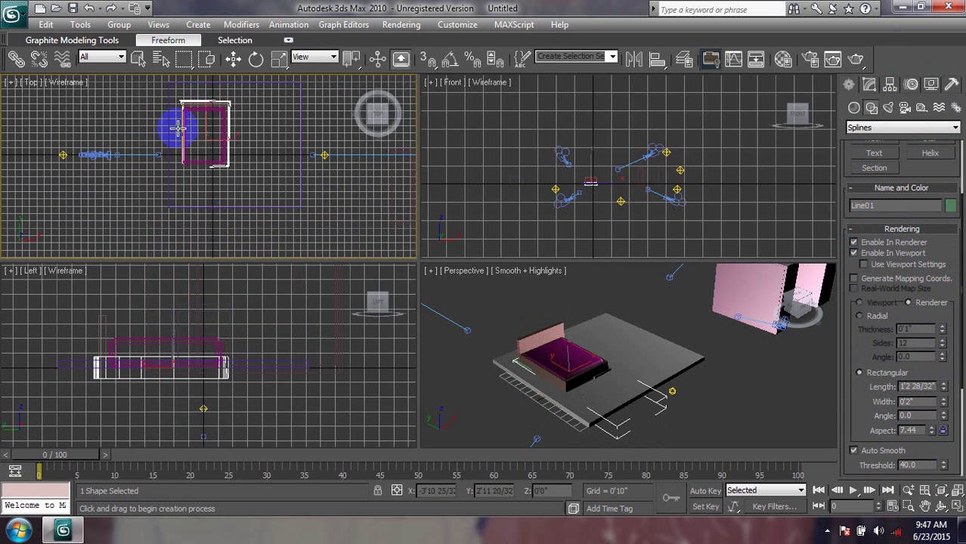
pyautogui.scroll(-2, 173, 124)
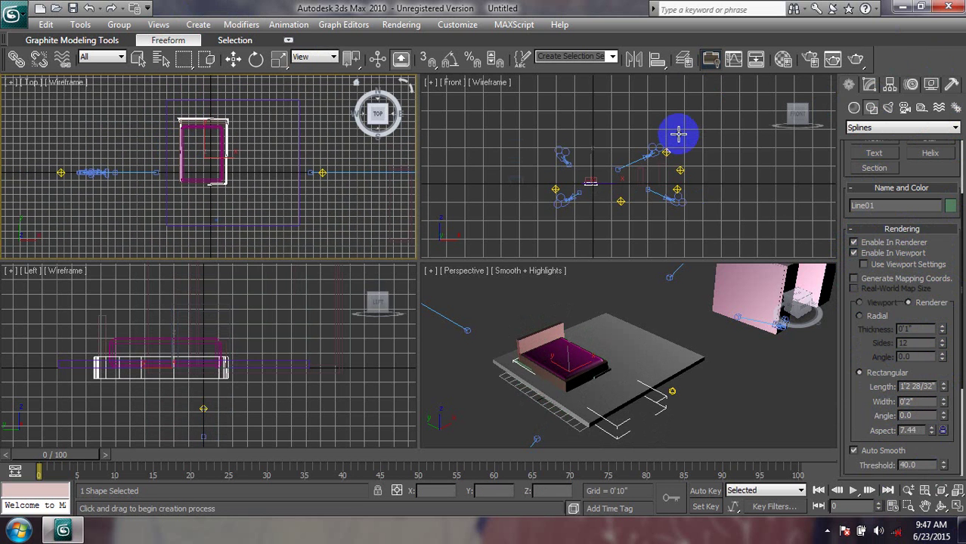
pyautogui.press('Delete')
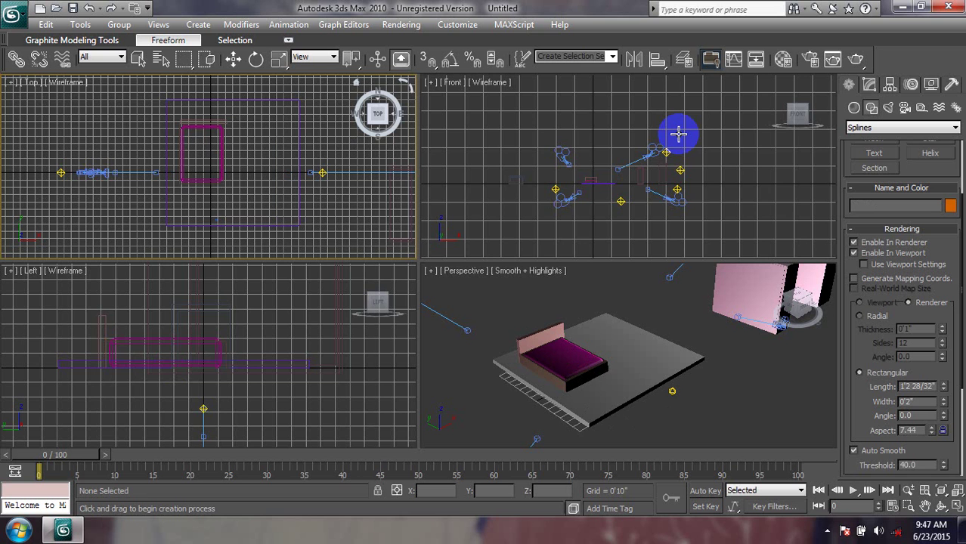
# - Return to the Splines Line tool and cancel an unfinished one-point line
pyautogui.click(870, 131)
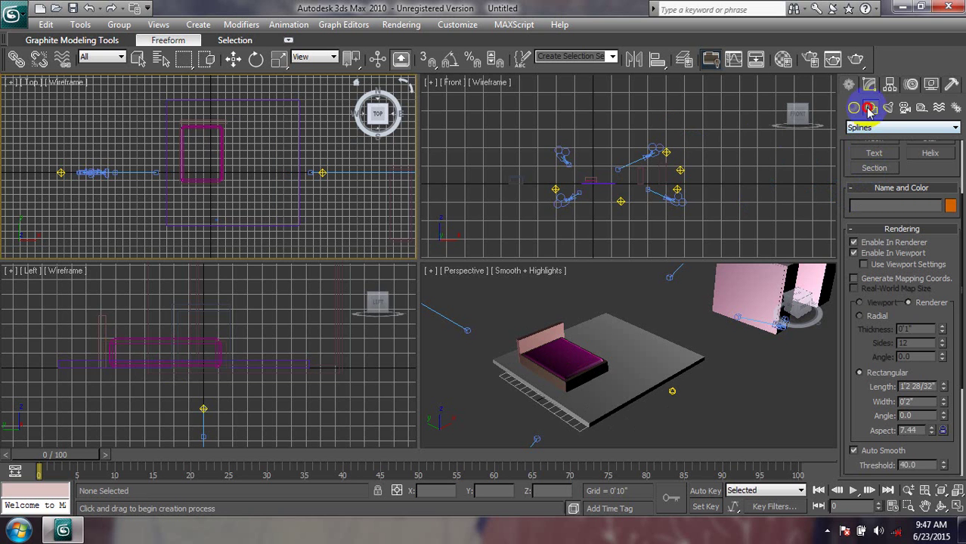
pyautogui.click(854, 108)
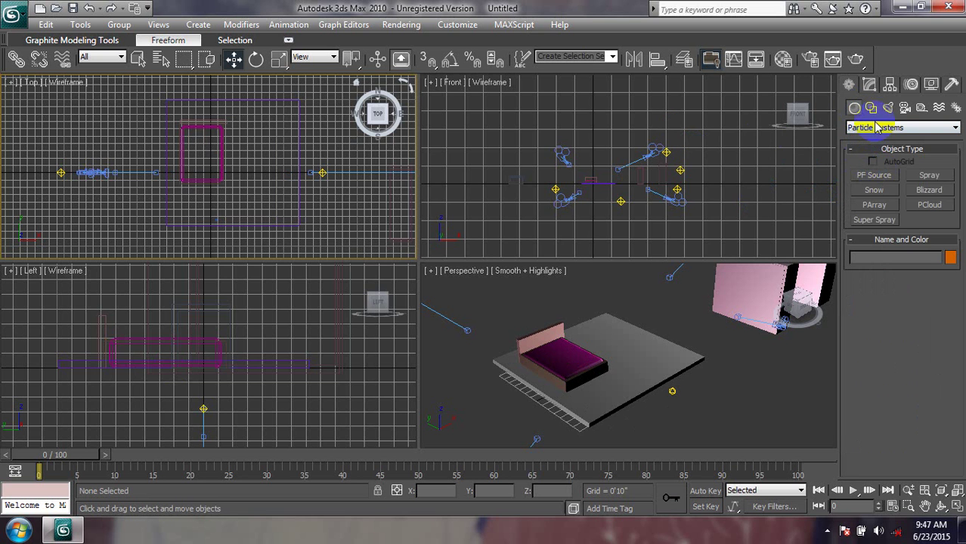
pyautogui.click(871, 108)
pyautogui.click(874, 186)
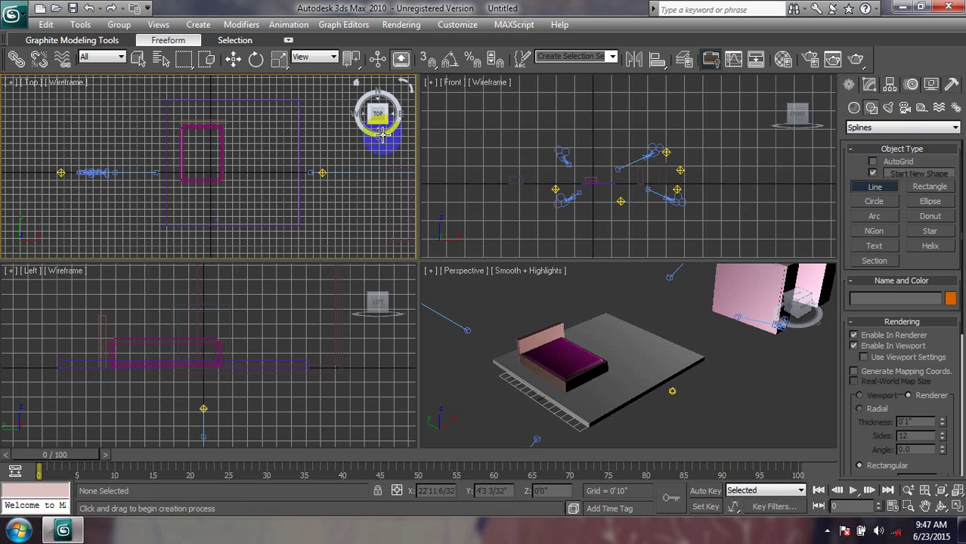
pyautogui.click(165, 232)
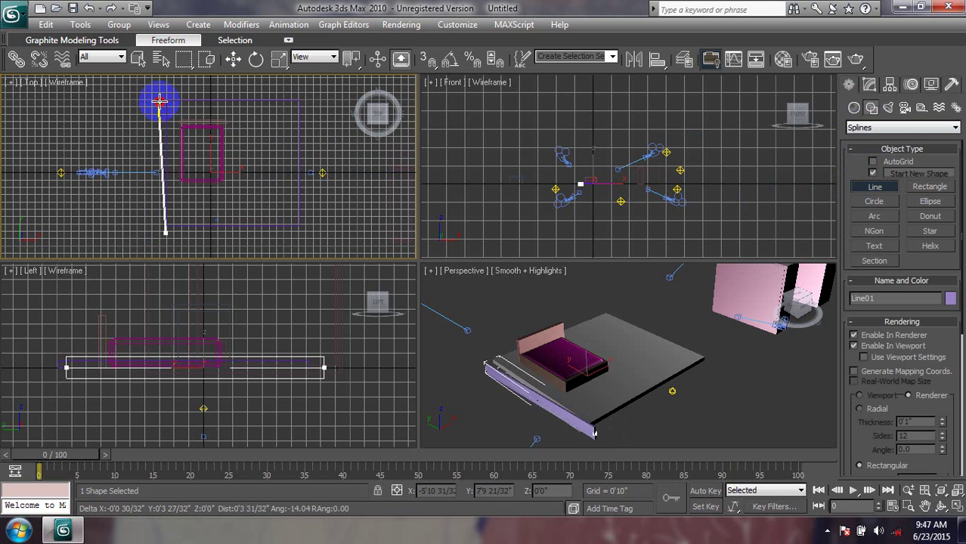
pyautogui.rightClick(170, 148)
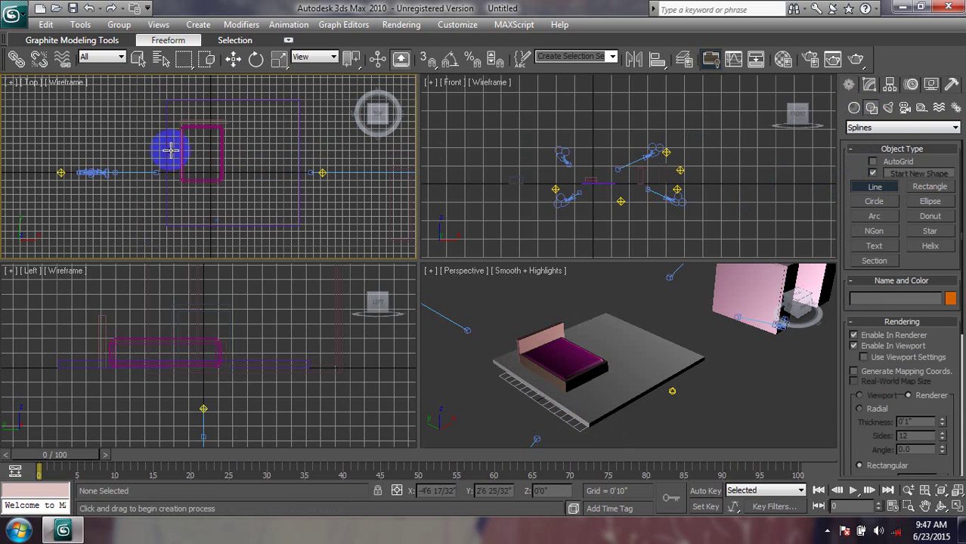
# - Disable Enable In Renderer and Enable In Viewport, discard two false-start lines, and select Box01
pyautogui.click(853, 336)
pyautogui.click(892, 189)
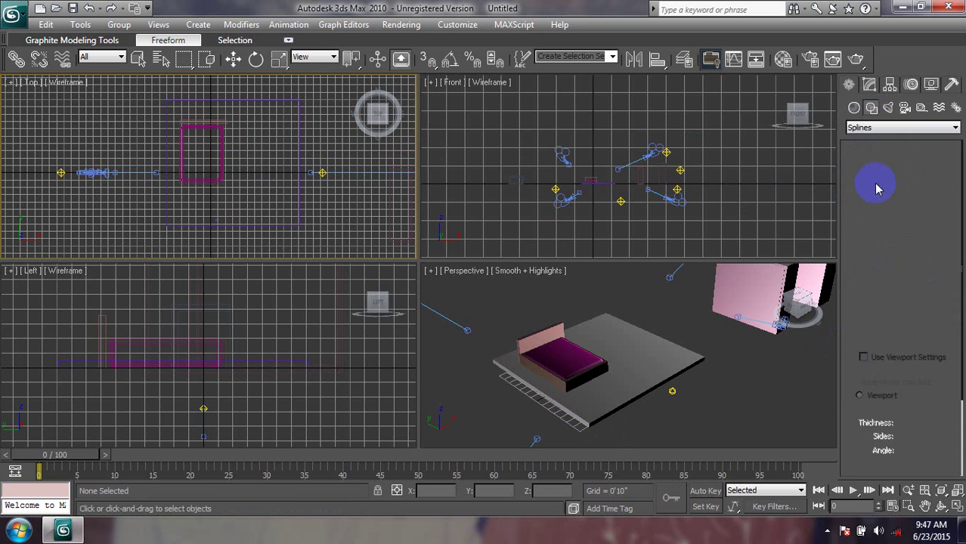
pyautogui.click(163, 234)
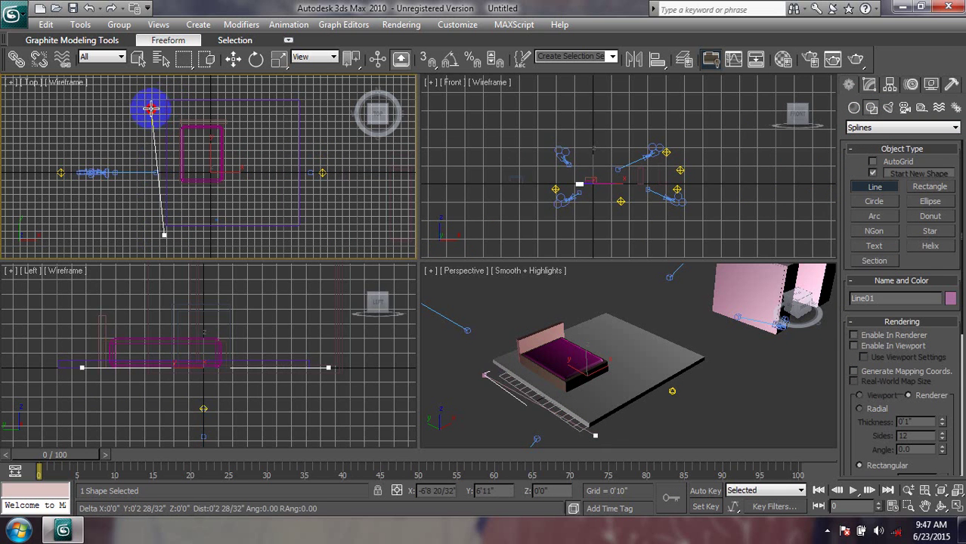
pyautogui.rightClick(157, 158)
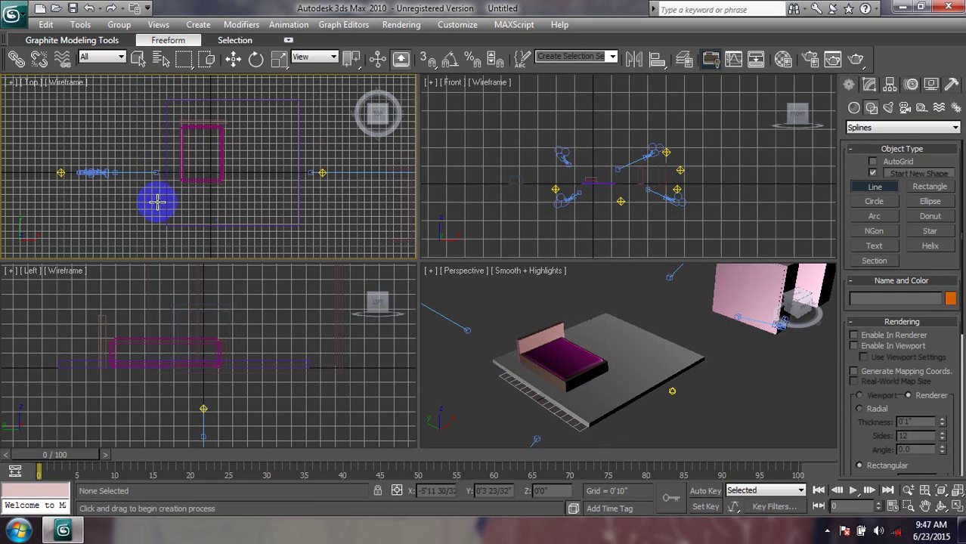
pyautogui.click(156, 237)
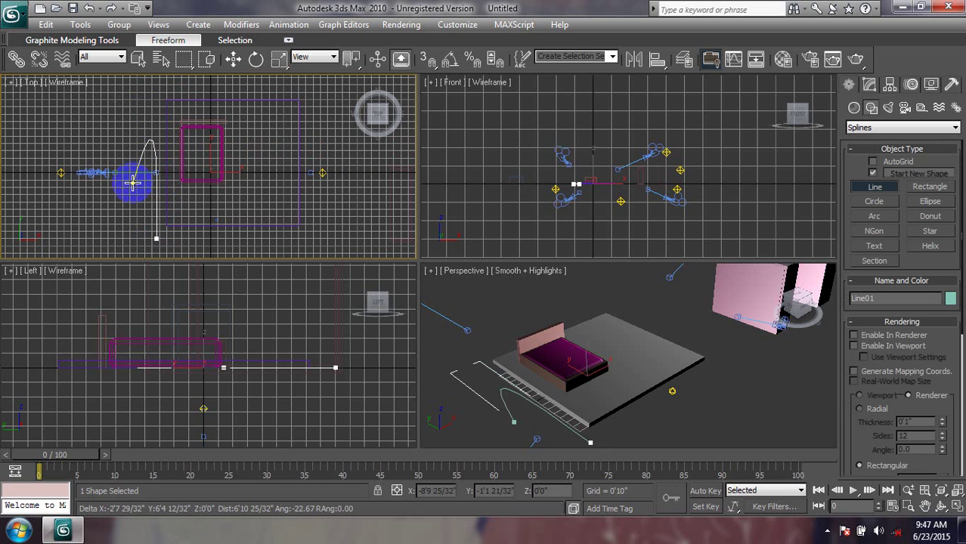
pyautogui.rightClick(130, 190)
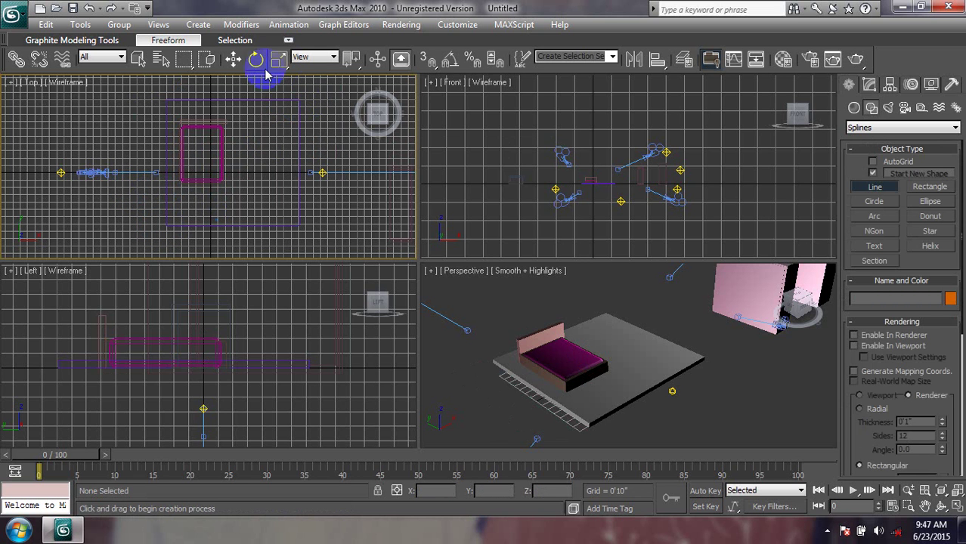
pyautogui.click(233, 59)
pyautogui.click(263, 104)
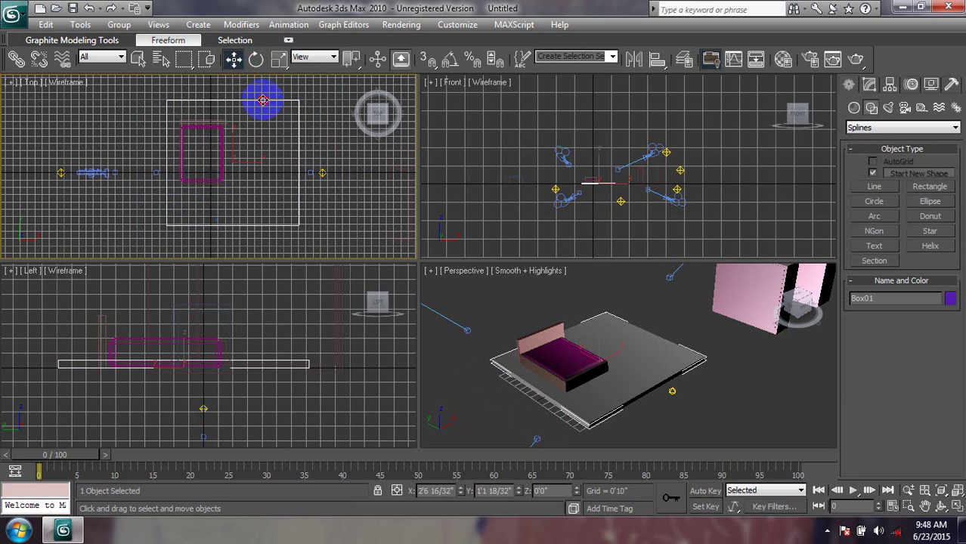
# - Change the floor box Box01's colour to purple ACI#206
pyautogui.click(950, 299)
pyautogui.click(566, 210)
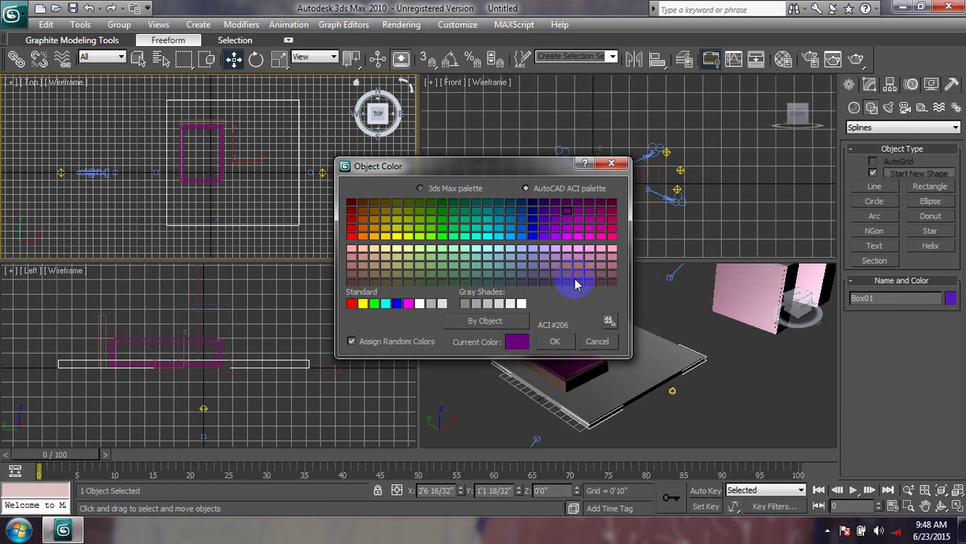
pyautogui.click(552, 344)
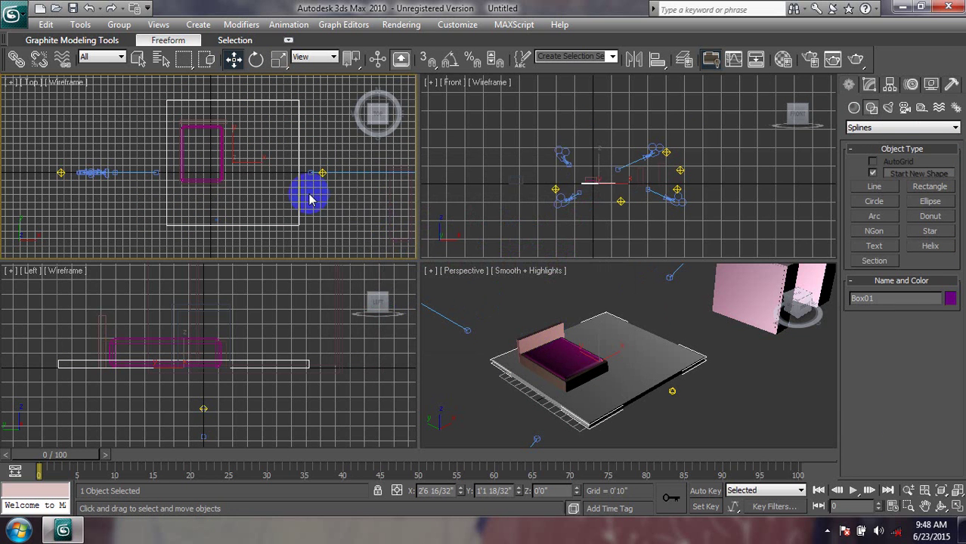
# - Draw a line through the floor outline's corners in the Top viewport
pyautogui.moveTo(309, 199); pyautogui.dragTo(303, 196, button='middle')
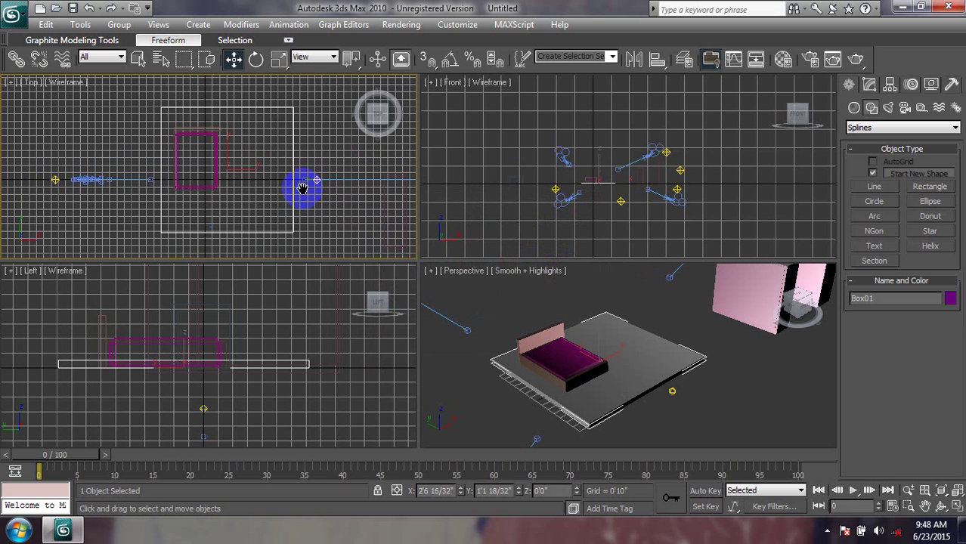
pyautogui.click(875, 186)
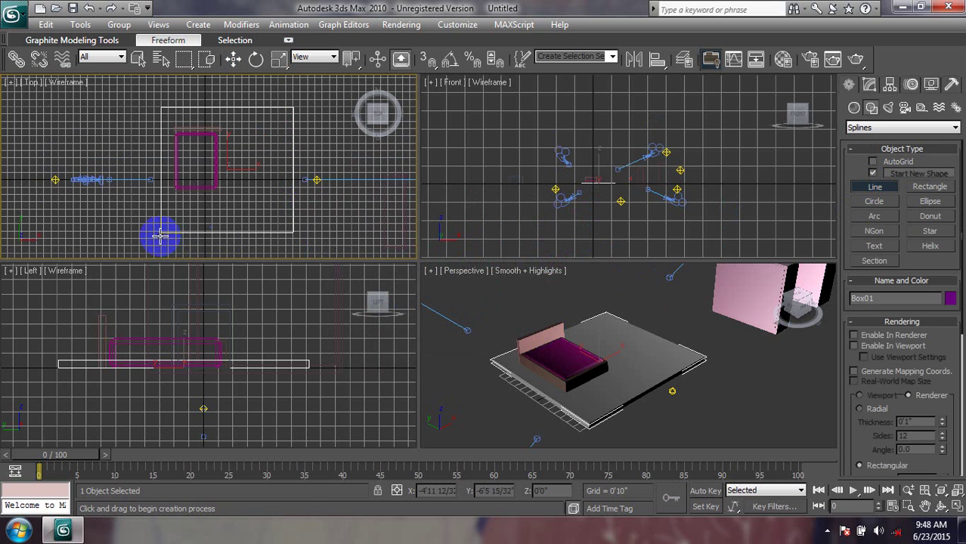
pyautogui.click(161, 235)
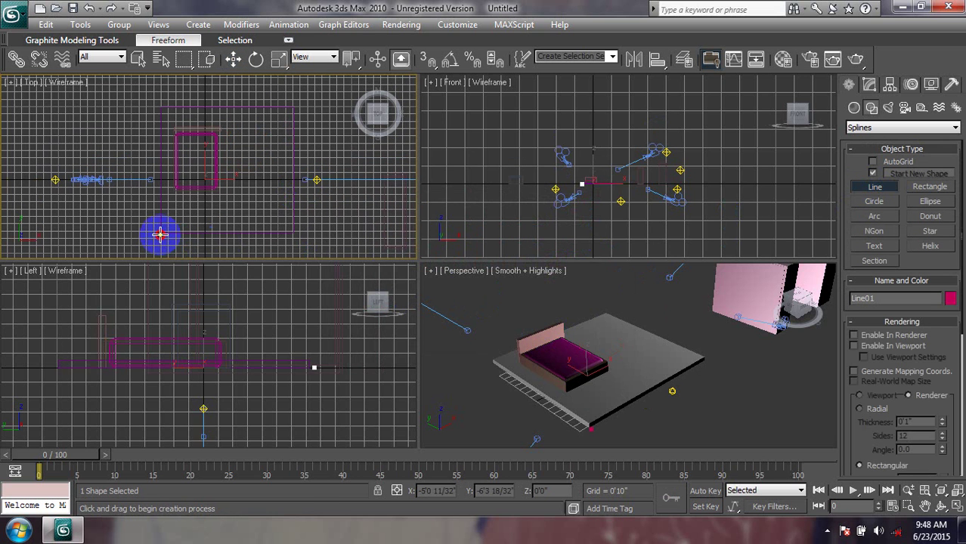
pyautogui.click(160, 106)
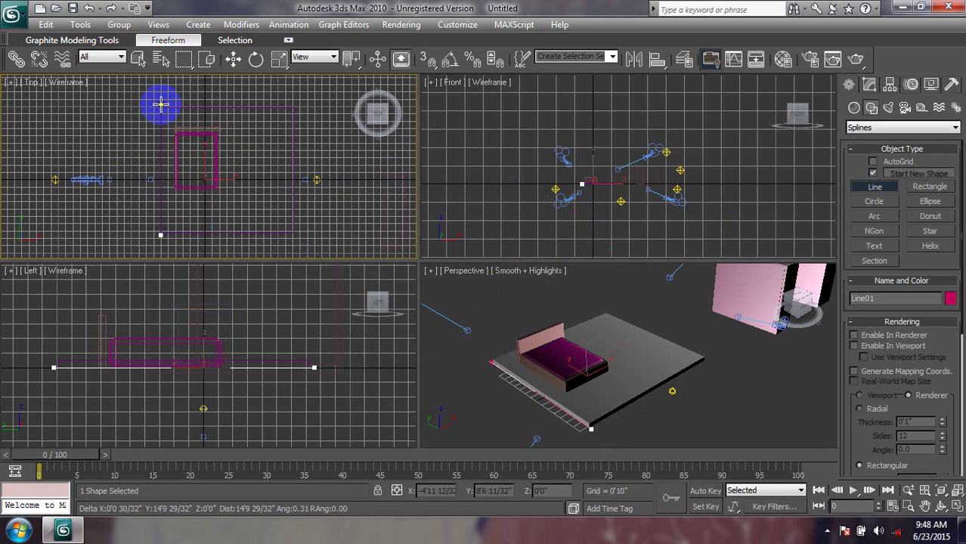
pyautogui.click(335, 104)
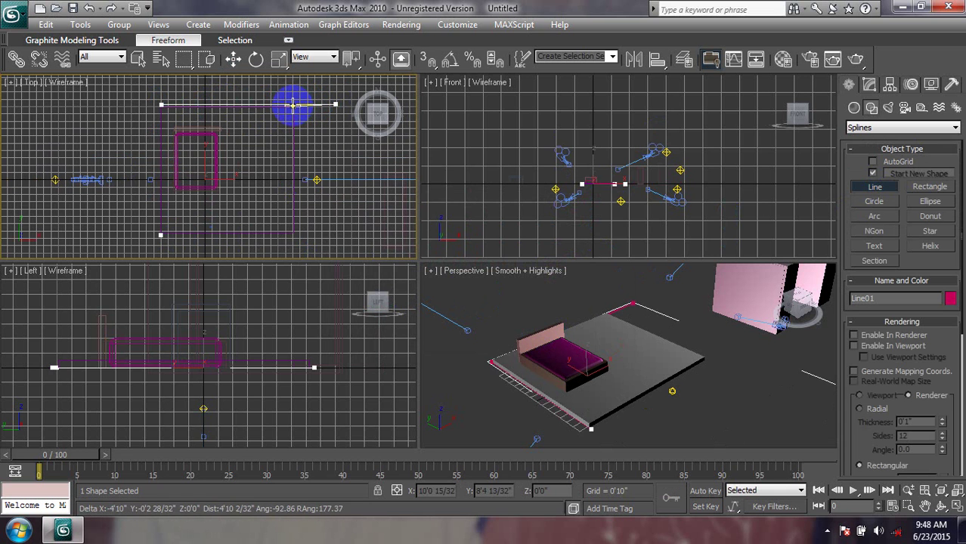
pyautogui.click(293, 104)
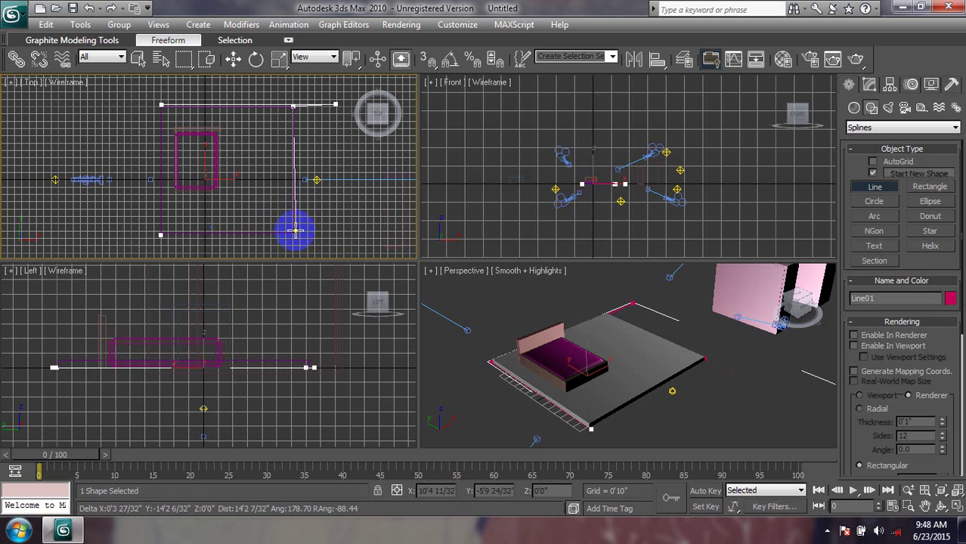
pyautogui.click(294, 231)
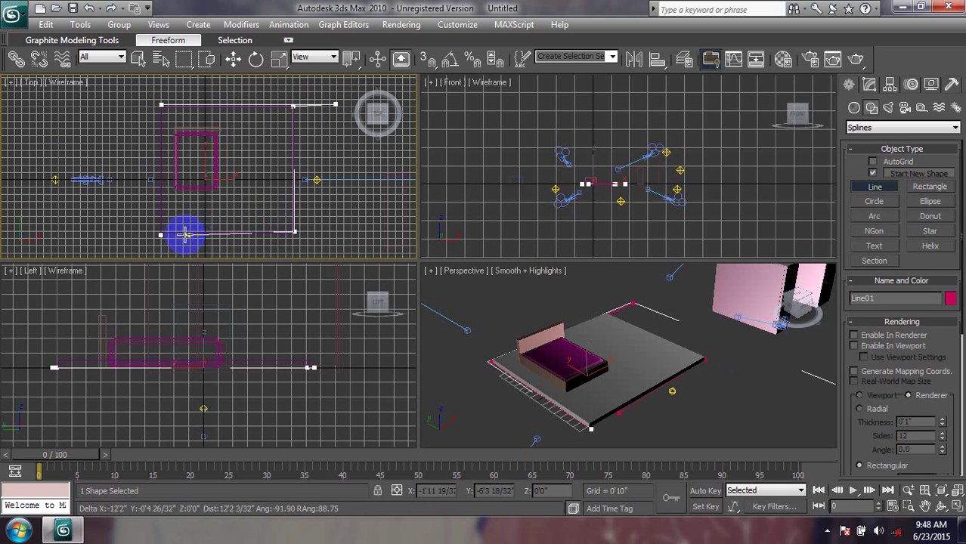
# - Finish the outline and render it as walls with a rectangular section of length 8'7 10/32"
pyautogui.click(220, 230)
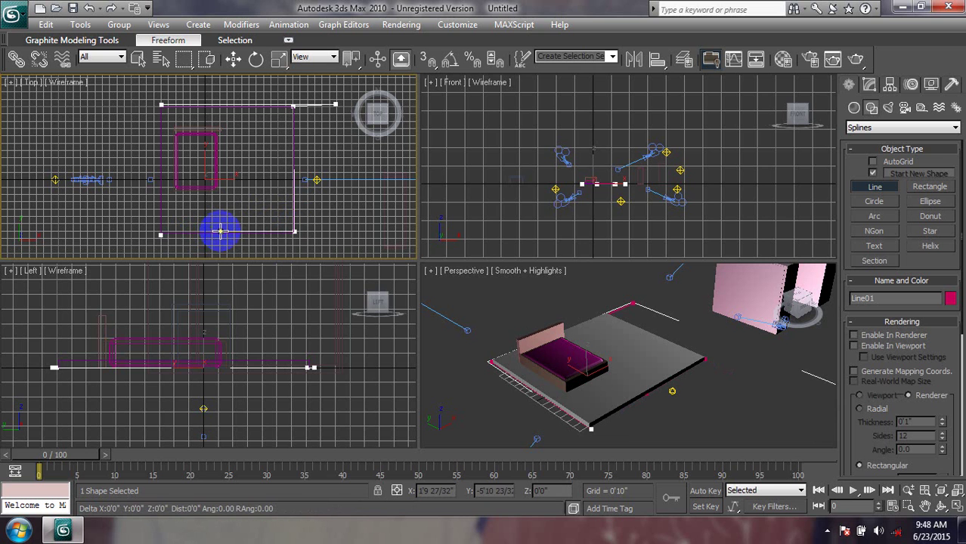
pyautogui.rightClick(219, 230)
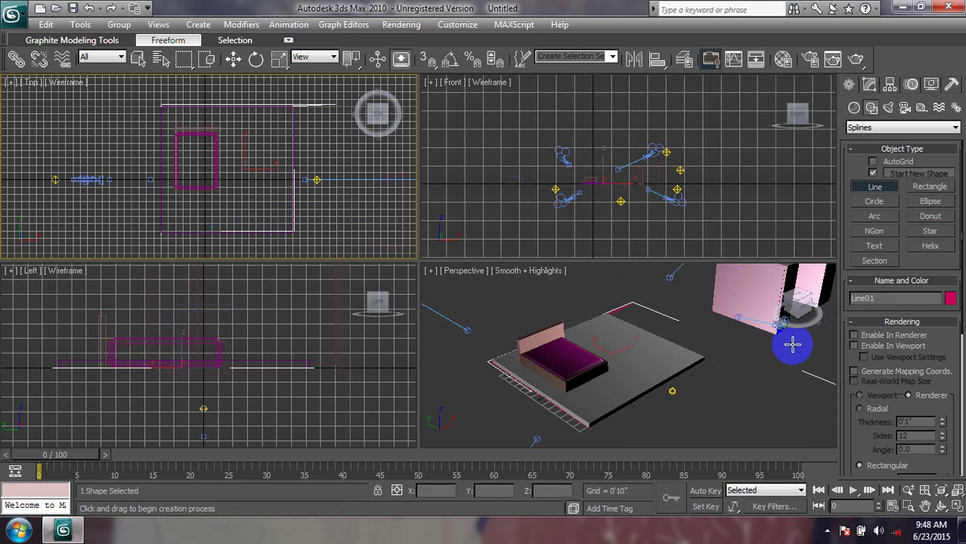
pyautogui.click(854, 335)
pyautogui.click(853, 346)
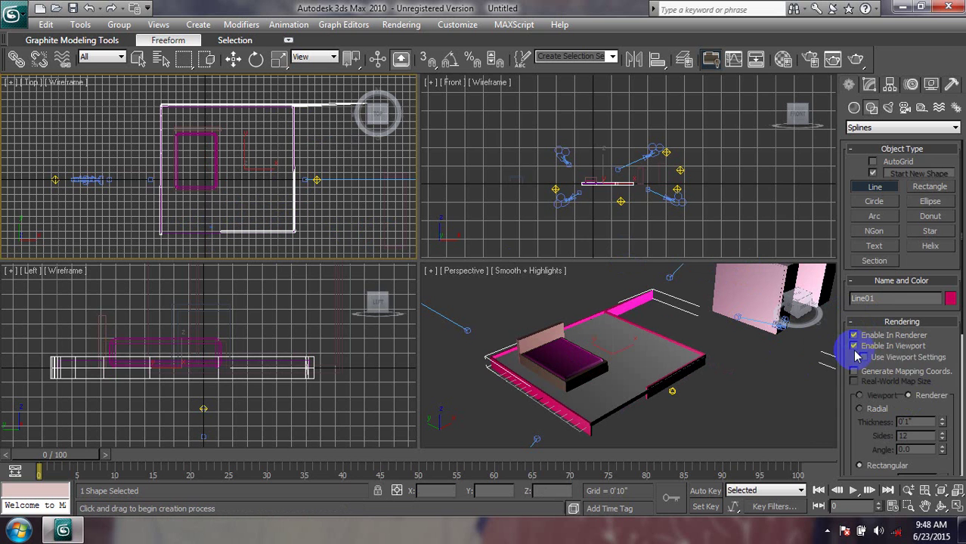
pyautogui.moveTo(852, 384); pyautogui.dragTo(880, 313)
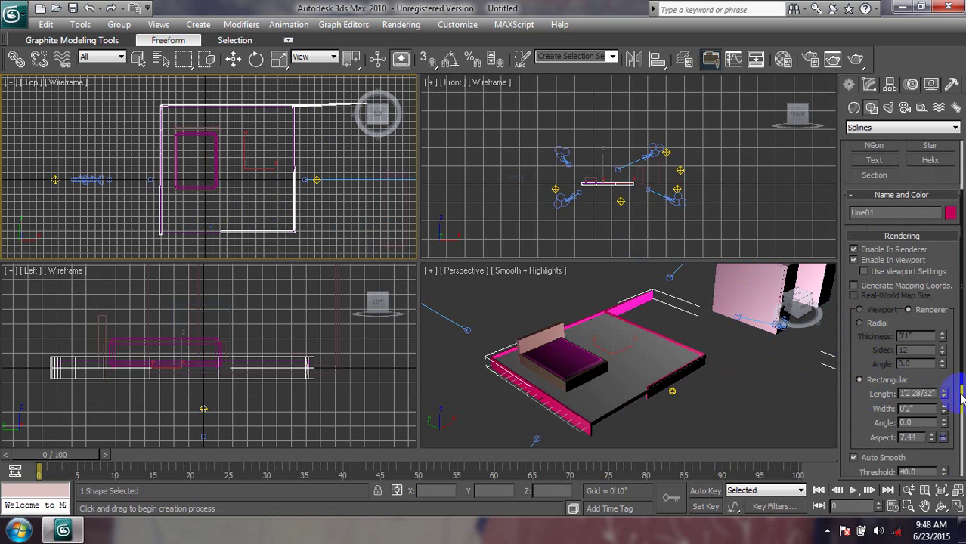
pyautogui.moveTo(946, 393)
pyautogui.mouseDown()
pyautogui.moveTo(913, 182)
pyautogui.moveTo(909, 376)
pyautogui.mouseUp()
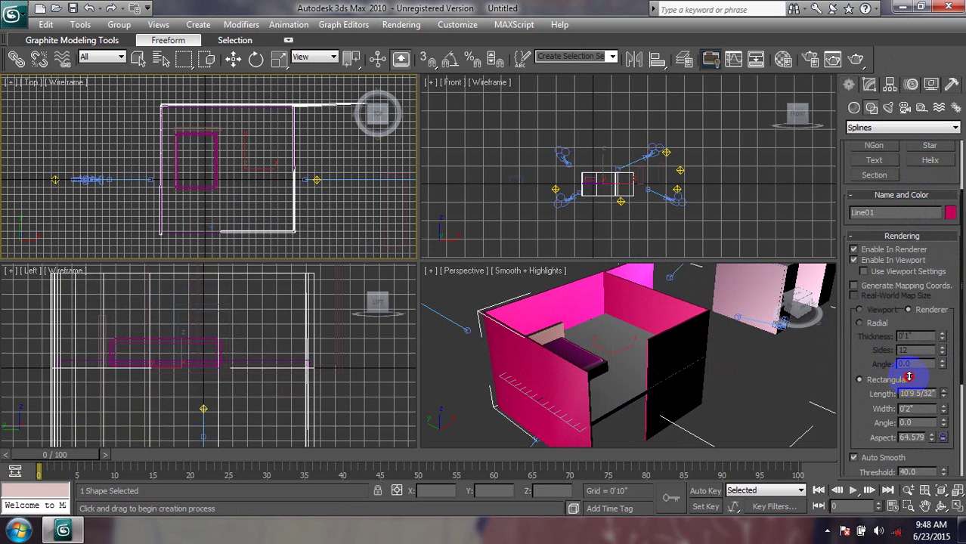
pyautogui.click(907, 408)
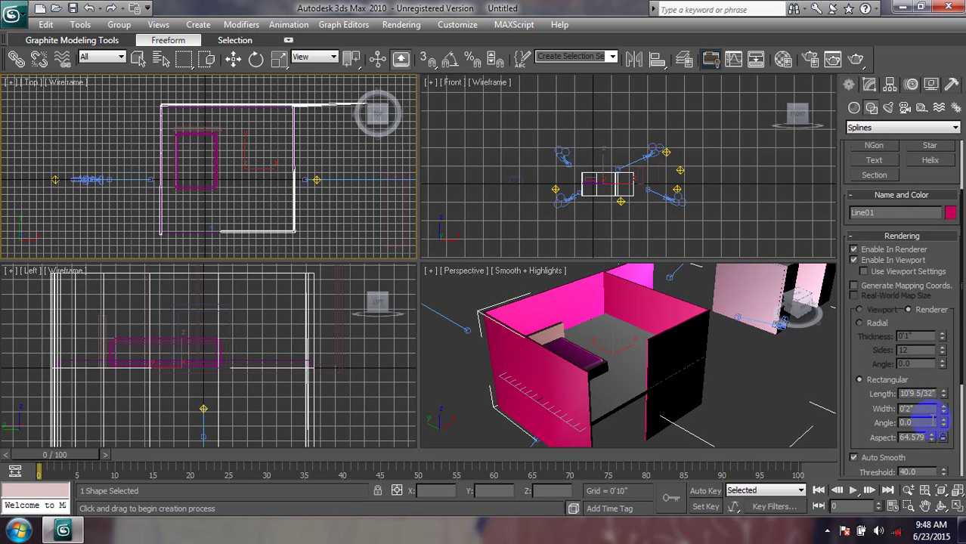
pyautogui.moveTo(943, 405)
pyautogui.mouseDown()
pyautogui.moveTo(942, 395)
pyautogui.moveTo(945, 409)
pyautogui.mouseUp()
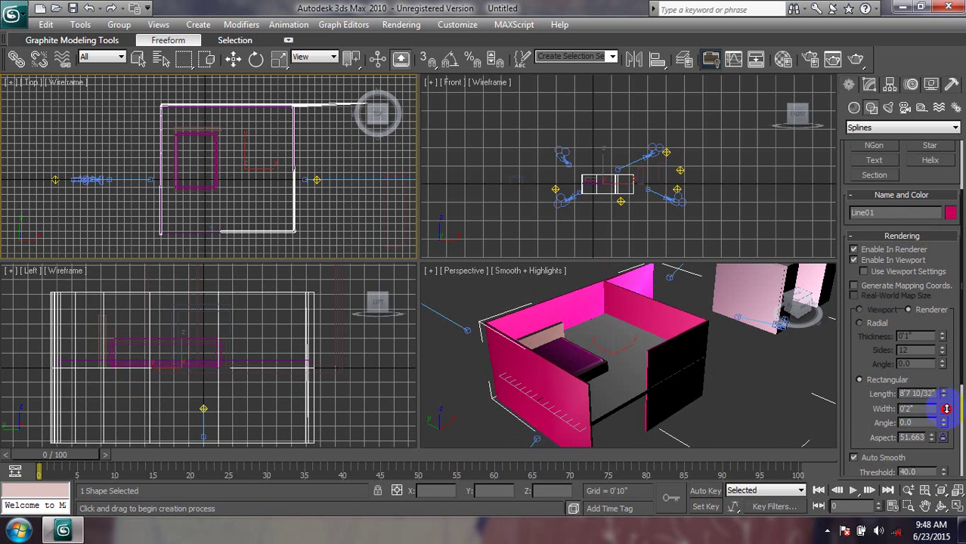
# - Cancel an accidental new line, orbit the perspective view, and switch to Select and Move
pyautogui.keyDown('alt'); pyautogui.moveTo(625, 410); pyautogui.dragTo(594, 355, button='middle'); pyautogui.keyUp('alt')
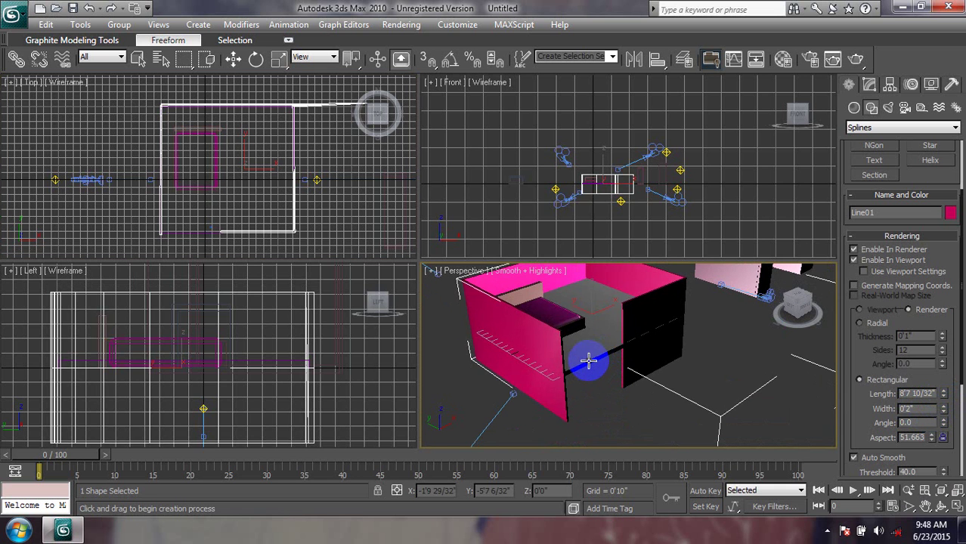
pyautogui.click(588, 362)
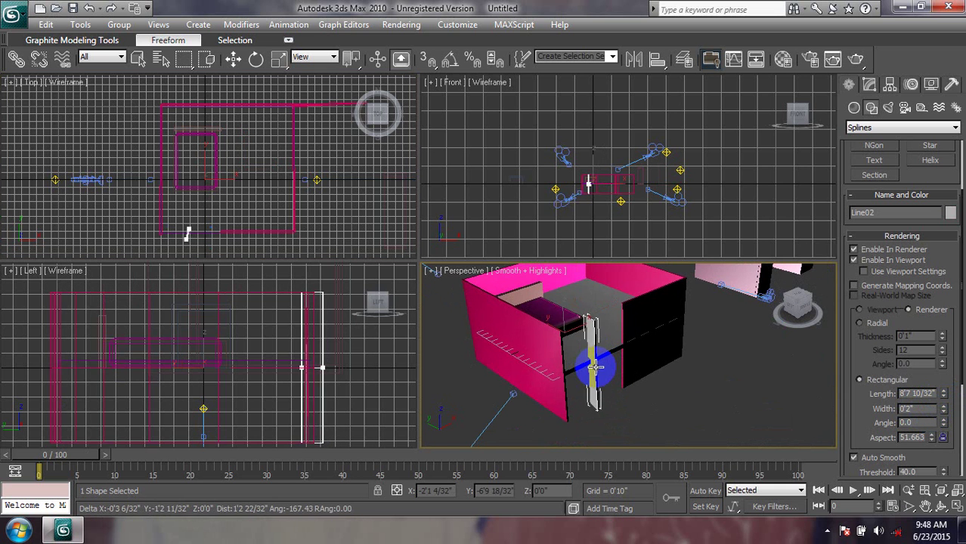
pyautogui.rightClick(593, 367)
pyautogui.keyDown('alt'); pyautogui.moveTo(593, 367); pyautogui.dragTo(597, 401, button='middle'); pyautogui.keyUp('alt')
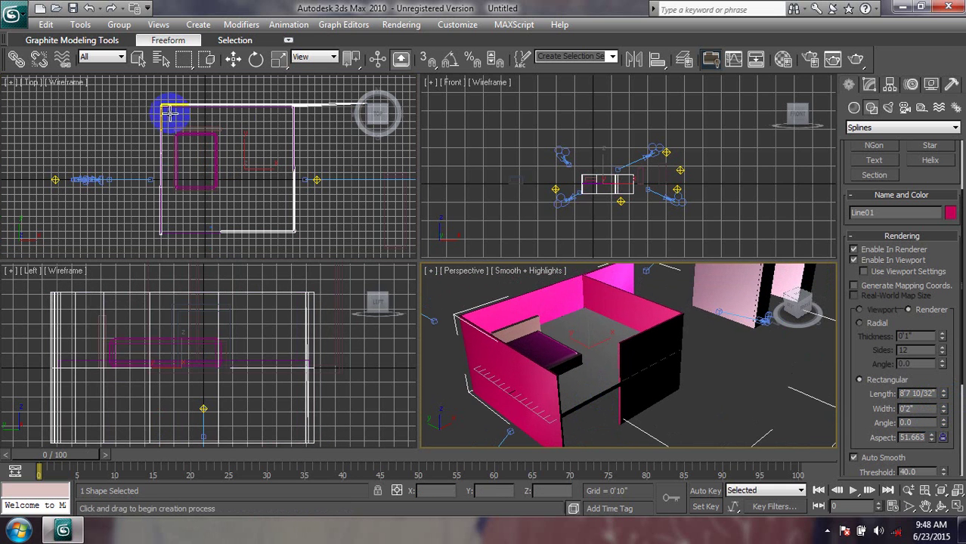
pyautogui.click(233, 59)
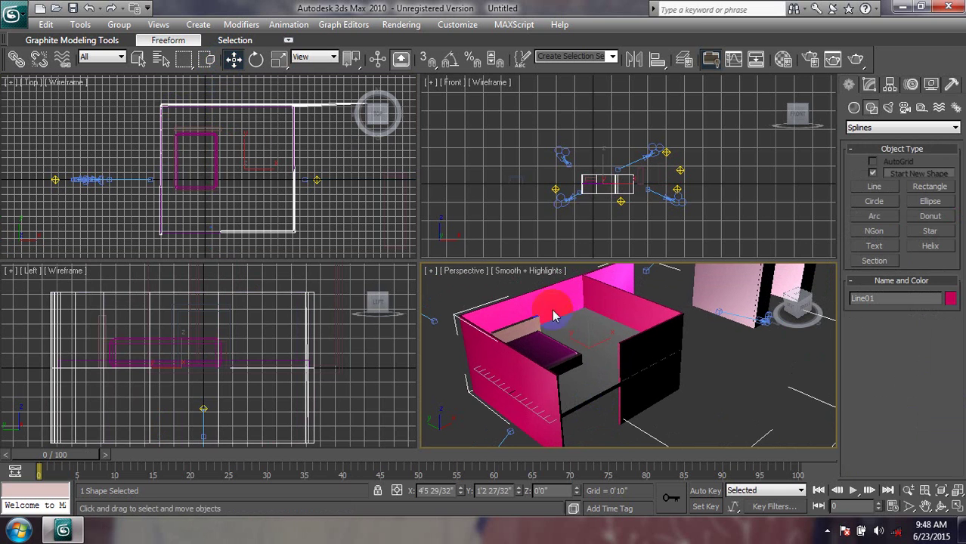
# - Nudge floor slab Box01 and move the Line01 walls left in the Front view
pyautogui.click(582, 397)
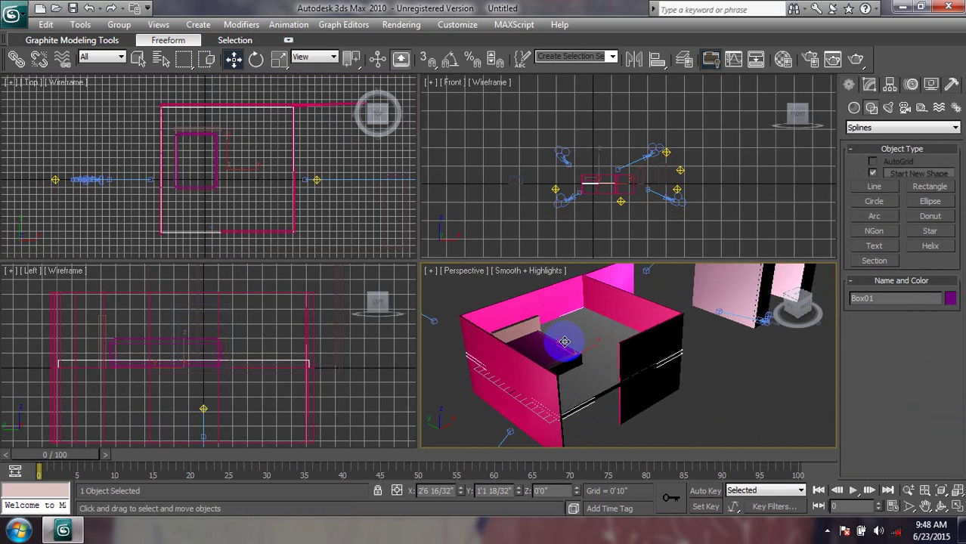
pyautogui.moveTo(573, 326); pyautogui.dragTo(573, 325)
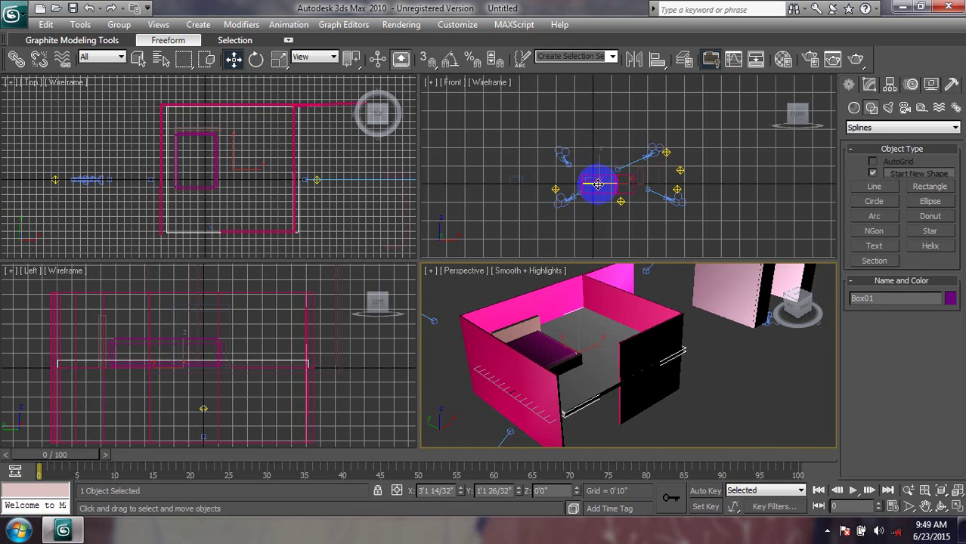
pyautogui.moveTo(597, 184); pyautogui.dragTo(599, 176)
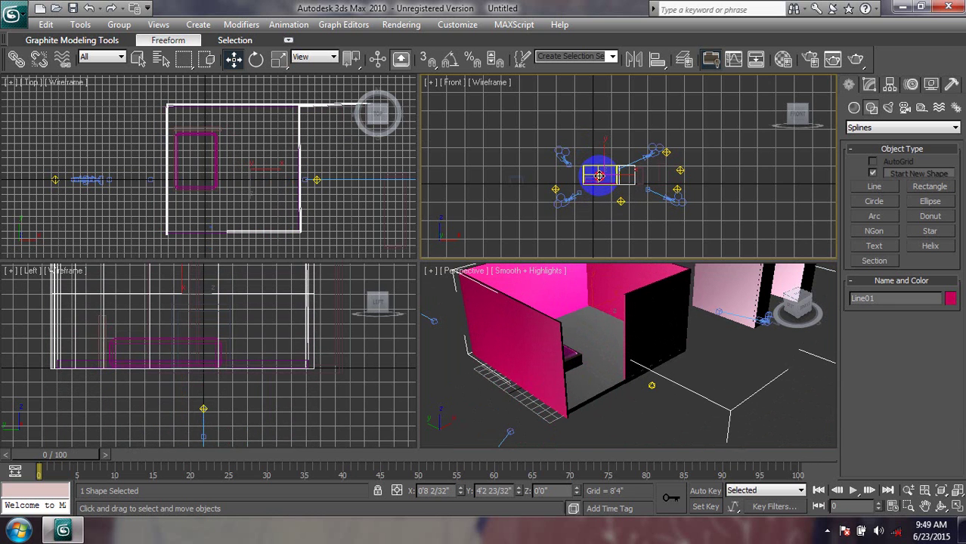
pyautogui.moveTo(608, 356)
pyautogui.keyDown('alt'); pyautogui.mouseDown(button='middle')
pyautogui.moveTo(606, 389)
pyautogui.moveTo(591, 370)
pyautogui.moveTo(586, 414)
pyautogui.mouseUp(button='middle'); pyautogui.keyUp('alt')
pyautogui.click(583, 424)
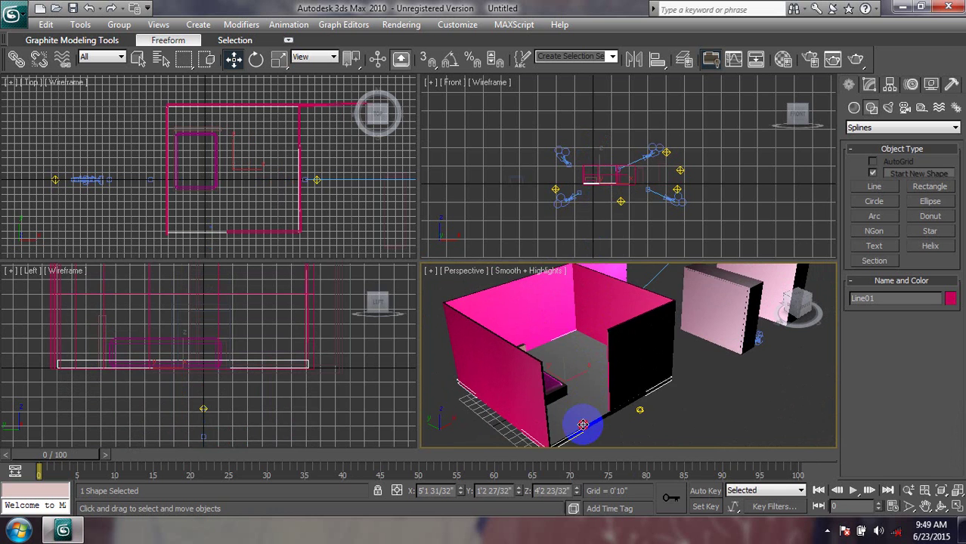
# - Clone the floor slab as a copy named Box10
pyautogui.rightClick(579, 384)
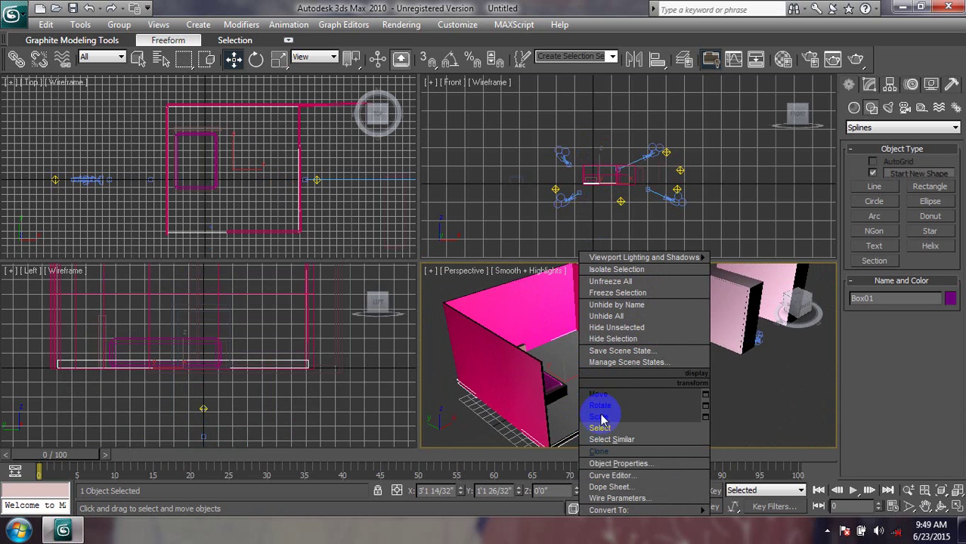
pyautogui.click(604, 441)
pyautogui.click(606, 452)
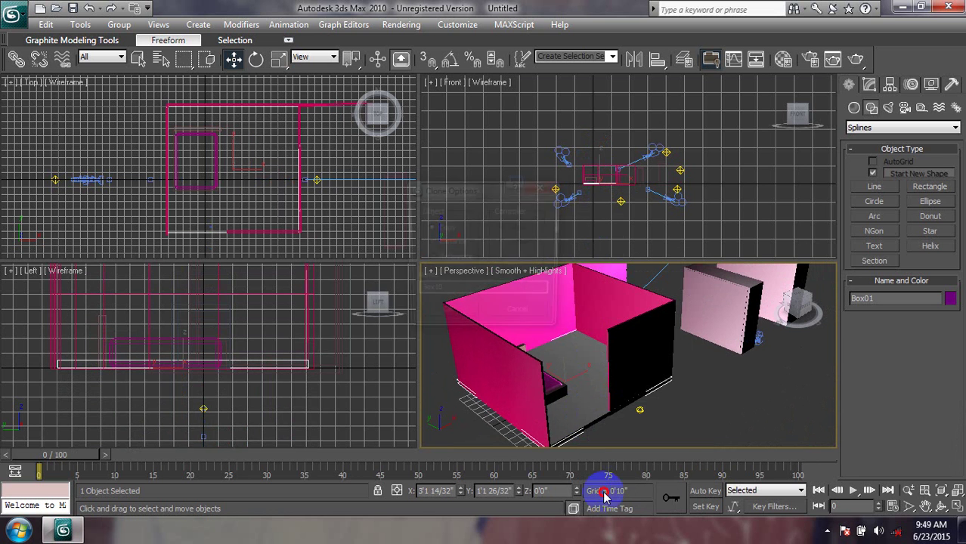
pyautogui.click(459, 318)
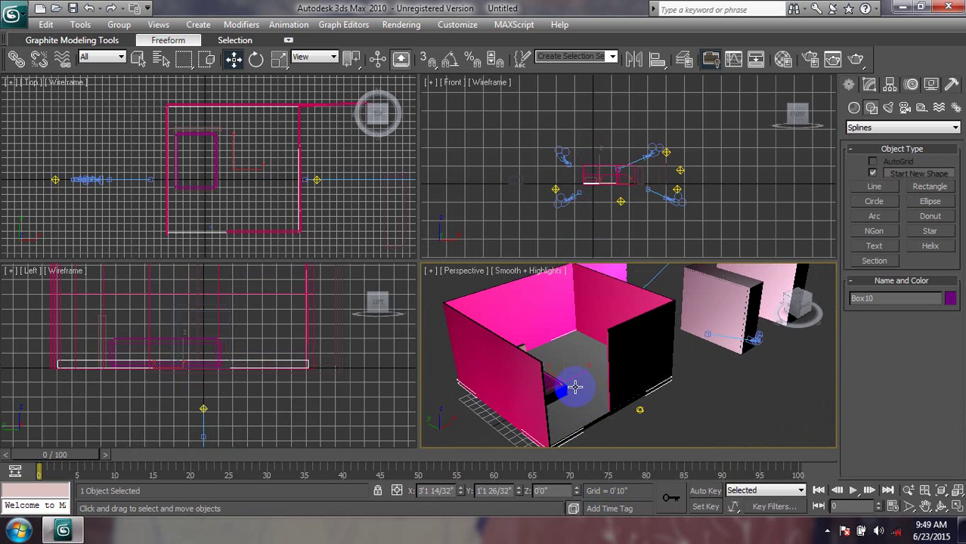
# - Zoom the Front view, move the Line01 walls left over the floor, and select Box10
pyautogui.moveTo(598, 174); pyautogui.dragTo(561, 194, button='middle')
pyautogui.scroll(2, 534, 205)
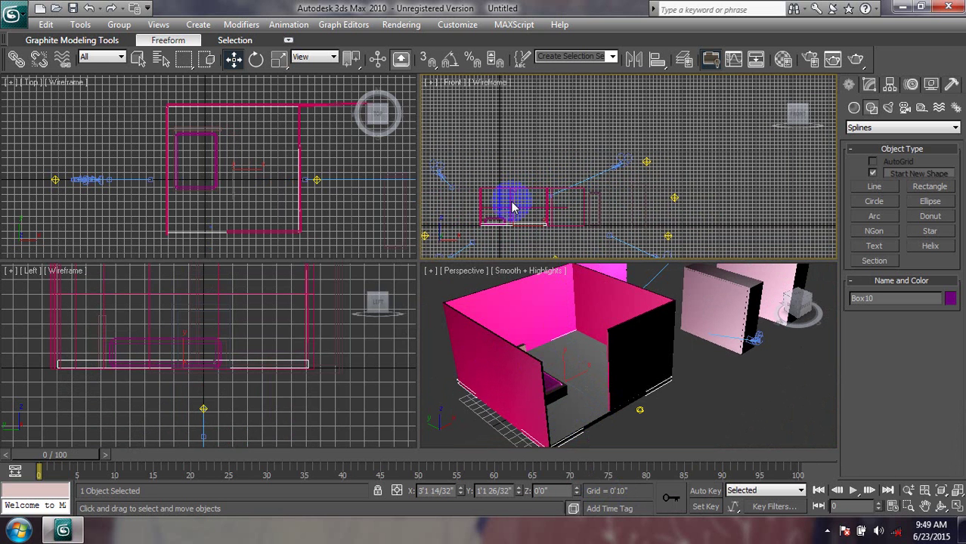
pyautogui.click(511, 214)
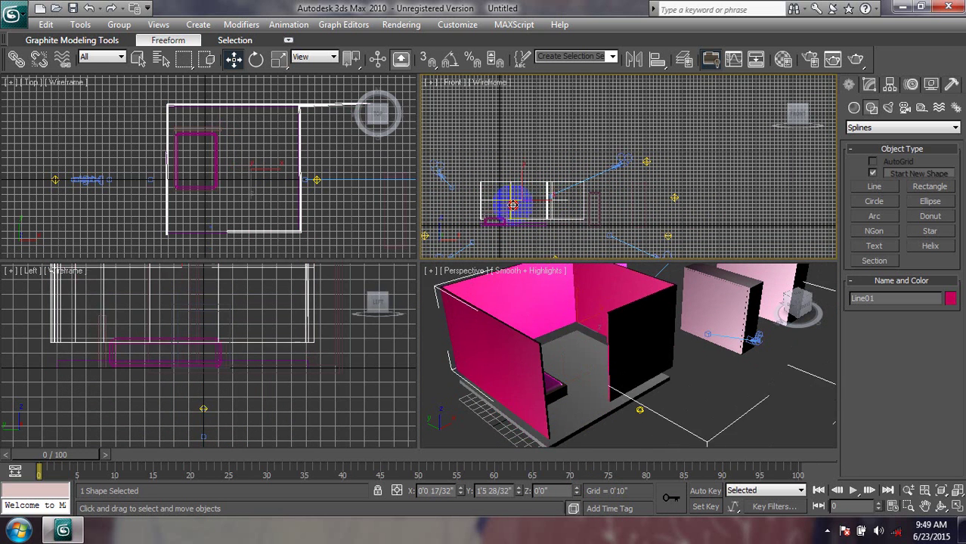
pyautogui.moveTo(514, 217); pyautogui.dragTo(510, 215)
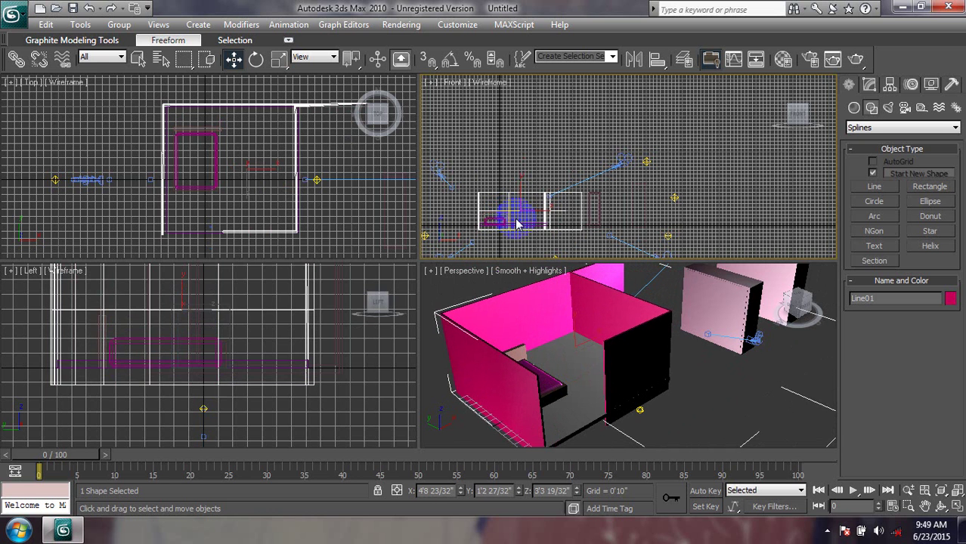
pyautogui.click(530, 224)
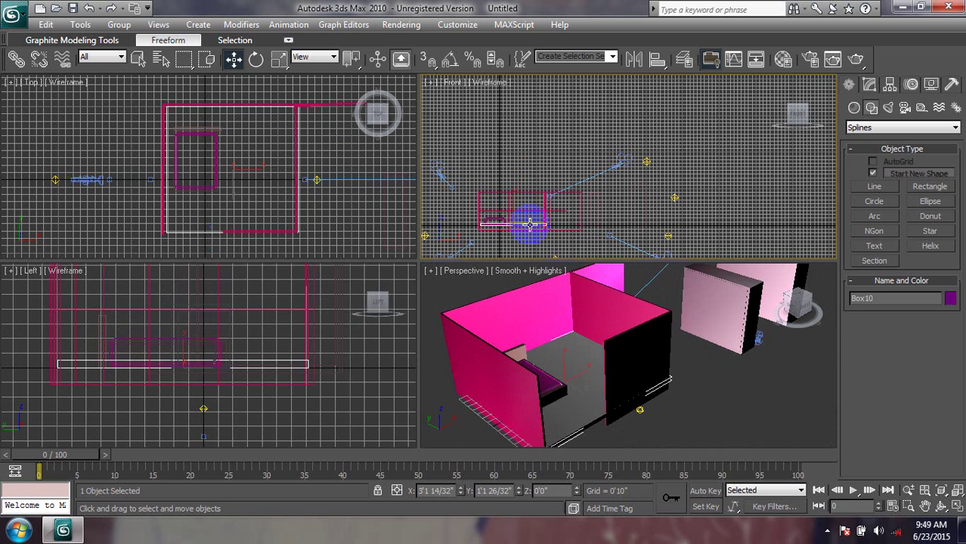
pyautogui.scroll(2, 560, 219)
pyautogui.scroll(2, 563, 205)
# - Pick out the floor copy Box10 among the thin slabs in the Front view
pyautogui.scroll(2, 597, 174)
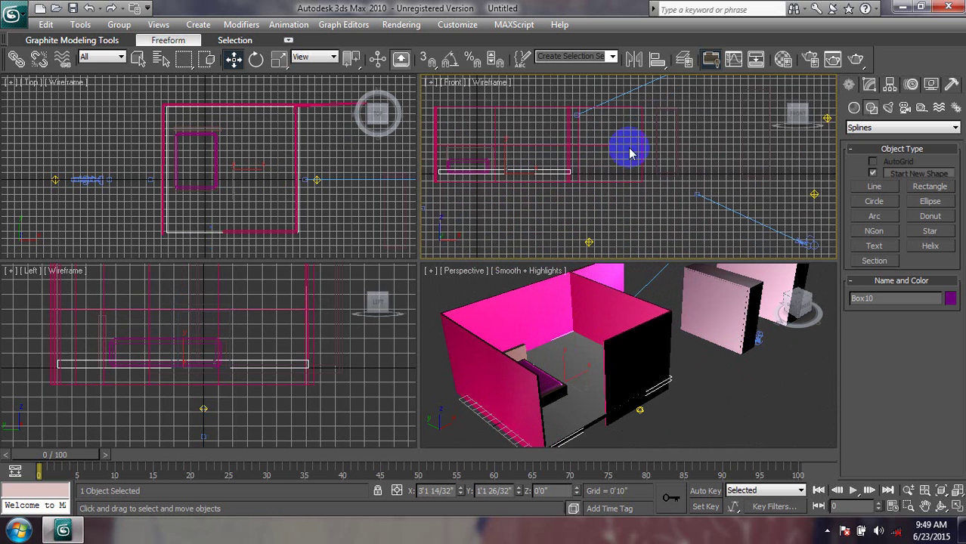
pyautogui.click(560, 174)
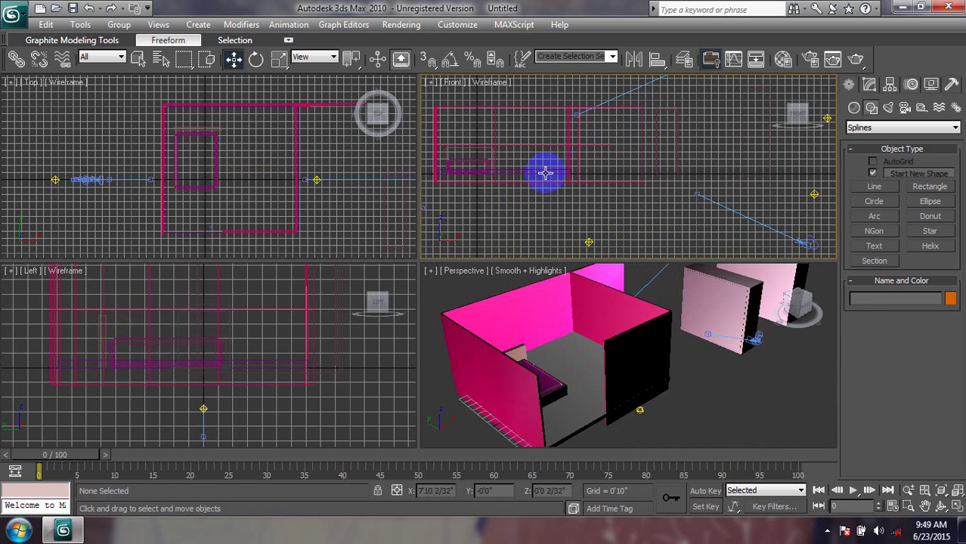
pyautogui.click(554, 172)
pyautogui.moveTo(554, 171); pyautogui.dragTo(567, 178, button='middle')
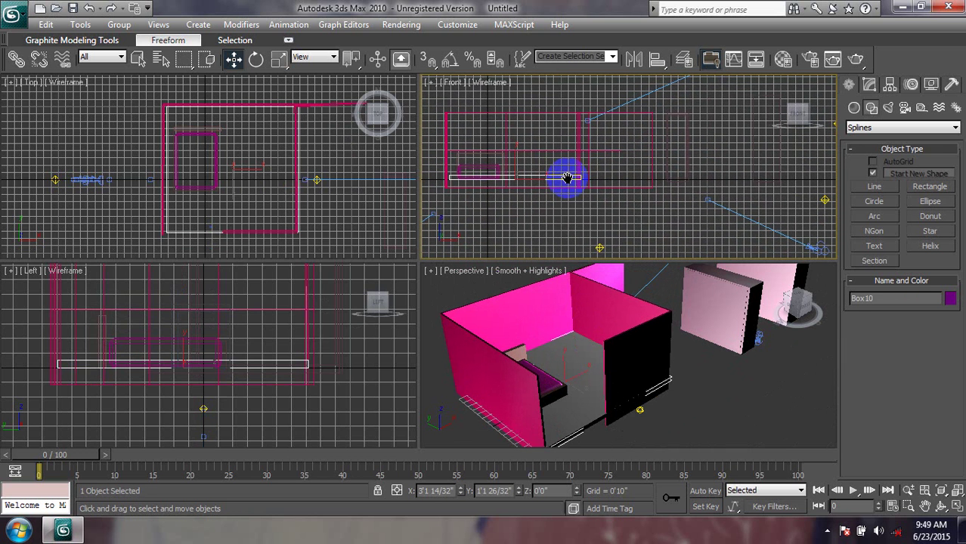
pyautogui.click(517, 145)
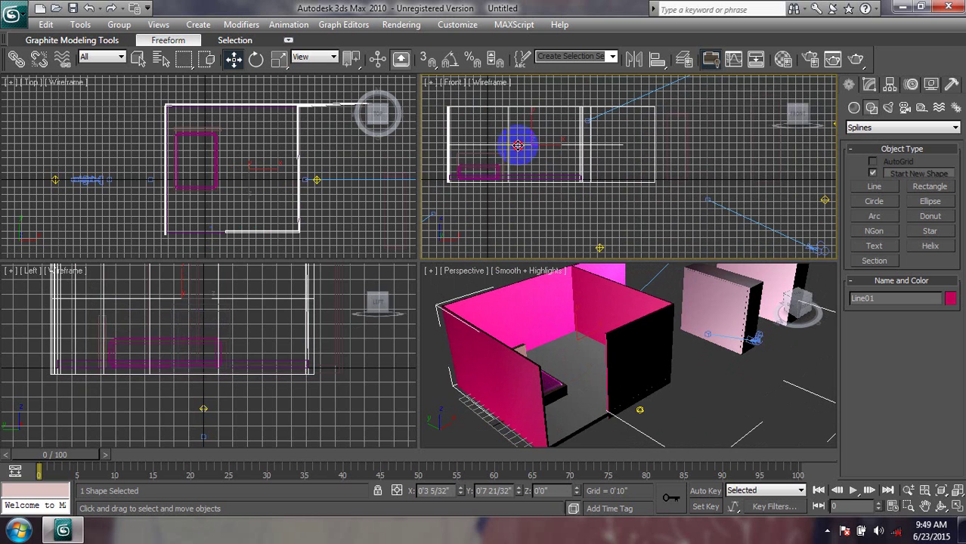
pyautogui.click(556, 178)
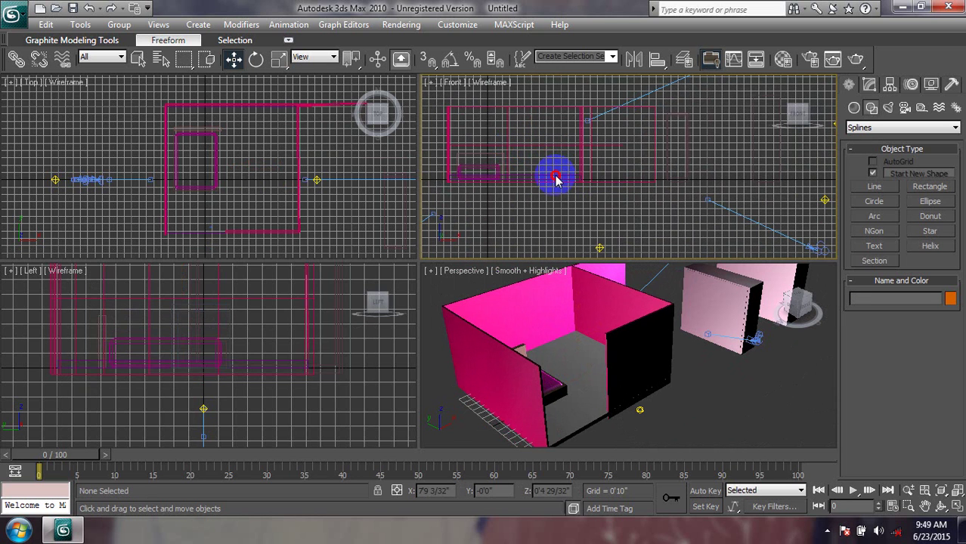
pyautogui.moveTo(527, 184); pyautogui.dragTo(546, 179)
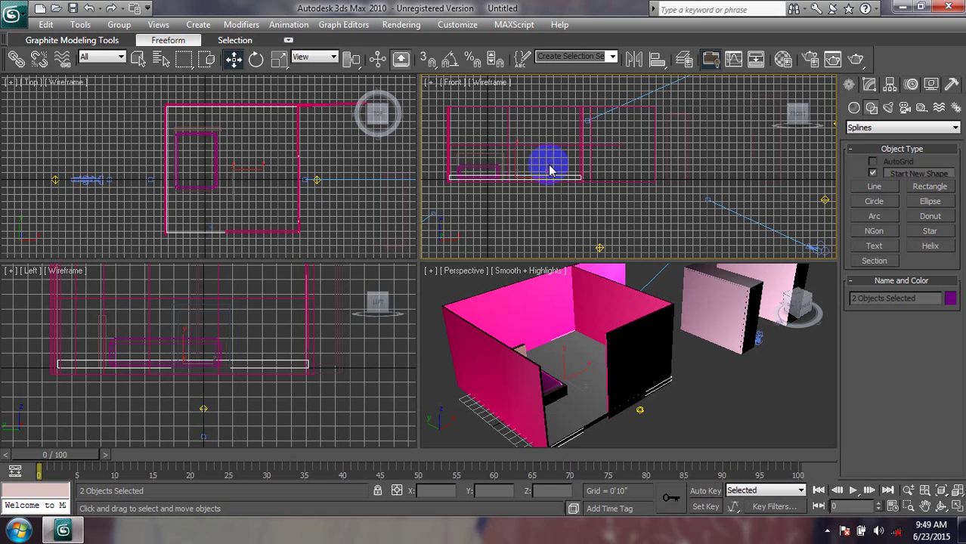
pyautogui.moveTo(517, 171); pyautogui.dragTo(498, 187)
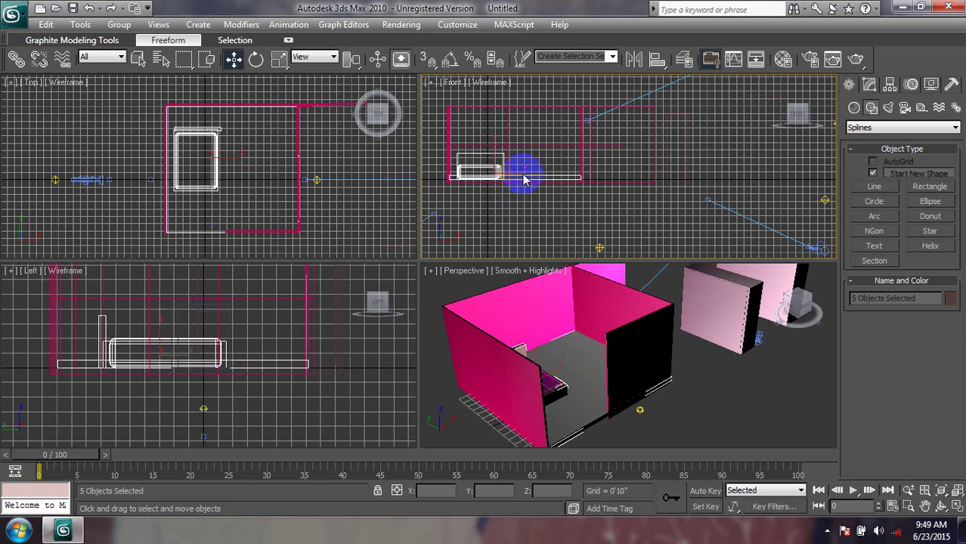
pyautogui.moveTo(561, 176); pyautogui.dragTo(531, 178)
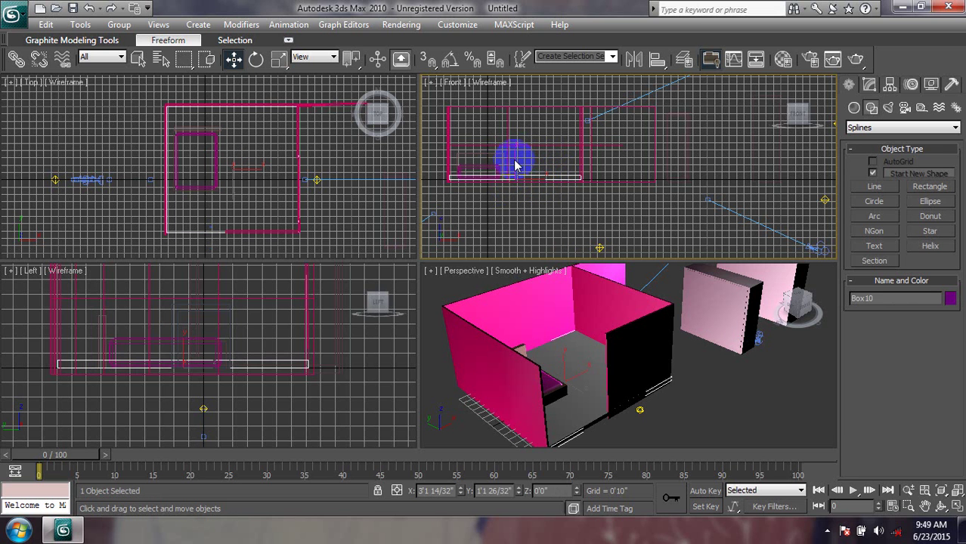
pyautogui.click(514, 162)
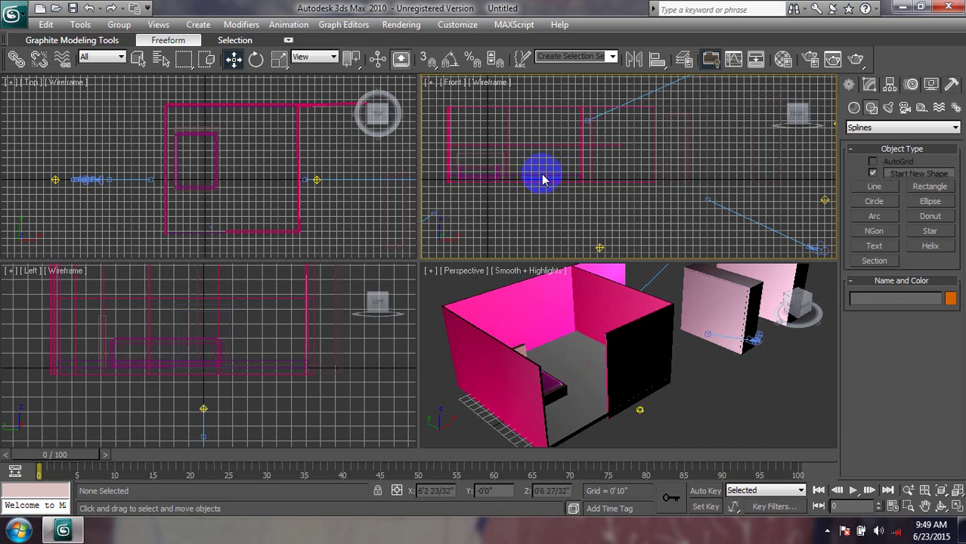
pyautogui.click(554, 176)
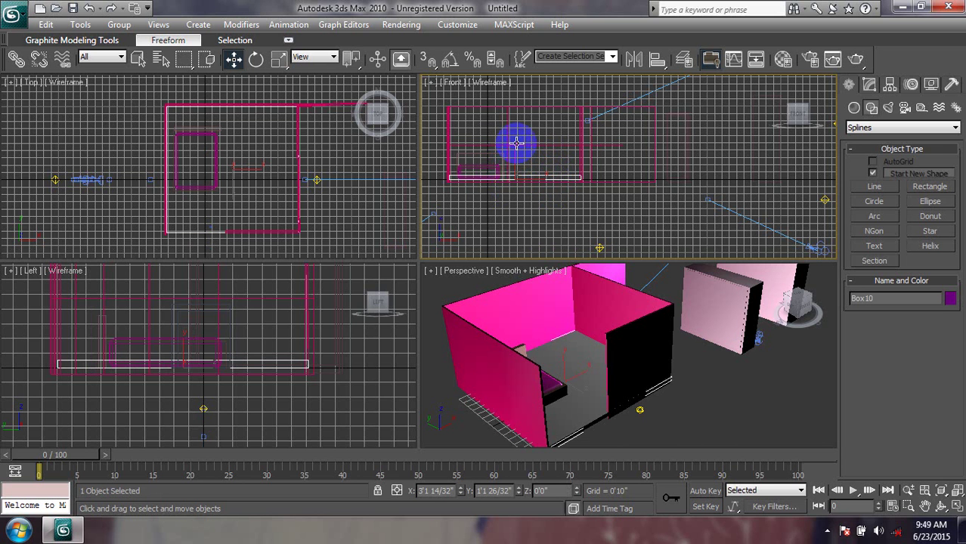
# - Lower the Line01 walls down onto Box10
pyautogui.click(516, 142)
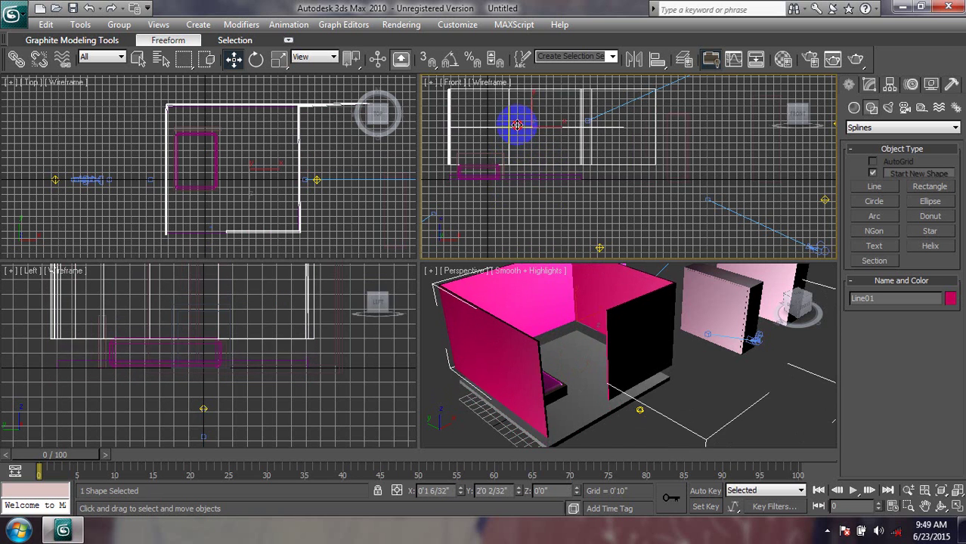
pyautogui.moveTo(517, 136)
pyautogui.mouseDown()
pyautogui.moveTo(517, 159)
pyautogui.moveTo(517, 142)
pyautogui.mouseUp()
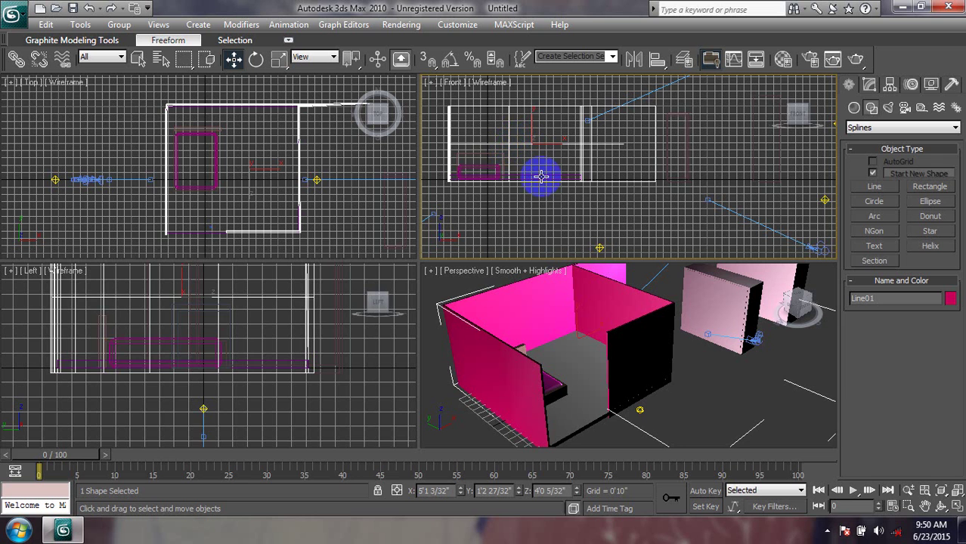
pyautogui.click(542, 177)
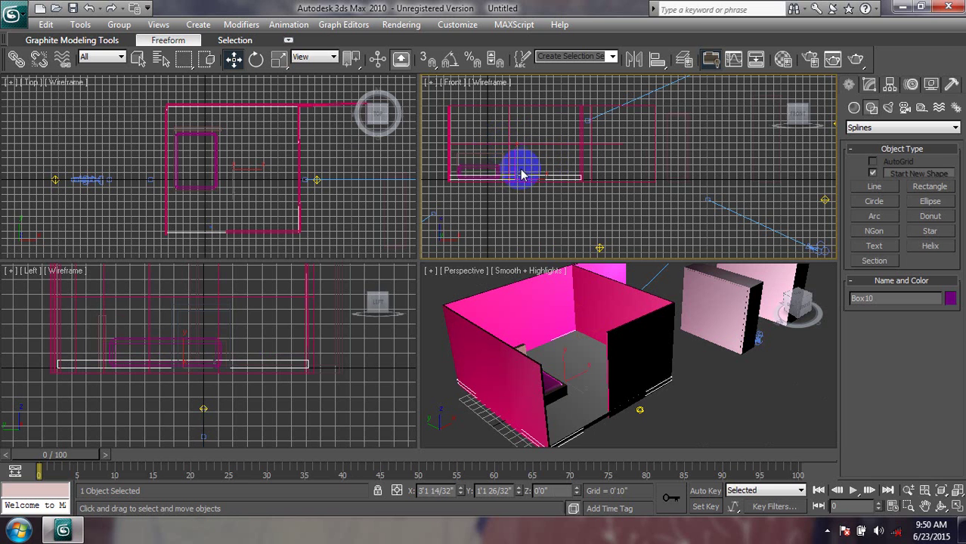
# - Nudge the pink bed mattress ChamferBox01 slightly in the perspective view
pyautogui.moveTo(499, 175); pyautogui.dragTo(505, 176)
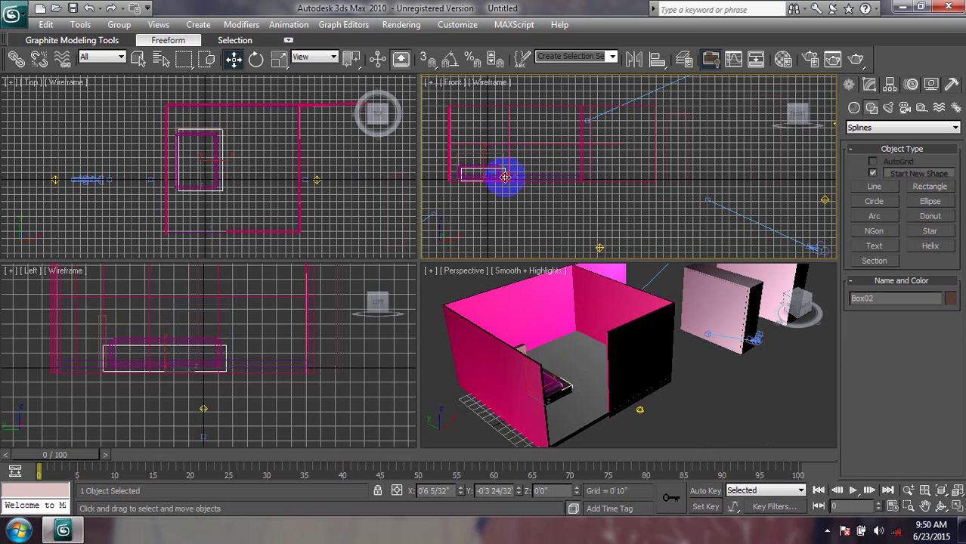
pyautogui.scroll(5, 572, 347)
pyautogui.scroll(3, 482, 327)
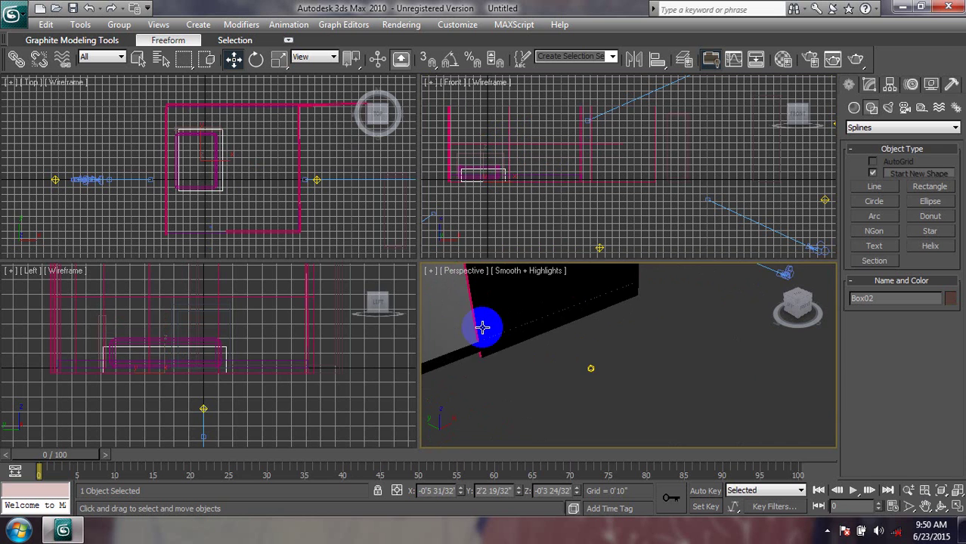
pyautogui.moveTo(482, 327)
pyautogui.mouseDown(button='middle')
pyautogui.moveTo(642, 349)
pyautogui.moveTo(578, 358)
pyautogui.moveTo(600, 395)
pyautogui.moveTo(488, 346)
pyautogui.mouseUp(button='middle')
pyautogui.click(476, 338)
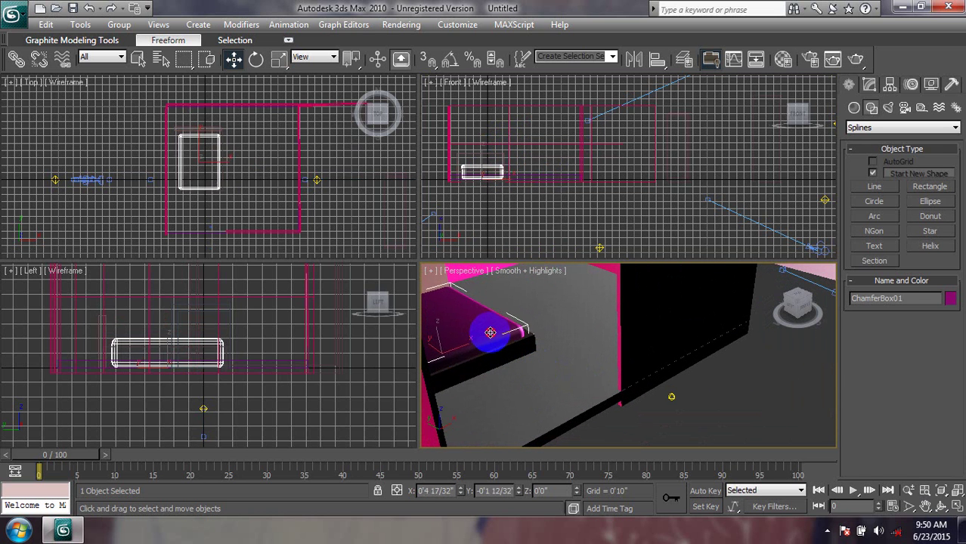
pyautogui.moveTo(490, 332); pyautogui.dragTo(490, 335)
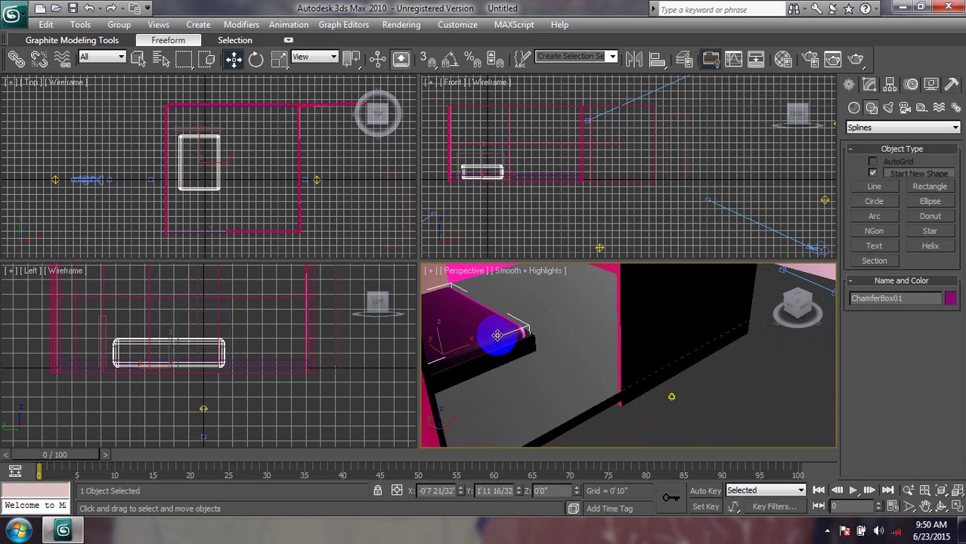
# - Select Box10 and zoom the perspective view out to frame the whole room
pyautogui.moveTo(632, 349); pyautogui.dragTo(647, 372, button='middle')
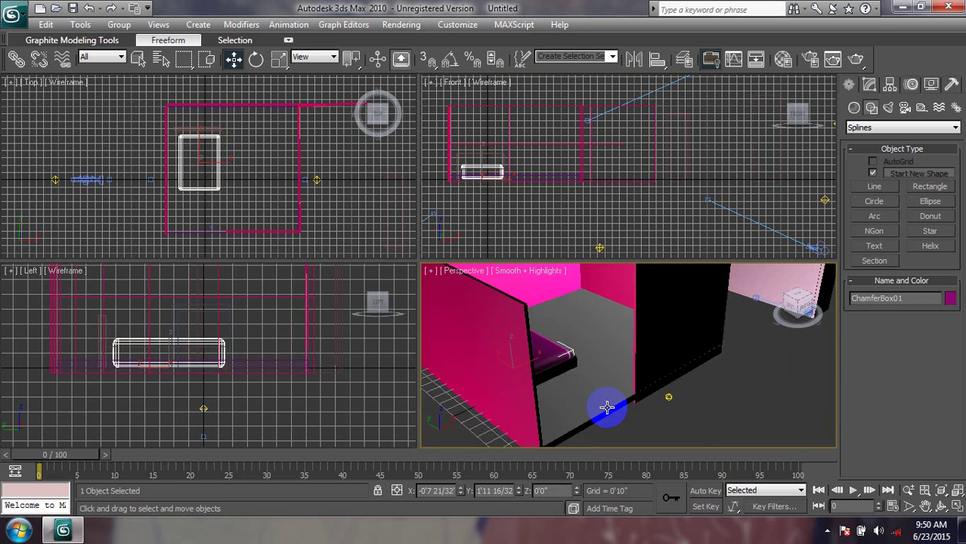
pyautogui.click(614, 397)
pyautogui.scroll(-3, 638, 382)
pyautogui.scroll(-3, 641, 370)
pyautogui.scroll(-2, 642, 374)
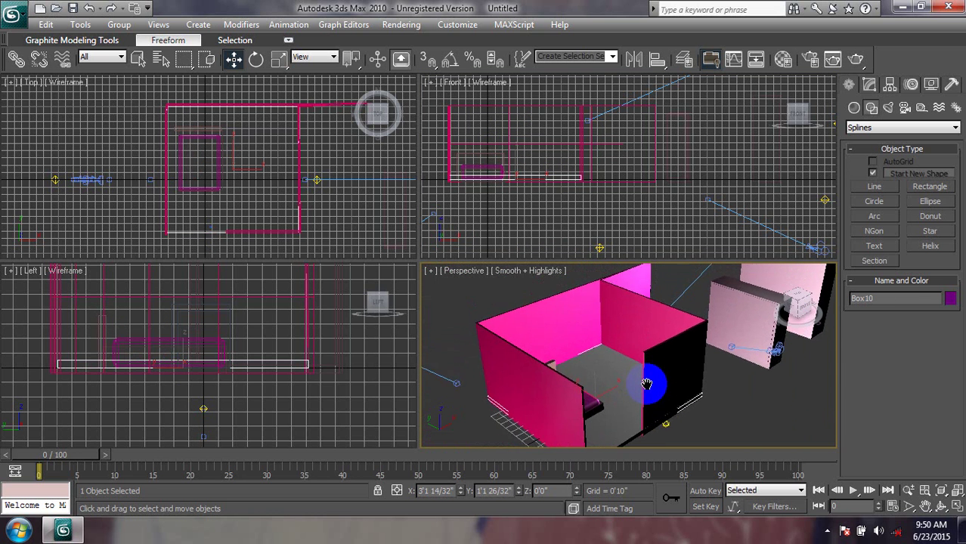
pyautogui.scroll(3, 641, 355)
pyautogui.scroll(-1, 638, 351)
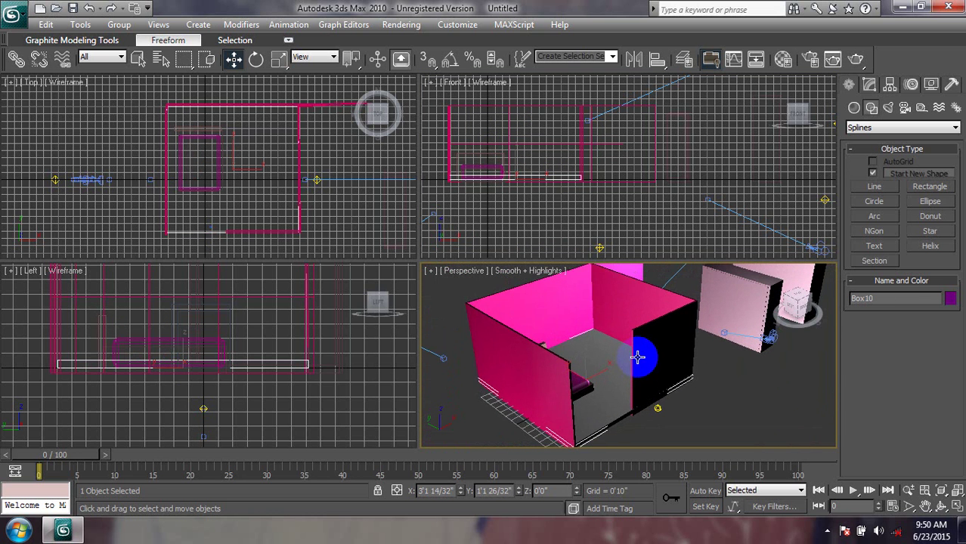
# - Choose Move from the quad menu and drag slab Box01 out of the room
pyautogui.moveTo(638, 357); pyautogui.dragTo(645, 357, button='middle')
pyautogui.rightClick(592, 360)
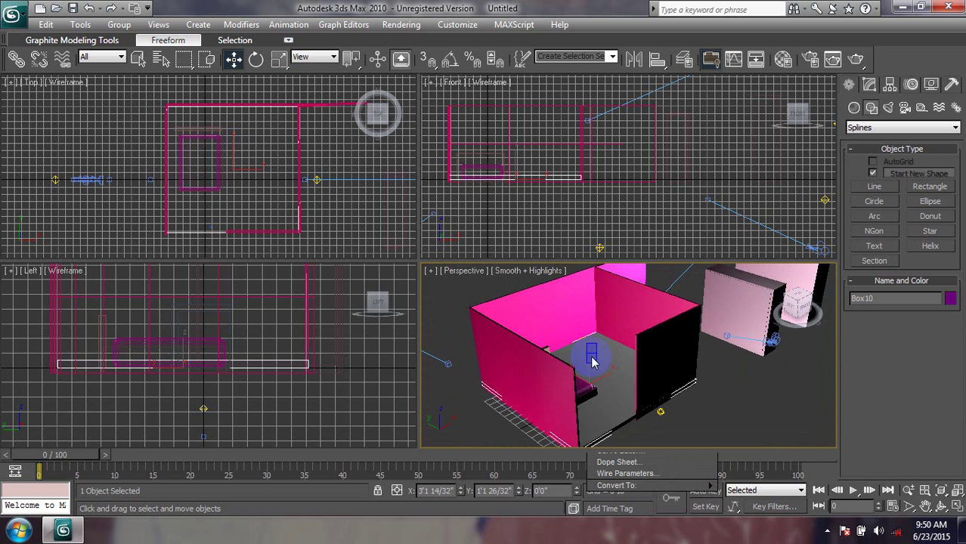
pyautogui.rightClick(610, 389)
pyautogui.rightClick(607, 404)
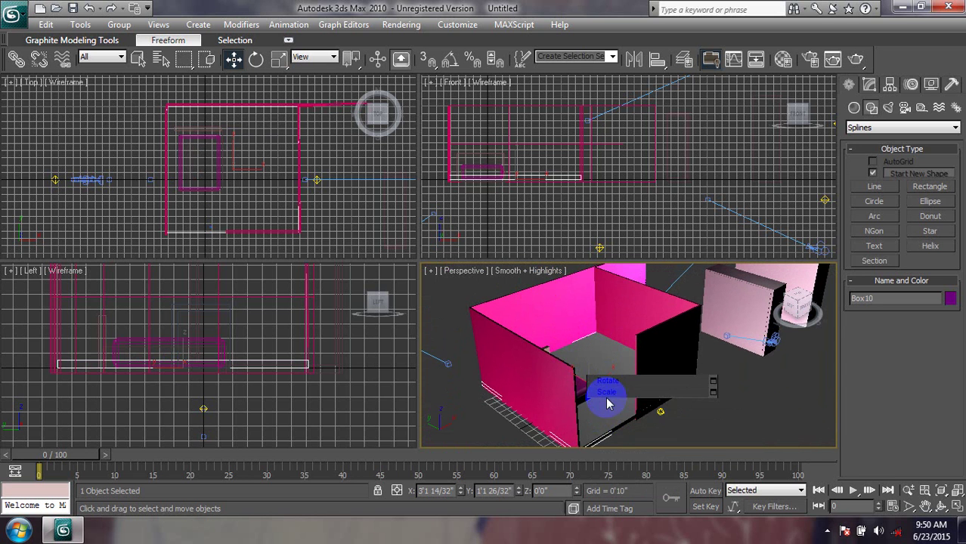
pyautogui.click(611, 369)
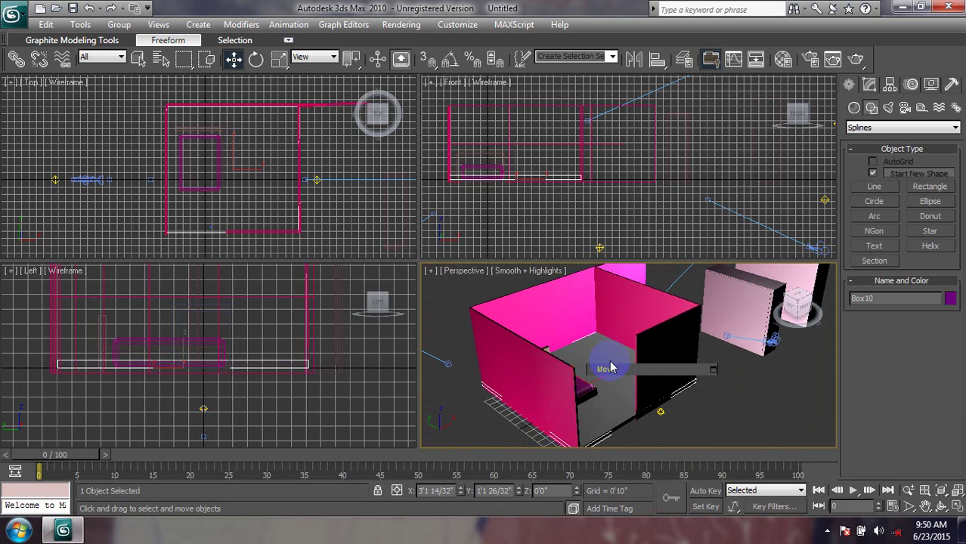
pyautogui.click(603, 408)
pyautogui.moveTo(603, 409); pyautogui.dragTo(502, 381)
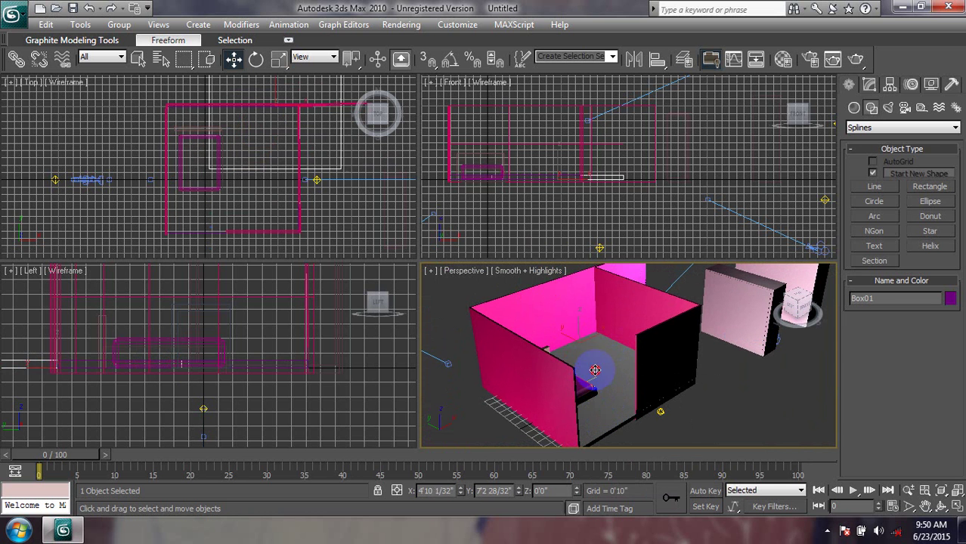
# - Reposition Box01 in the front and side views until it lies over the pink walls
pyautogui.scroll(3, 501, 382)
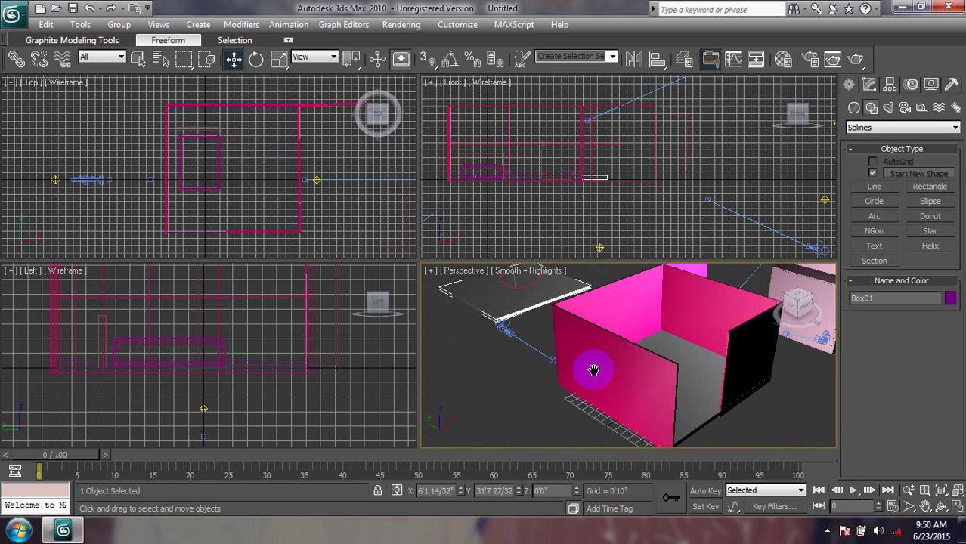
pyautogui.moveTo(589, 366); pyautogui.dragTo(500, 350, button='middle')
pyautogui.keyDown('alt'); pyautogui.moveTo(511, 353); pyautogui.dragTo(560, 392, button='middle'); pyautogui.keyUp('alt')
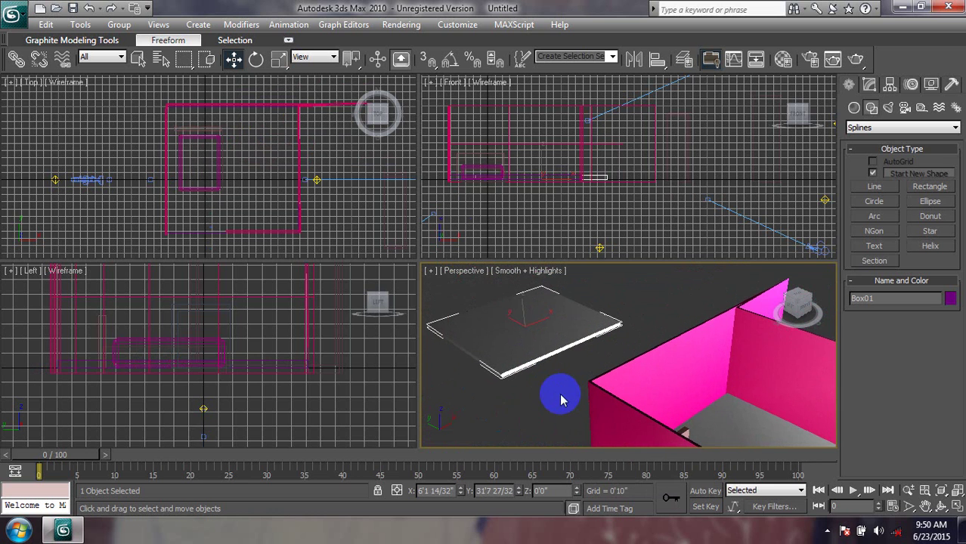
pyautogui.moveTo(513, 190)
pyautogui.mouseDown(button='middle')
pyautogui.moveTo(538, 231)
pyautogui.moveTo(516, 202)
pyautogui.moveTo(544, 139)
pyautogui.mouseUp(button='middle')
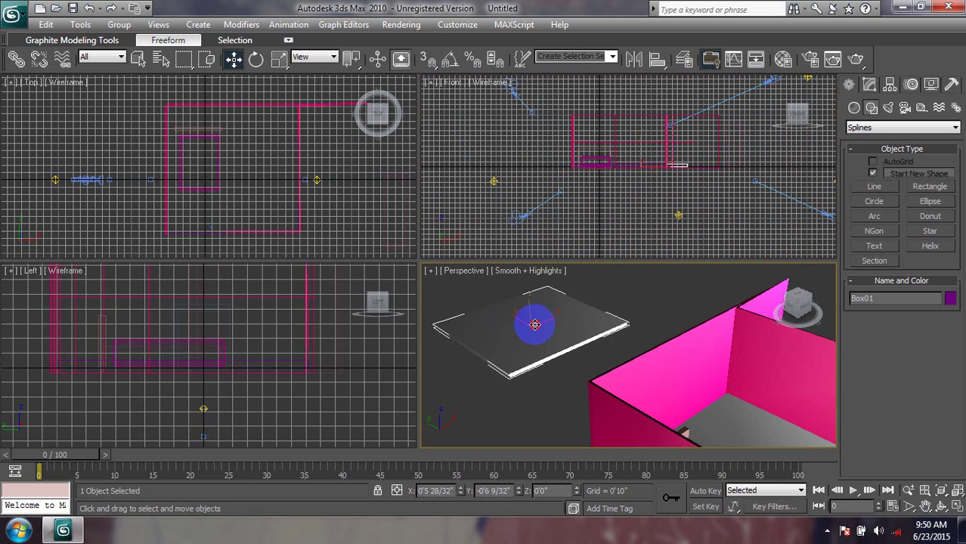
pyautogui.moveTo(529, 324)
pyautogui.mouseDown()
pyautogui.moveTo(556, 326)
pyautogui.moveTo(686, 163)
pyautogui.moveTo(686, 135)
pyautogui.mouseUp()
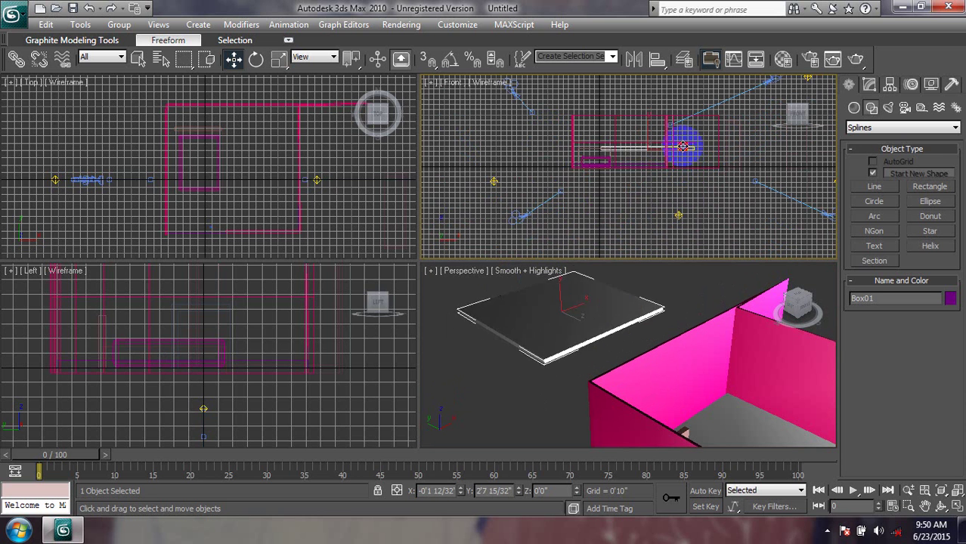
pyautogui.click(244, 379)
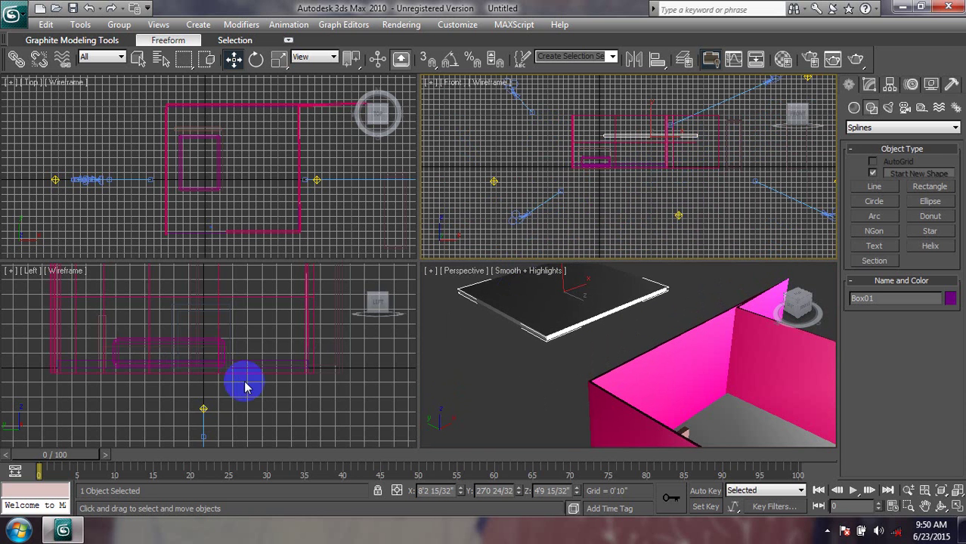
pyautogui.moveTo(209, 349); pyautogui.dragTo(243, 373)
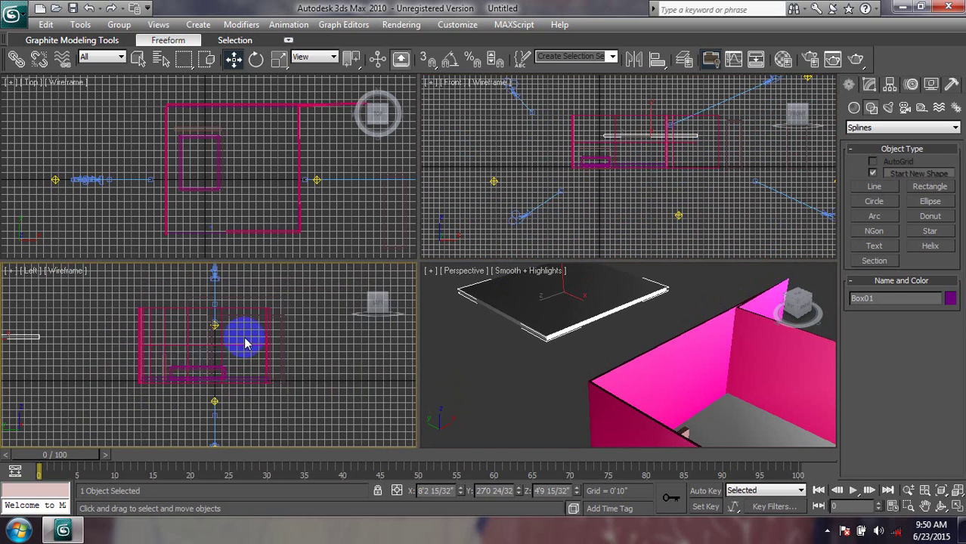
pyautogui.click(281, 330)
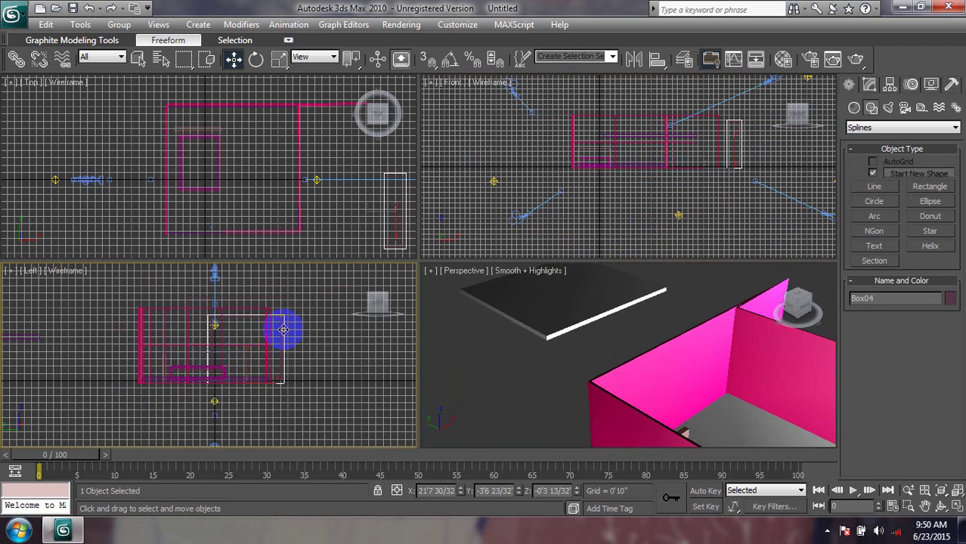
pyautogui.rightClick(575, 303)
pyautogui.click(552, 333)
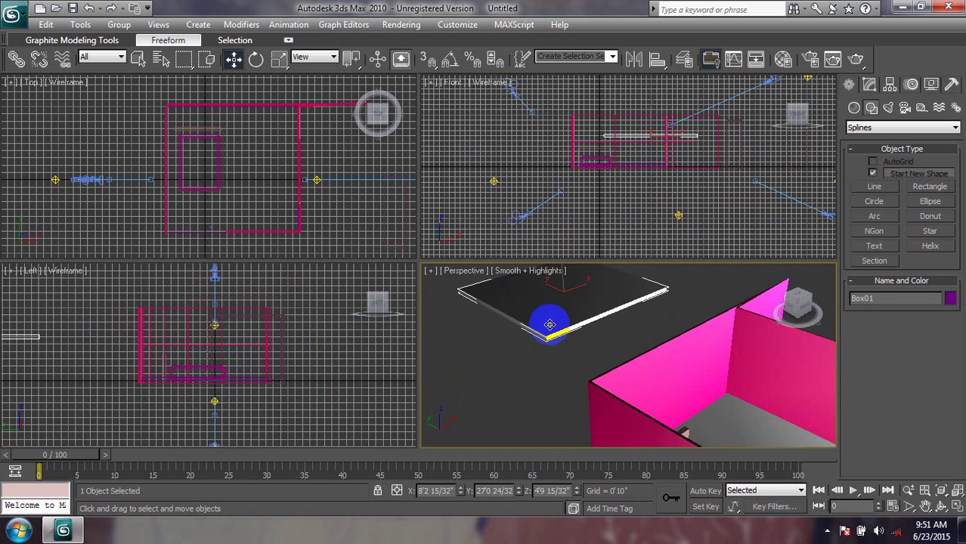
pyautogui.moveTo(550, 282)
pyautogui.mouseDown()
pyautogui.moveTo(740, 376)
pyautogui.moveTo(718, 371)
pyautogui.moveTo(658, 319)
pyautogui.moveTo(673, 316)
pyautogui.moveTo(678, 294)
pyautogui.moveTo(676, 324)
pyautogui.mouseUp()
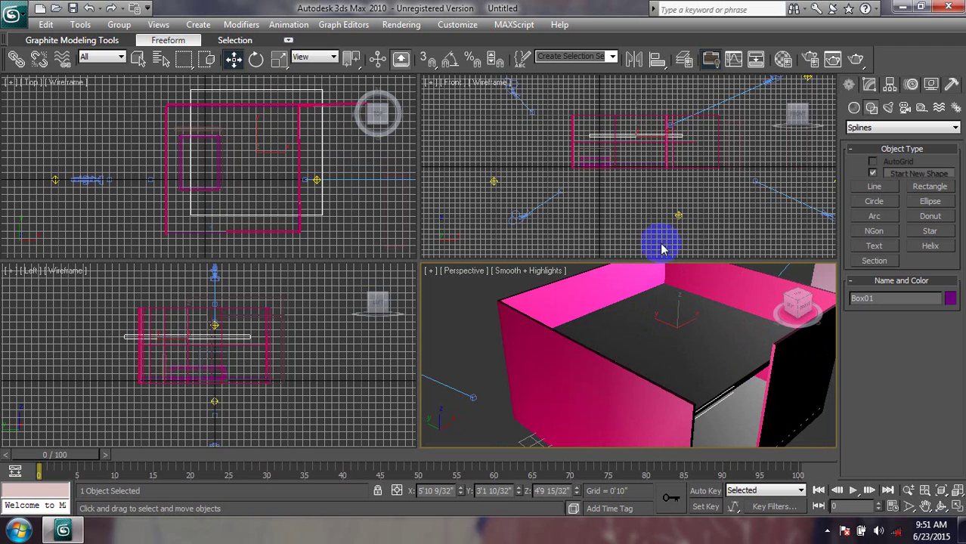
# - Raise Box01 and slide it left so it sits on the wall tops as a ceiling
pyautogui.click(635, 137)
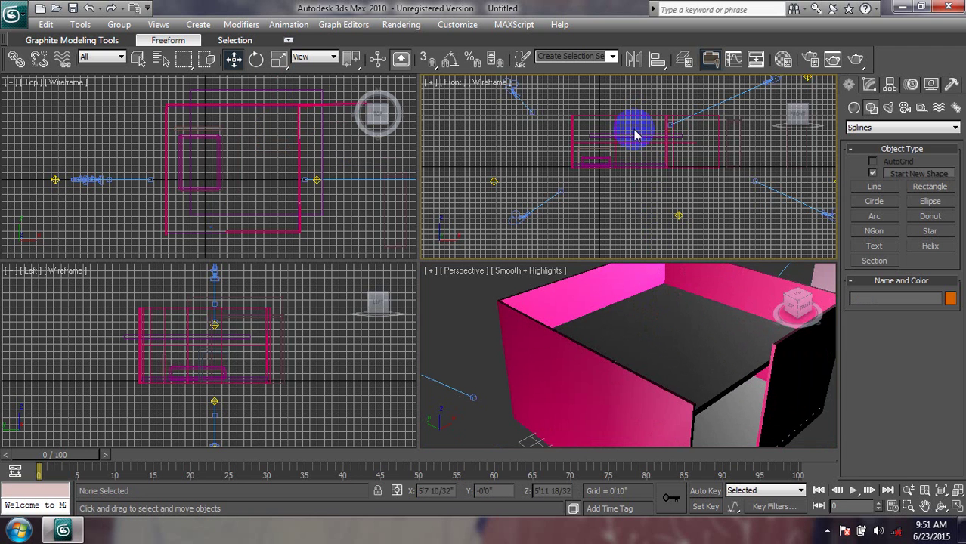
pyautogui.click(233, 59)
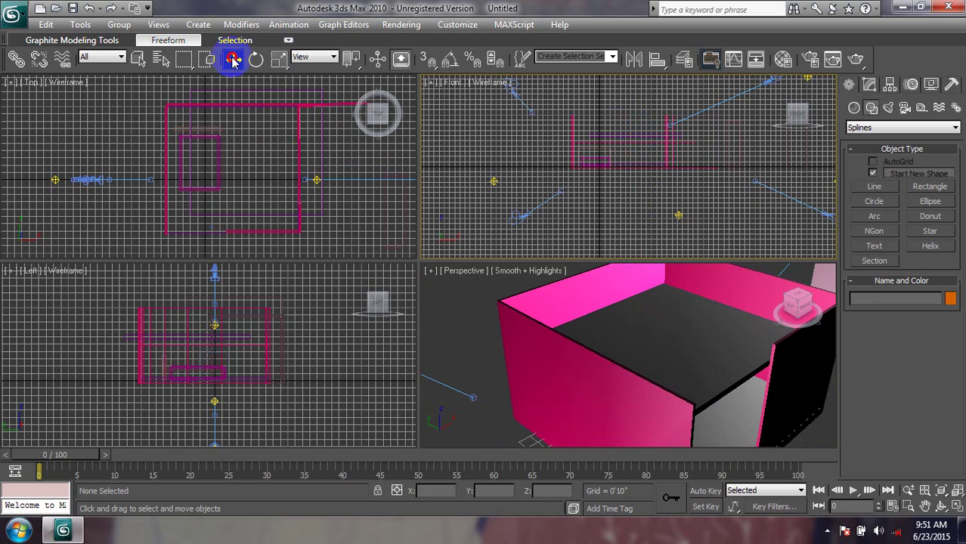
pyautogui.click(629, 137)
pyautogui.click(664, 347)
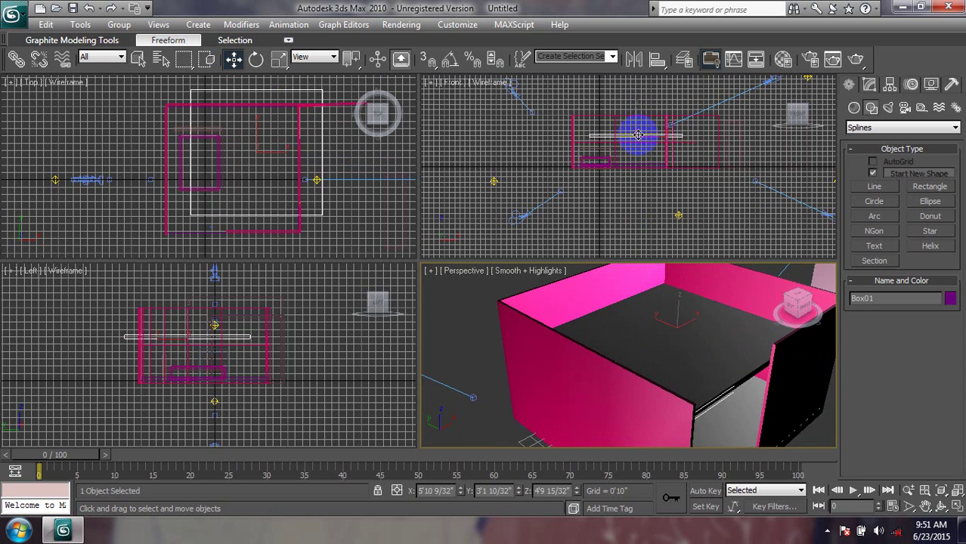
pyautogui.moveTo(638, 135); pyautogui.dragTo(636, 125)
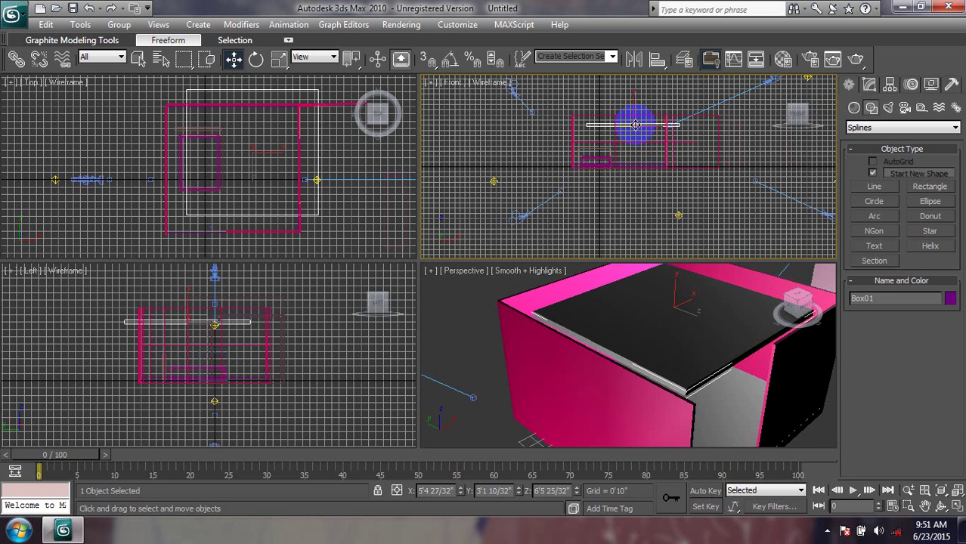
pyautogui.keyDown('alt'); pyautogui.moveTo(678, 367); pyautogui.dragTo(607, 357, button='middle'); pyautogui.keyUp('alt')
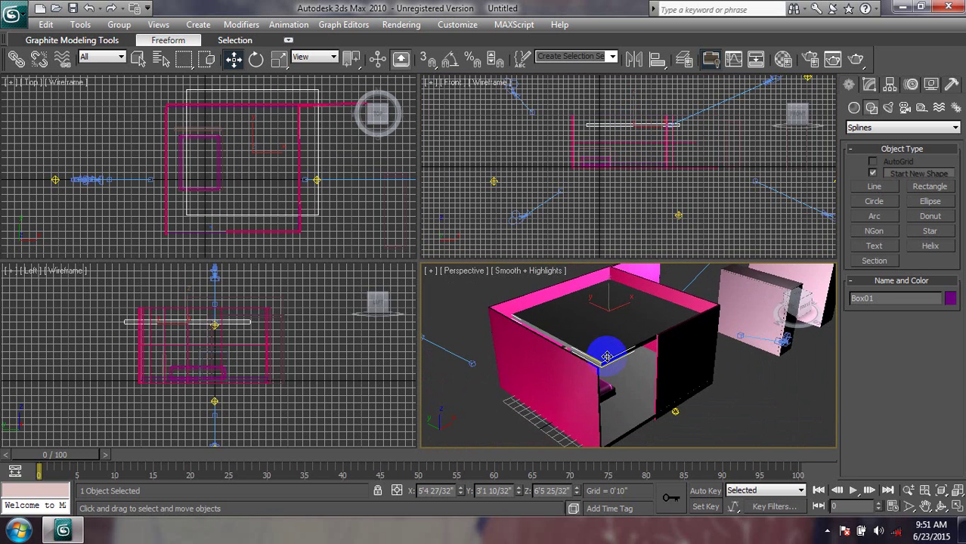
pyautogui.moveTo(614, 310); pyautogui.dragTo(600, 310)
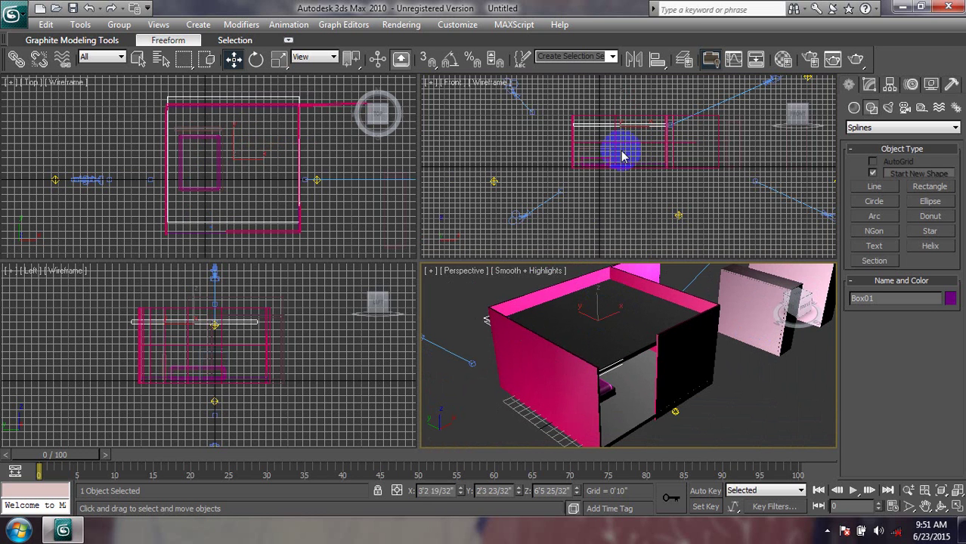
pyautogui.click(619, 126)
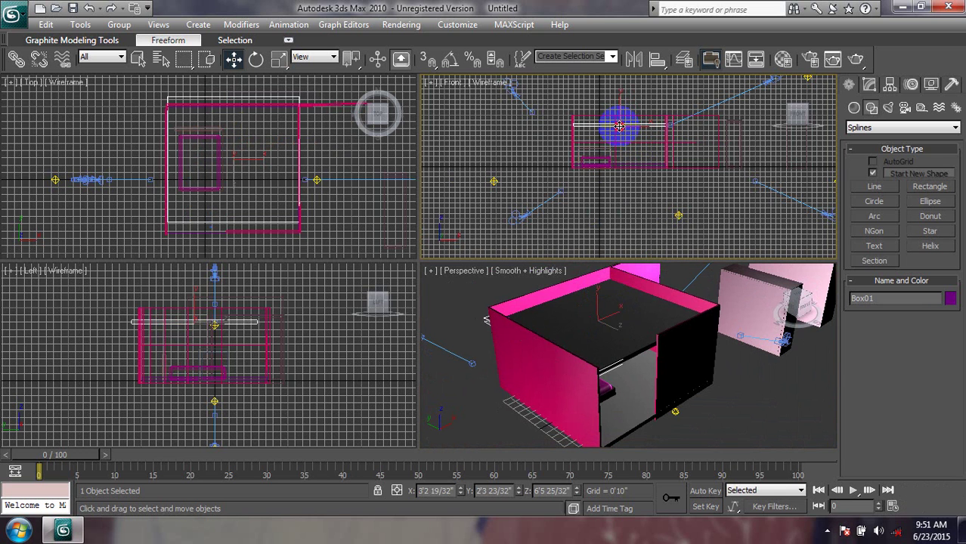
pyautogui.moveTo(619, 125); pyautogui.dragTo(626, 119)
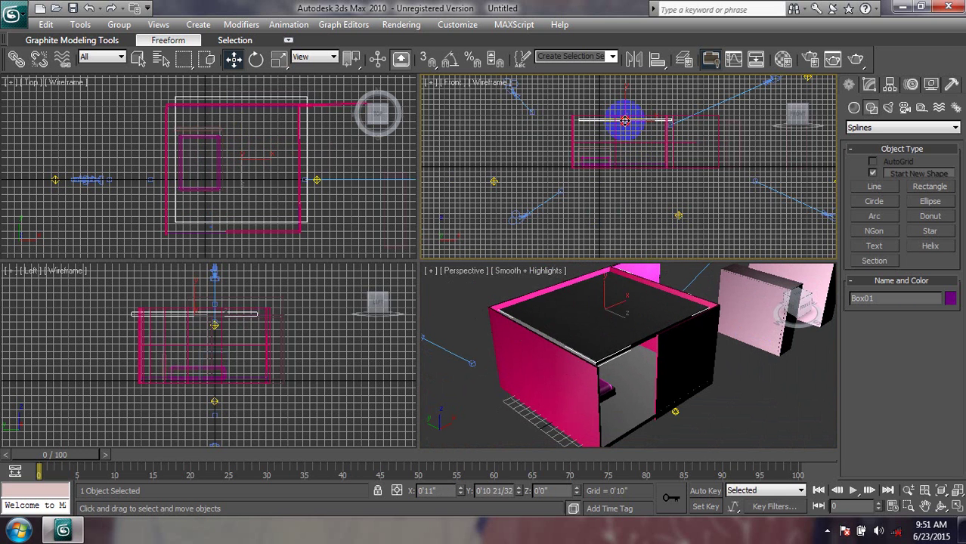
# - Increase Box01's Length in the Modify panel and shift it to cover the whole room
pyautogui.click(869, 84)
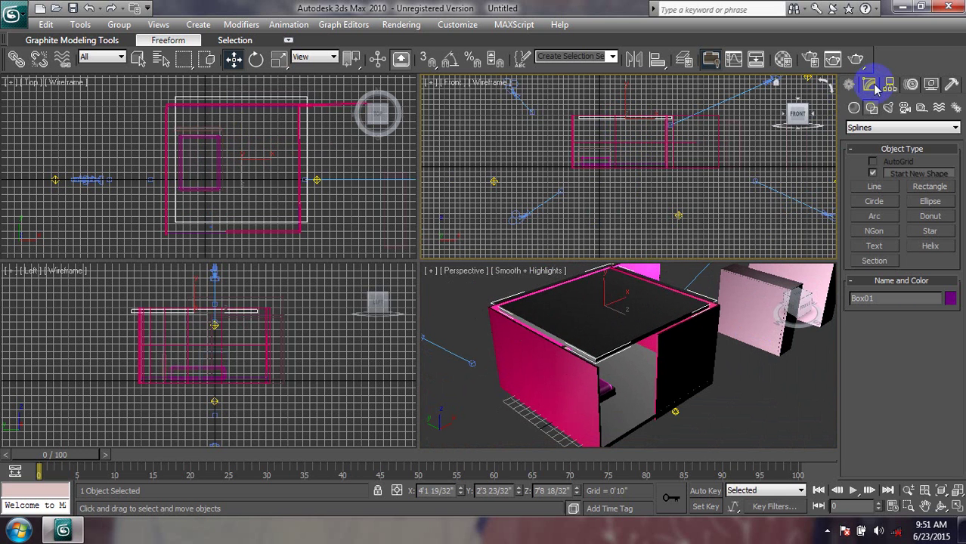
pyautogui.moveTo(945, 388)
pyautogui.mouseDown()
pyautogui.moveTo(936, 369)
pyautogui.moveTo(943, 396)
pyautogui.mouseUp()
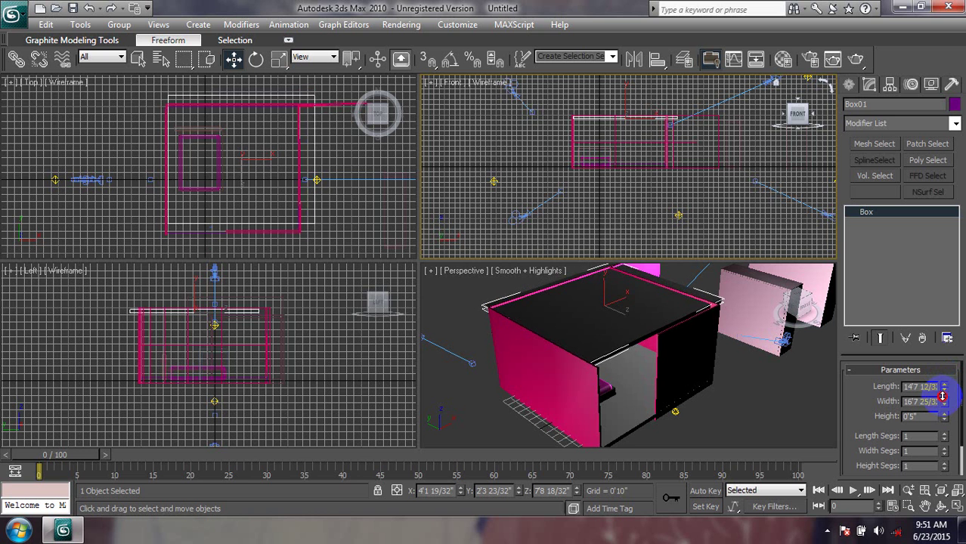
pyautogui.moveTo(623, 317); pyautogui.dragTo(627, 342)
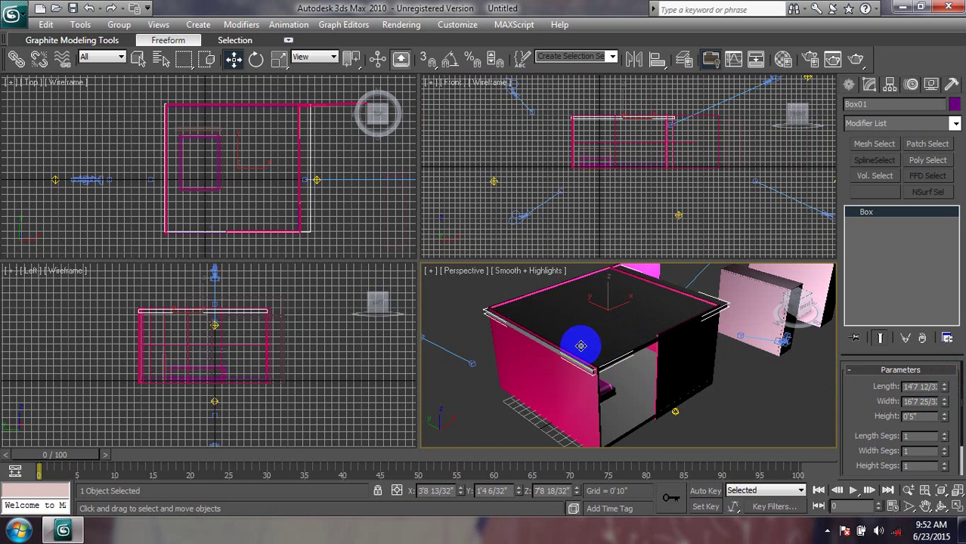
pyautogui.moveTo(606, 341); pyautogui.dragTo(601, 386, button='middle')
pyautogui.scroll(4, 601, 346)
pyautogui.scroll(-4, 601, 385)
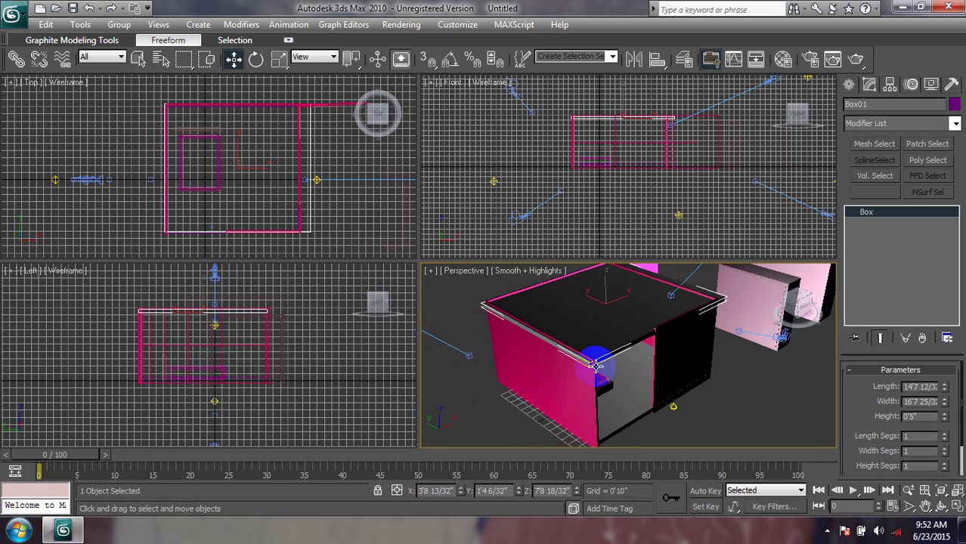
pyautogui.scroll(1, 597, 359)
pyautogui.moveTo(601, 348)
pyautogui.mouseDown(button='middle')
pyautogui.moveTo(583, 361)
pyautogui.moveTo(597, 339)
pyautogui.mouseUp(button='middle')
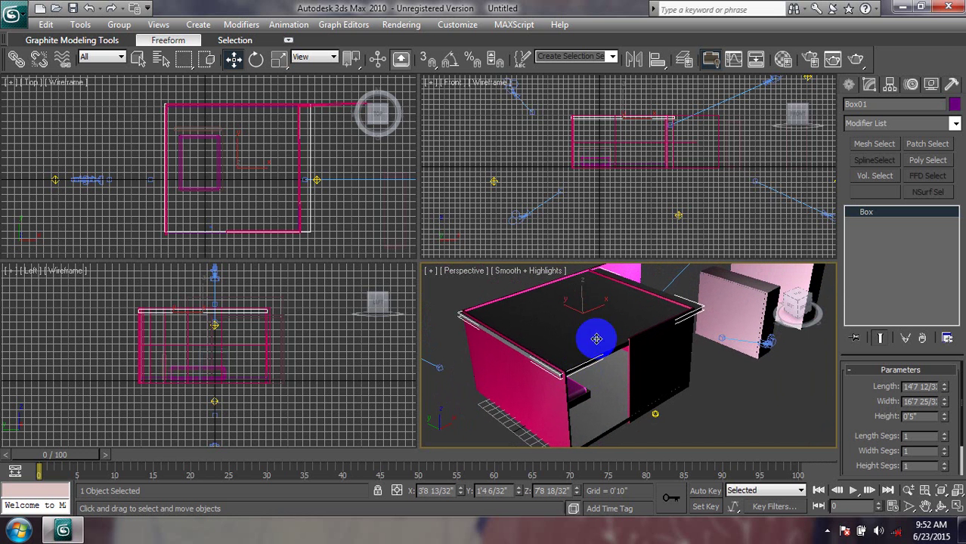
pyautogui.click(850, 86)
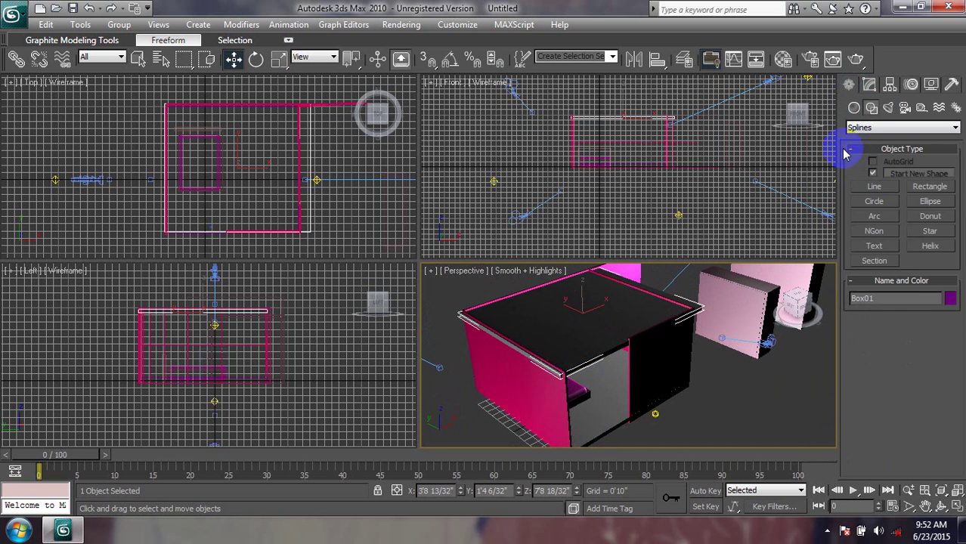
# - Render the Perspective view, close the preview, and select the bottom strip Box10
pyautogui.click(857, 59)
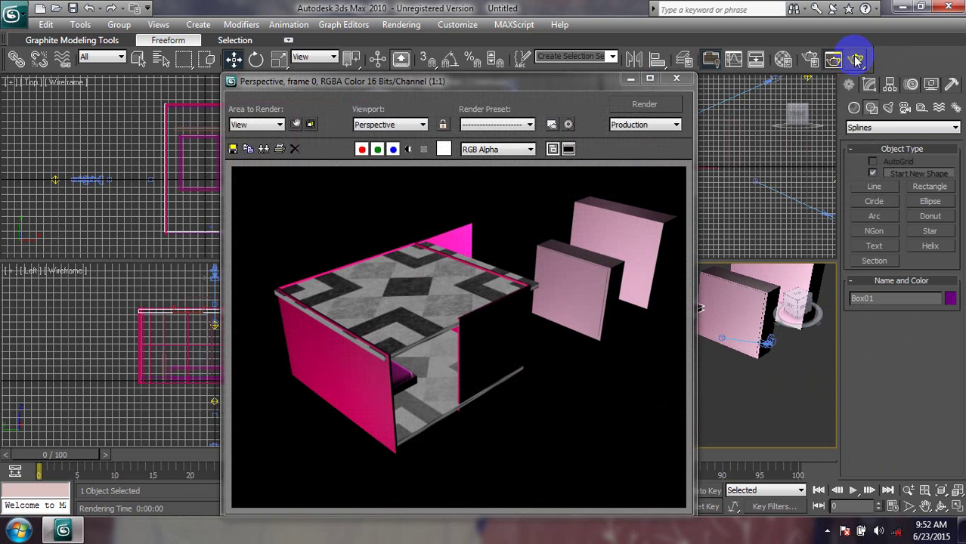
pyautogui.click(676, 78)
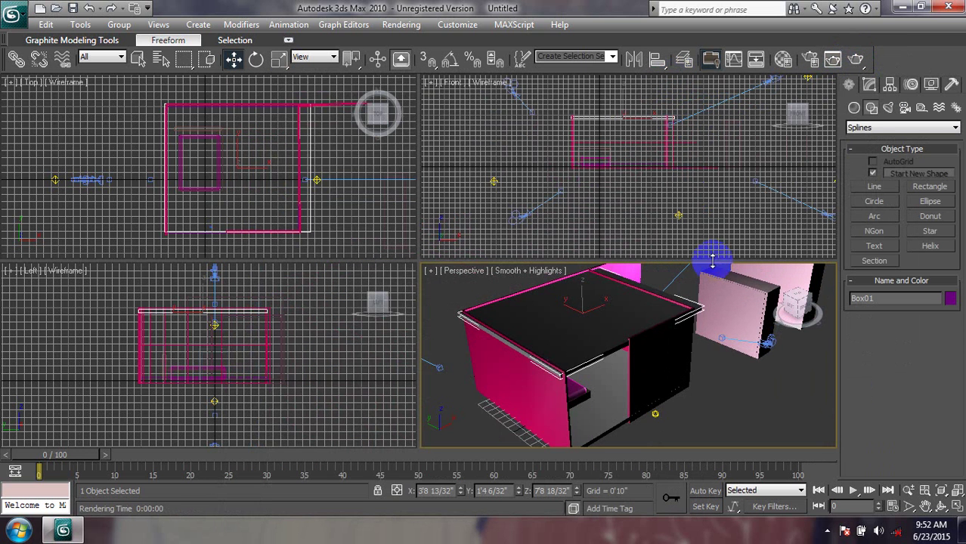
pyautogui.keyDown('alt'); pyautogui.moveTo(668, 328); pyautogui.dragTo(638, 352, button='middle'); pyautogui.keyUp('alt')
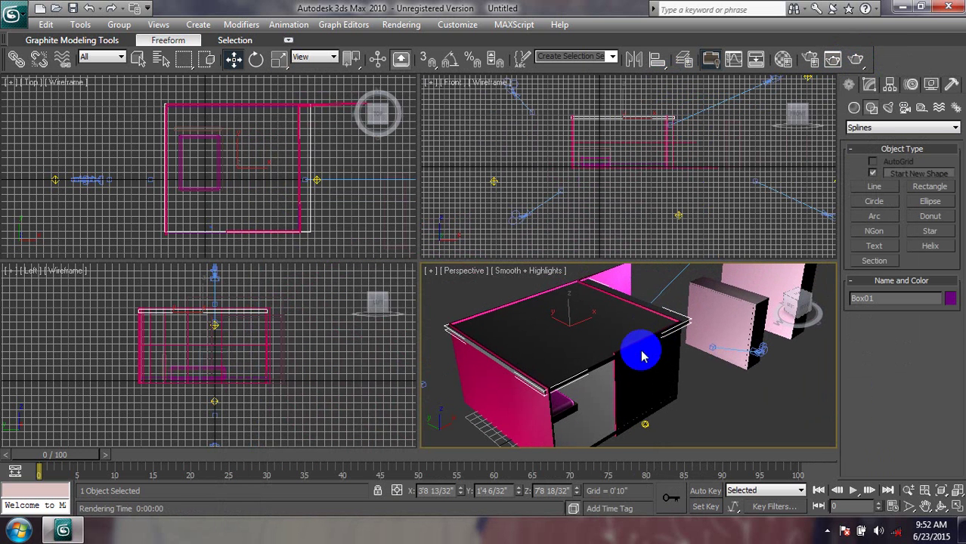
pyautogui.click(590, 361)
pyautogui.click(590, 362)
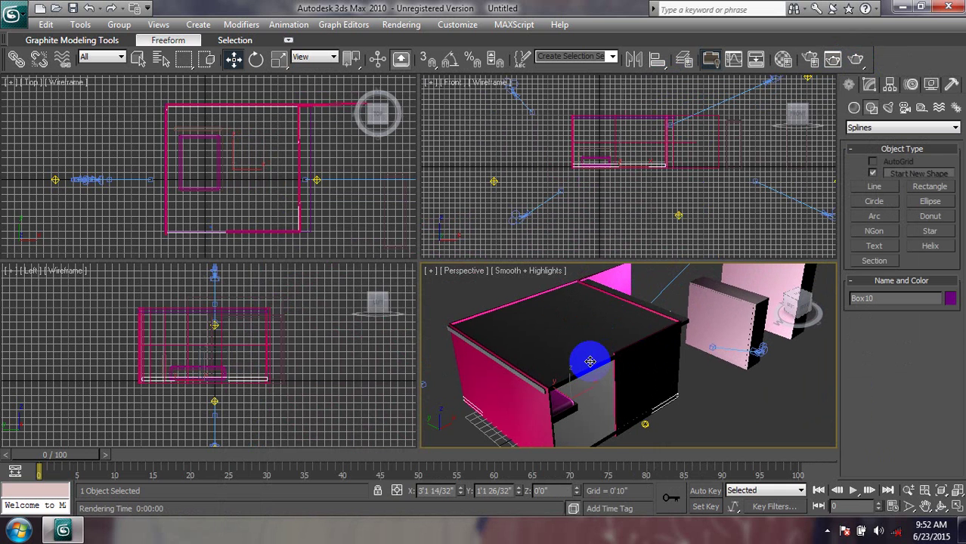
# - With the first material sample active, set Box01's object colour to light blue ACI#153
pyautogui.press('m')
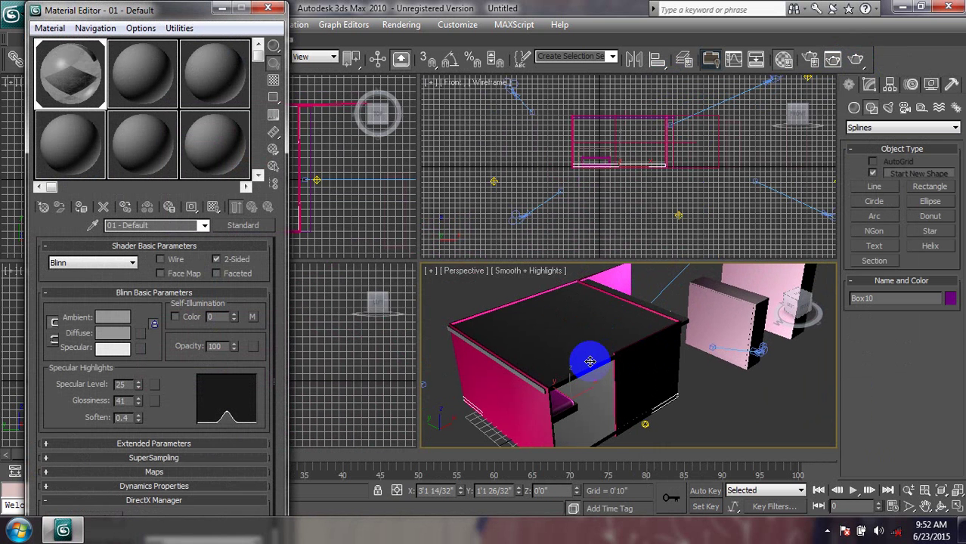
pyautogui.click(78, 78)
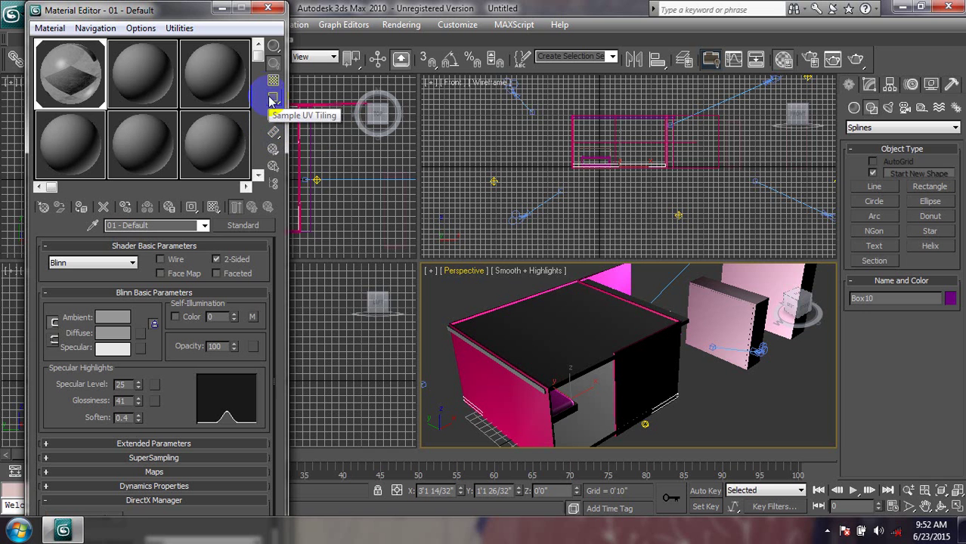
pyautogui.click(582, 364)
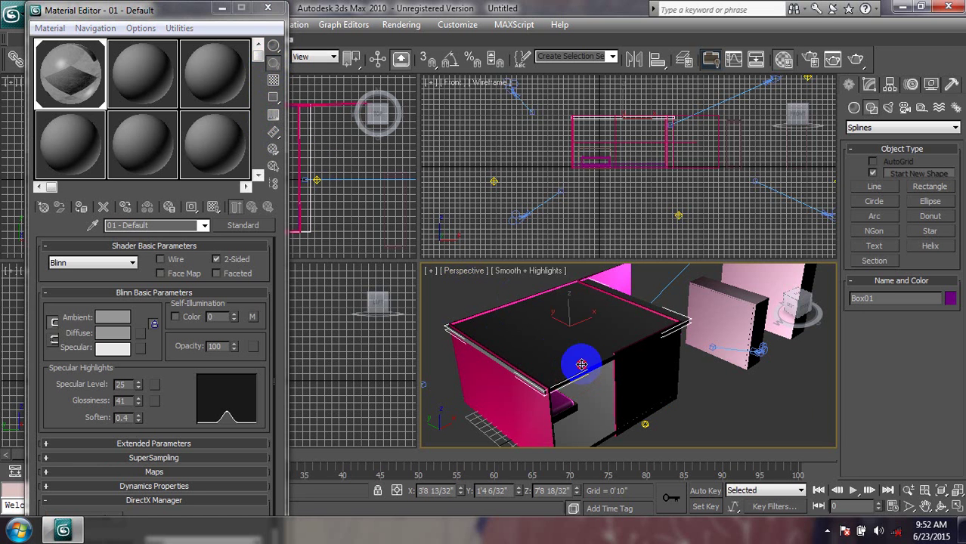
pyautogui.click(950, 300)
pyautogui.click(510, 257)
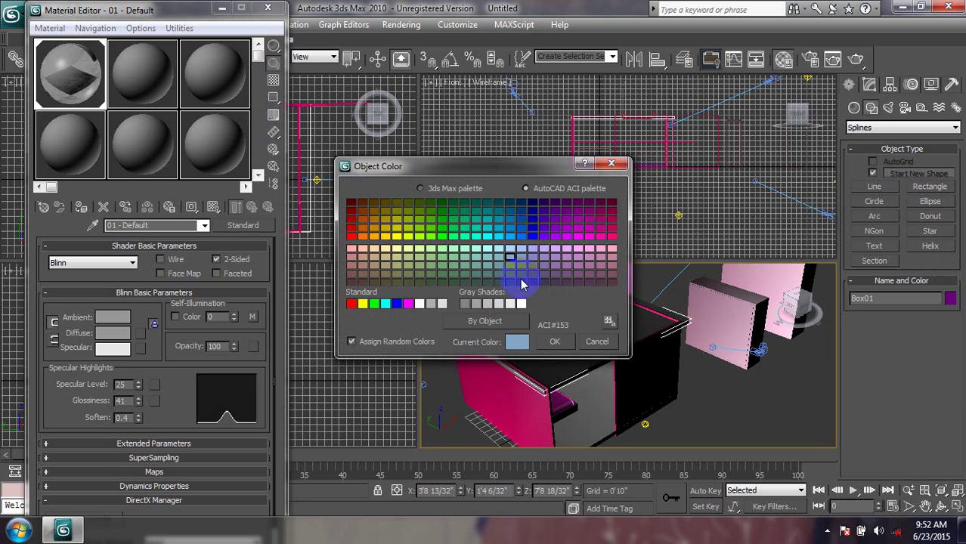
pyautogui.click(554, 343)
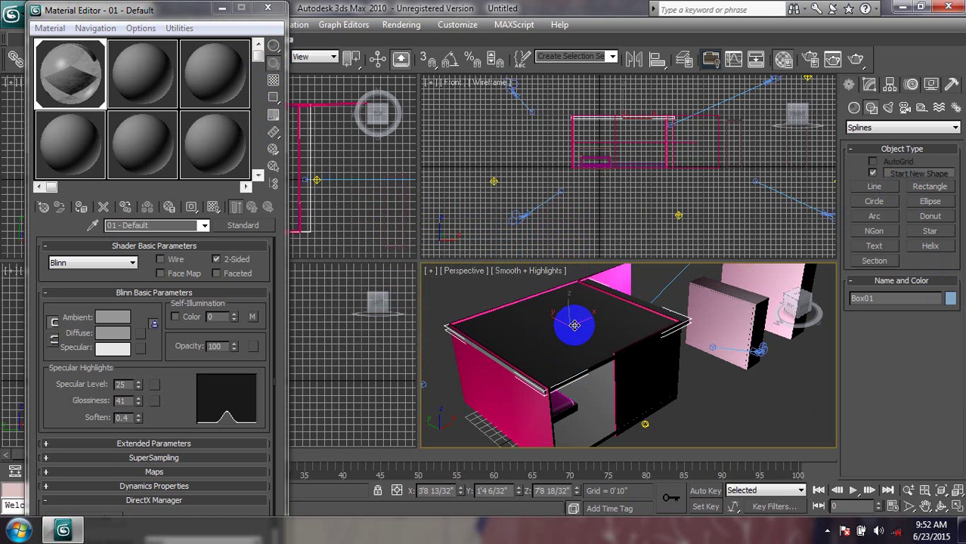
# - Copy the first material into the second sample slot, apply it to the box, and list material types
pyautogui.moveTo(192, 10); pyautogui.dragTo(164, 109)
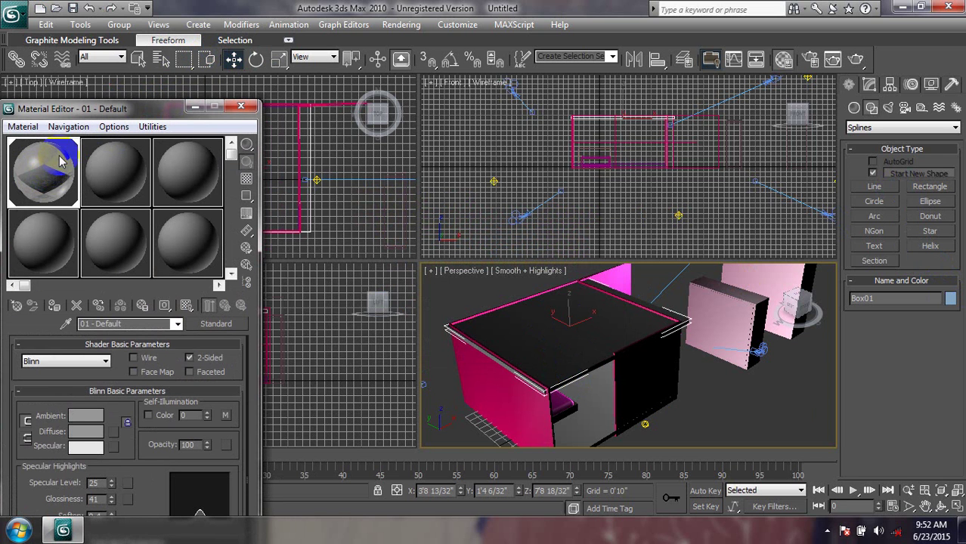
pyautogui.moveTo(44, 175); pyautogui.dragTo(121, 175)
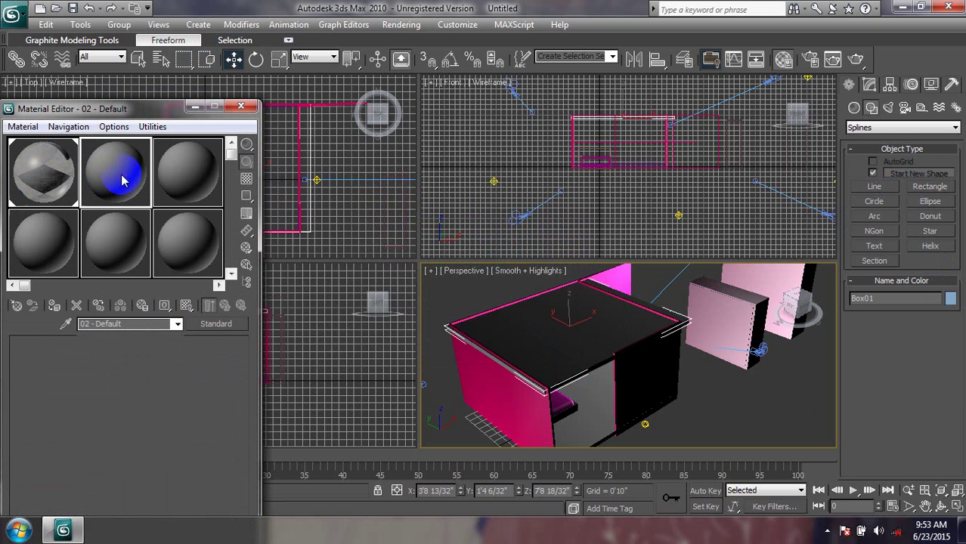
pyautogui.moveTo(39, 189); pyautogui.dragTo(605, 362)
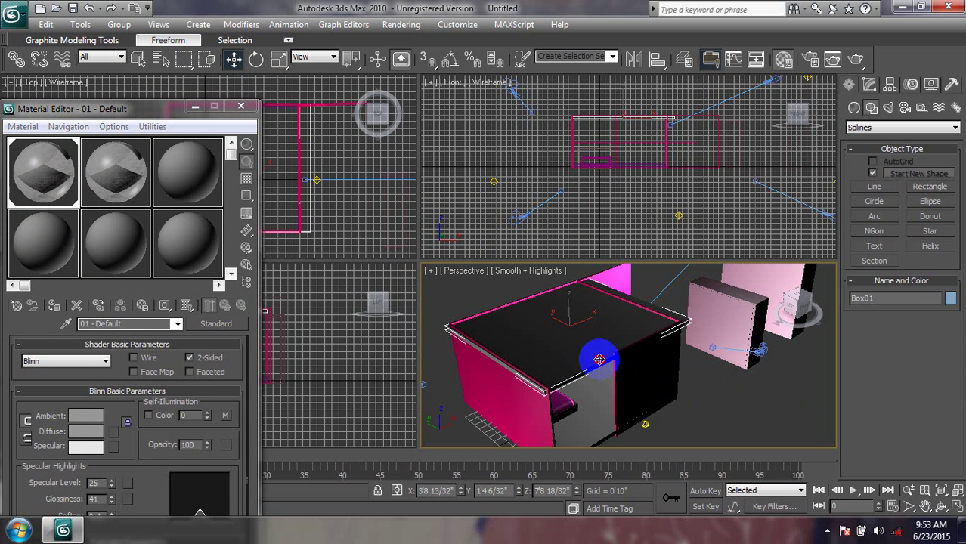
pyautogui.moveTo(188, 446); pyautogui.dragTo(189, 463)
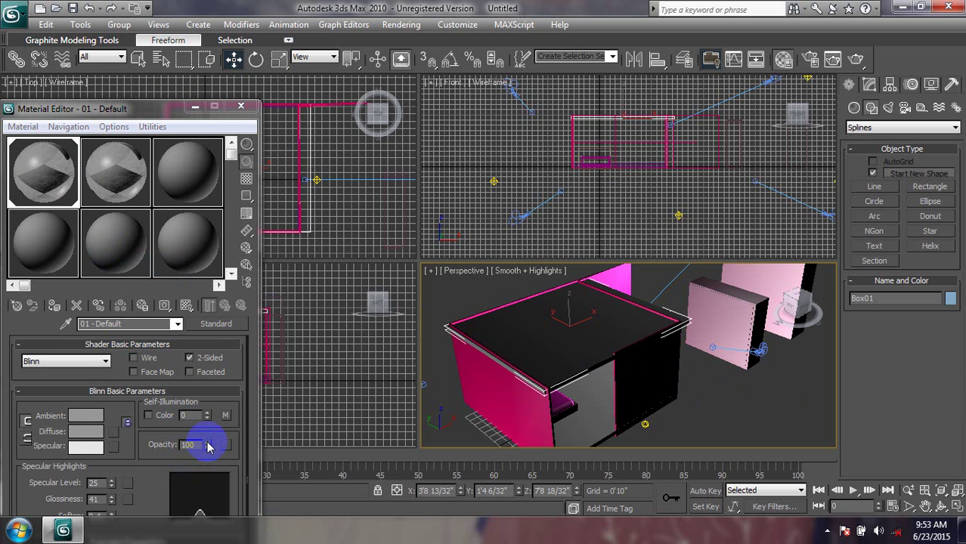
pyautogui.click(216, 324)
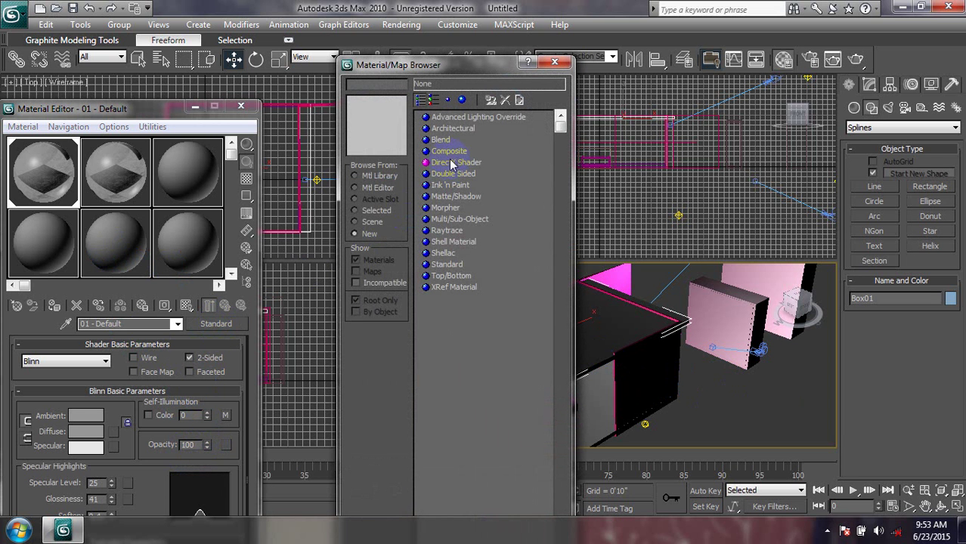
# - Convert the first material to Raytrace and try a cyan luminosity colour, then discard it
pyautogui.doubleClick(449, 231)
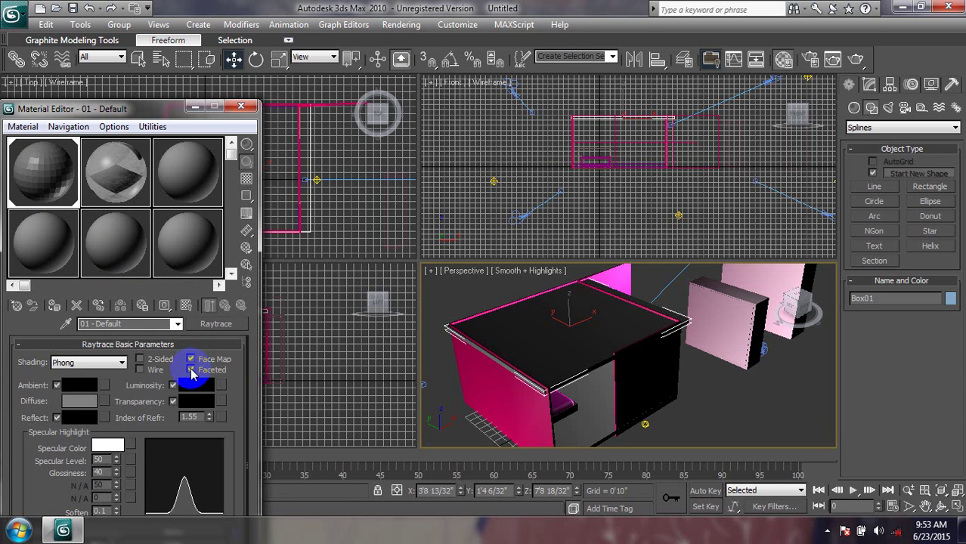
pyautogui.click(189, 387)
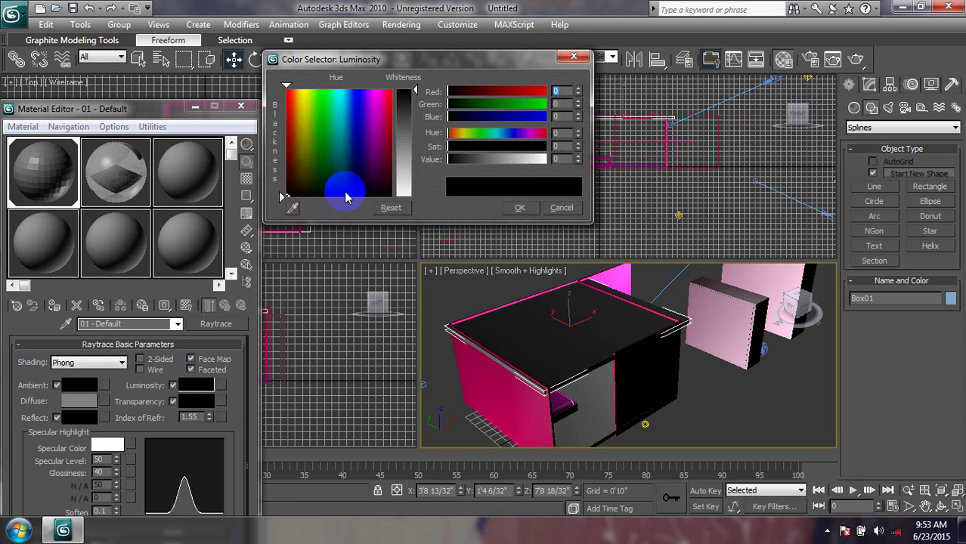
pyautogui.moveTo(345, 189); pyautogui.dragTo(342, 112)
pyautogui.click(527, 207)
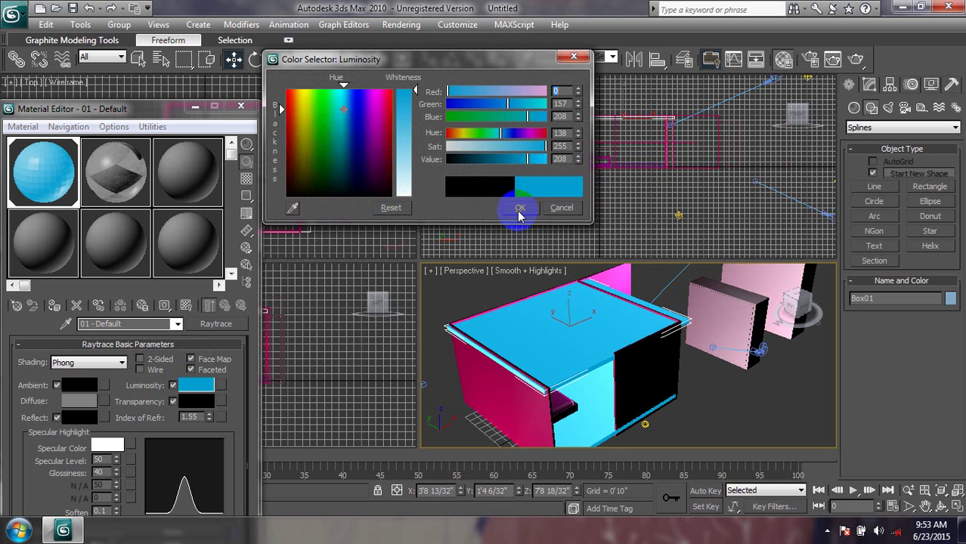
pyautogui.click(563, 209)
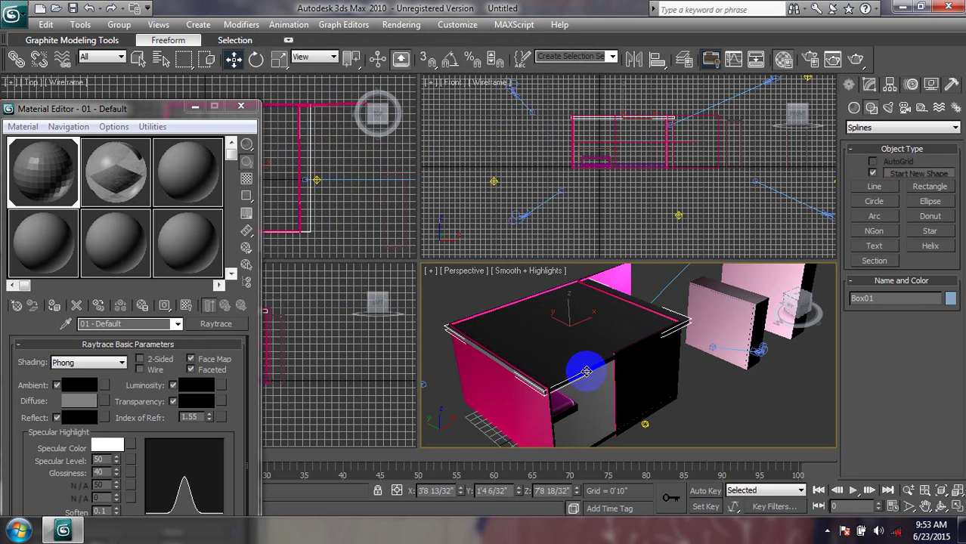
# - Try a darker blue luminosity, preview it in a render, then cancel to keep luminosity black
pyautogui.click(196, 385)
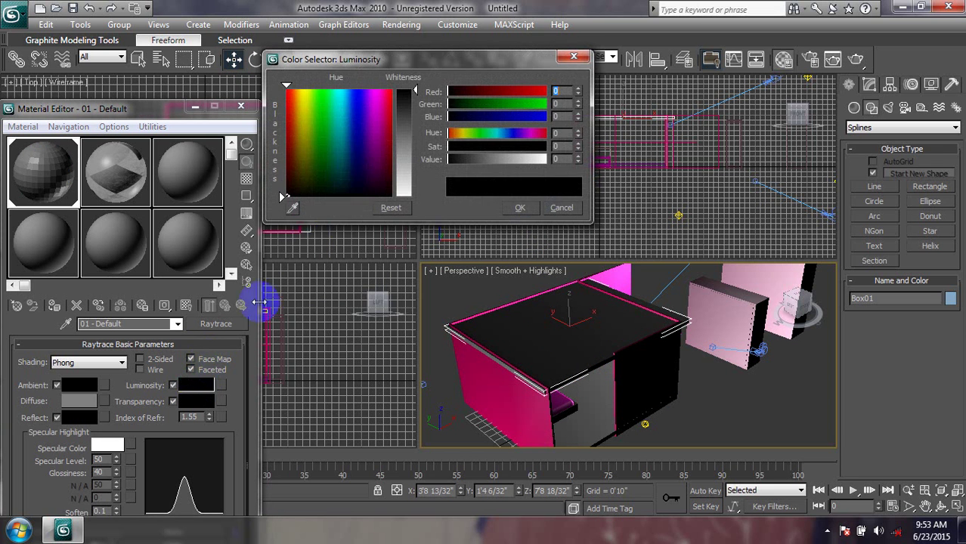
pyautogui.moveTo(356, 179); pyautogui.dragTo(335, 111)
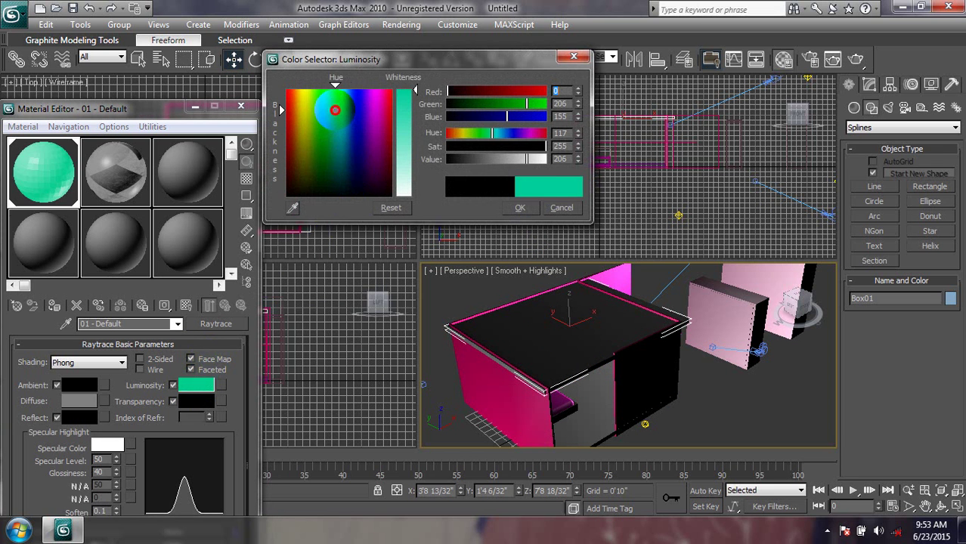
pyautogui.click(345, 117)
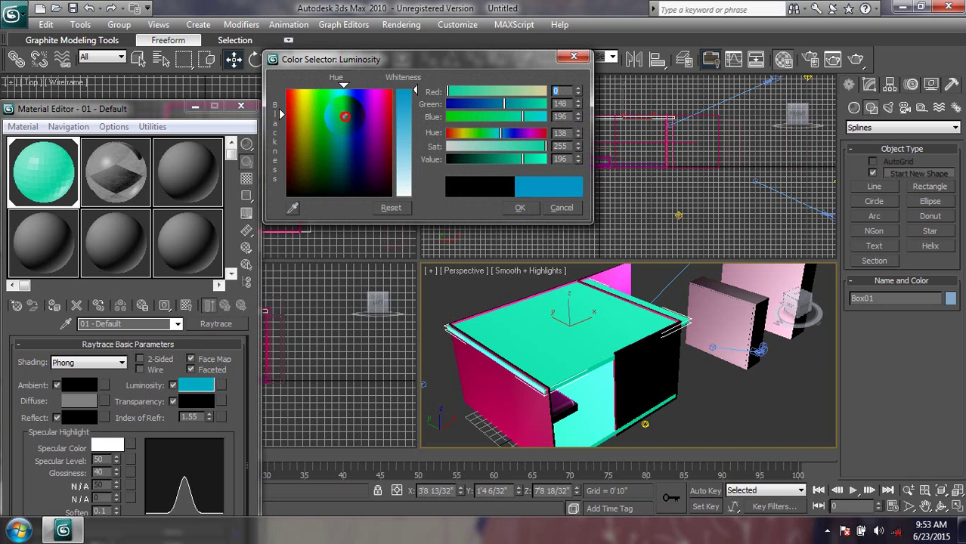
pyautogui.moveTo(344, 116)
pyautogui.mouseDown()
pyautogui.moveTo(331, 167)
pyautogui.moveTo(343, 146)
pyautogui.mouseUp()
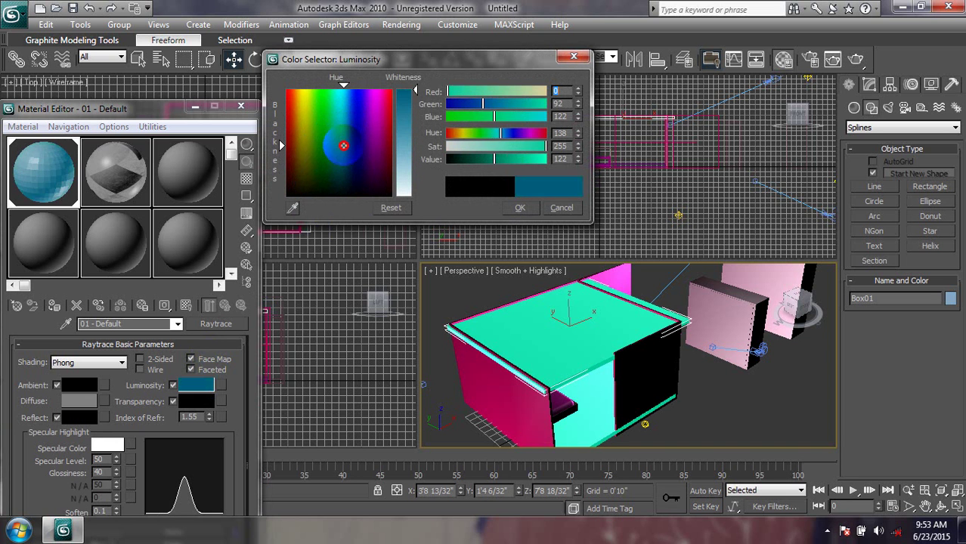
pyautogui.click(859, 60)
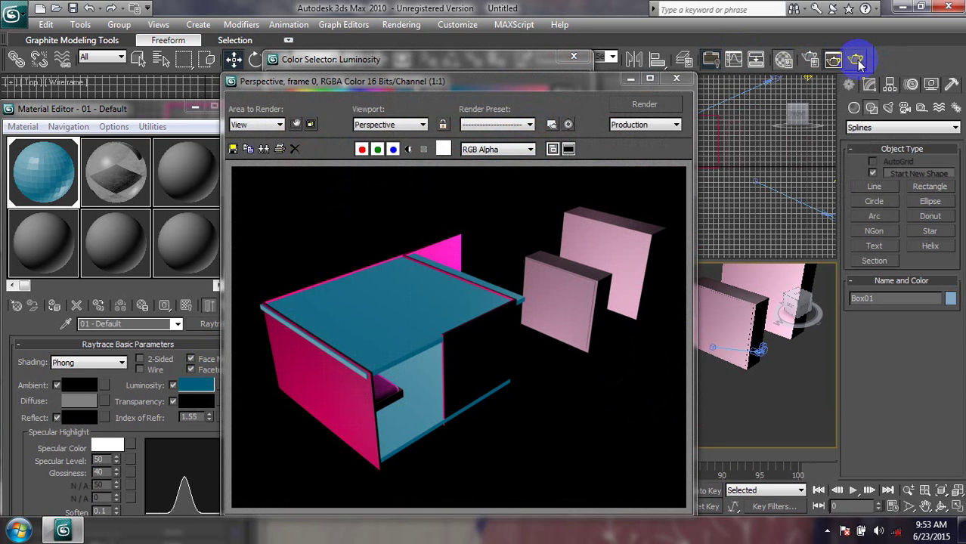
pyautogui.click(675, 78)
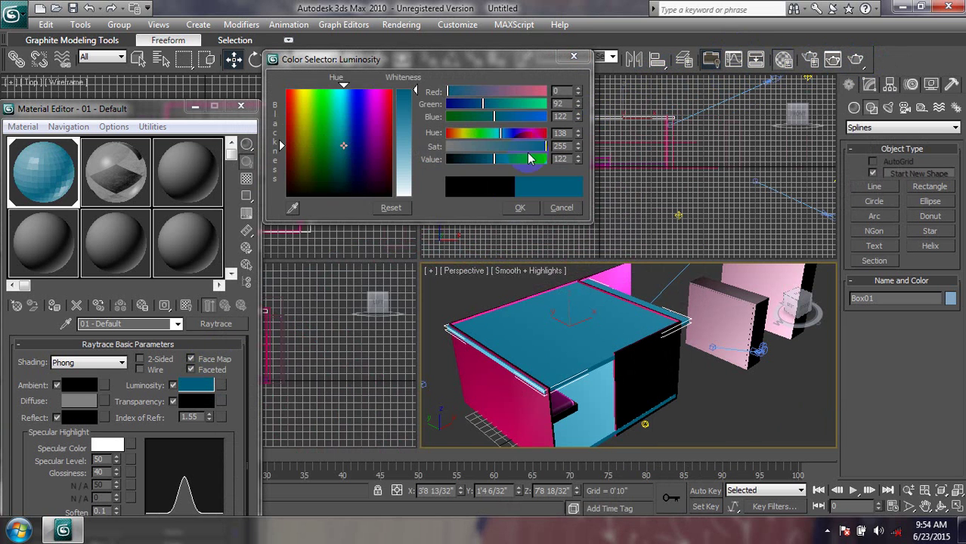
pyautogui.click(561, 208)
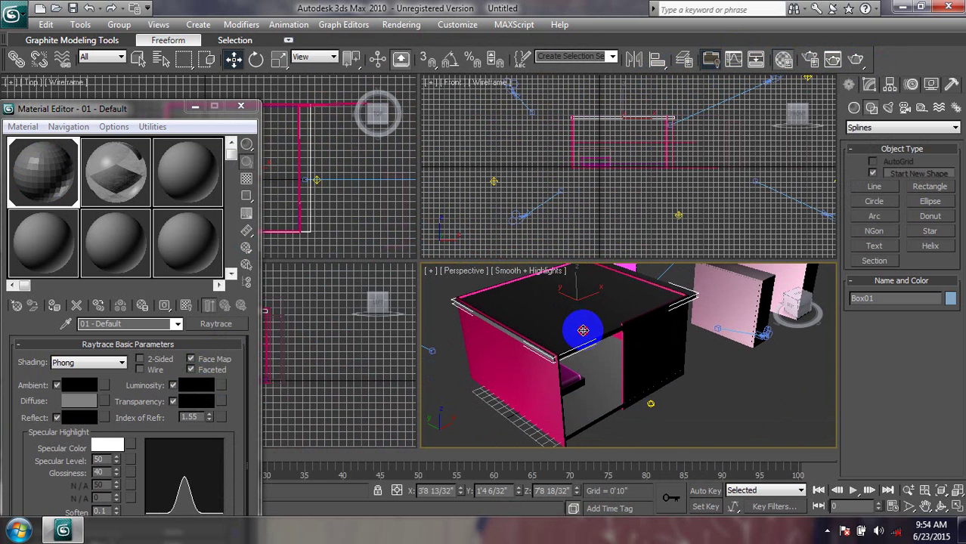
# - Zoom out to the whole room, close the Material Editor, and select the bottom strip Box10
pyautogui.rightClick(575, 325)
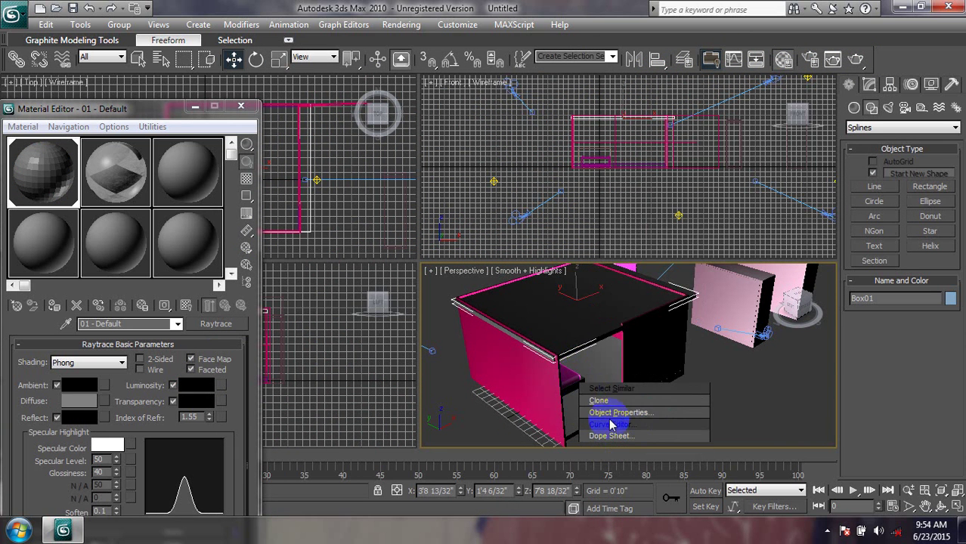
pyautogui.click(595, 317)
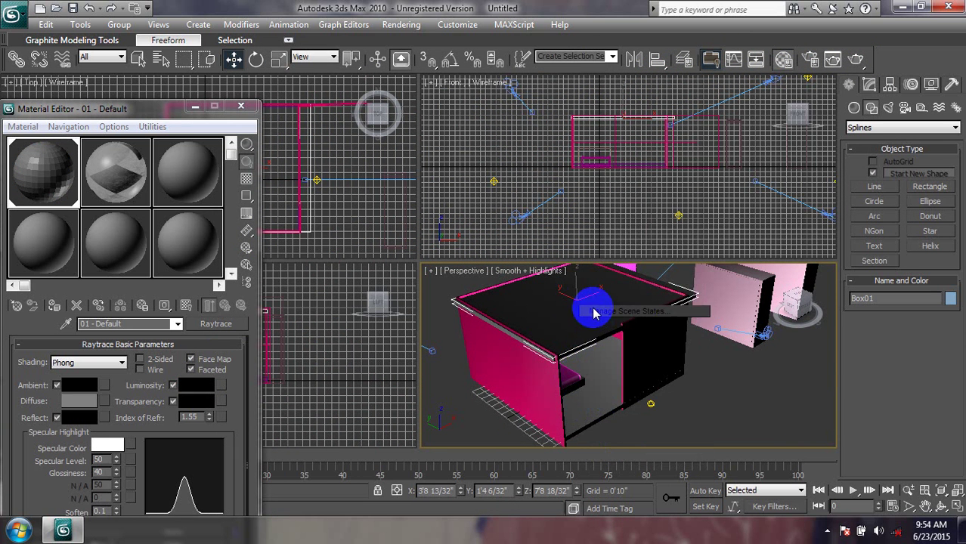
pyautogui.moveTo(595, 395)
pyautogui.mouseDown(button='middle')
pyautogui.moveTo(556, 411)
pyautogui.moveTo(574, 383)
pyautogui.mouseUp(button='middle')
pyautogui.scroll(-3, 538, 416)
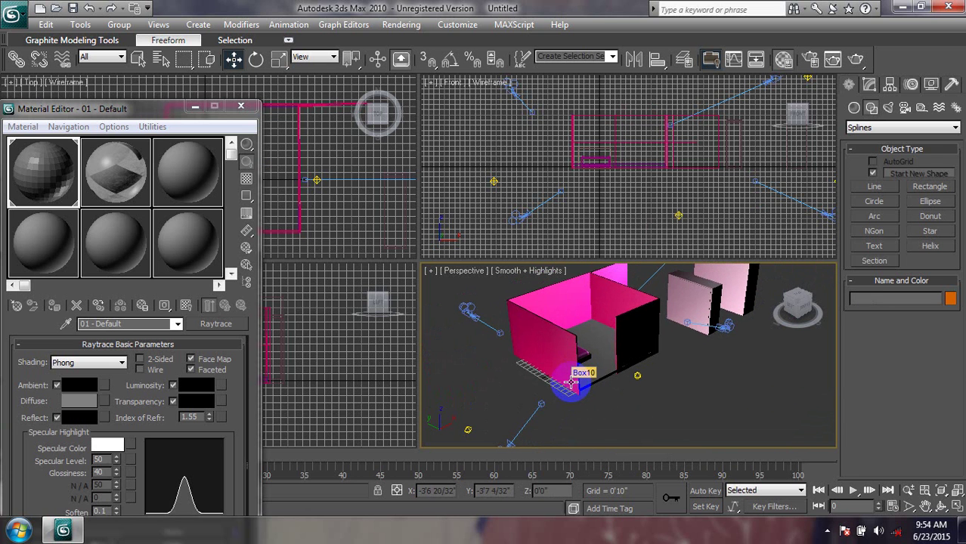
pyautogui.click(240, 106)
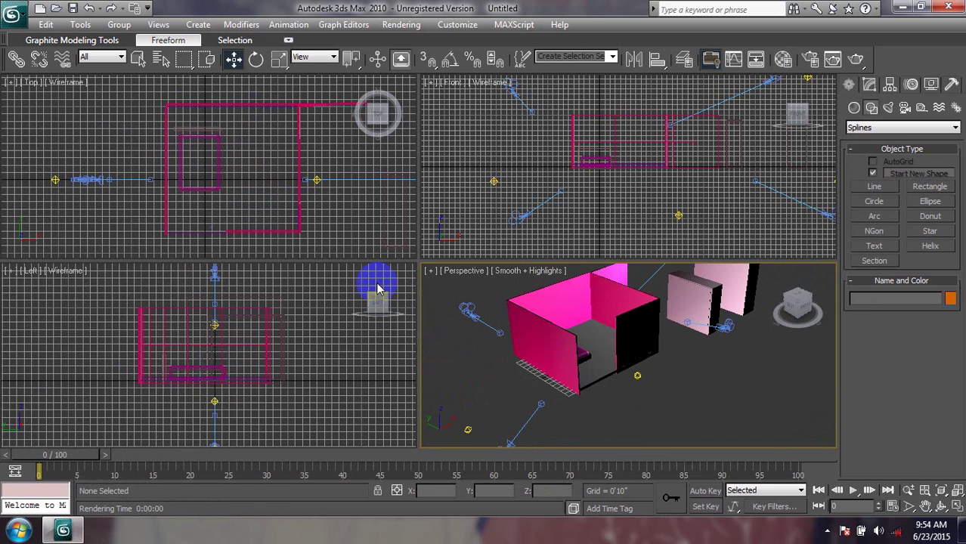
pyautogui.click(599, 384)
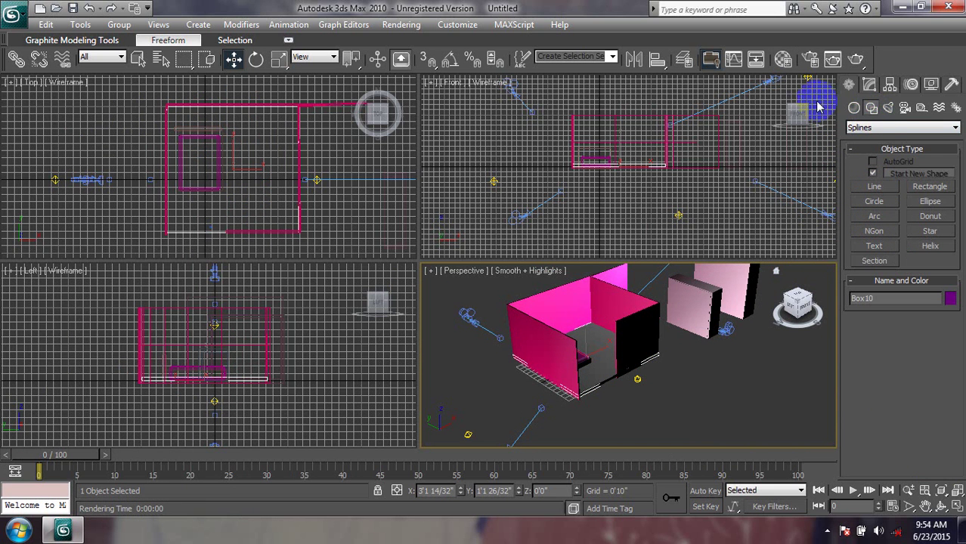
# - Draw a standard box across the room's footprint in the Top view and give it a 0'5" height
pyautogui.click(855, 107)
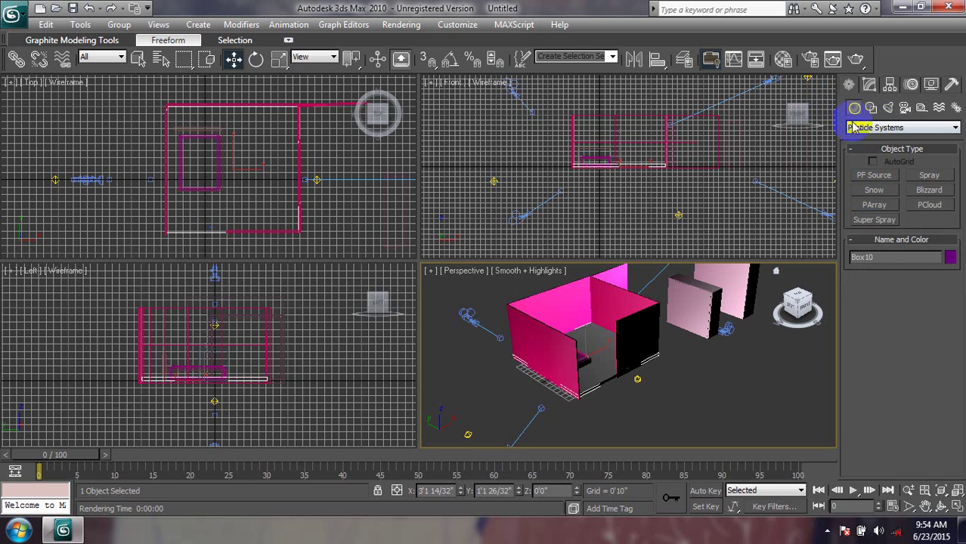
pyautogui.click(871, 108)
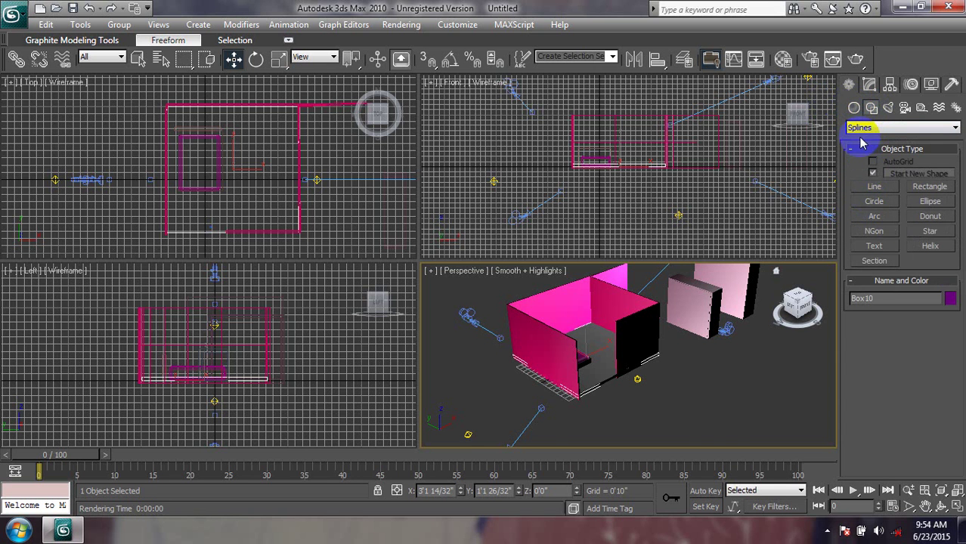
pyautogui.click(854, 107)
pyautogui.click(869, 127)
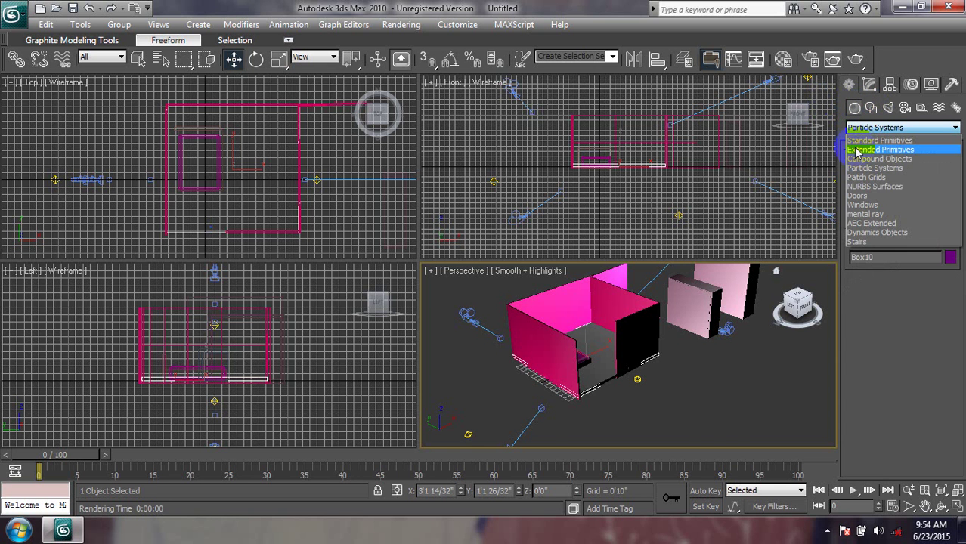
pyautogui.click(857, 141)
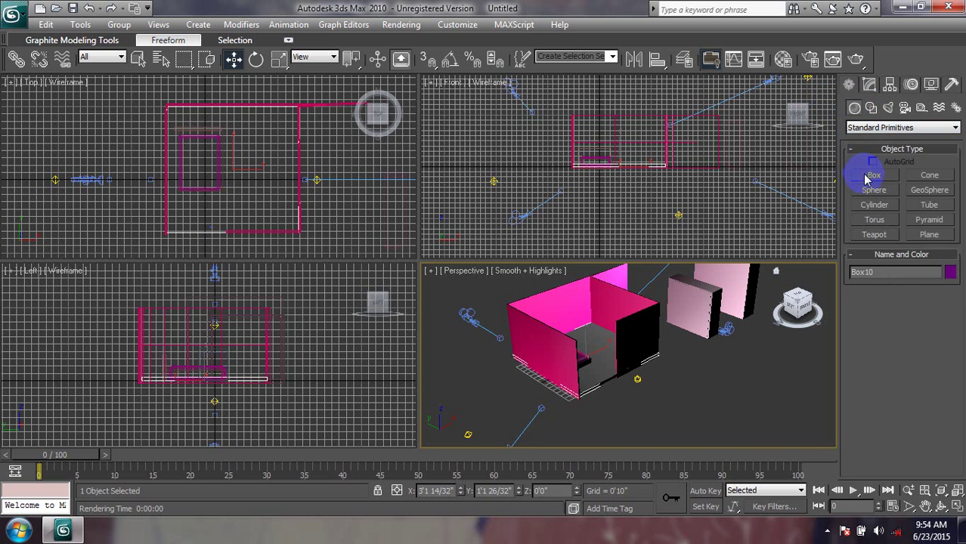
pyautogui.click(871, 176)
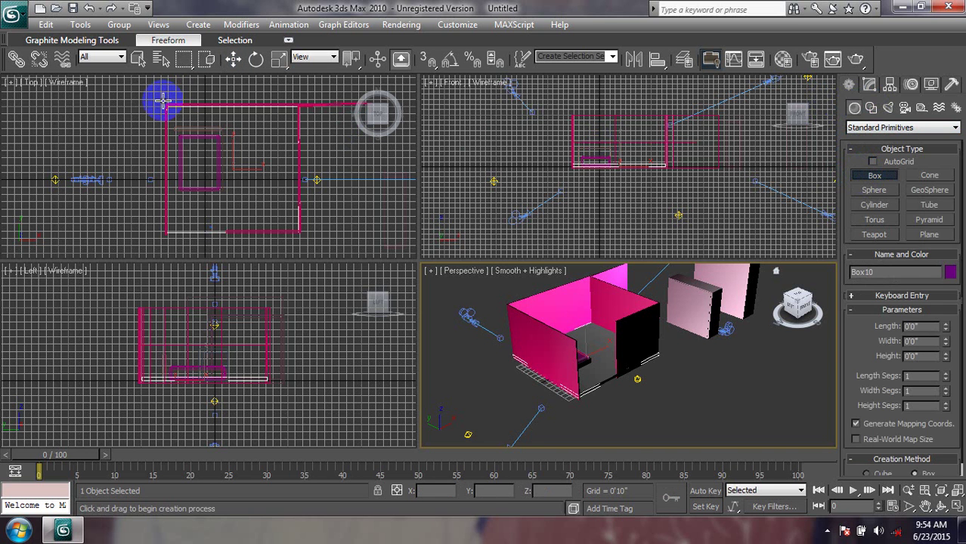
pyautogui.moveTo(163, 100); pyautogui.dragTo(306, 236)
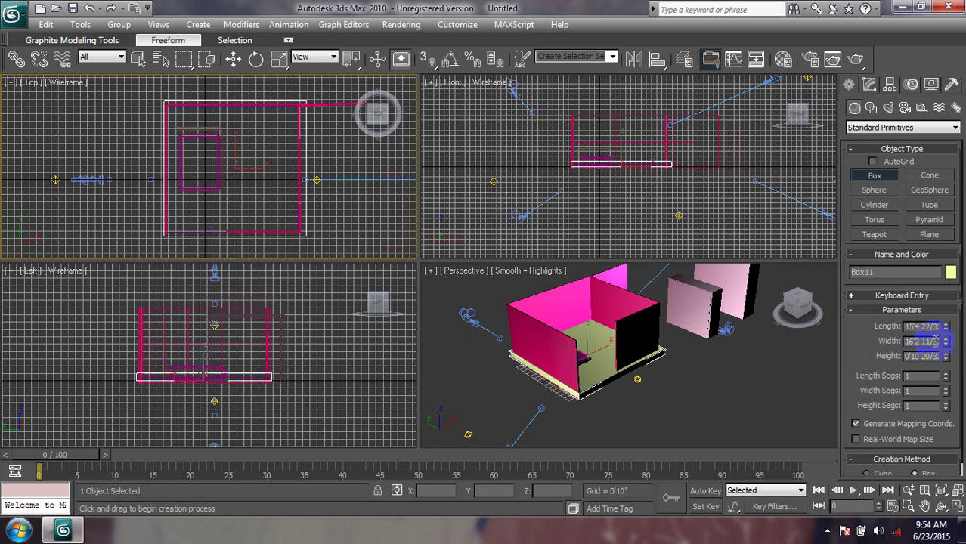
pyautogui.click(938, 356)
pyautogui.write('5\'2"')
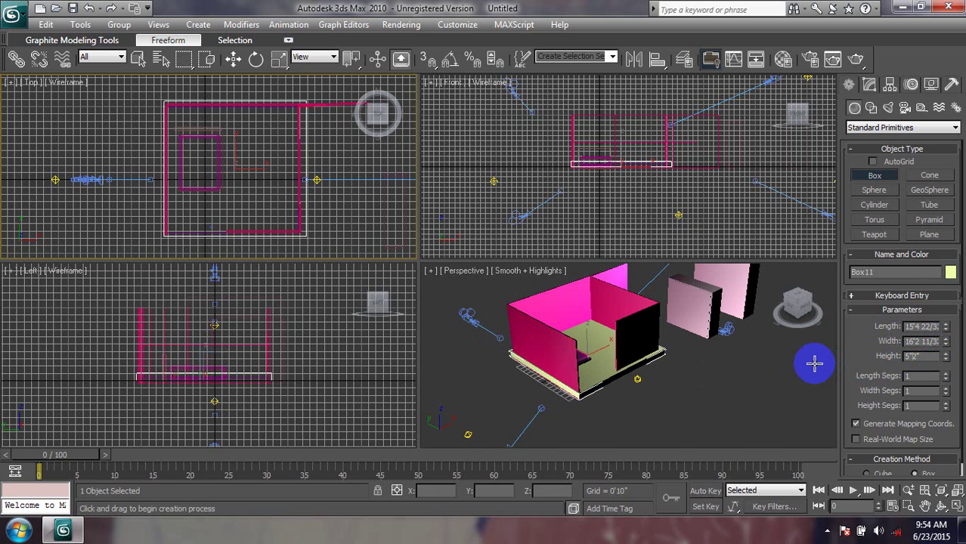
pyautogui.doubleClick(926, 358)
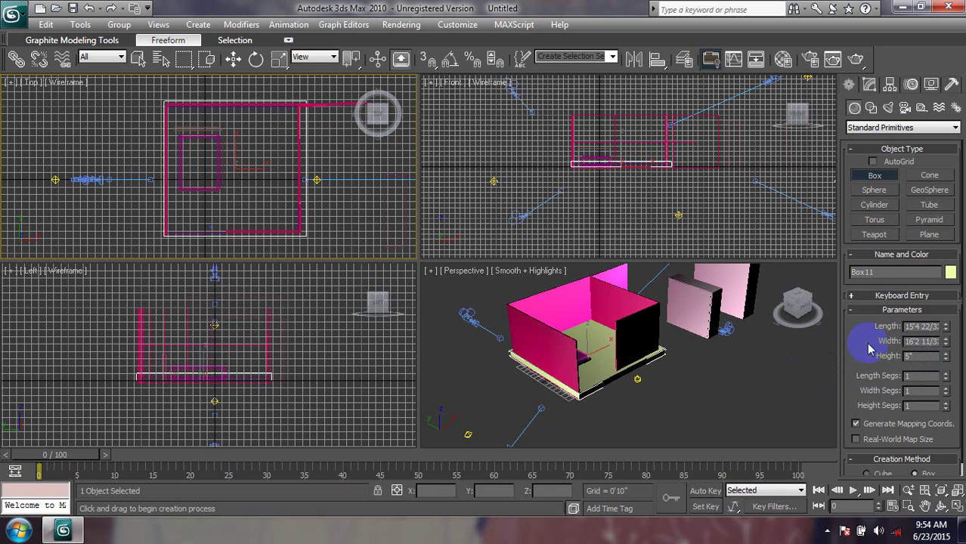
pyautogui.press('Return')
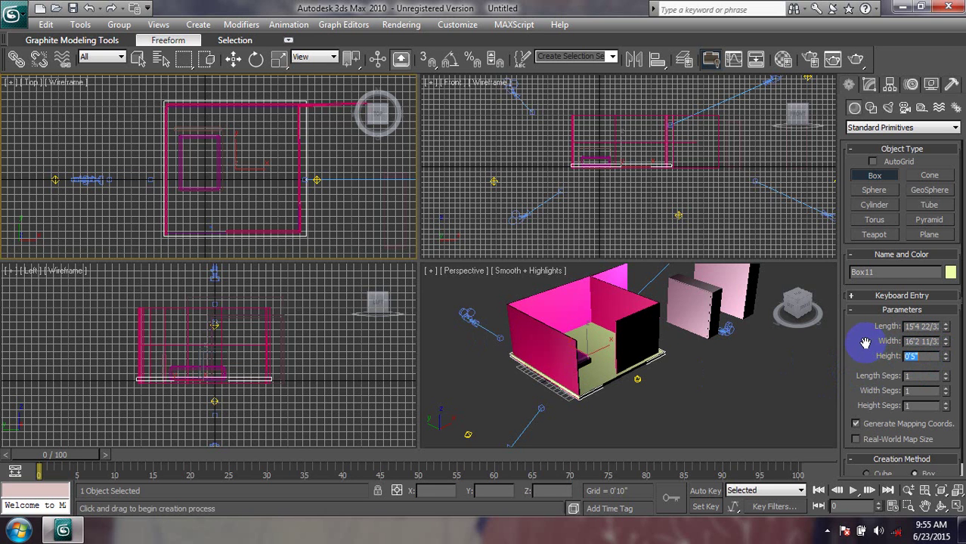
pyautogui.keyDown('alt'); pyautogui.moveTo(616, 393); pyautogui.dragTo(601, 440, button='middle'); pyautogui.keyUp('alt')
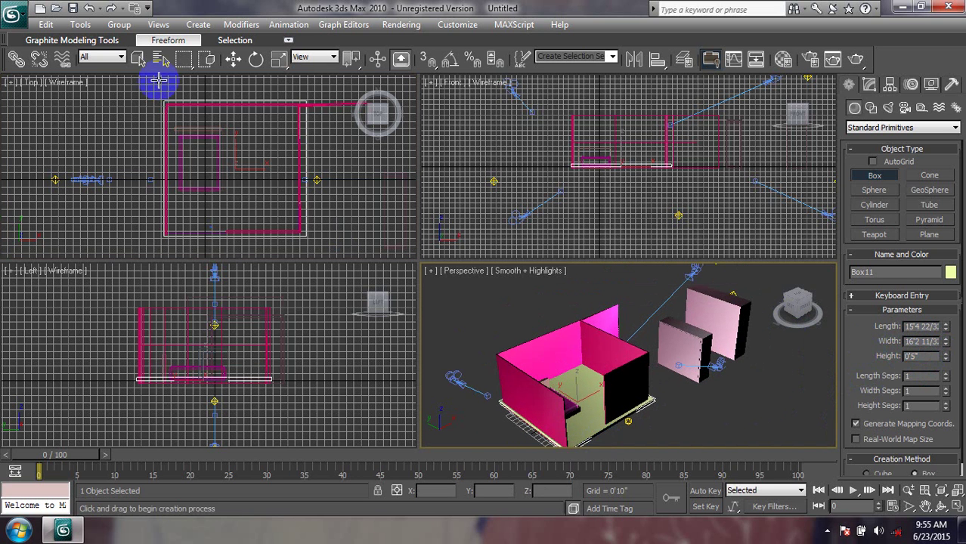
# - Move the slab up in the Front view onto the wall tops at Z 7'9 5/32"
pyautogui.click(232, 60)
pyautogui.moveTo(589, 194); pyautogui.dragTo(540, 214, button='middle')
pyautogui.moveTo(567, 185); pyautogui.dragTo(566, 136)
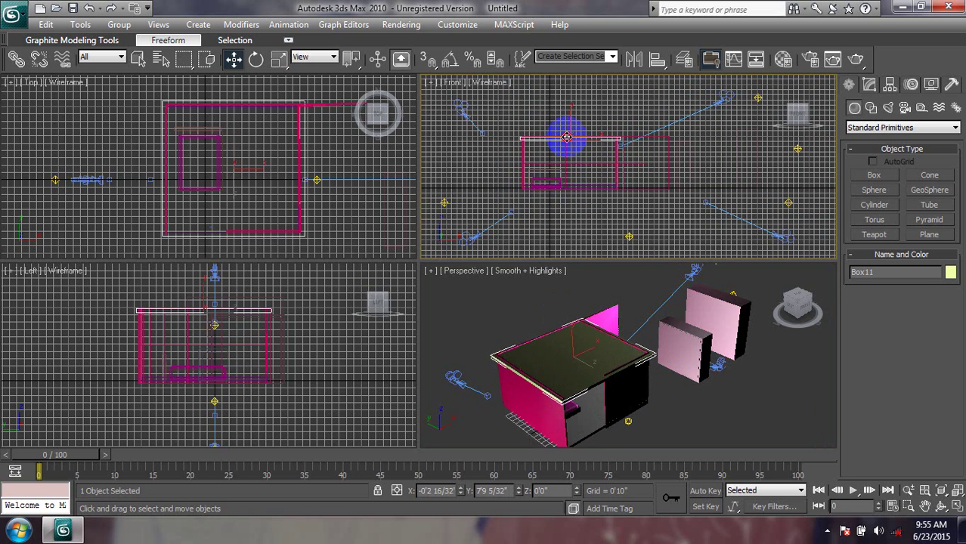
pyautogui.moveTo(565, 317); pyautogui.dragTo(580, 291, button='middle')
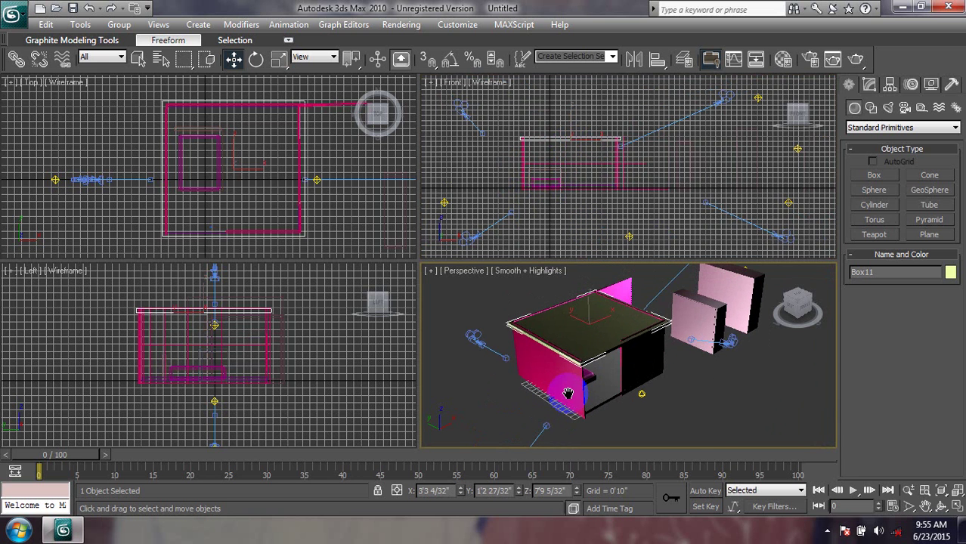
# - Render the Perspective view, inspect the image up close, and close the render window
pyautogui.click(855, 61)
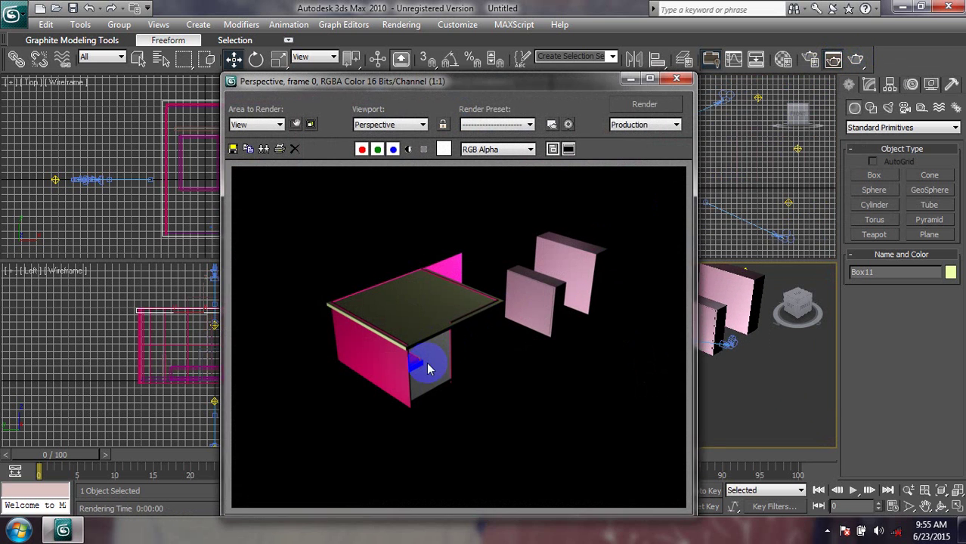
pyautogui.scroll(1, 427, 367)
pyautogui.moveTo(427, 360); pyautogui.dragTo(453, 328, button='middle')
pyautogui.scroll(-1, 370, 361)
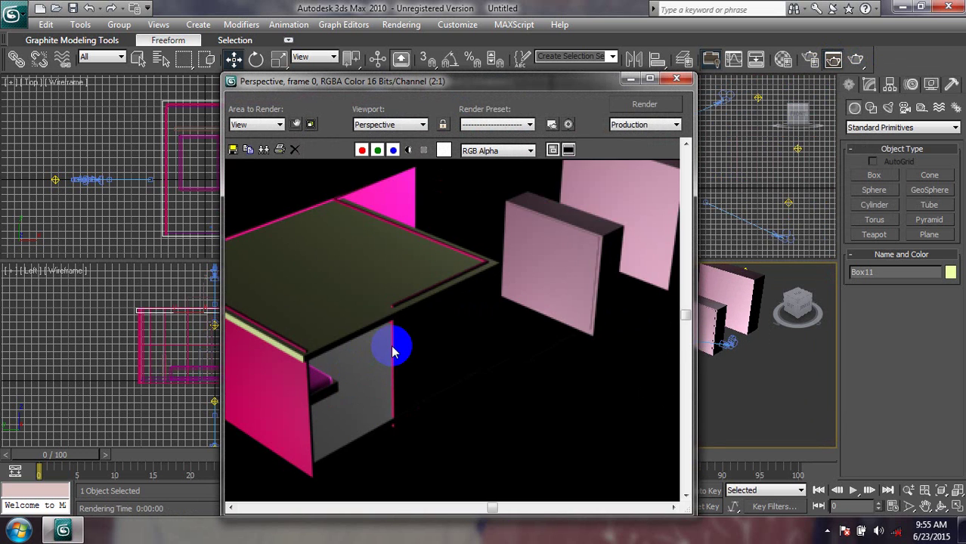
pyautogui.scroll(-1, 395, 341)
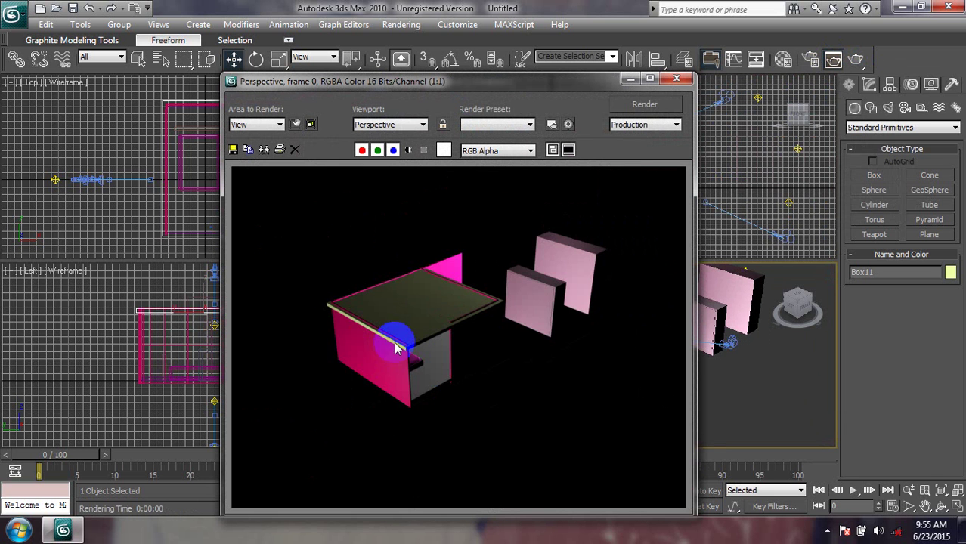
pyautogui.click(677, 79)
pyautogui.scroll(2, 556, 328)
pyautogui.scroll(3, 595, 355)
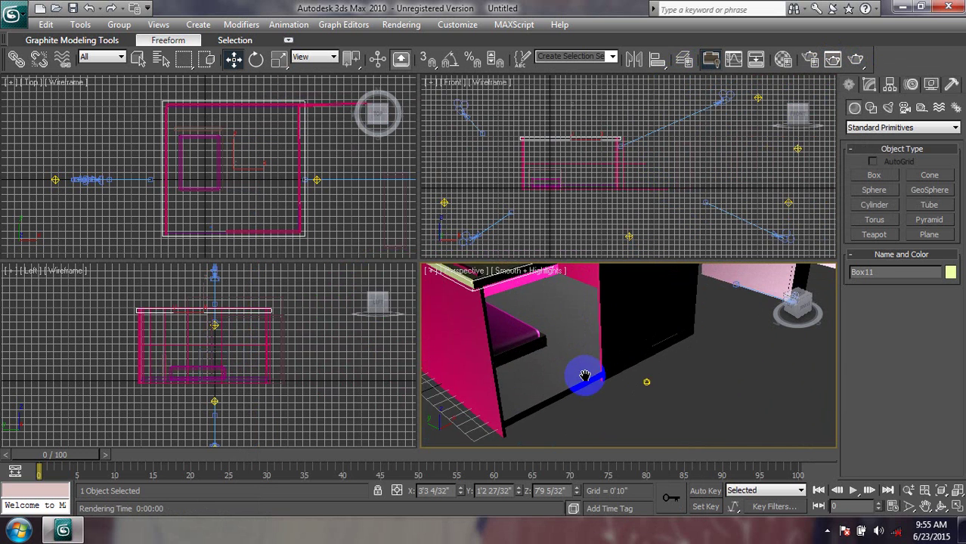
# - Orbit the Perspective view higher over the room and browse the Create panel's shapes and cameras
pyautogui.scroll(2, 579, 374)
pyautogui.moveTo(578, 371)
pyautogui.keyDown('alt'); pyautogui.mouseDown(button='middle')
pyautogui.moveTo(641, 404)
pyautogui.moveTo(591, 422)
pyautogui.mouseUp(button='middle'); pyautogui.keyUp('alt')
pyautogui.scroll(-2, 619, 412)
pyautogui.scroll(-2, 605, 425)
pyautogui.scroll(-2, 590, 424)
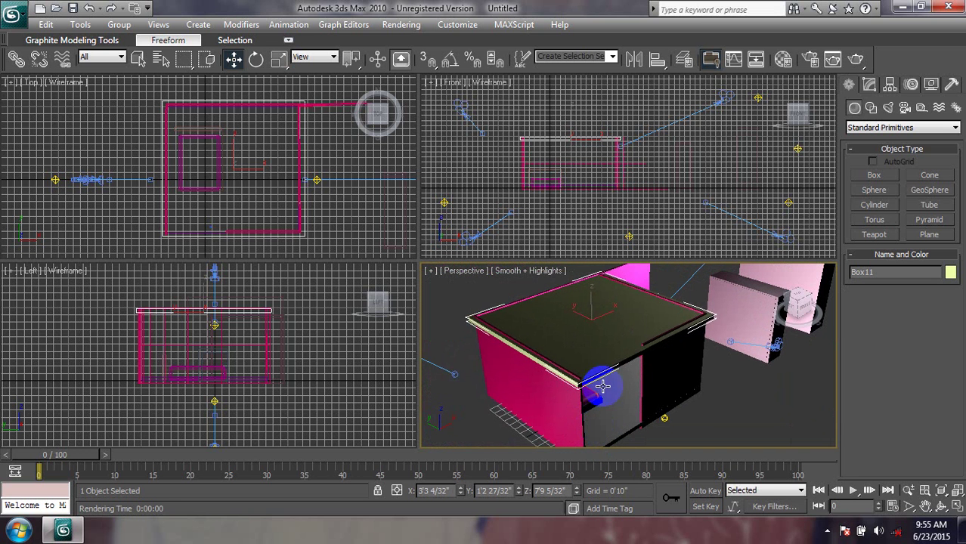
pyautogui.click(871, 107)
pyautogui.click(905, 107)
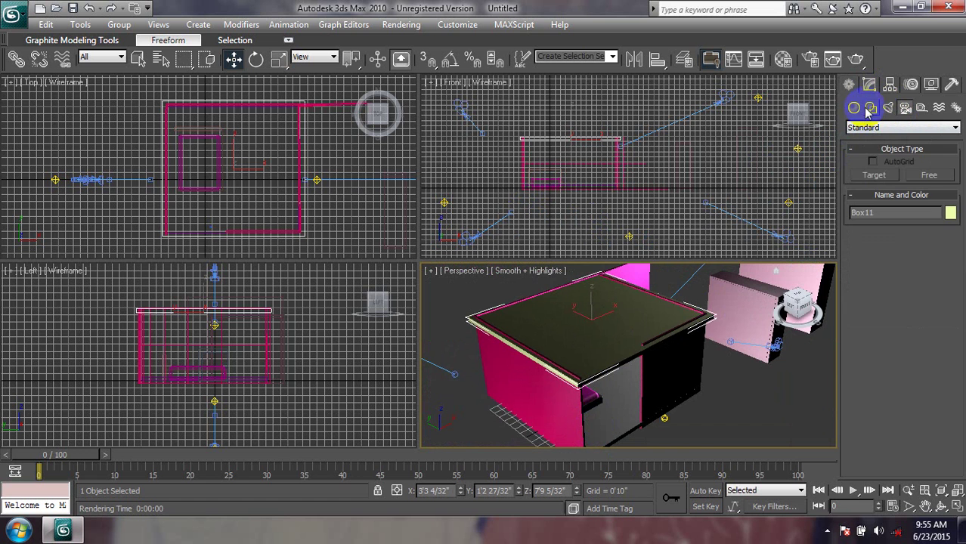
pyautogui.click(872, 107)
# - Reframe the Perspective view and check the scene camera list without choosing one
pyautogui.moveTo(658, 328)
pyautogui.mouseDown(button='middle')
pyautogui.moveTo(713, 308)
pyautogui.moveTo(537, 294)
pyautogui.moveTo(619, 330)
pyautogui.moveTo(668, 339)
pyautogui.moveTo(648, 330)
pyautogui.moveTo(646, 345)
pyautogui.mouseUp(button='middle')
pyautogui.scroll(5, 713, 309)
pyautogui.scroll(3, 610, 351)
pyautogui.scroll(3, 648, 330)
pyautogui.scroll(-2, 650, 333)
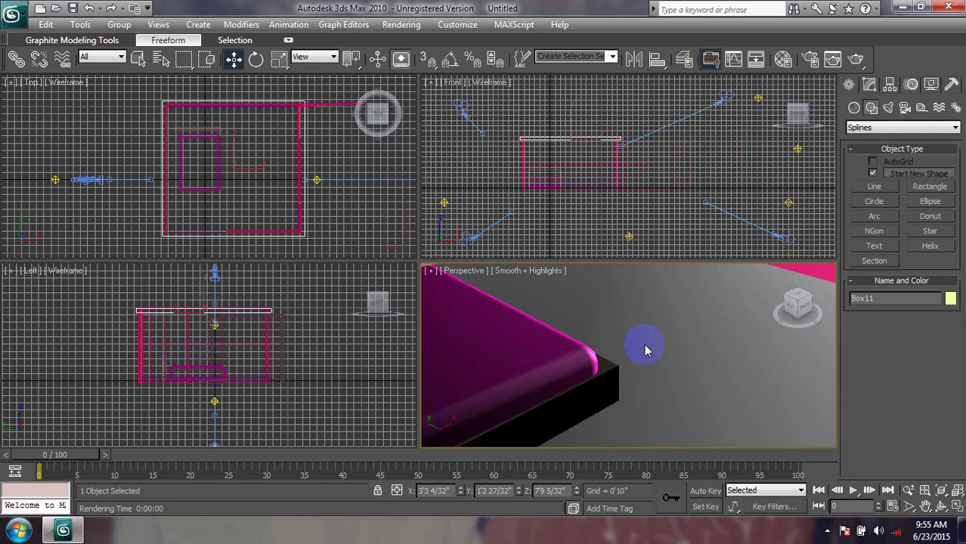
pyautogui.press('c')
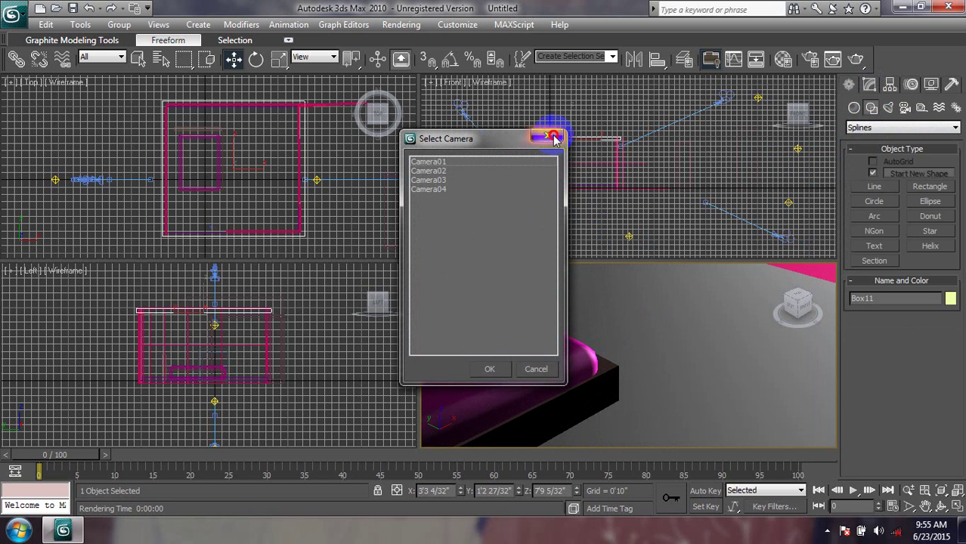
pyautogui.click(554, 138)
pyautogui.moveTo(509, 324); pyautogui.dragTo(526, 366, button='middle')
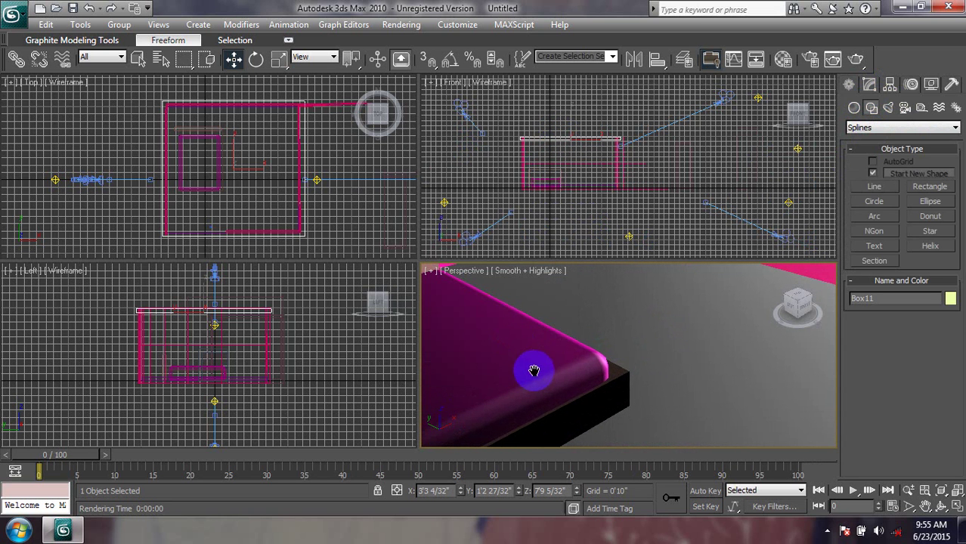
# - Place target camera Camera05 inside the room and switch the Perspective viewport to its view
pyautogui.click(904, 108)
pyautogui.click(874, 175)
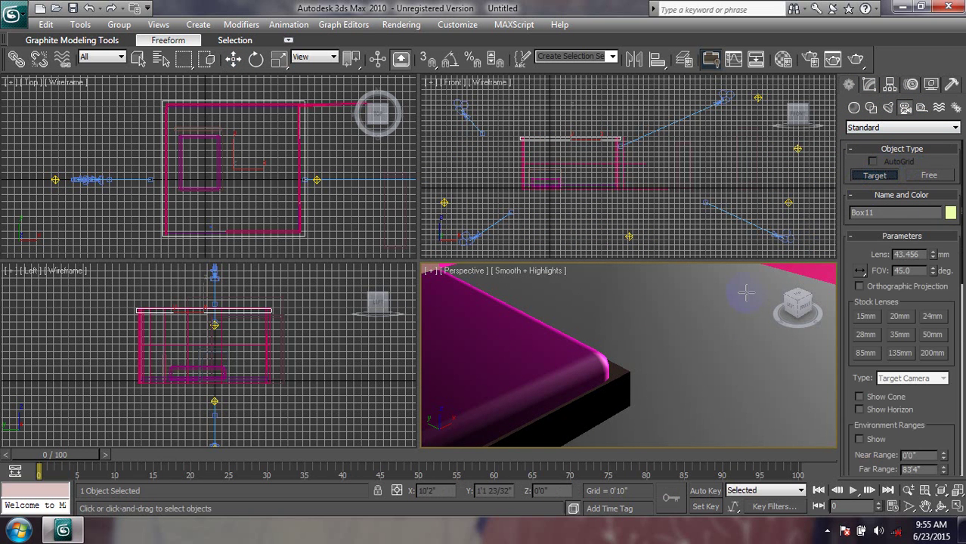
pyautogui.click(682, 323)
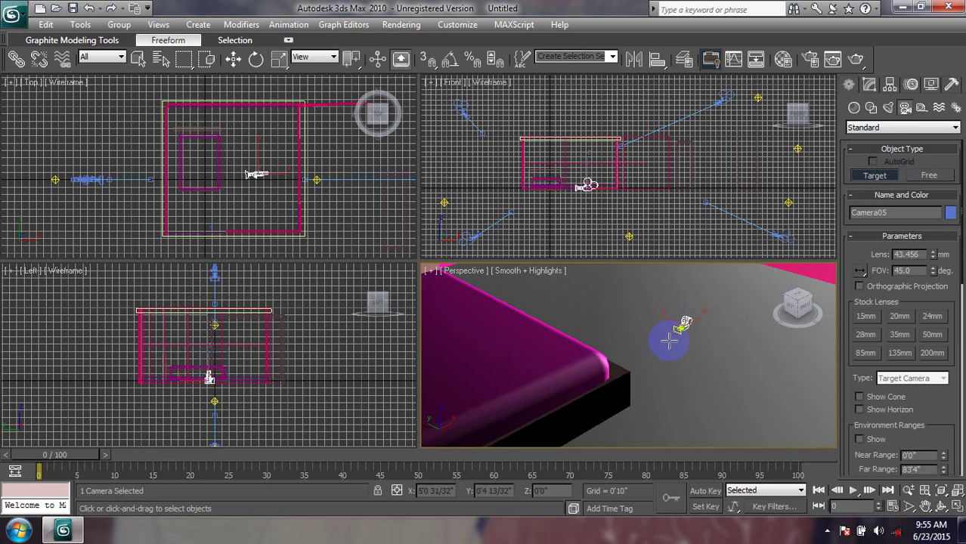
pyautogui.moveTo(664, 326); pyautogui.dragTo(672, 362, button='middle')
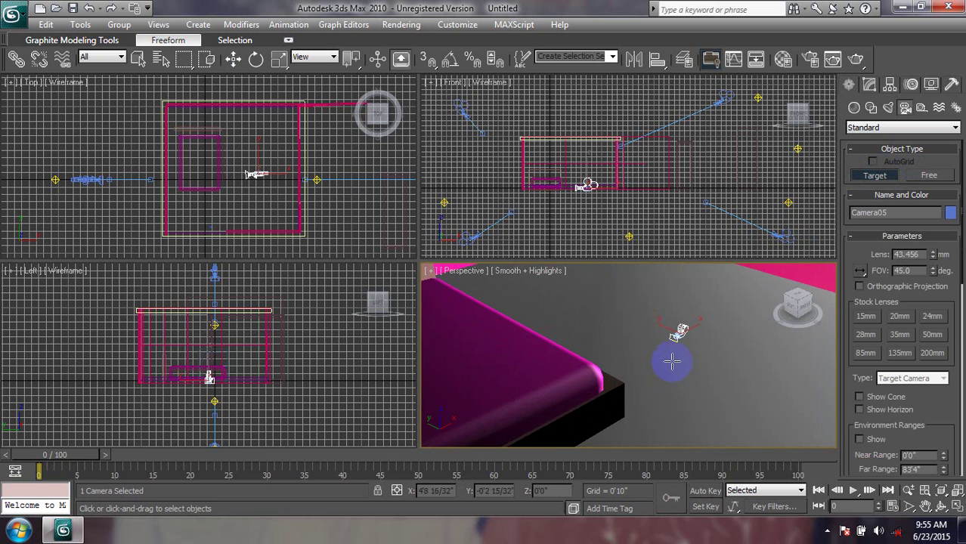
pyautogui.press('c')
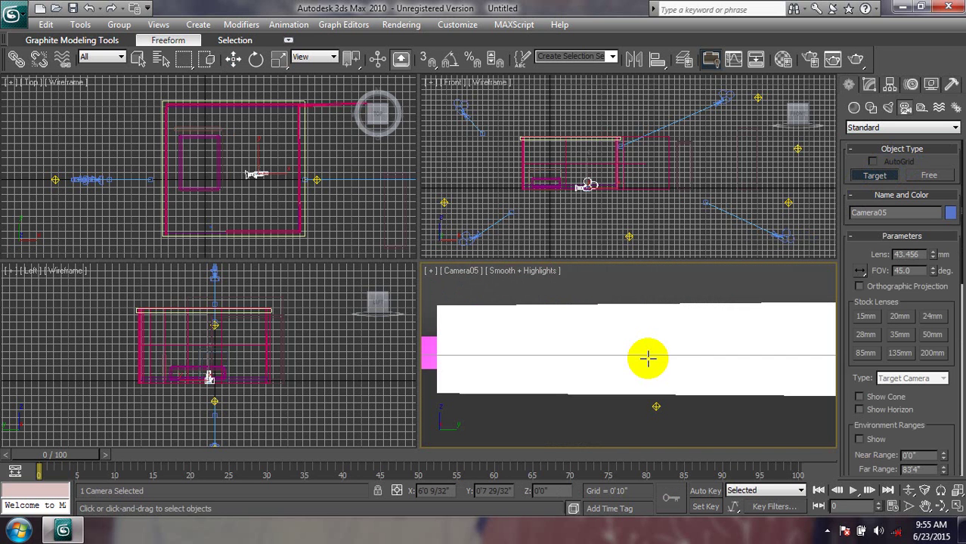
pyautogui.moveTo(650, 375)
pyautogui.mouseDown(button='middle')
pyautogui.moveTo(681, 416)
pyautogui.moveTo(683, 335)
pyautogui.moveTo(692, 391)
pyautogui.mouseUp(button='middle')
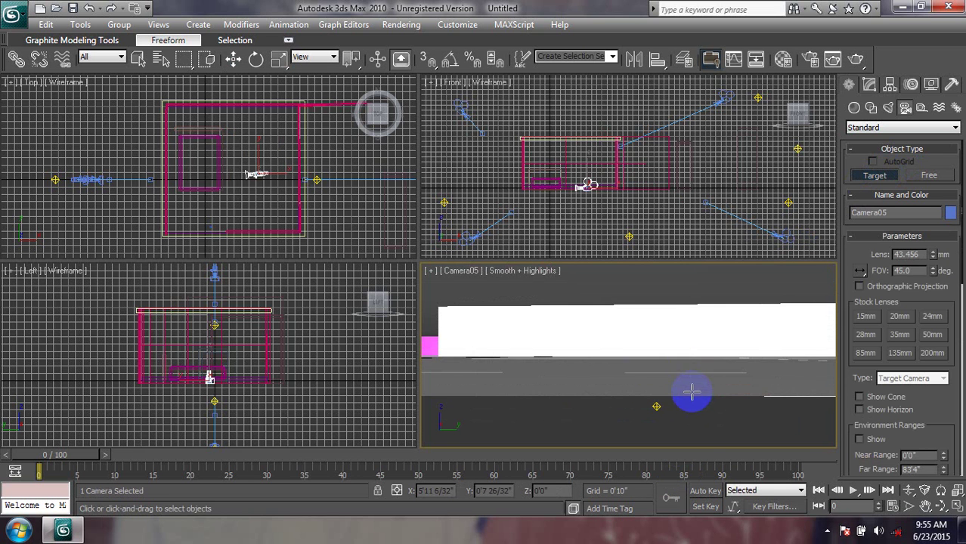
# - Select the ceiling slab Box11, then decline saving a recovery copy when 3ds Max crashes
pyautogui.click(688, 391)
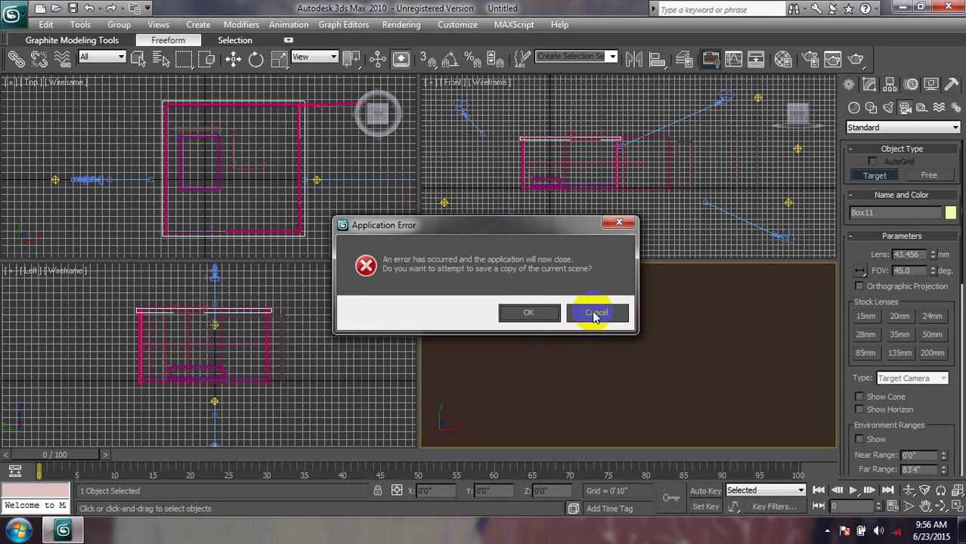
pyautogui.click(619, 221)
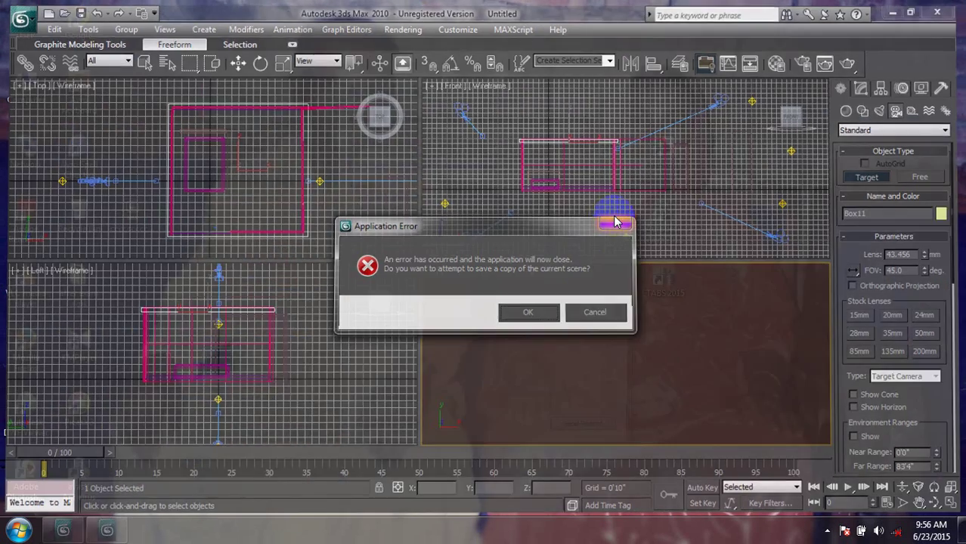
# - Dismiss the unsent error report, refresh the desktop, and reveal the hidden notification area icons
pyautogui.click(622, 57)
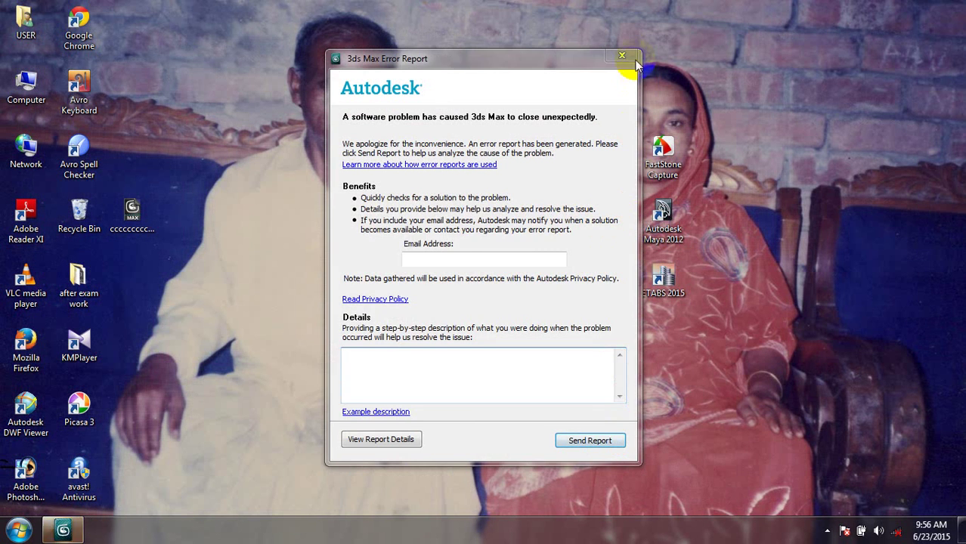
pyautogui.click(596, 296)
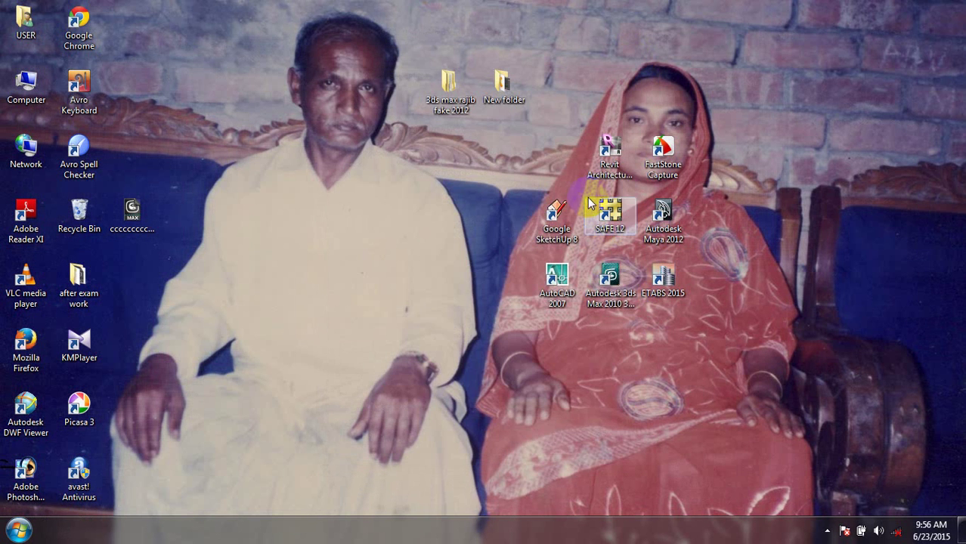
pyautogui.rightClick(553, 30)
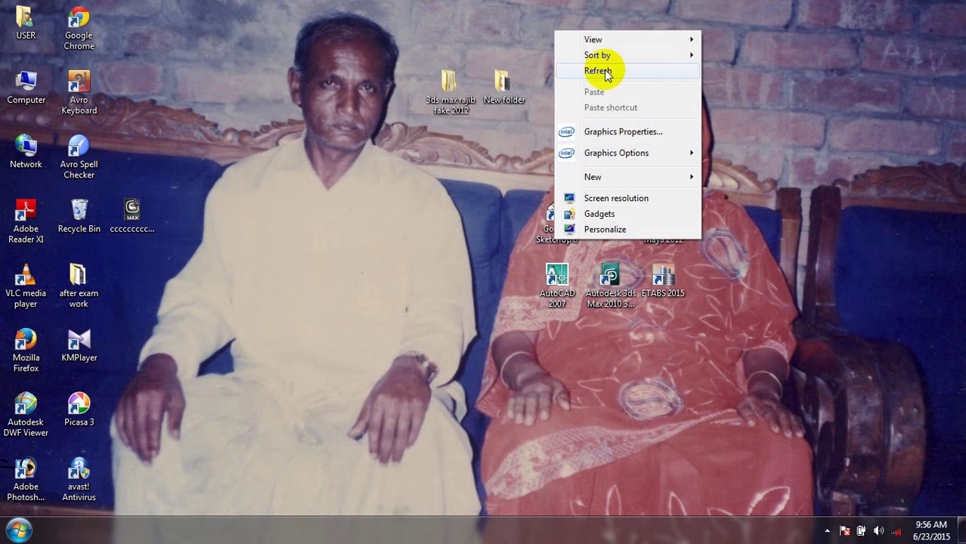
pyautogui.click(597, 70)
pyautogui.click(830, 532)
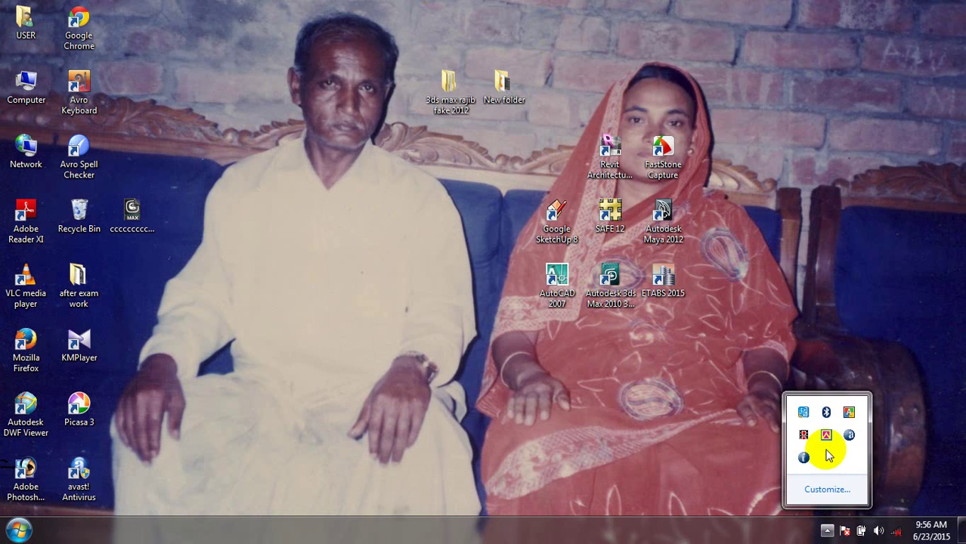